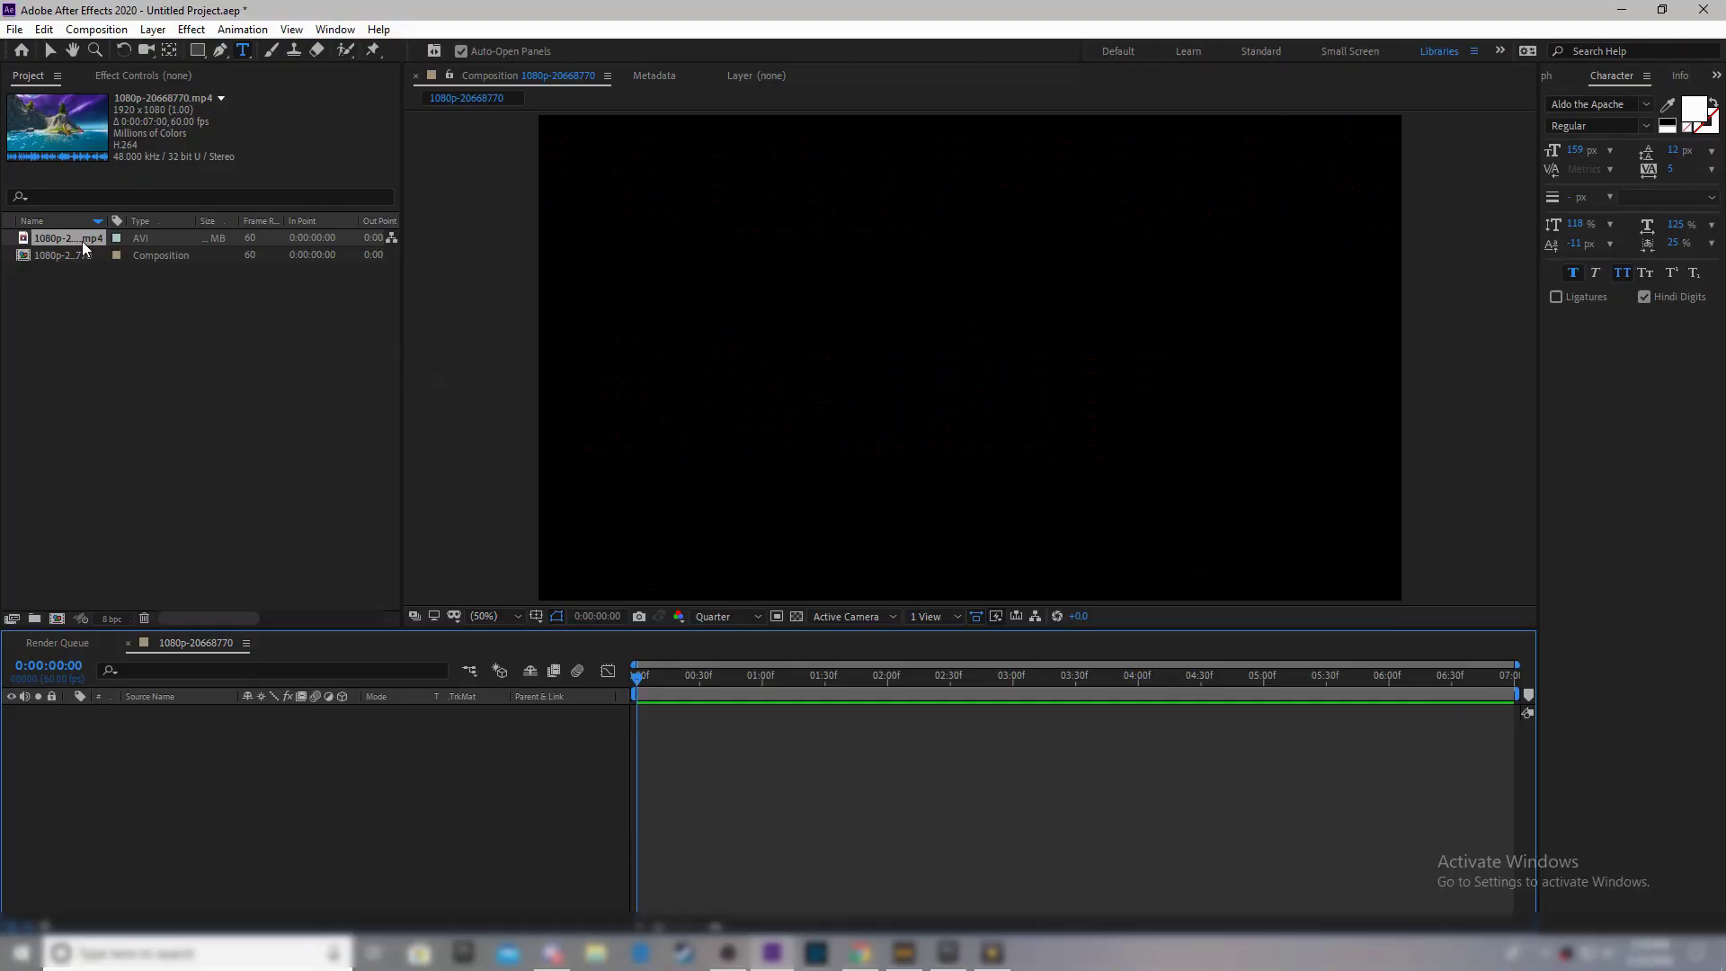
Step: Add 1080p-20668770.mp4 to the timeline starting at 0:00, then scrub to a later frame
left_click_drag(79, 241, 802, 791)
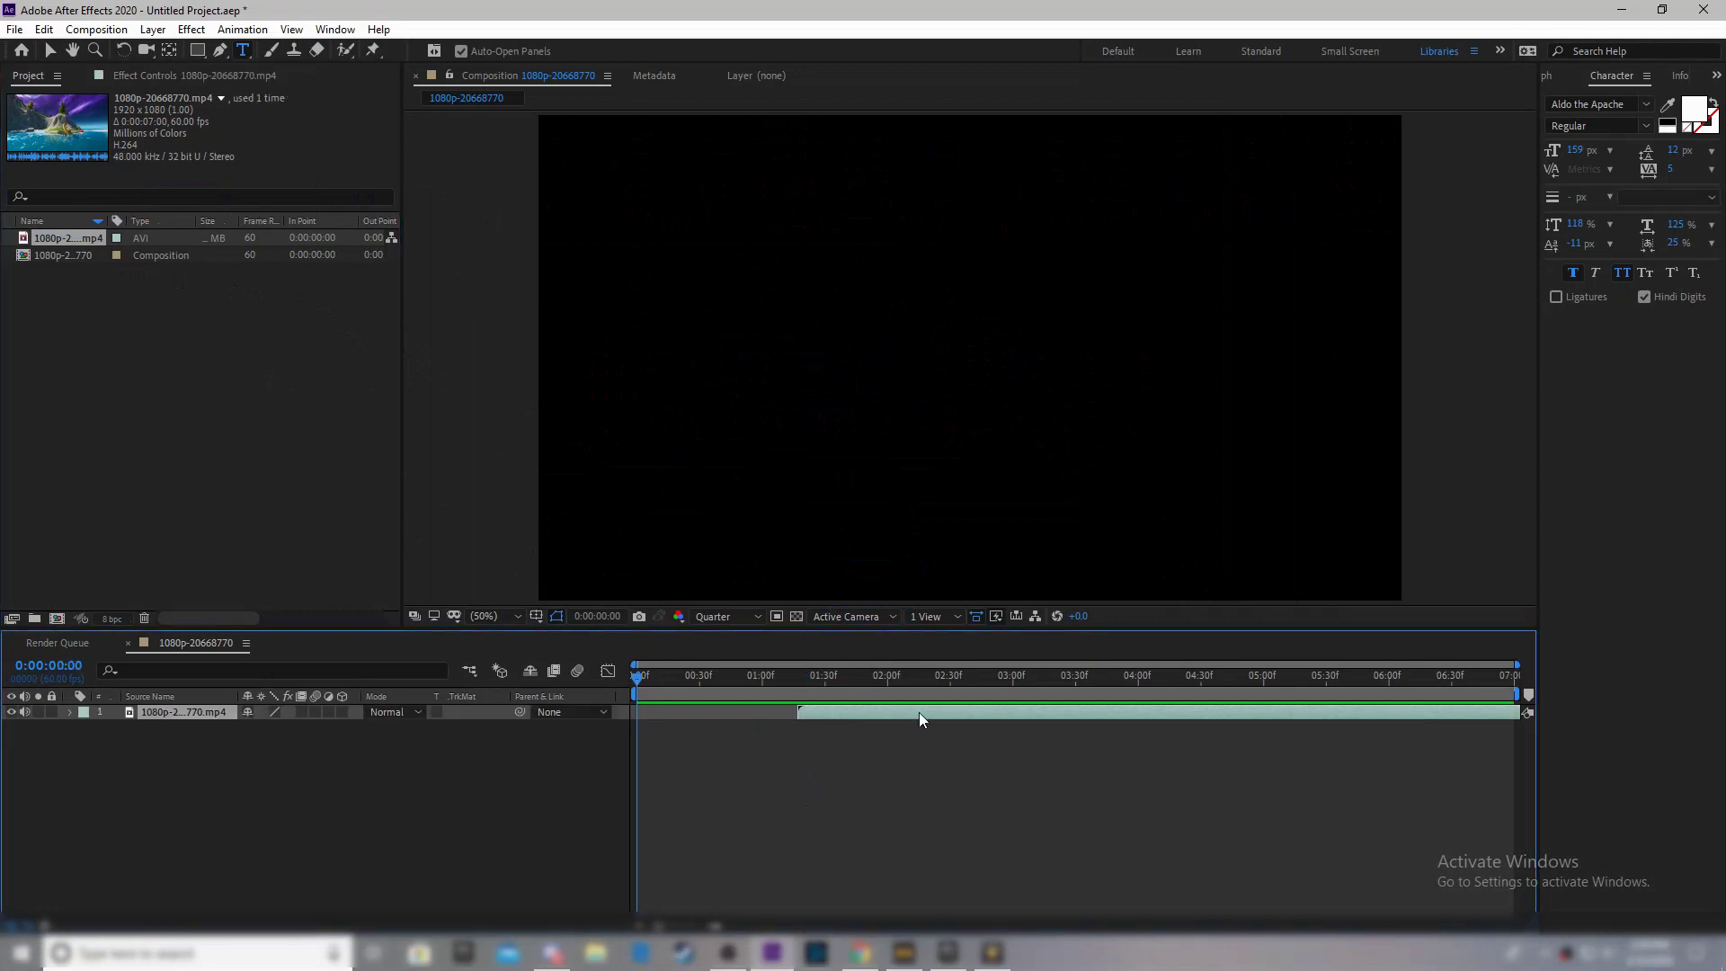
left_click_drag(918, 712, 755, 714)
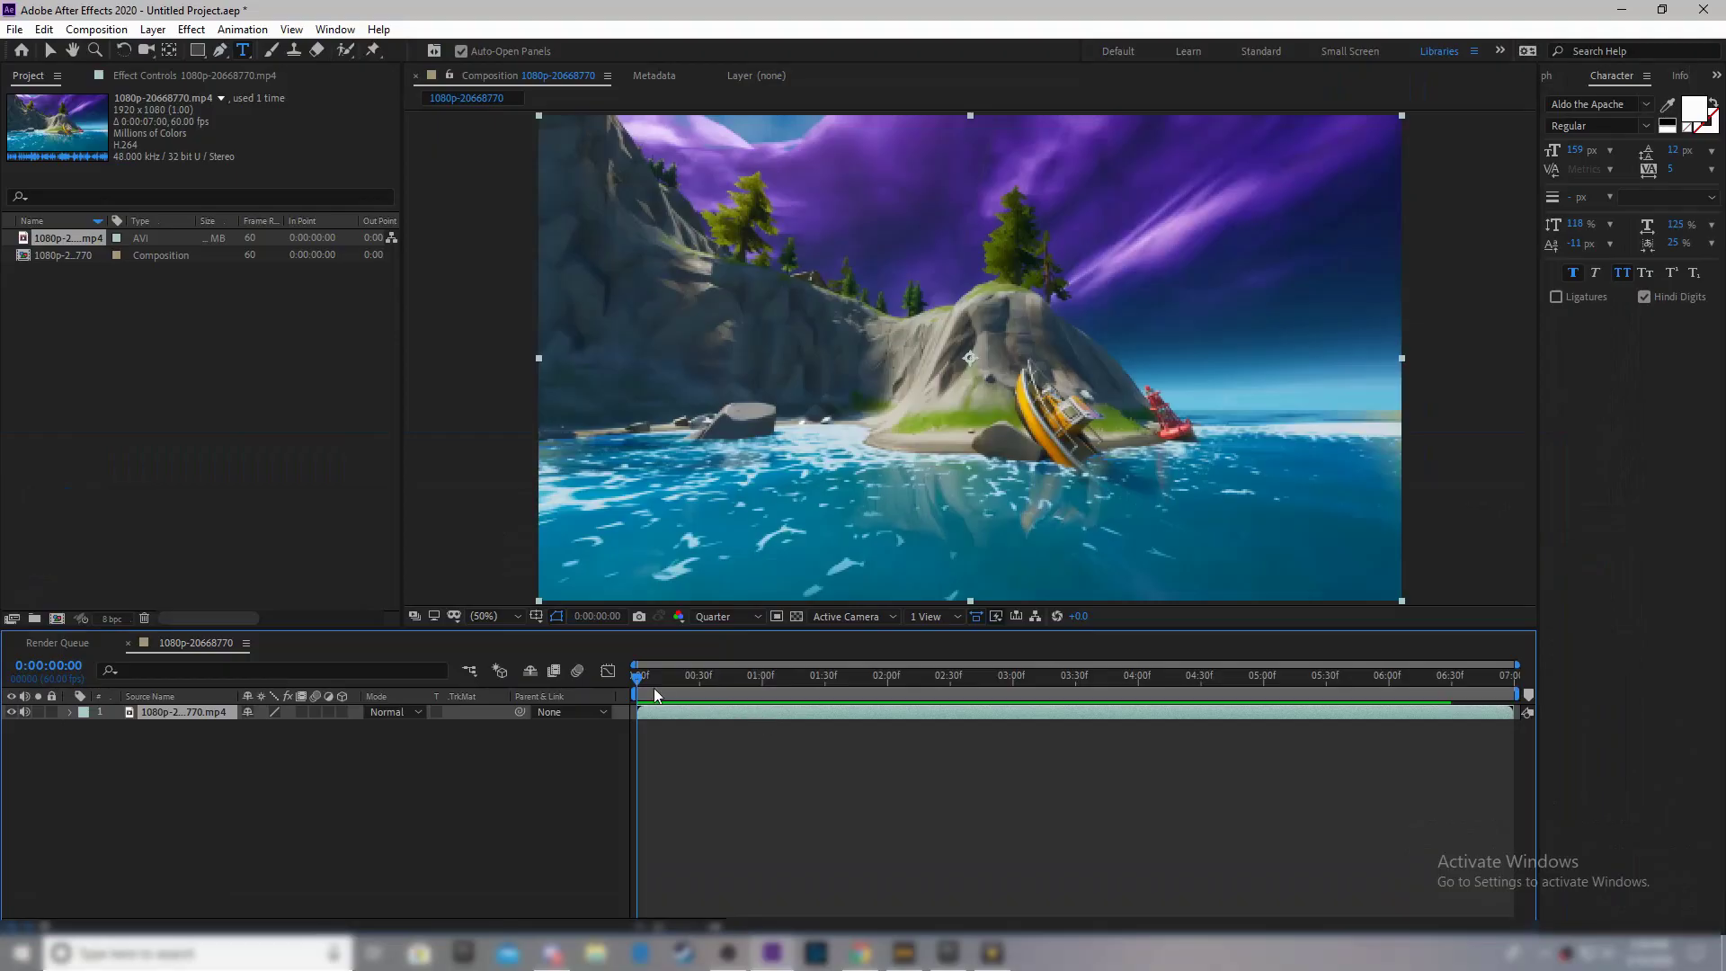
left_click_drag(638, 681, 595, 763)
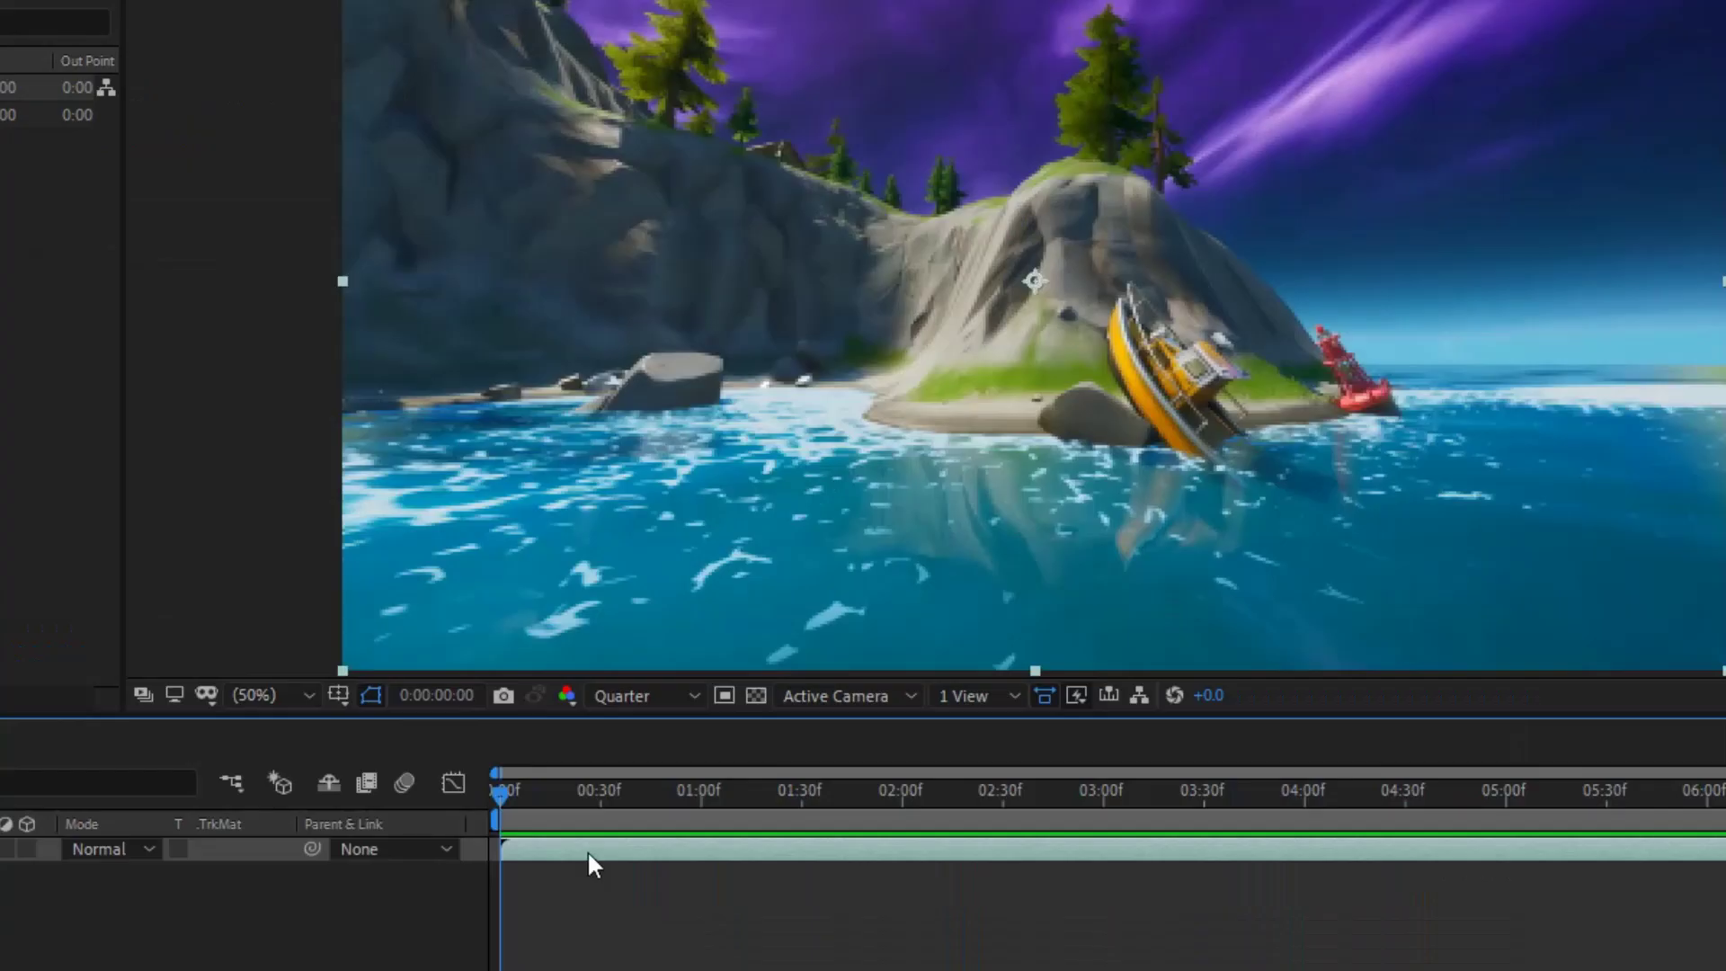
Step: Apply Track Camera to the Fortnite clip layer to start the 3D Camera Tracker analysis
right_click(692, 715)
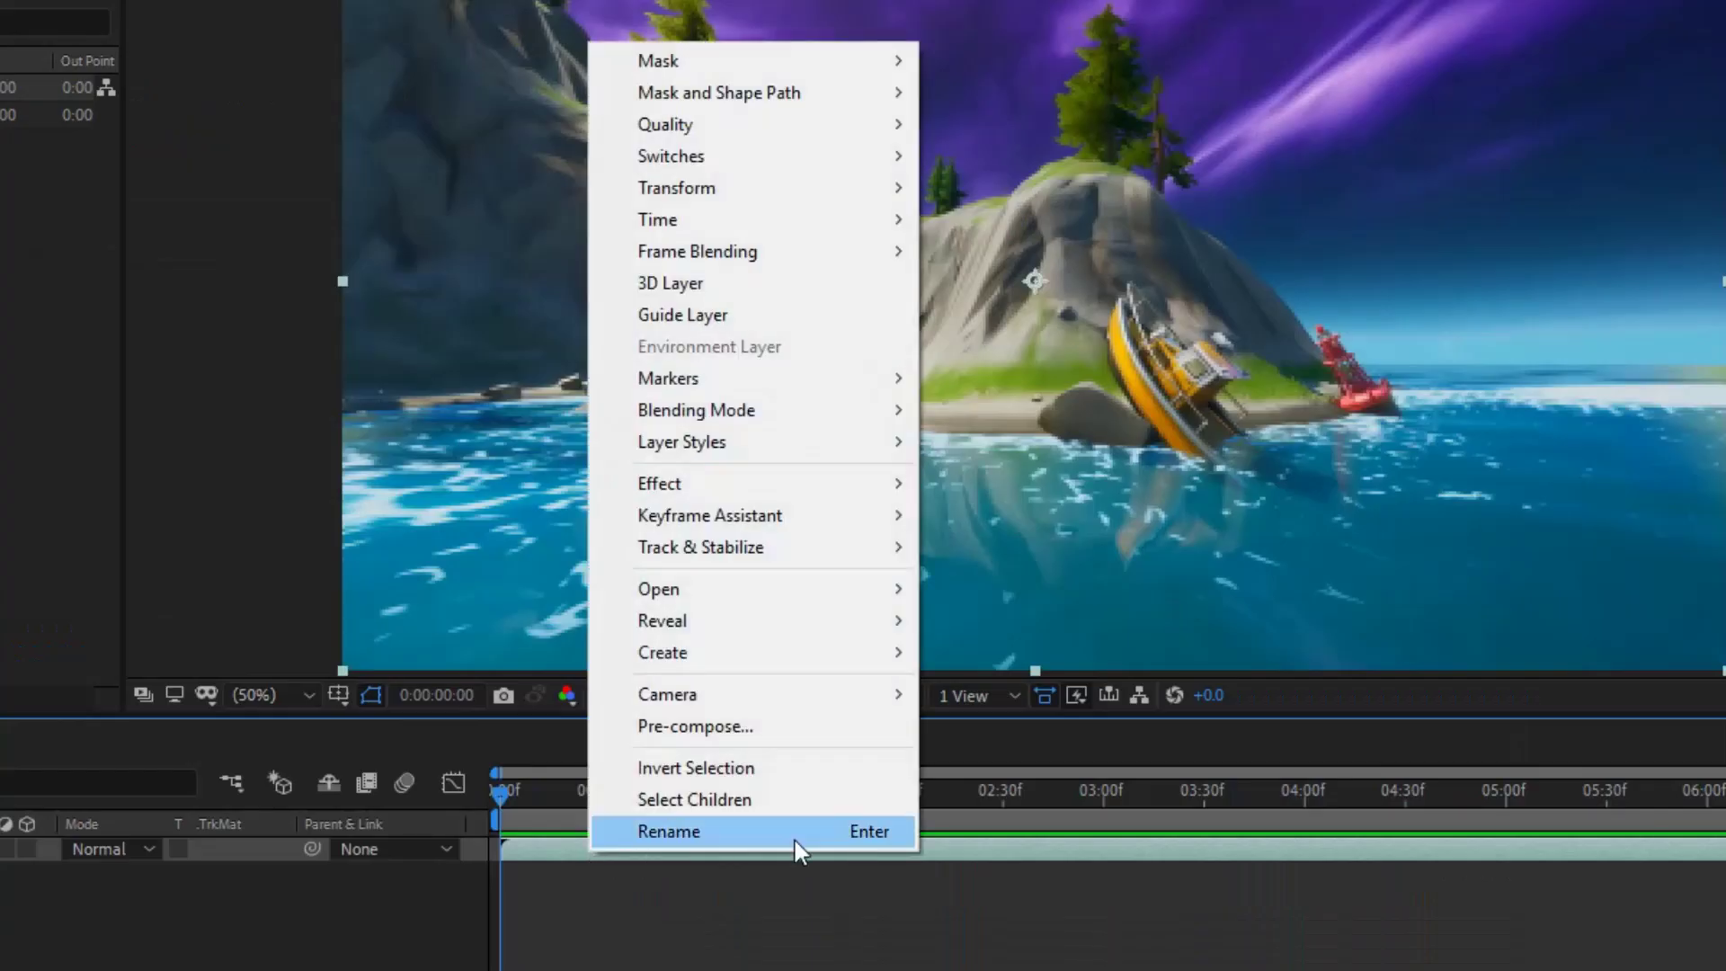
mouse_move(760, 555)
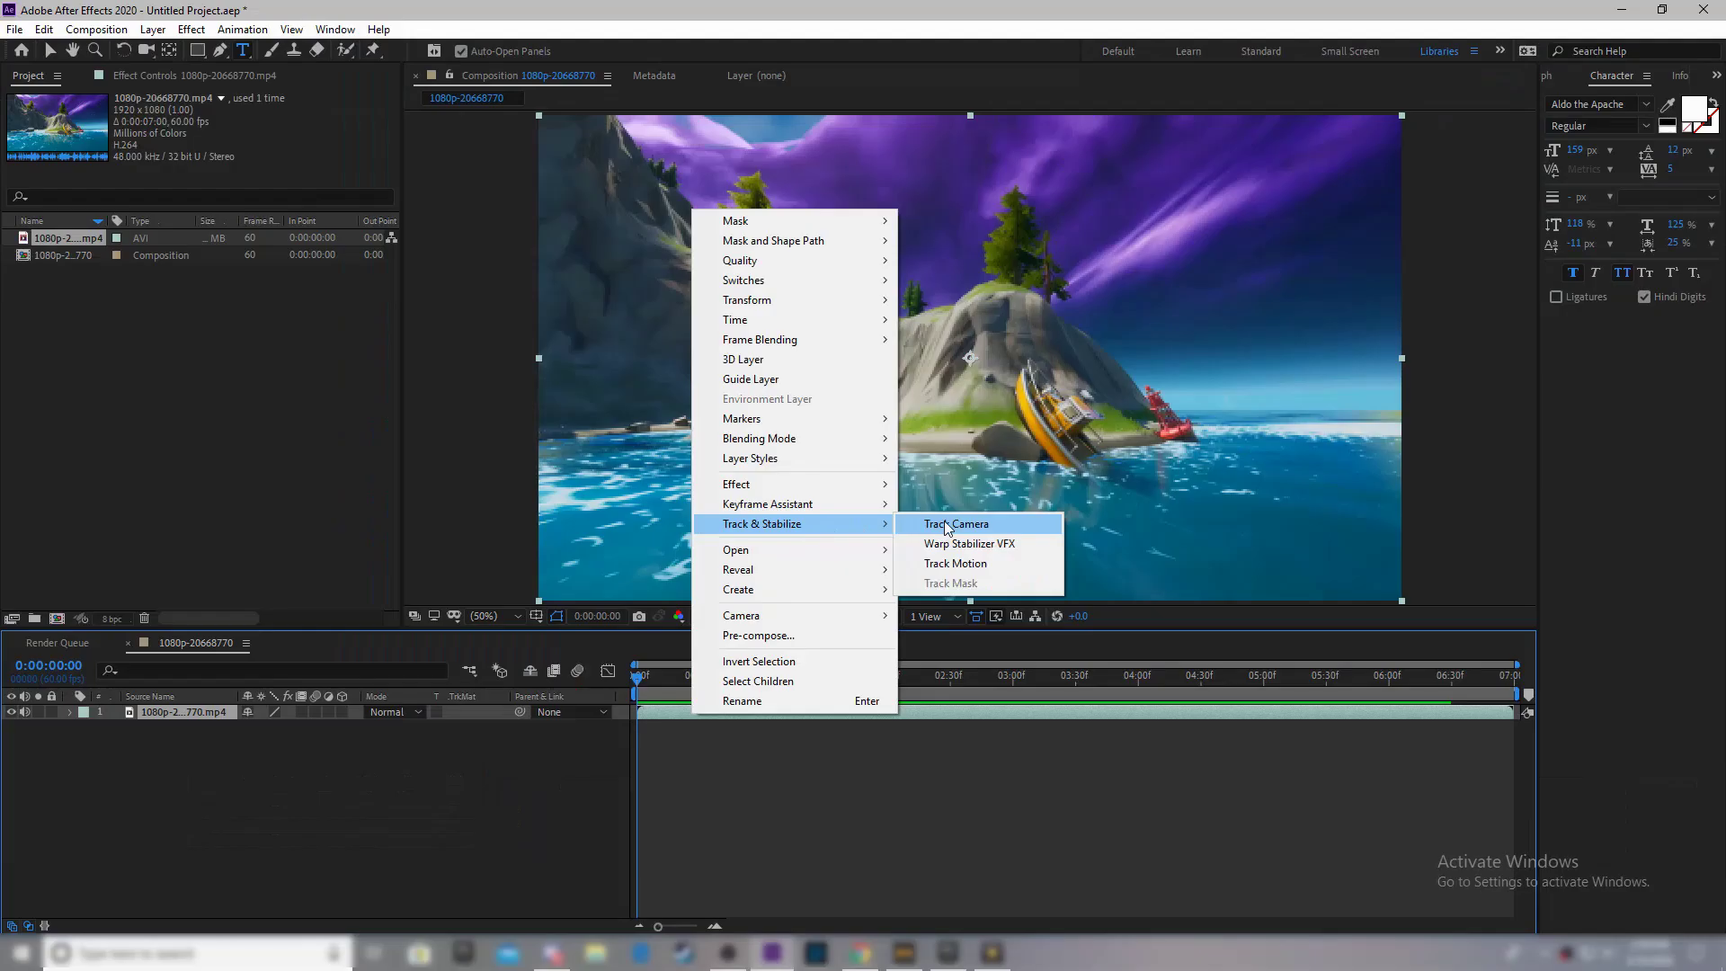
left_click(1013, 547)
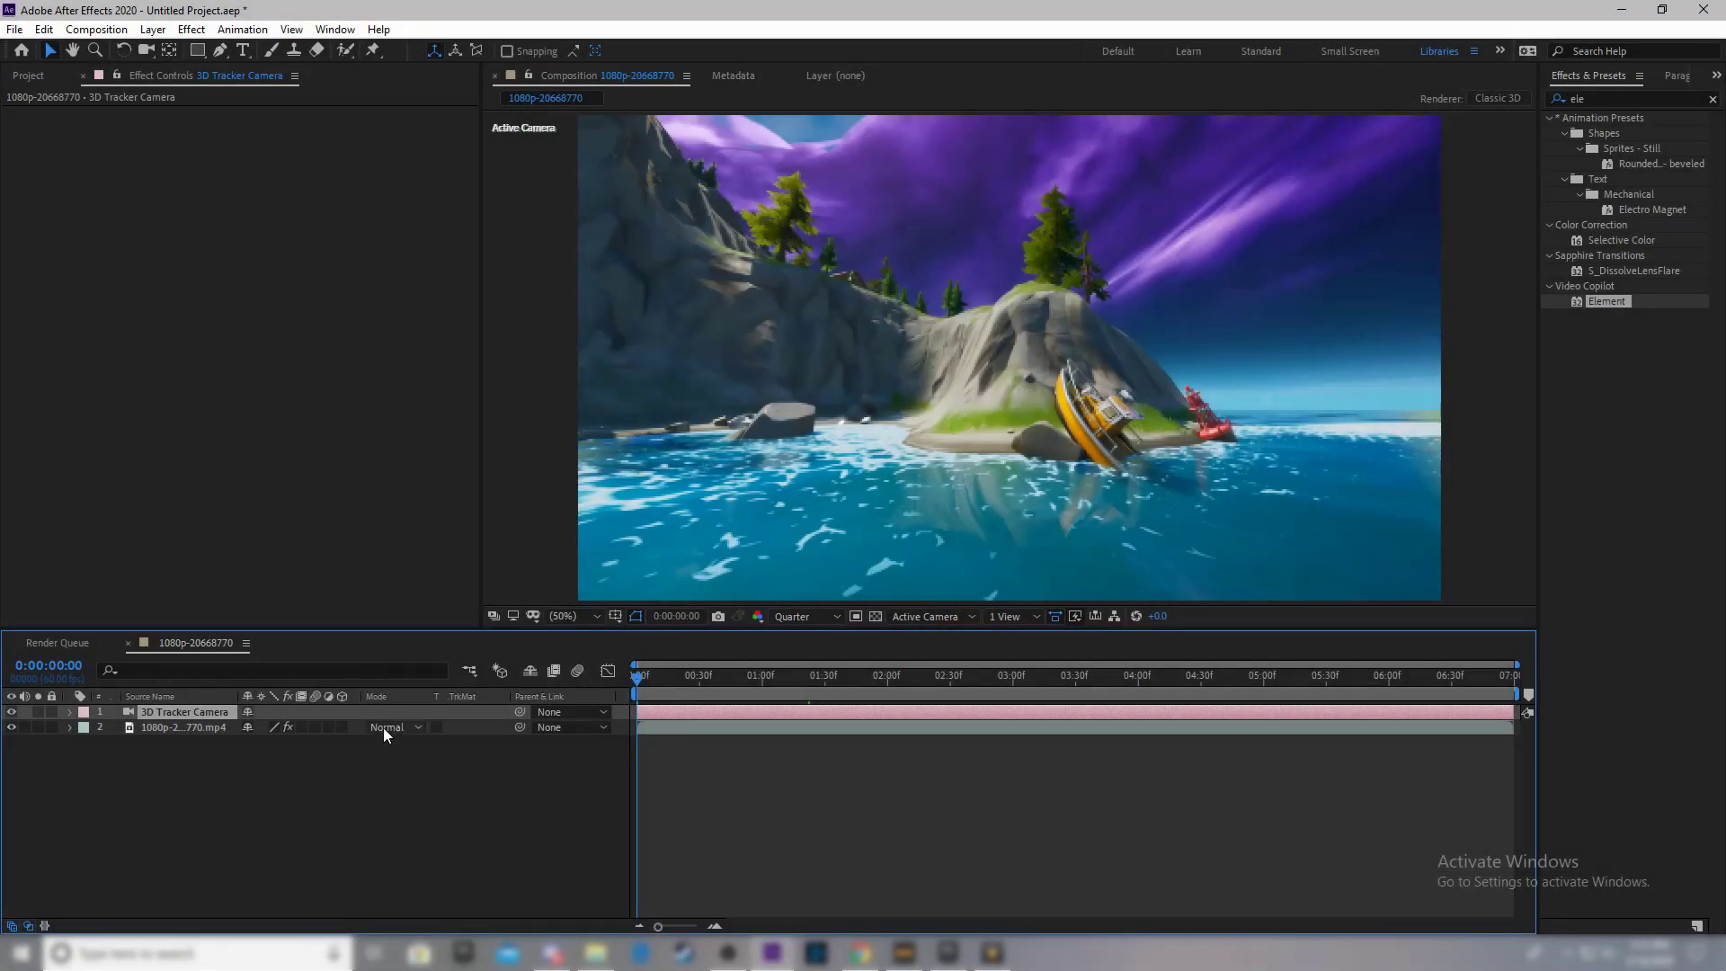
Step: Select the 3D Camera Tracker effect, lasso-select the track points on the water, then deselect and return near 02:19
left_click(190, 725)
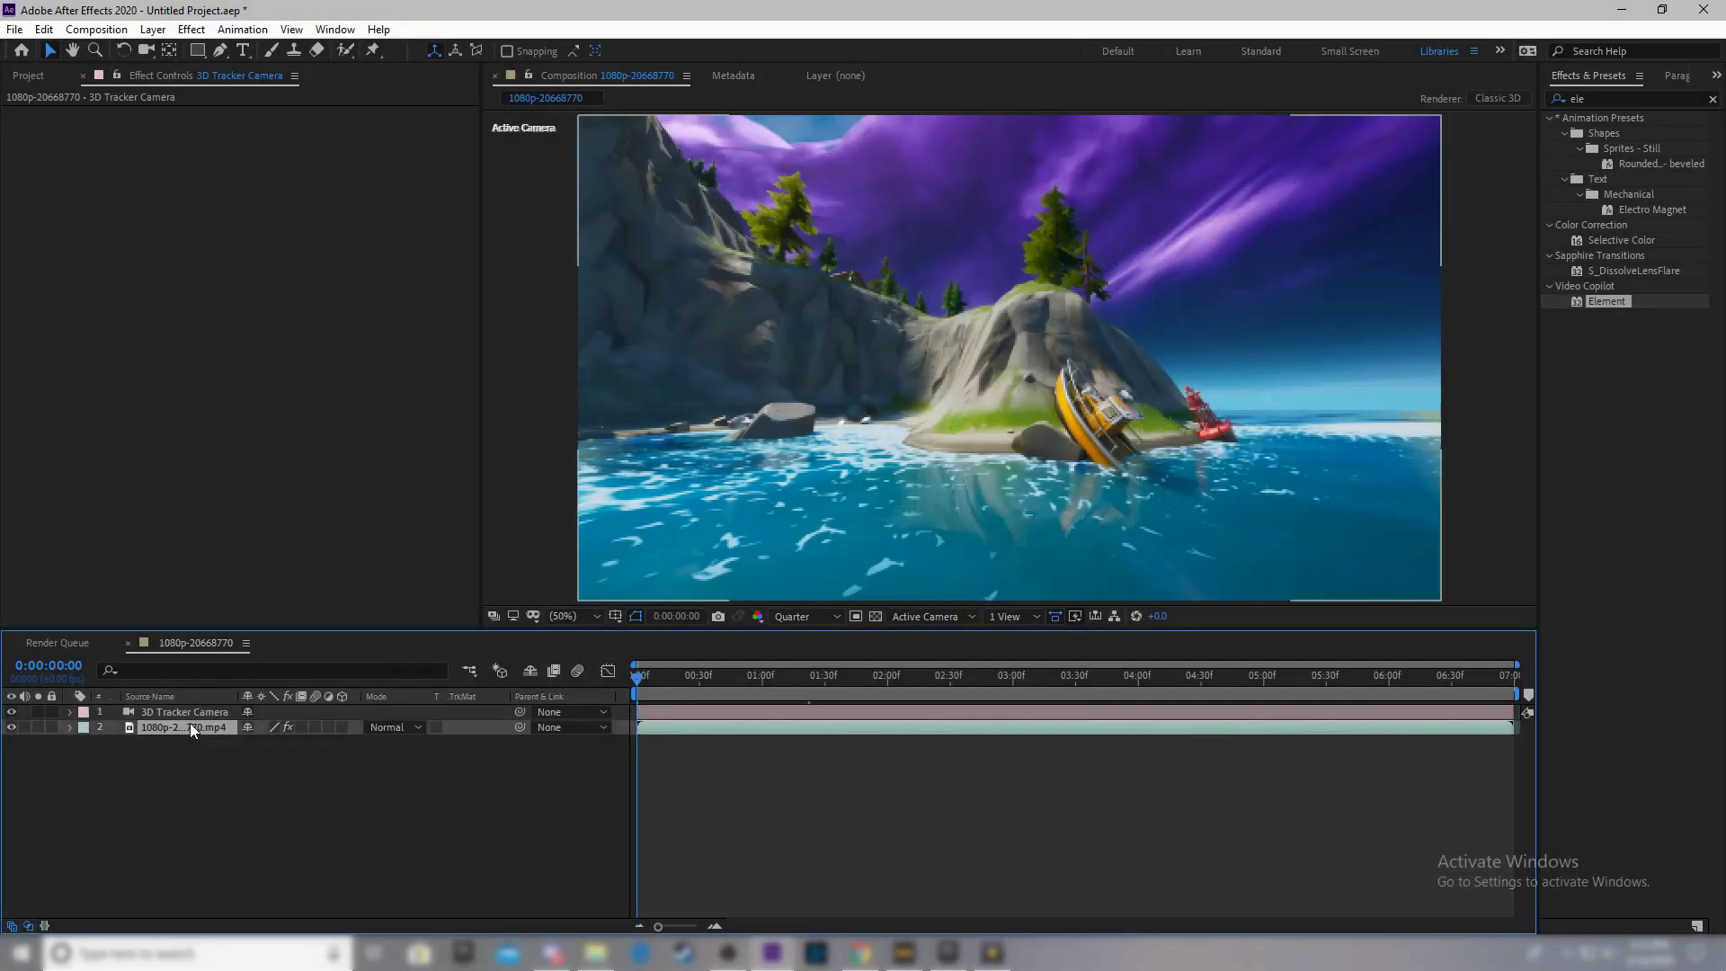
left_click(90, 114)
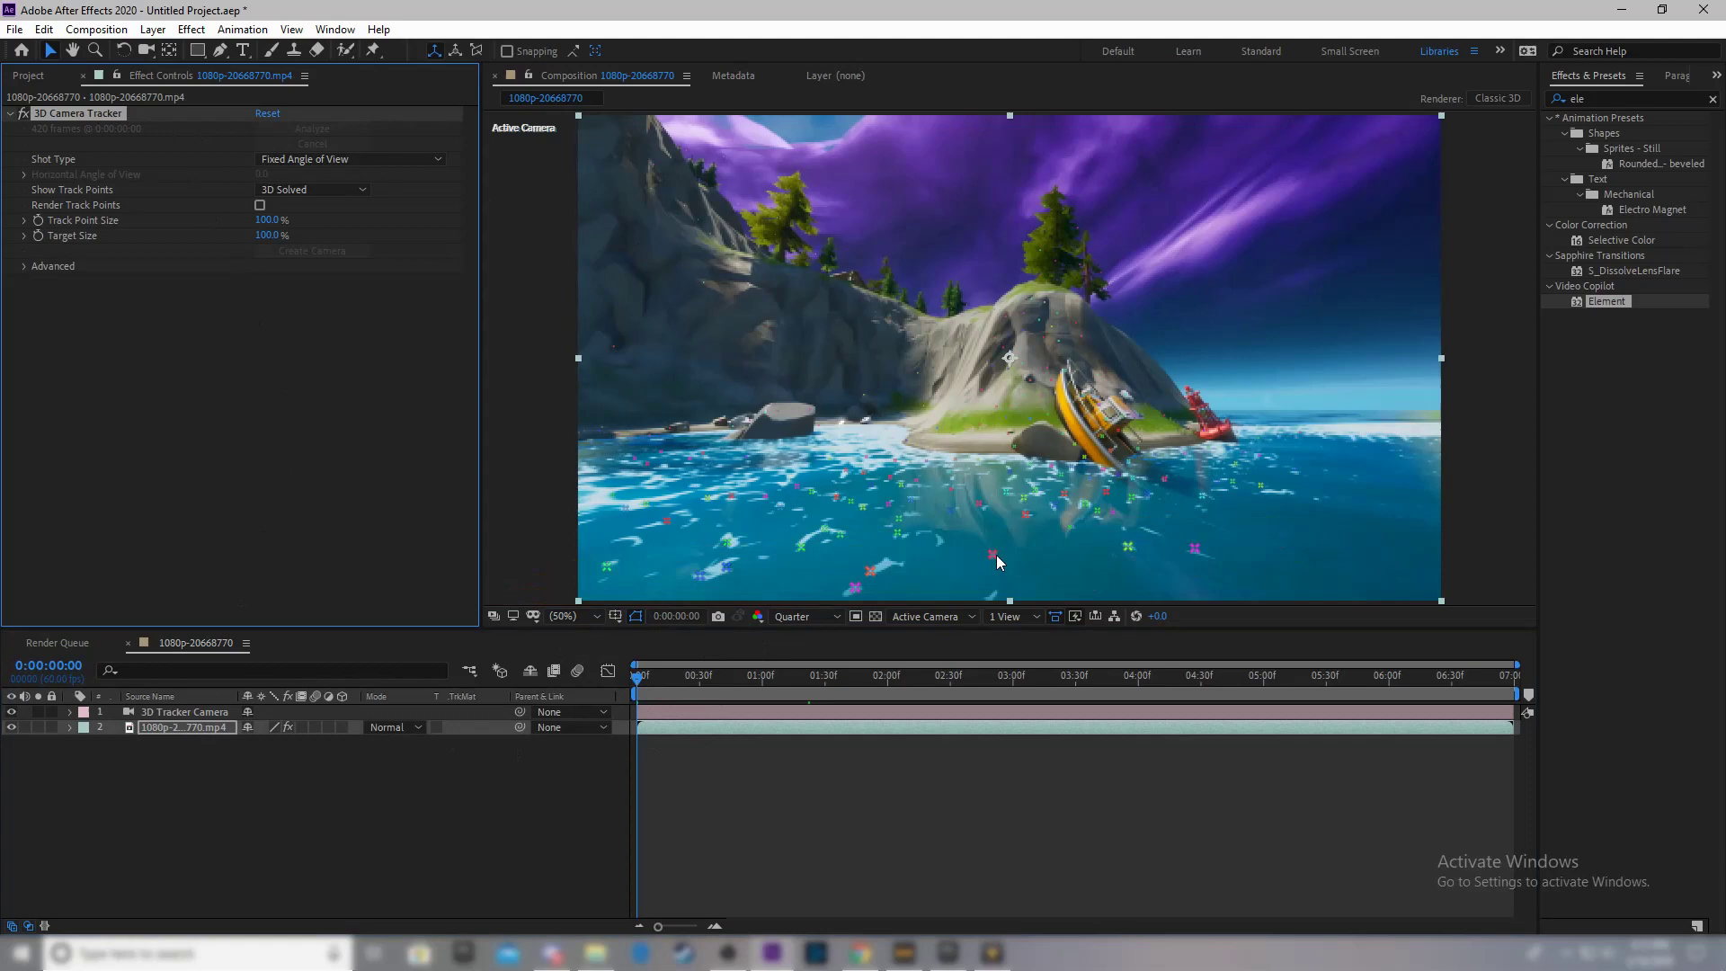
left_click_drag(642, 689, 1087, 704)
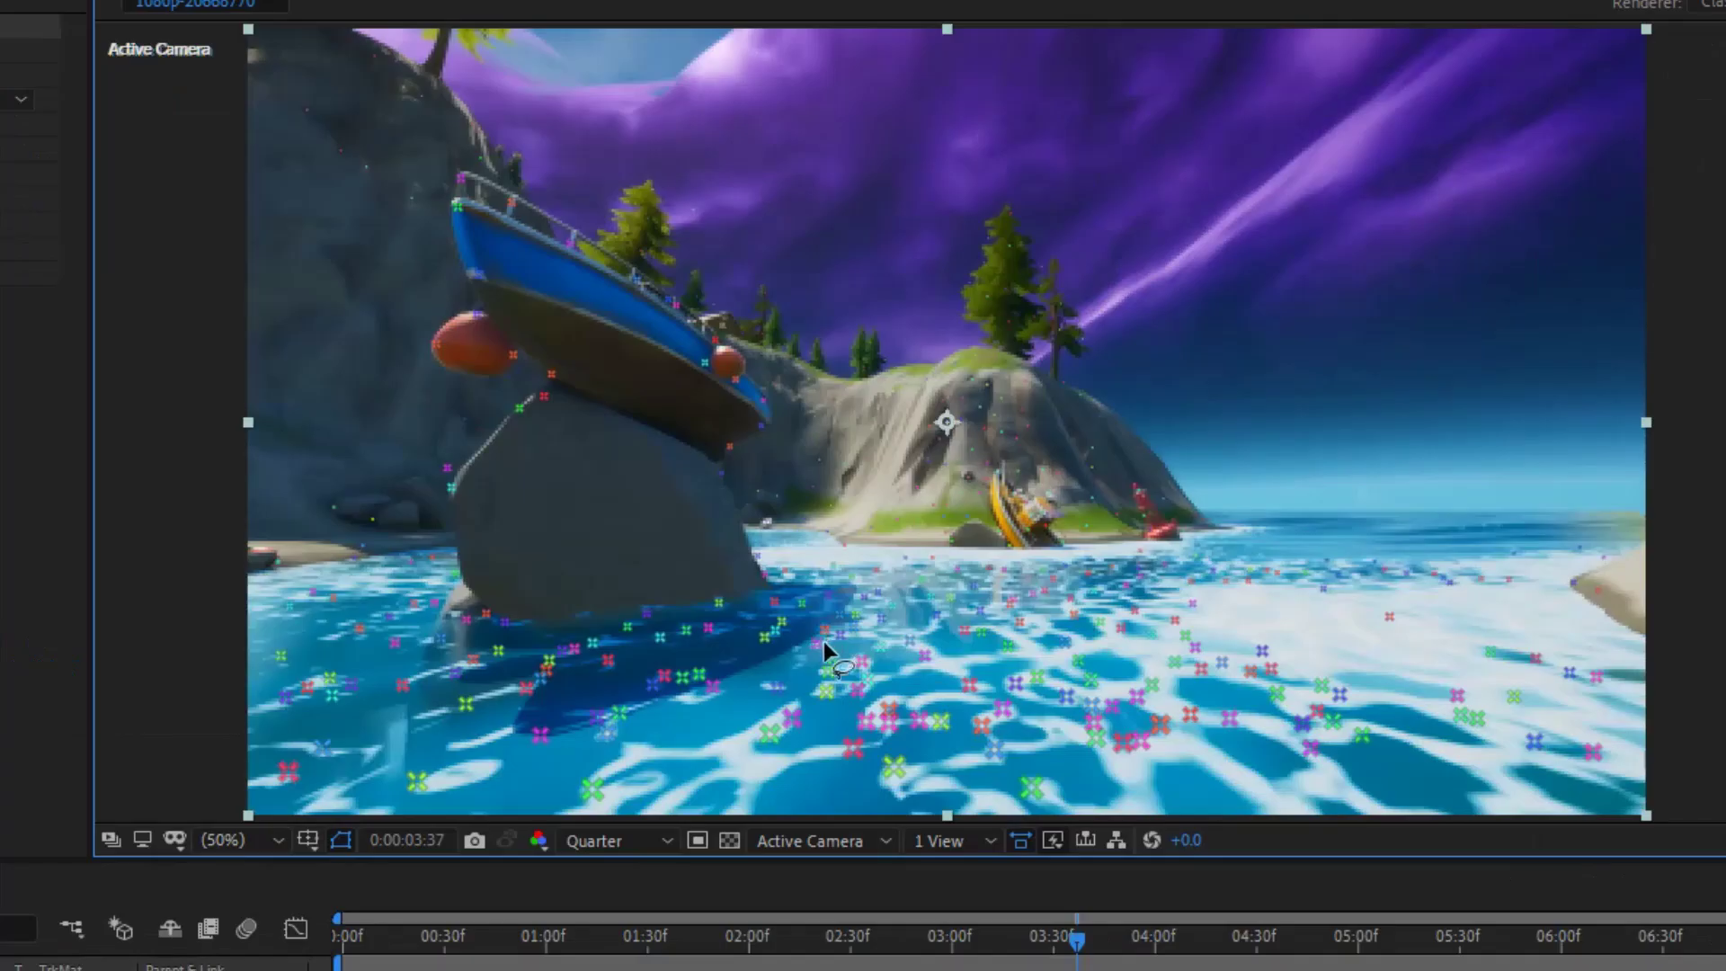
mouse_move(829, 694)
left_mouse_down()
mouse_move(923, 759)
mouse_move(1071, 772)
mouse_move(1257, 754)
mouse_move(1283, 692)
mouse_move(1209, 641)
mouse_move(1074, 609)
mouse_move(915, 601)
mouse_move(854, 644)
left_mouse_up()
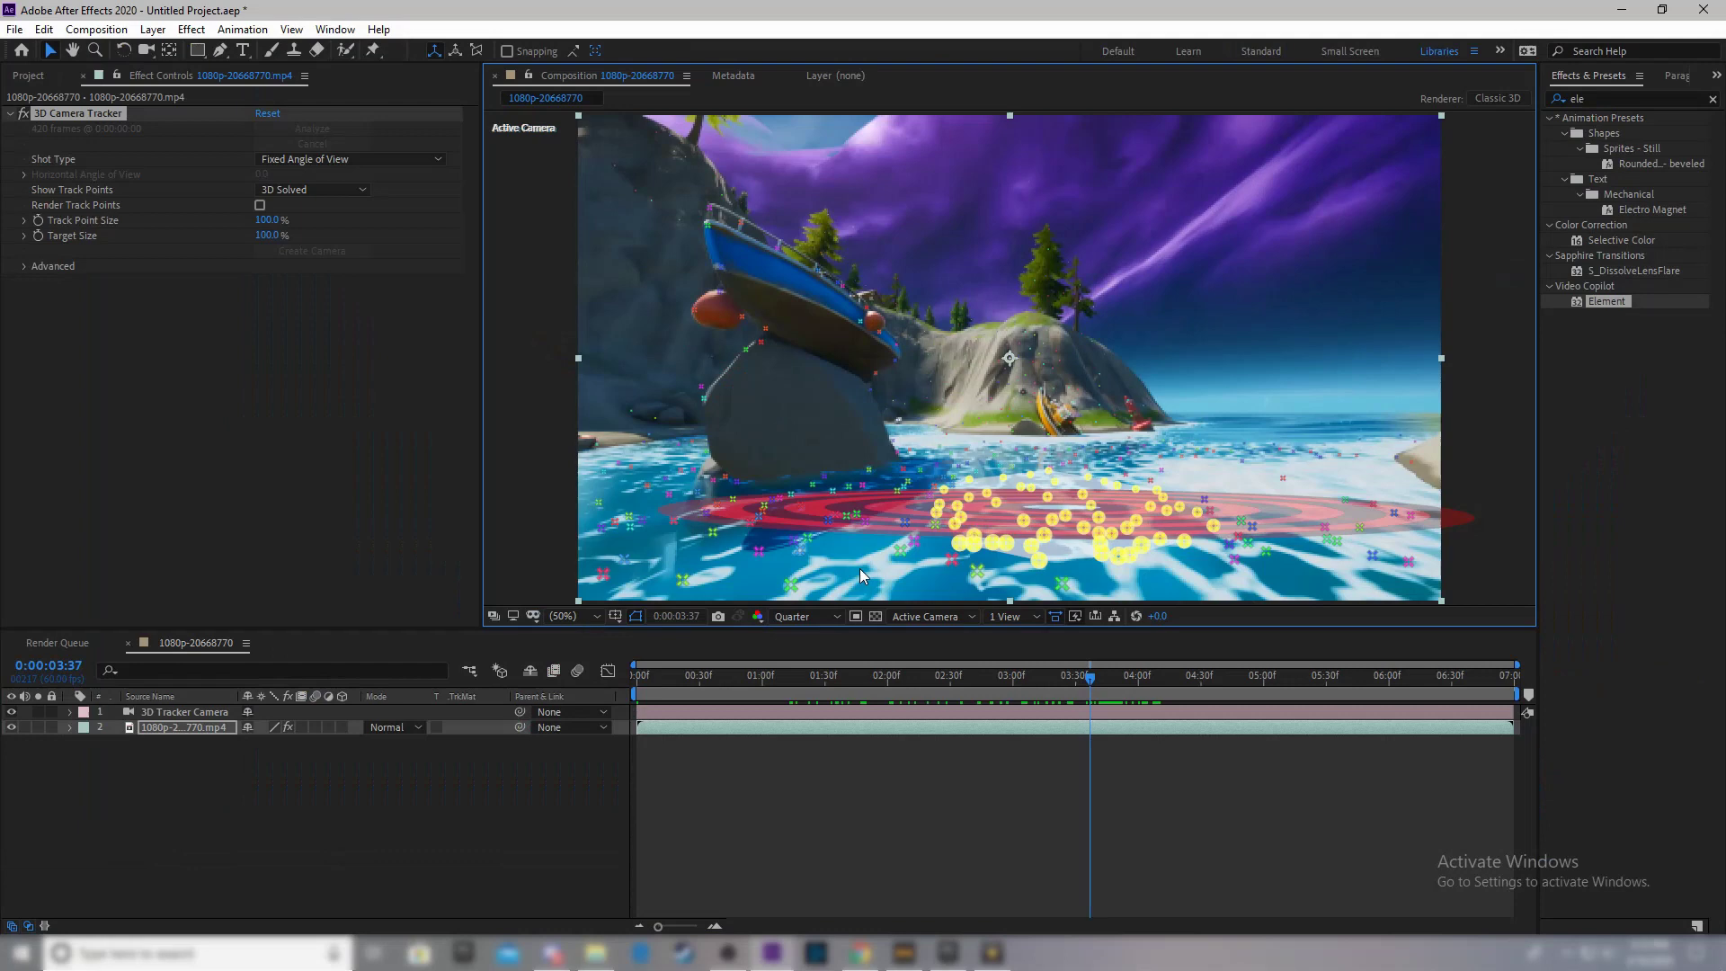
left_click(1091, 676)
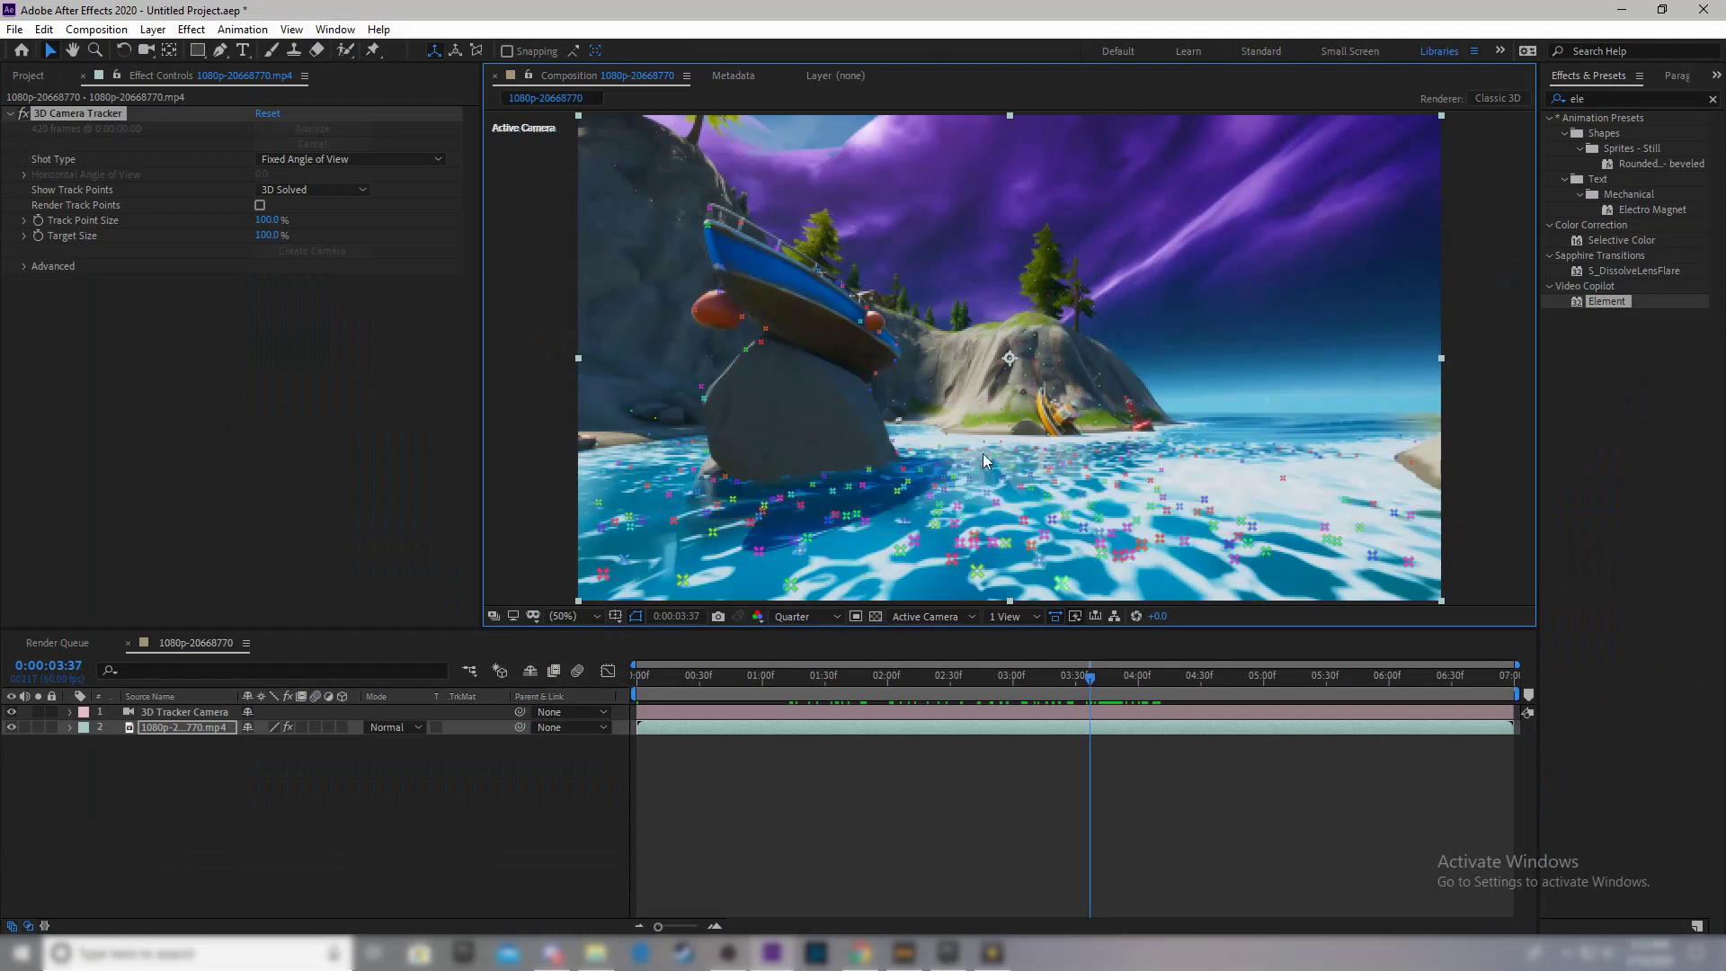
left_click_drag(985, 693, 927, 692)
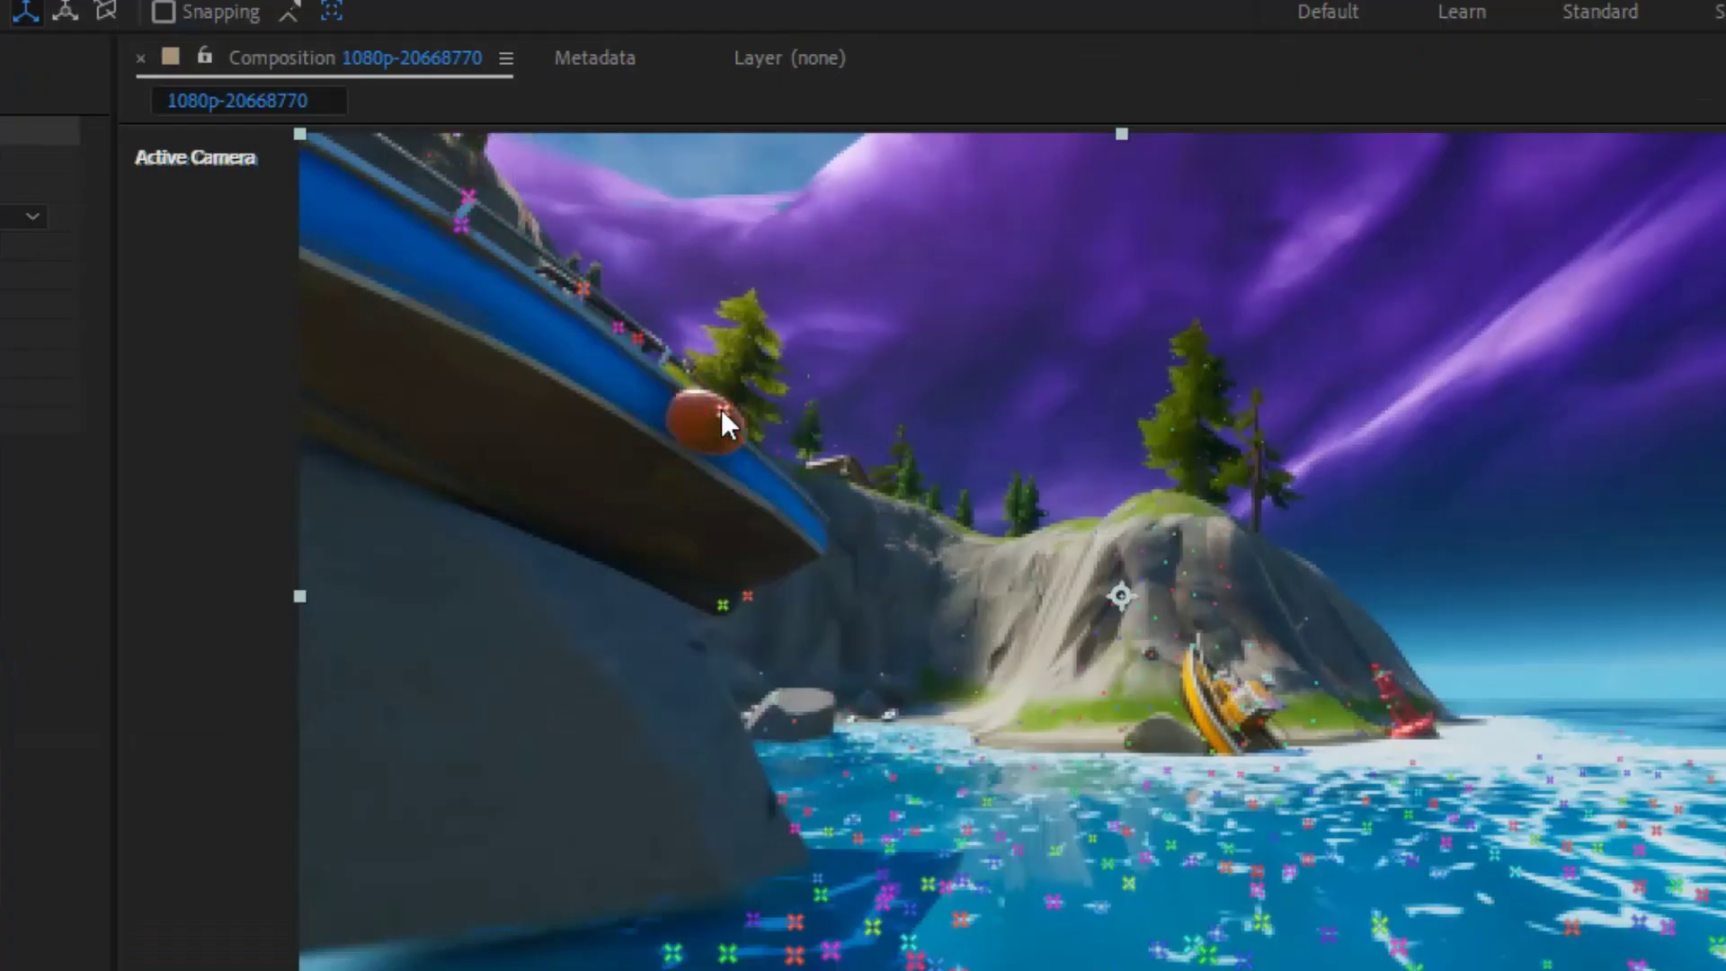
Step: Create a text layer at the track point by the orange ball and check it stays anchored across frames
right_click(800, 262)
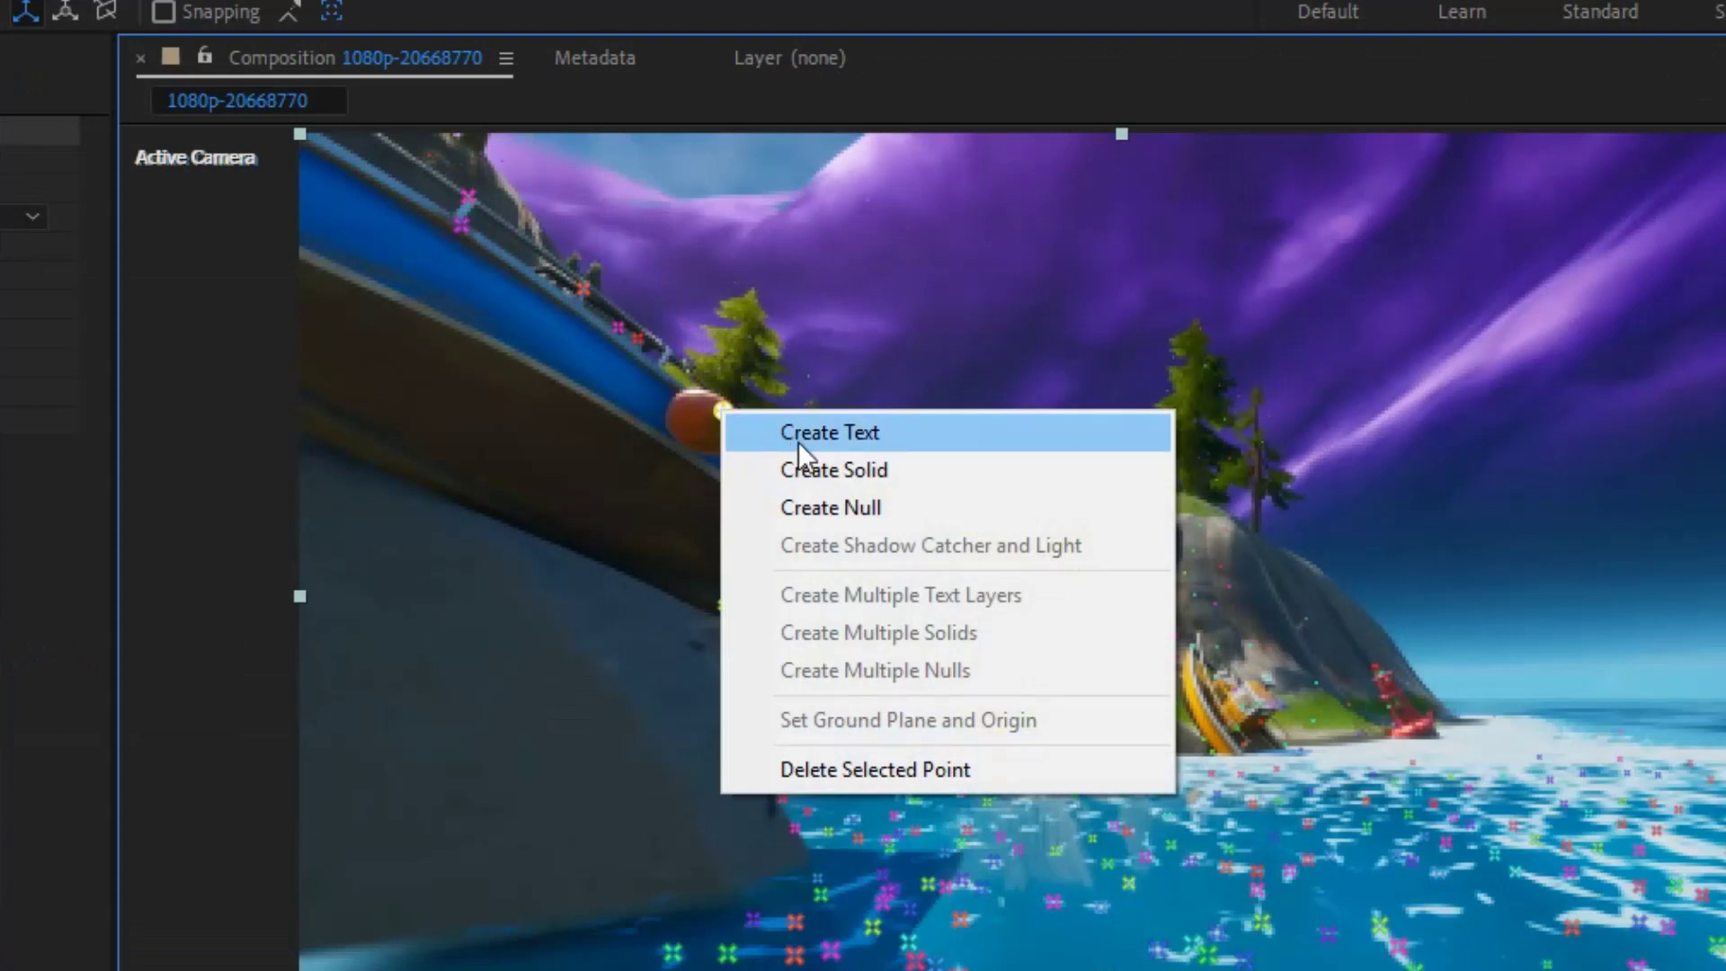
left_click(799, 440)
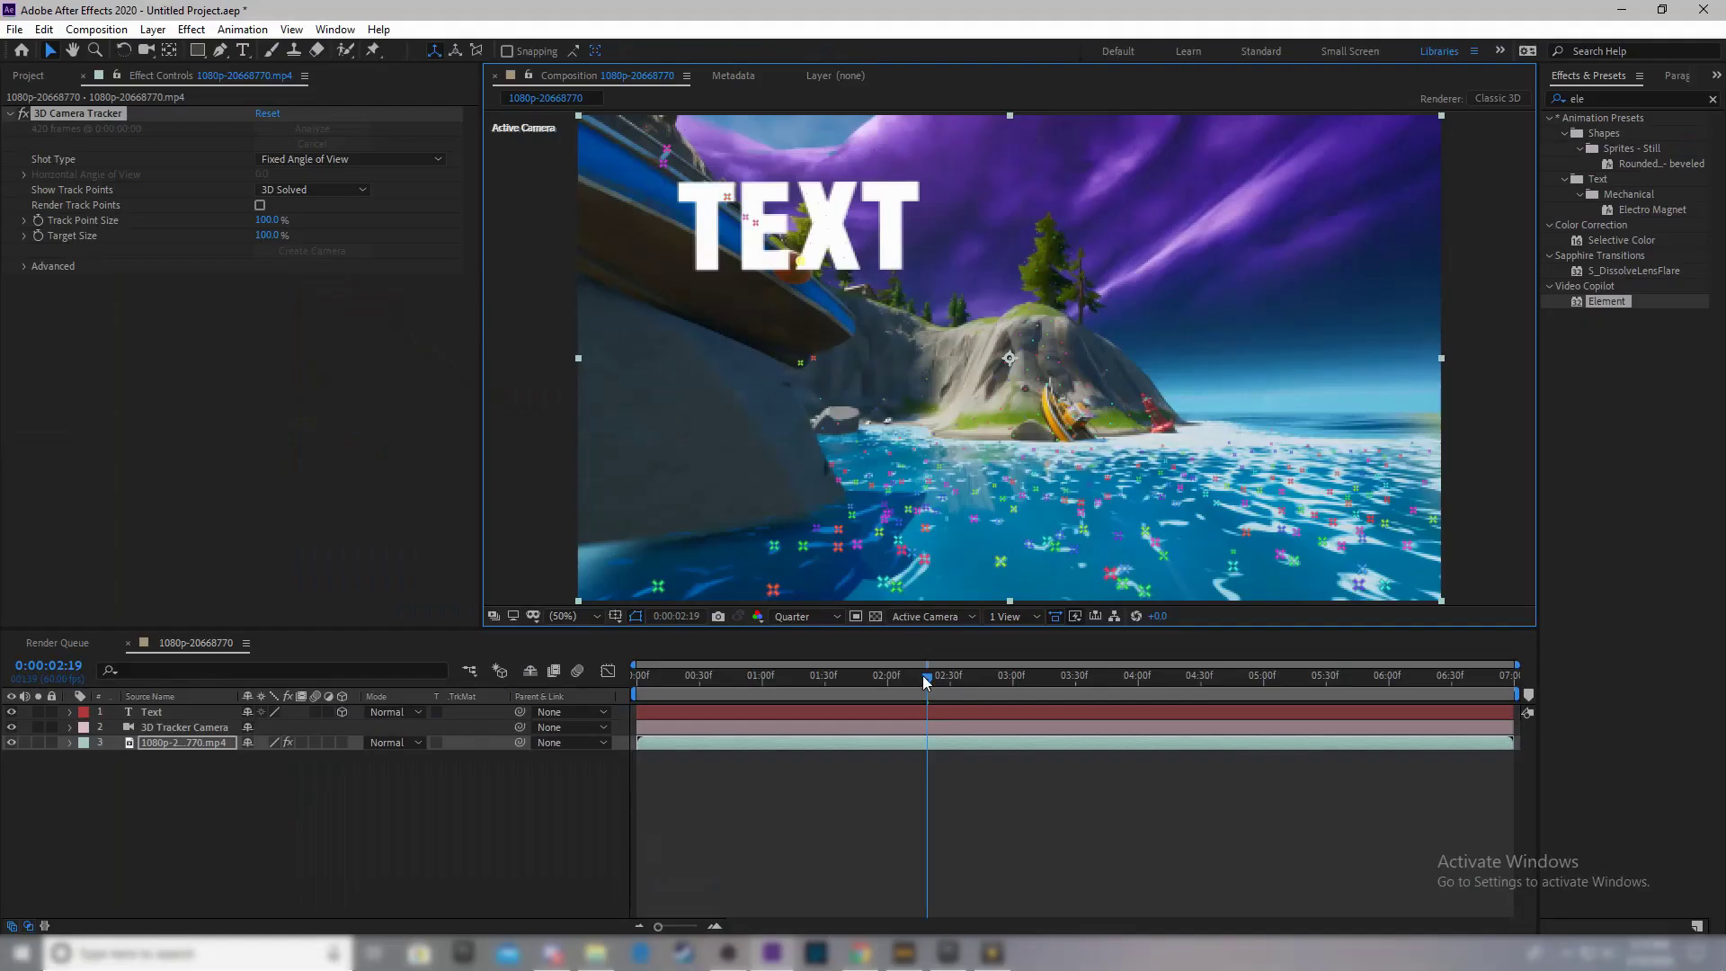
left_click_drag(926, 681, 1081, 661)
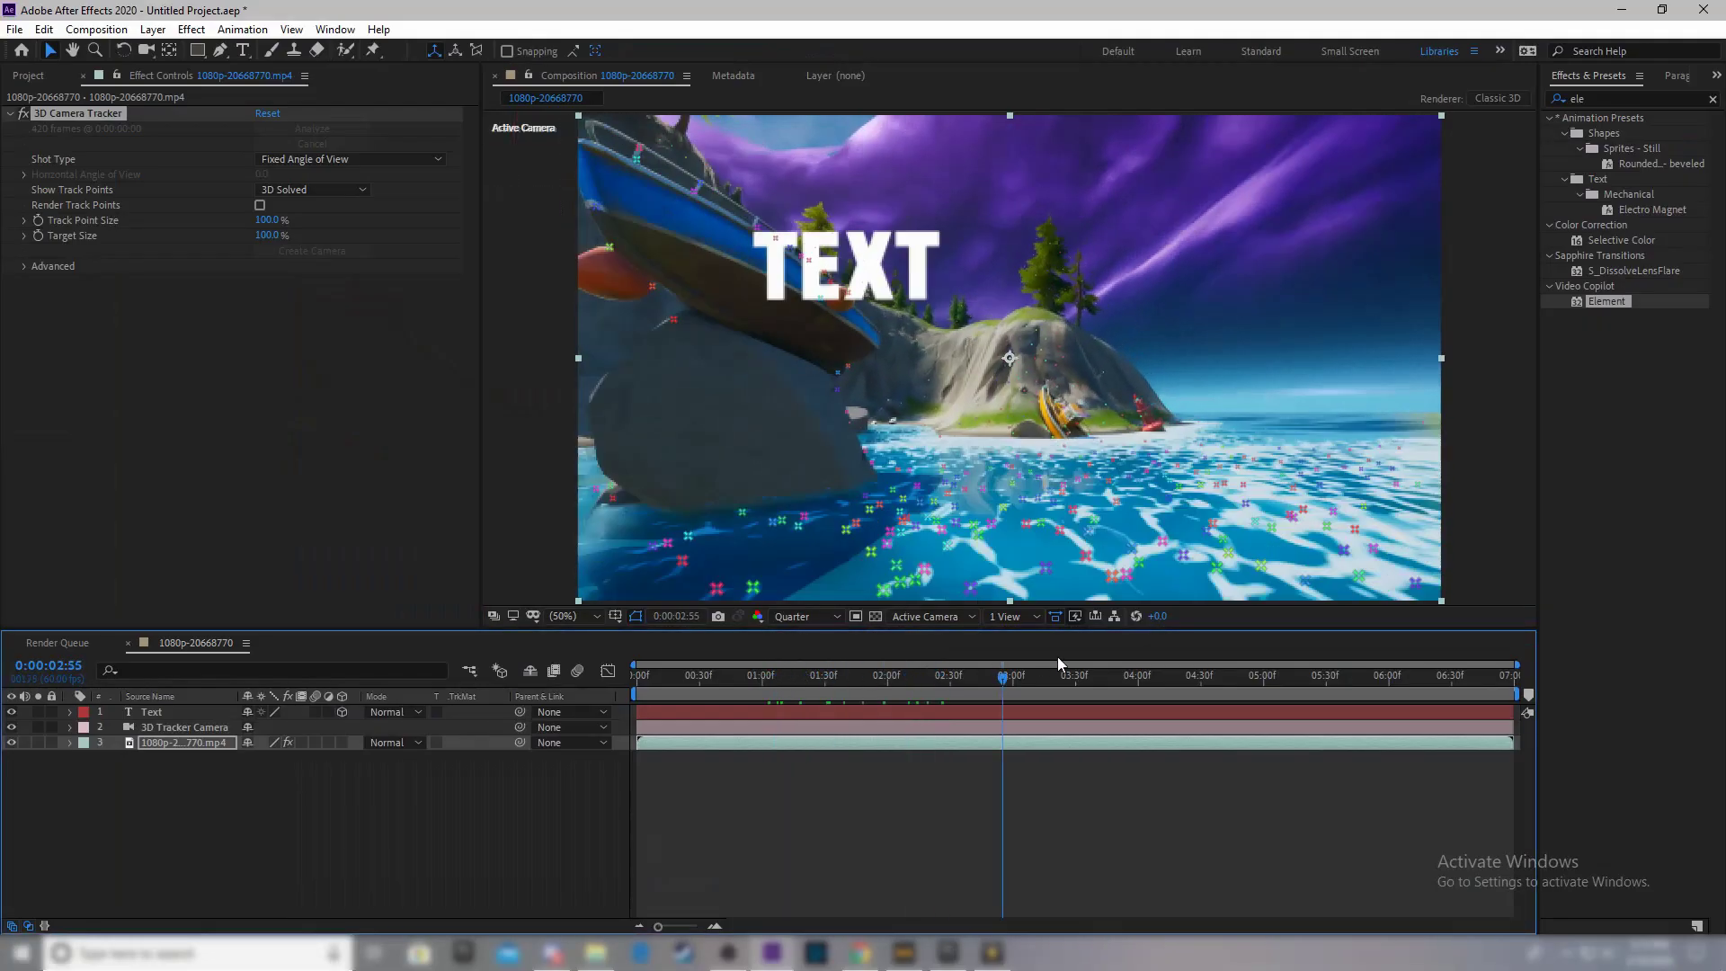
left_click(924, 675)
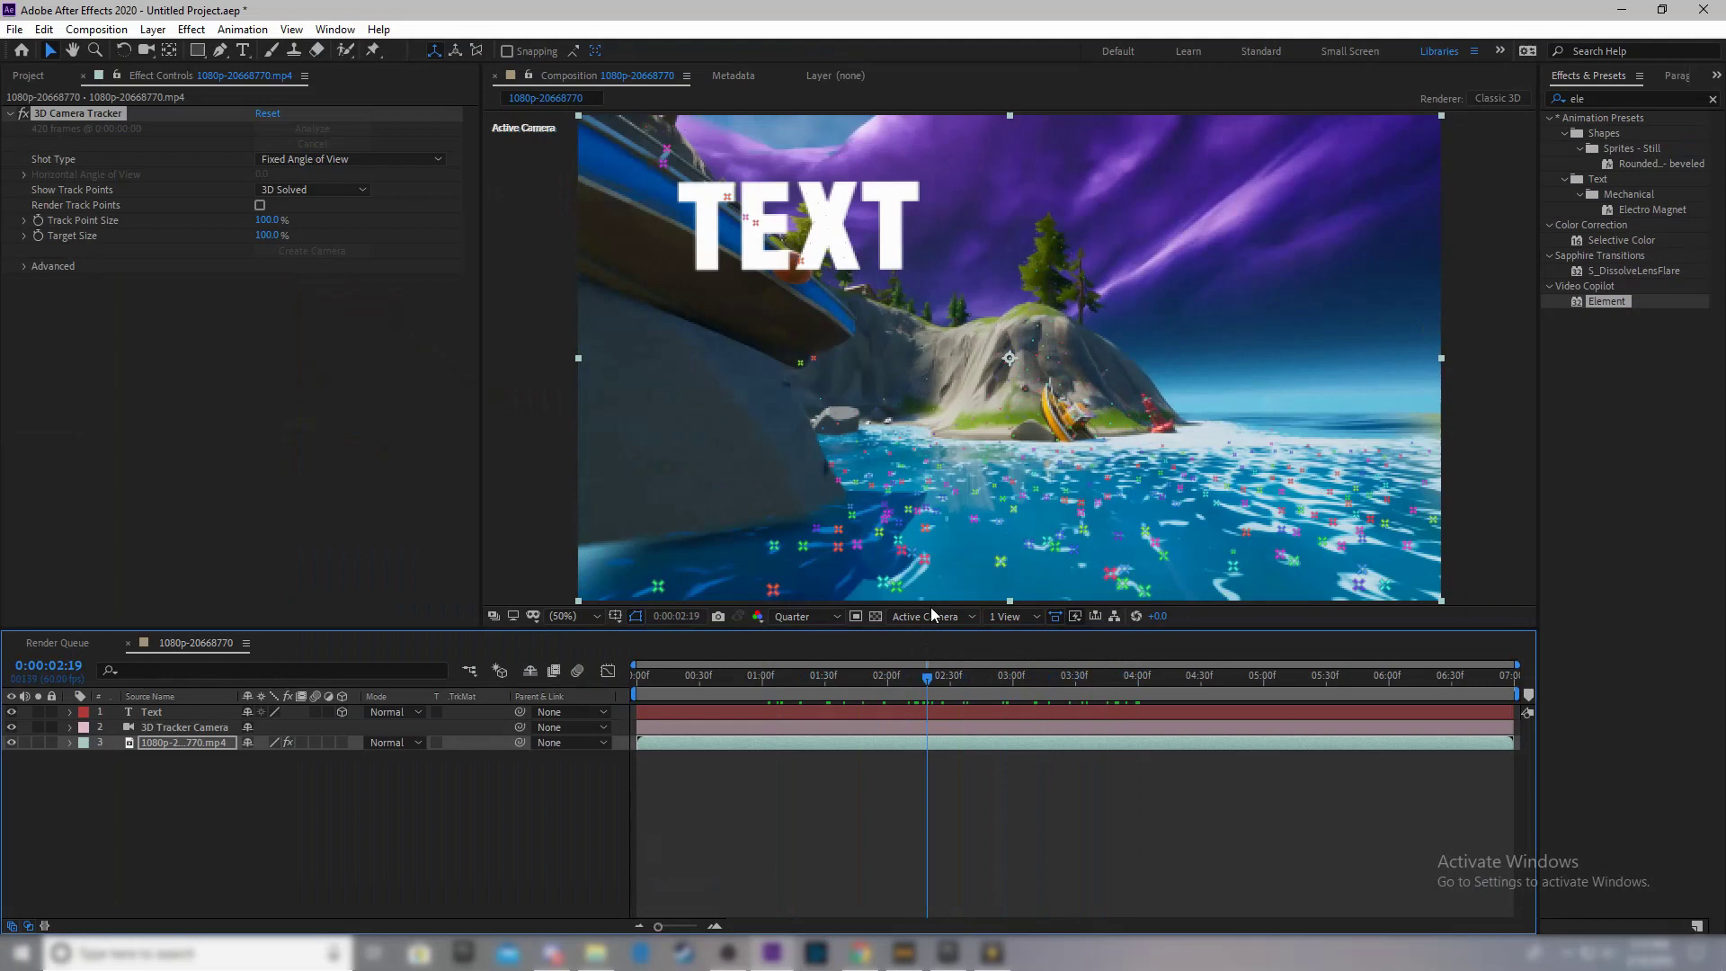
left_click_drag(885, 678, 1077, 676)
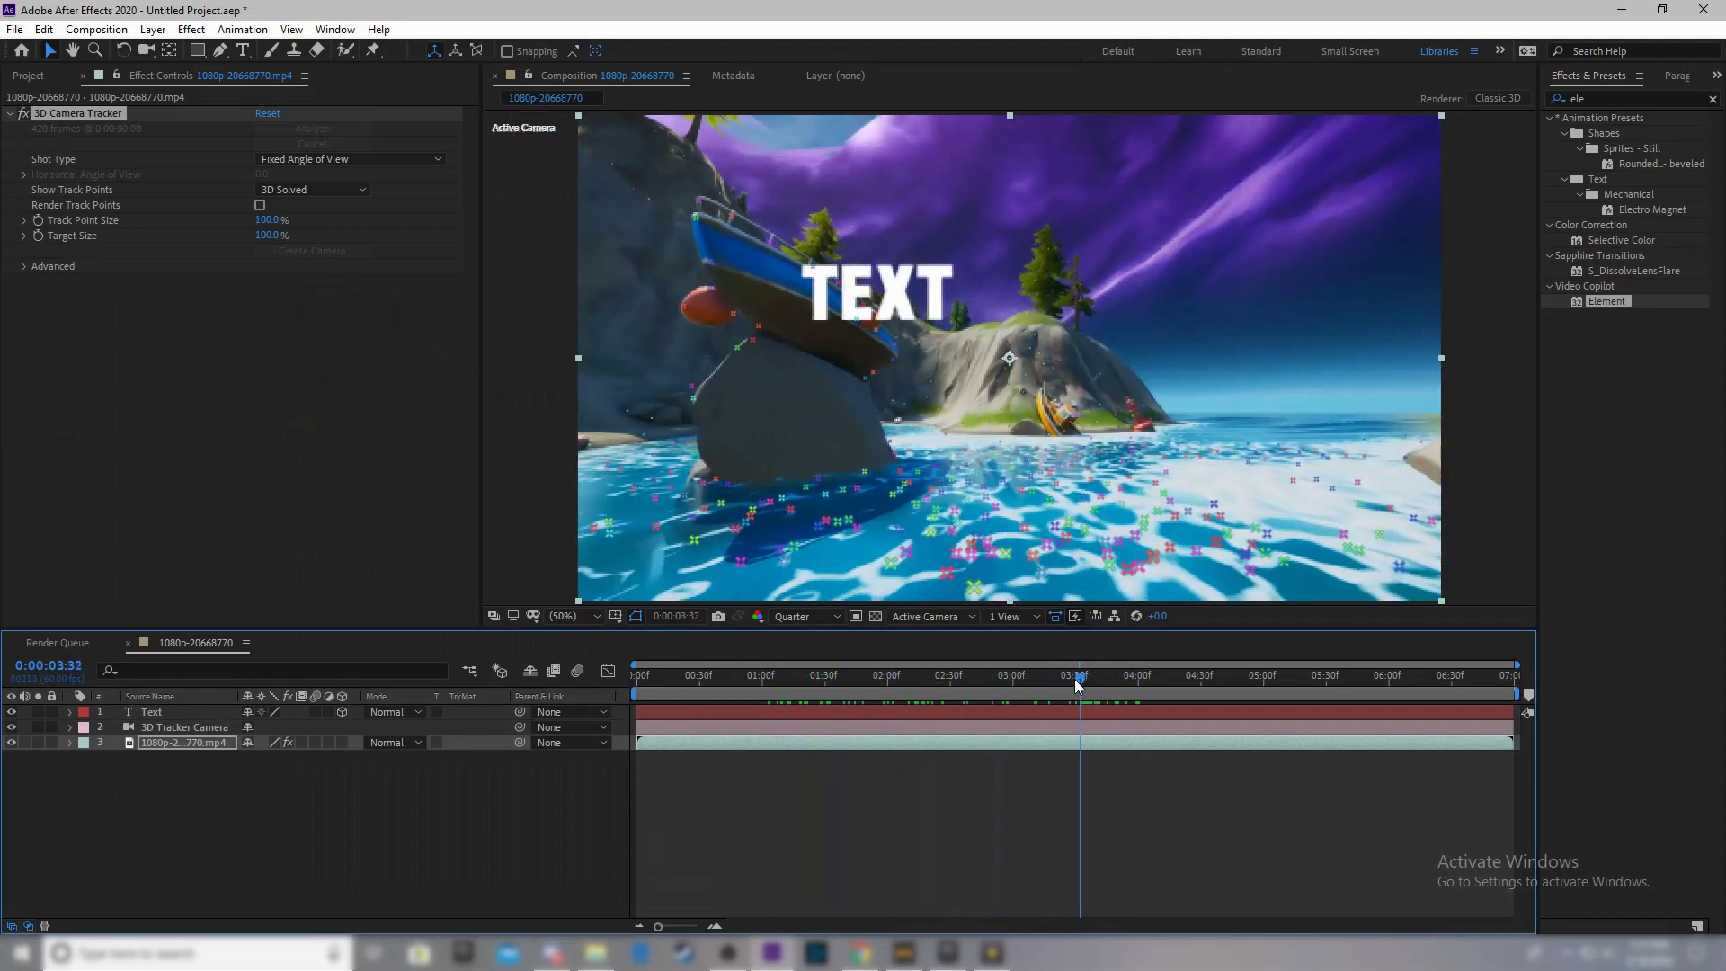
Step: Scale the TEXT layer up and move it right over the island, back at the clip start
left_click(210, 709)
left_click_drag(935, 274, 1148, 297)
left_click_drag(1046, 353, 1124, 340)
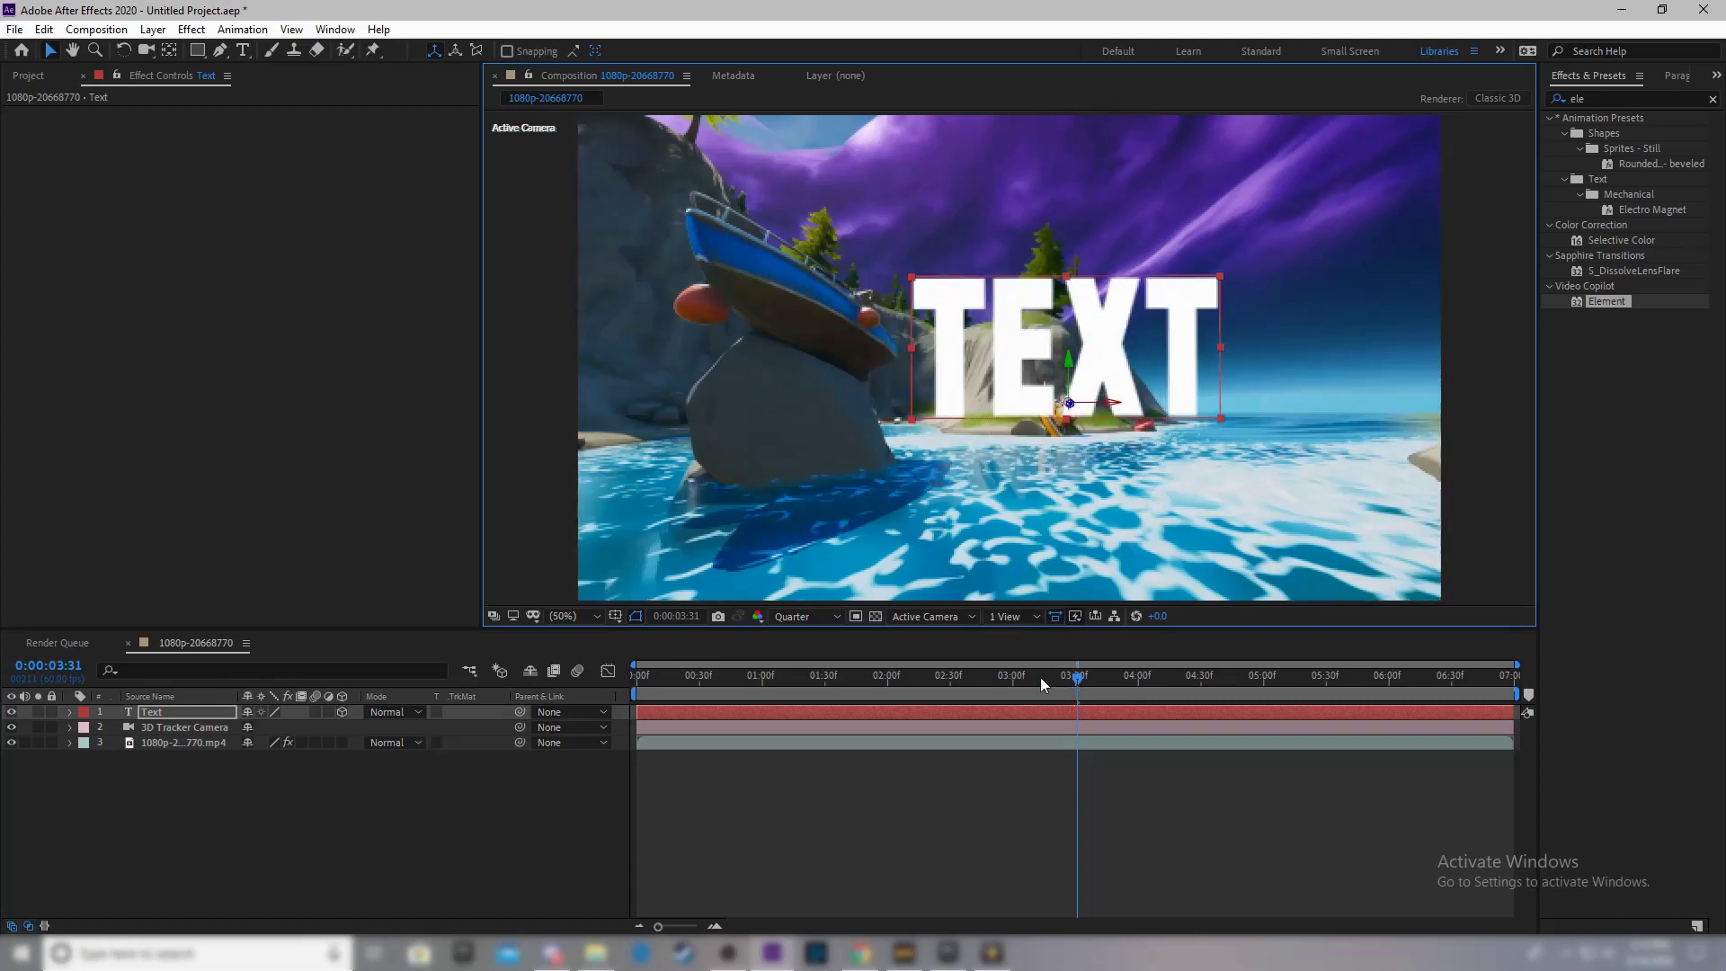
left_click_drag(1040, 677, 1048, 638)
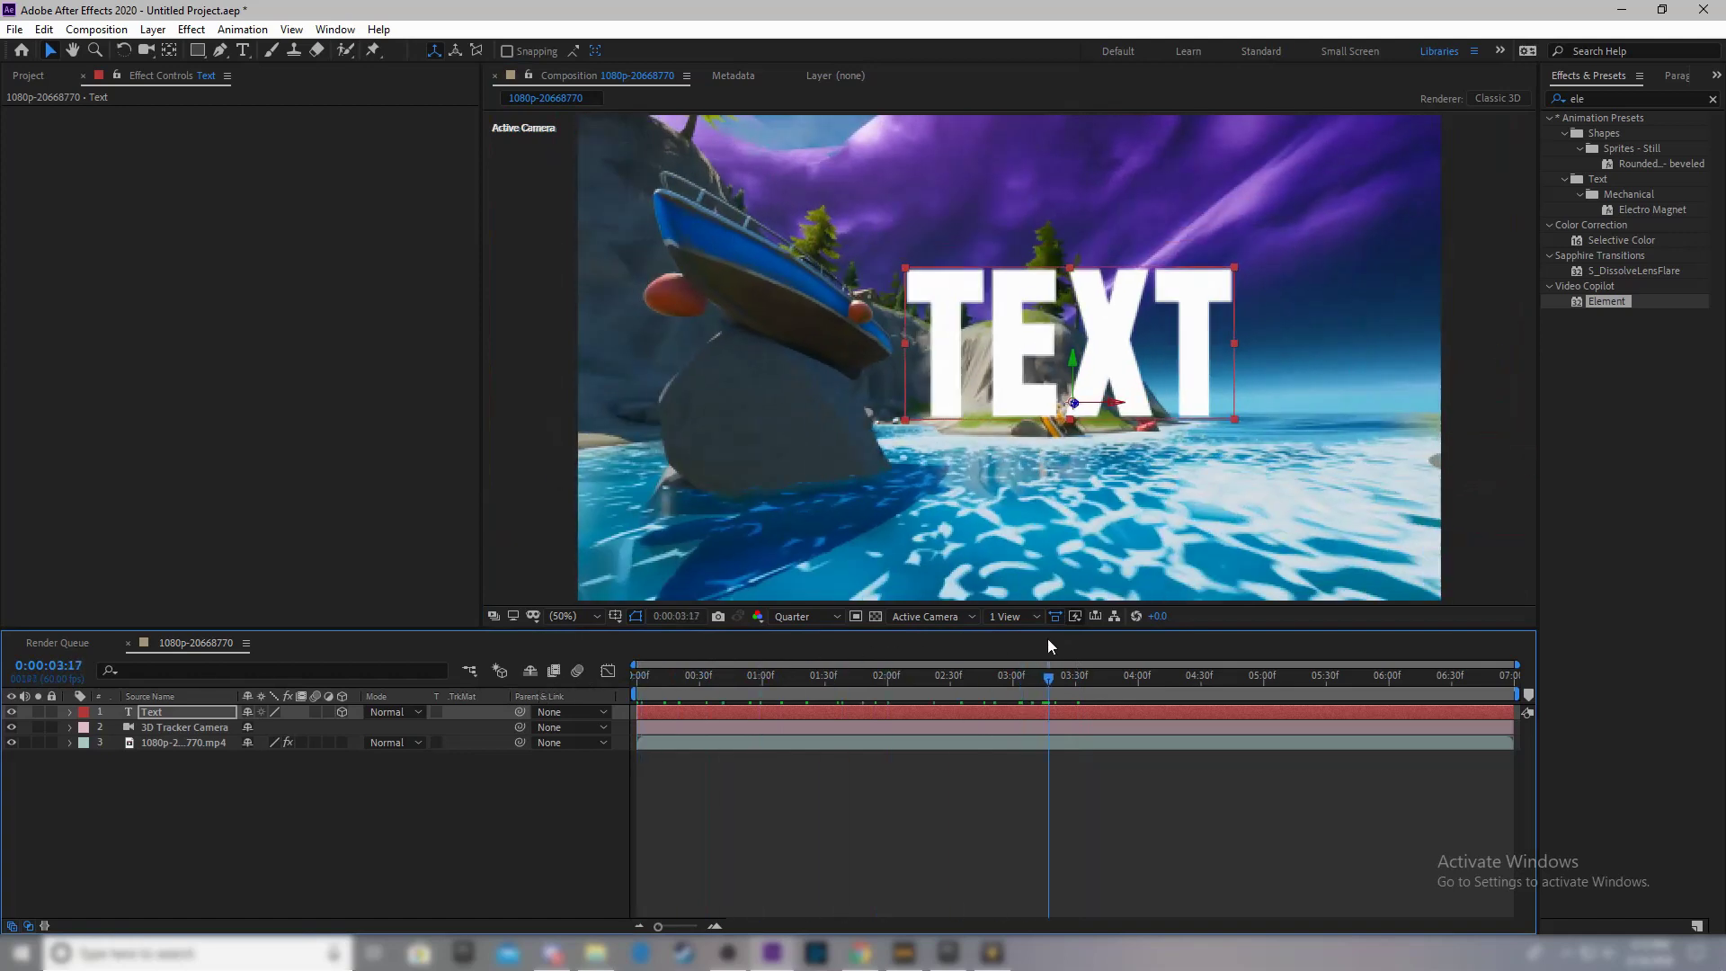
Step: Replace the placeholder TEXT with the word Tutorial
double_click(1227, 331)
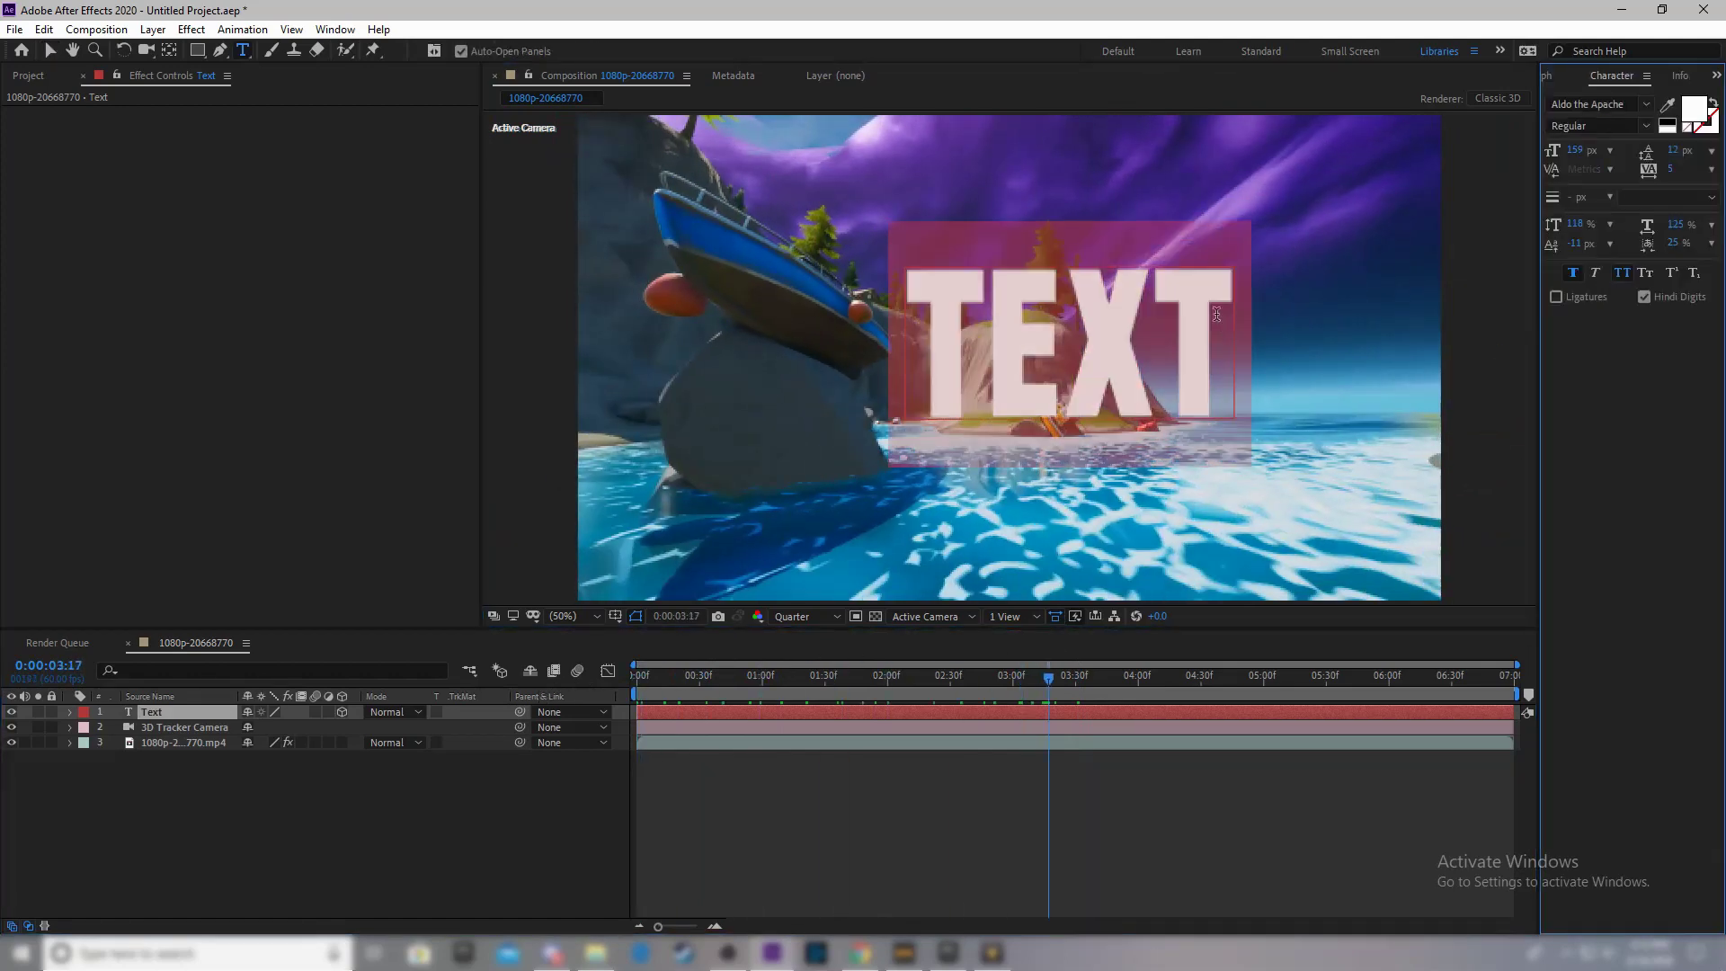
key("BackSpace")
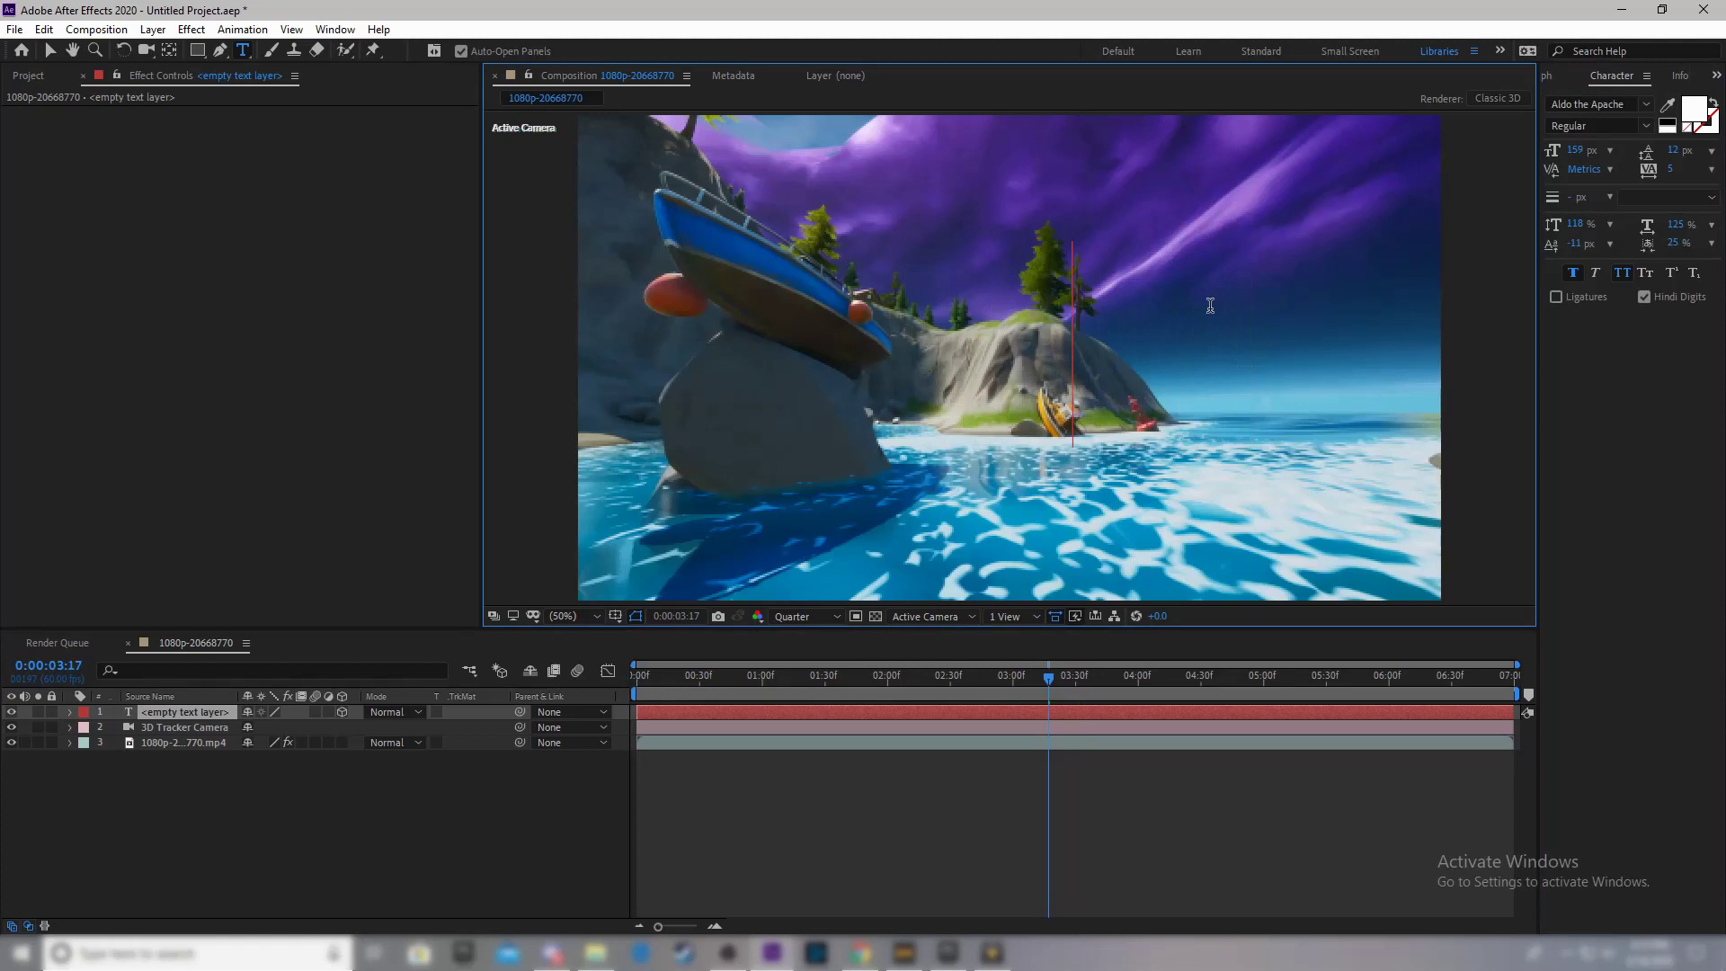
type("Tutorial")
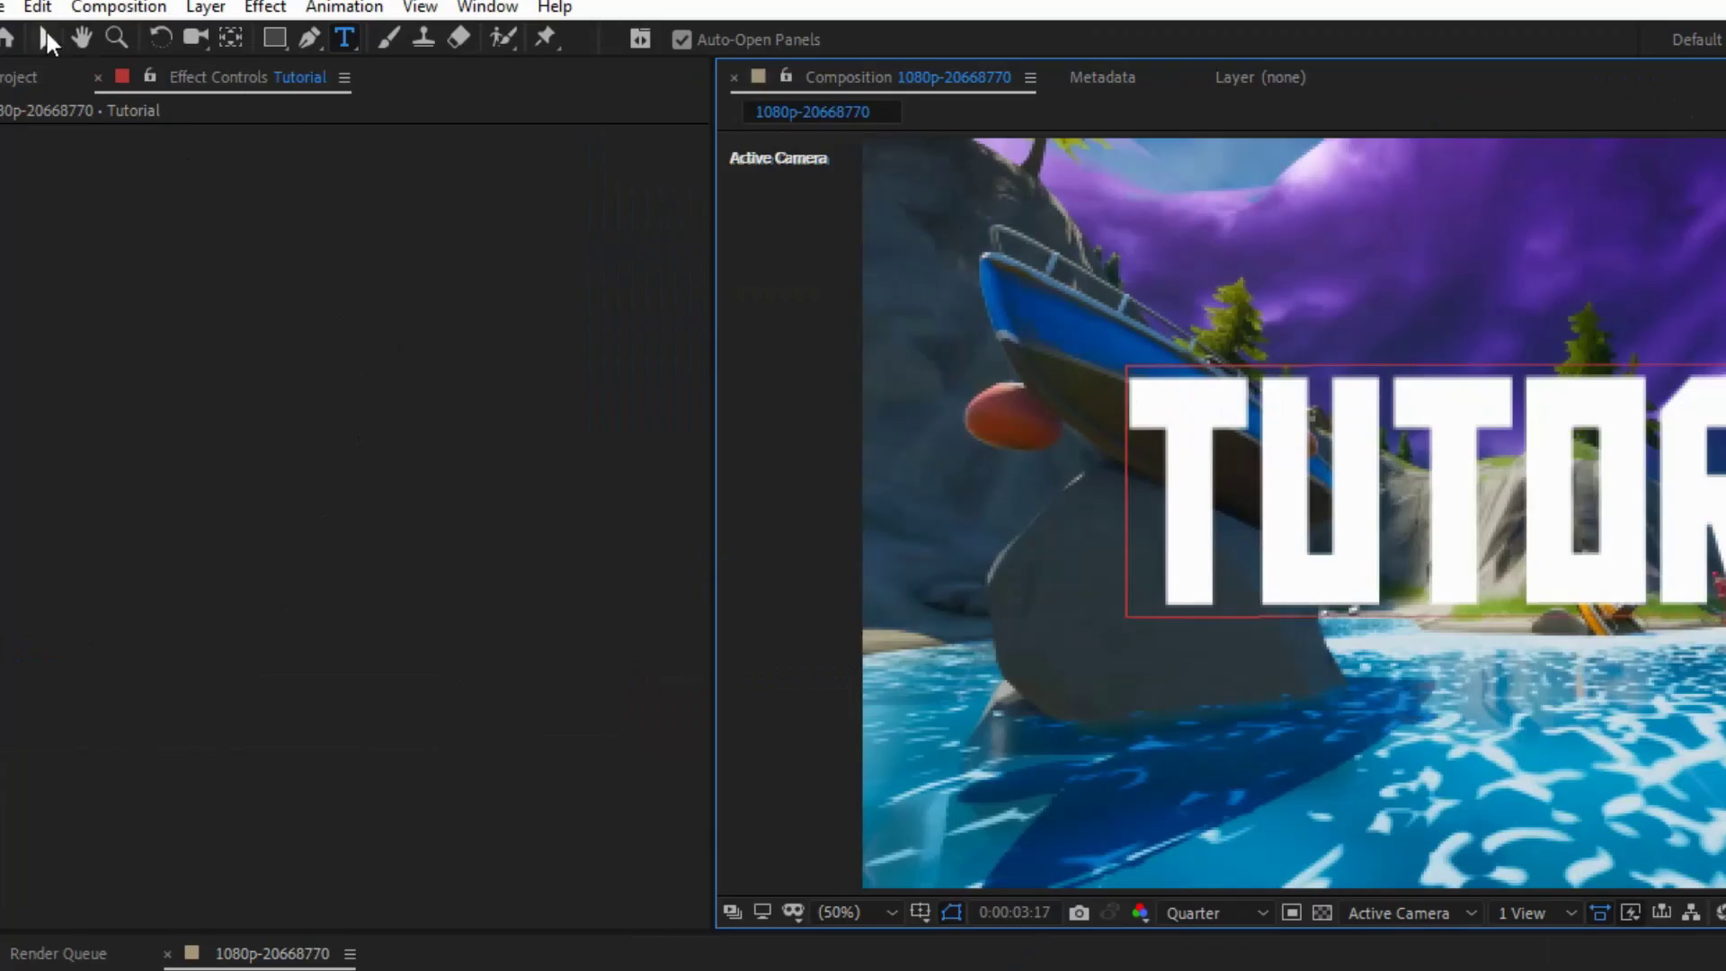
Step: Resize the TUTORIAL text to fit over the island and preview the tracked playback from the start
left_click(47, 36)
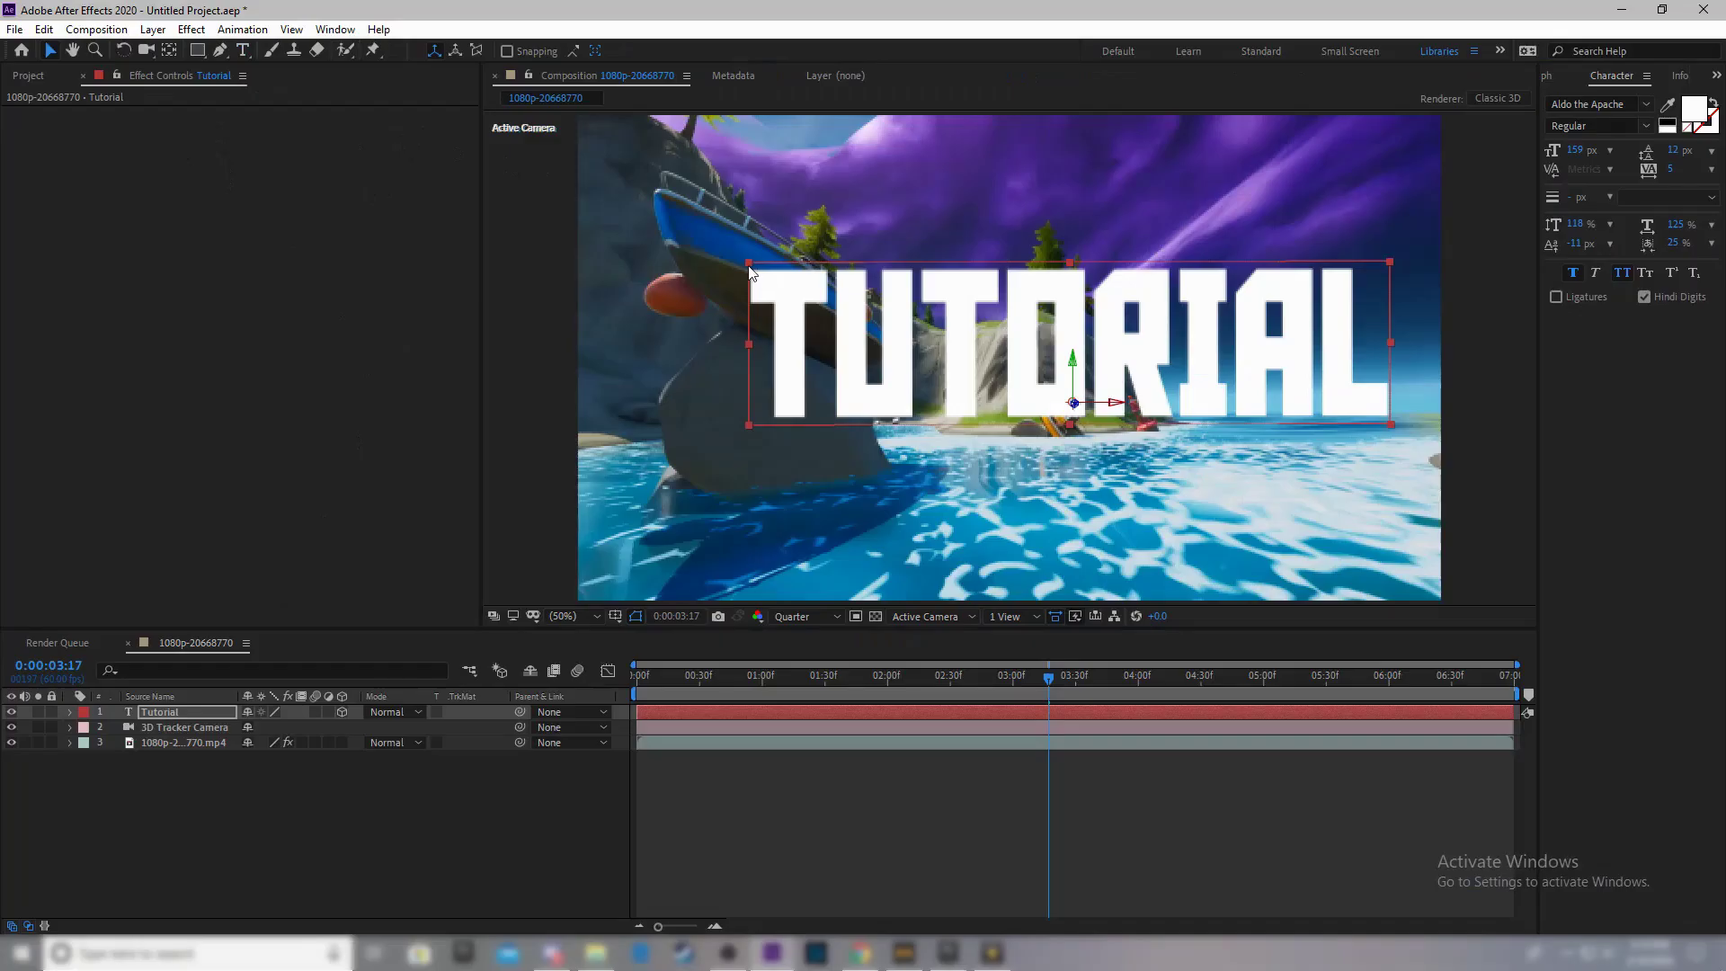
left_click_drag(1135, 378, 1415, 419)
left_click_drag(936, 298, 886, 308)
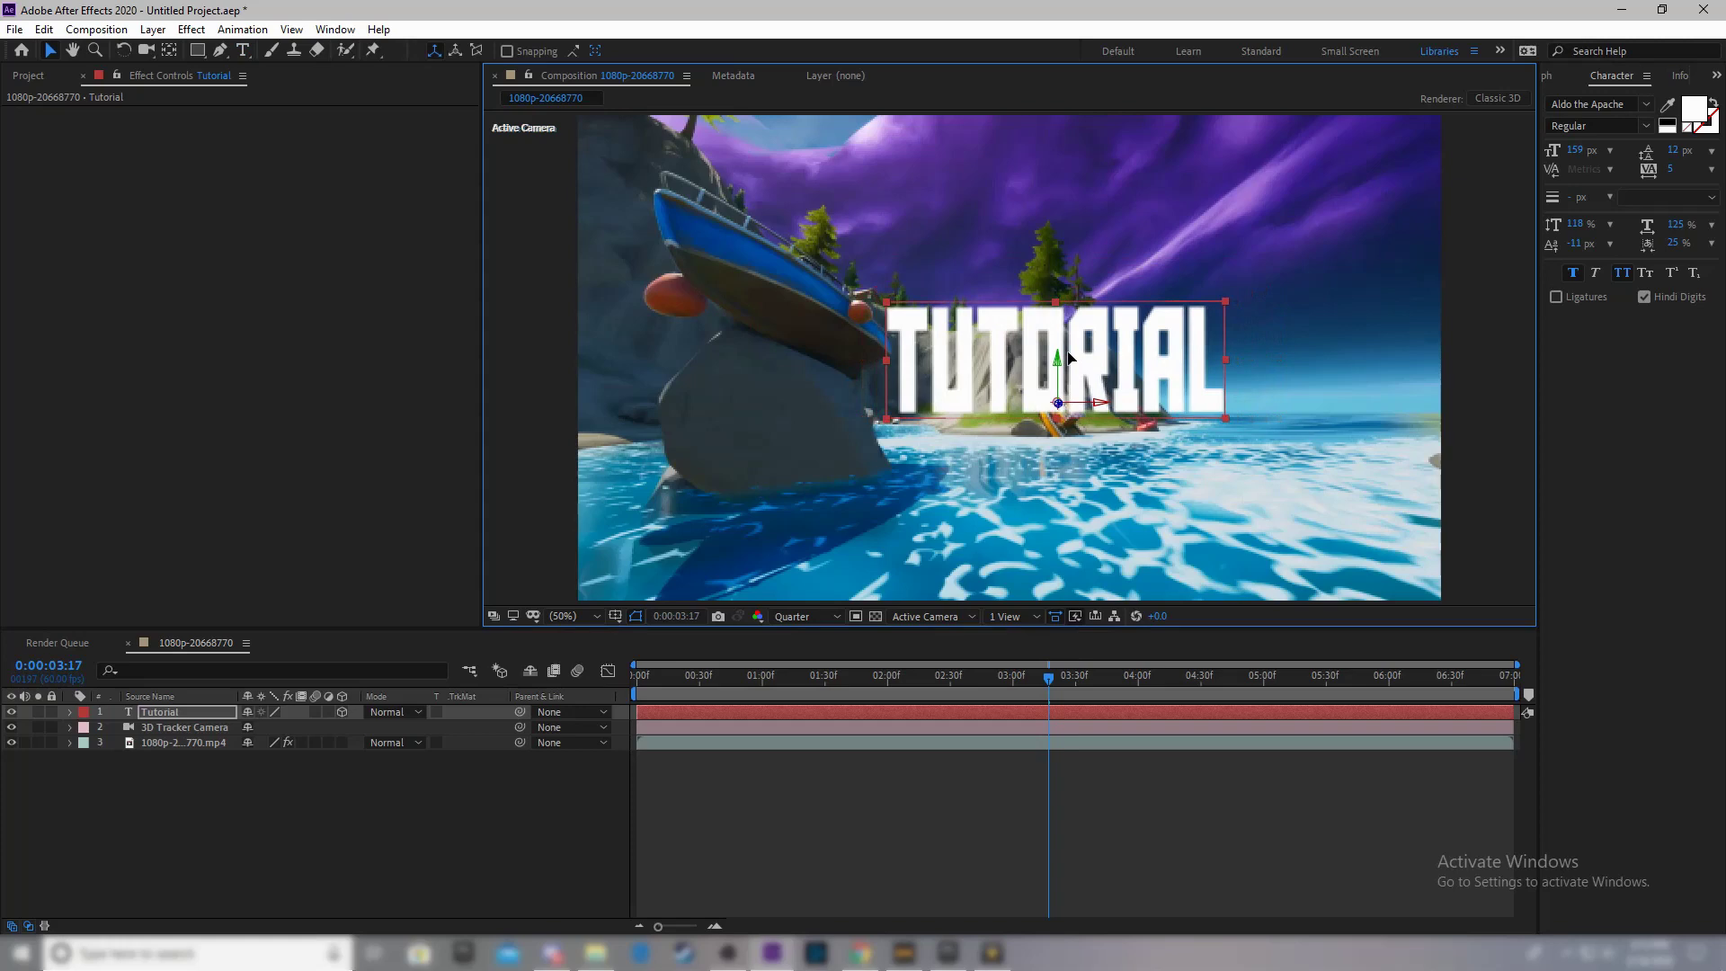
left_click_drag(1047, 680, 618, 694)
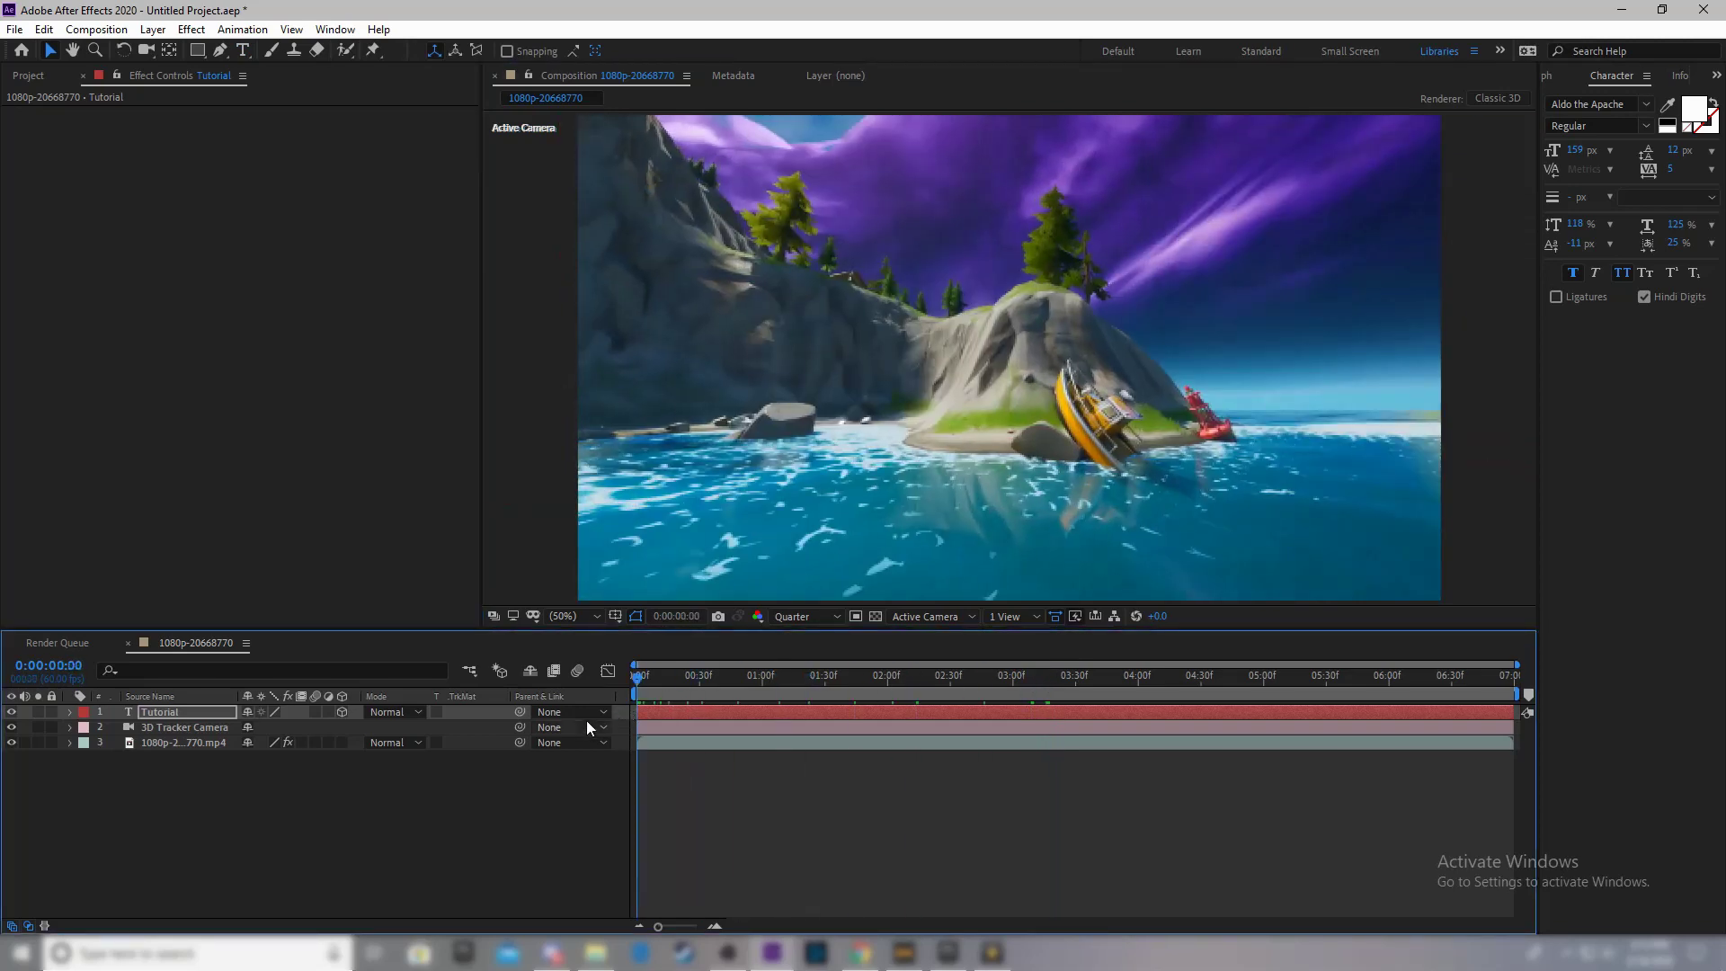
key("space")
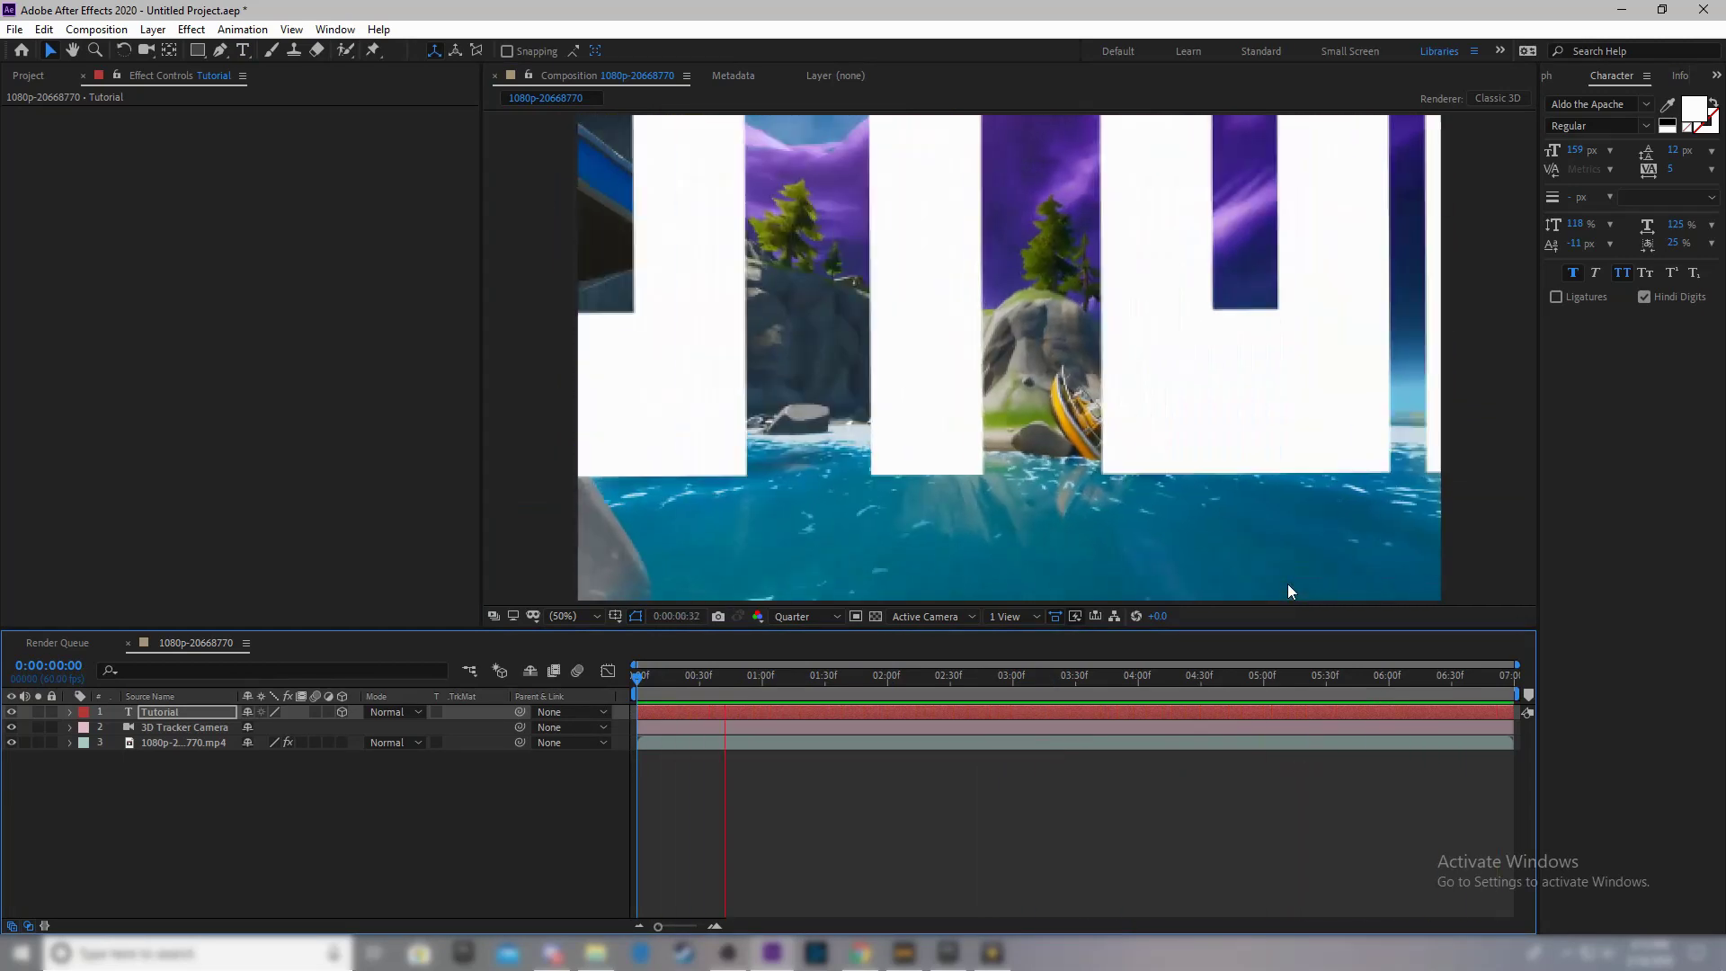
left_click_drag(800, 671, 939, 702)
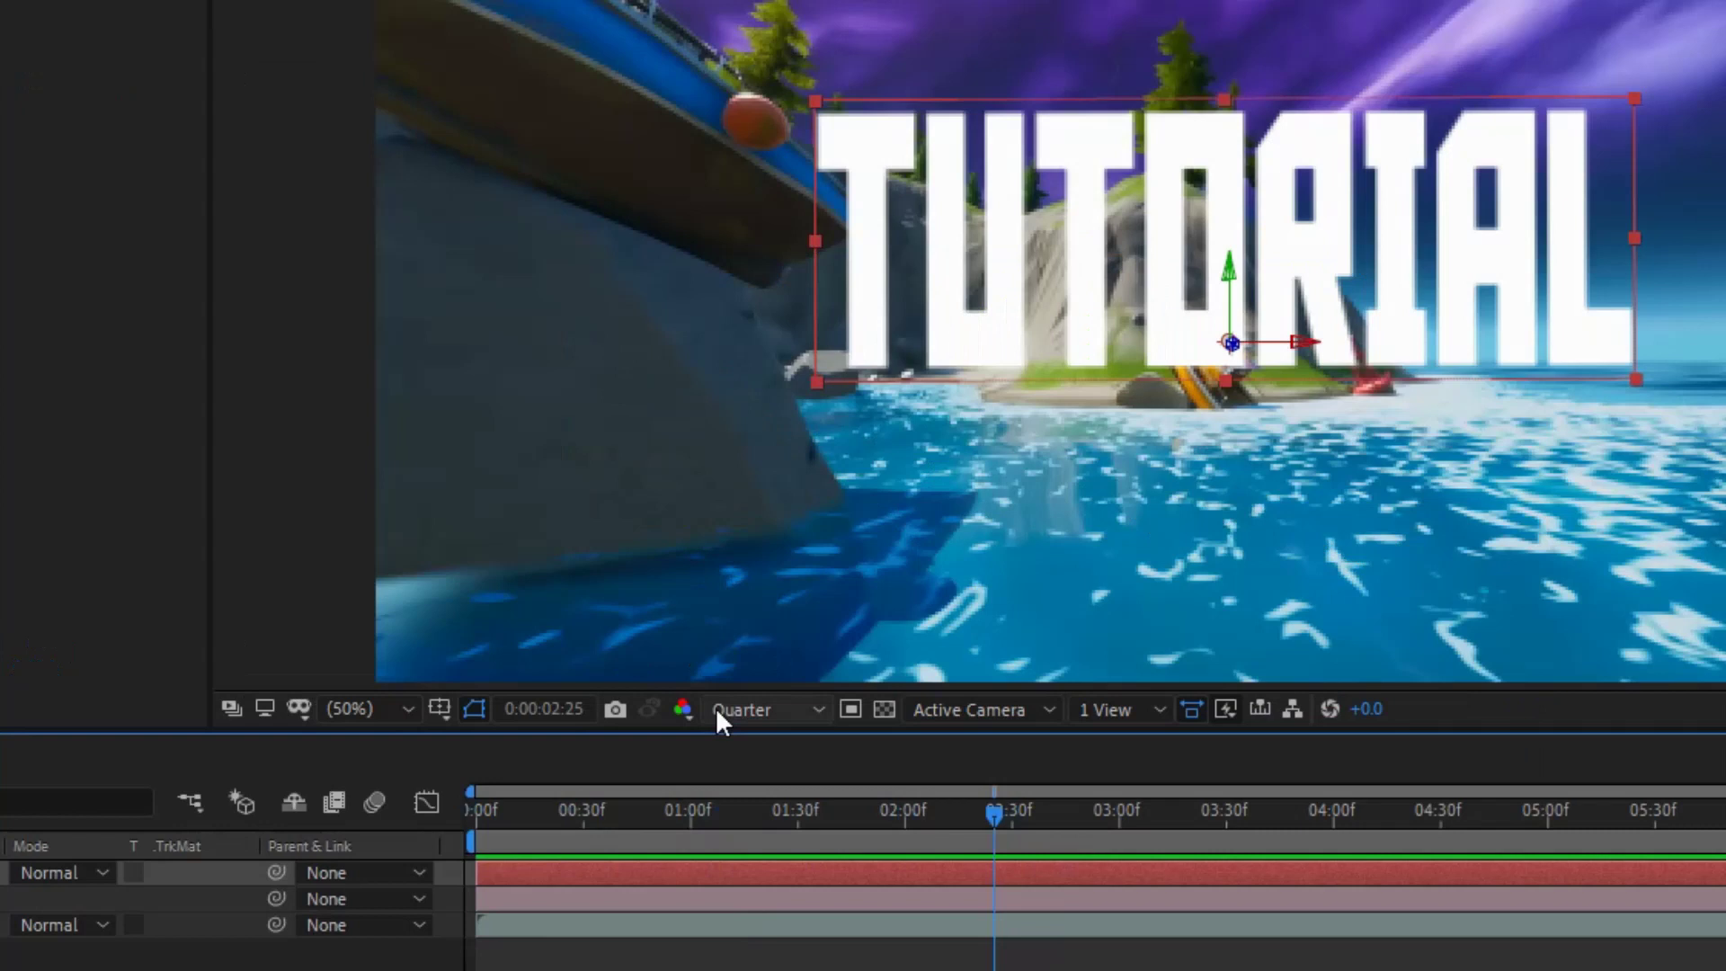
Step: Switch the Composition preview resolution from Quarter to Full
left_click(777, 616)
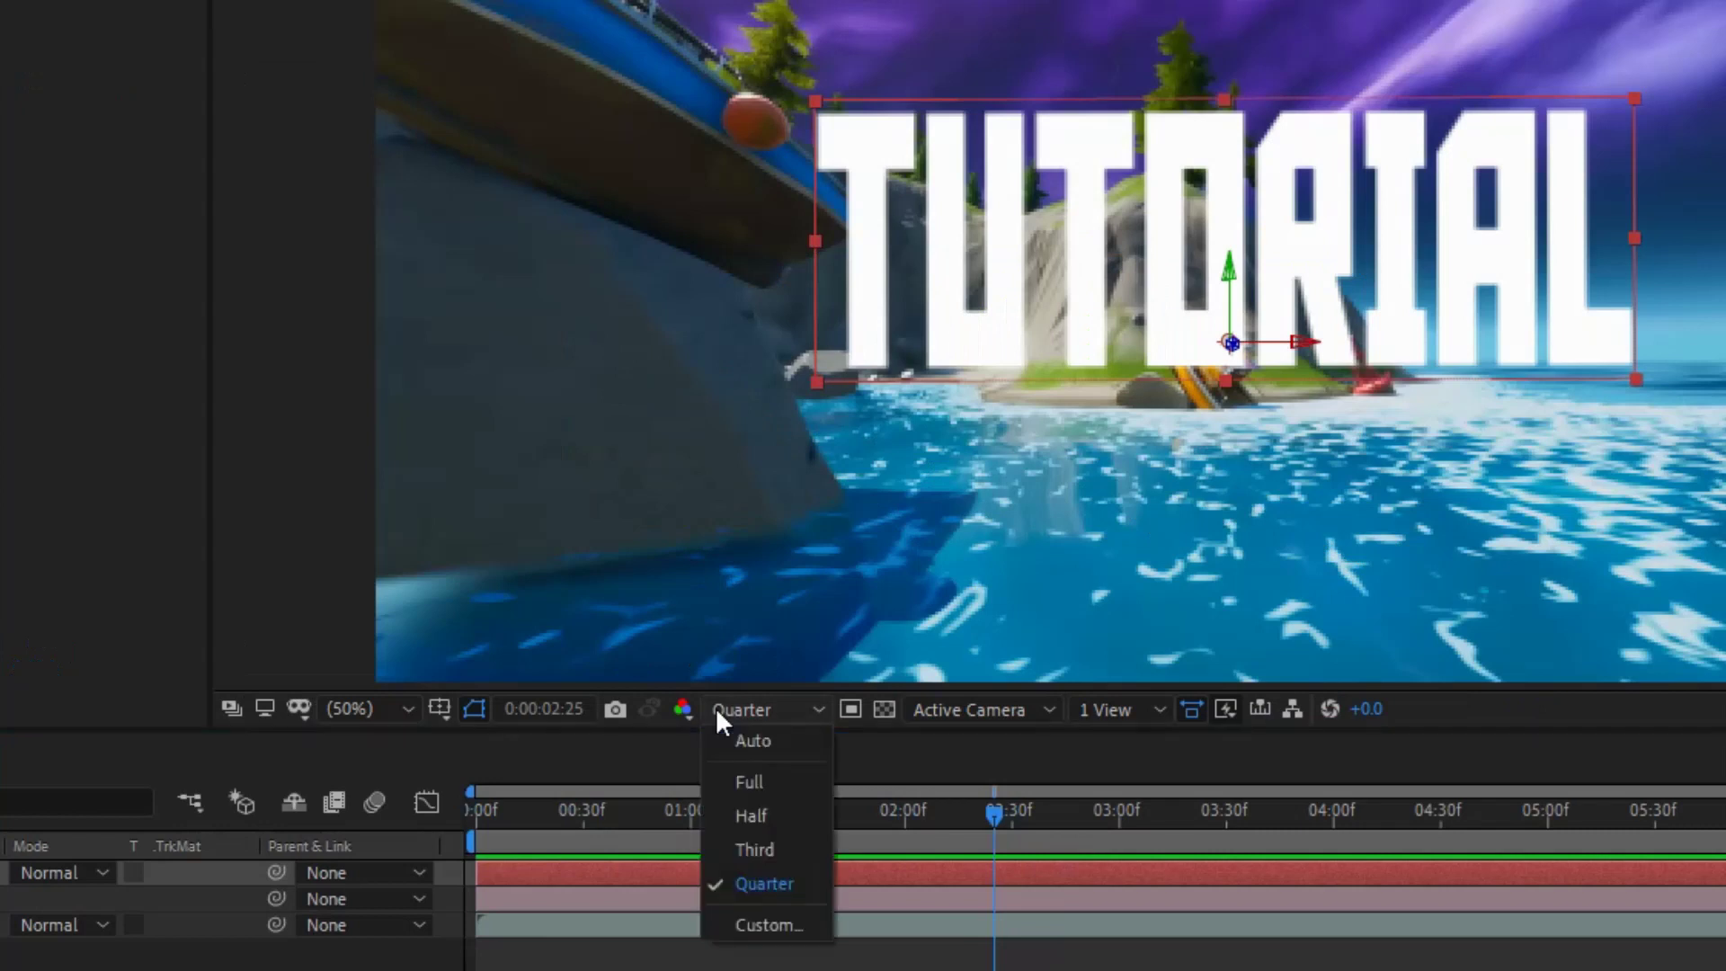
left_click(764, 784)
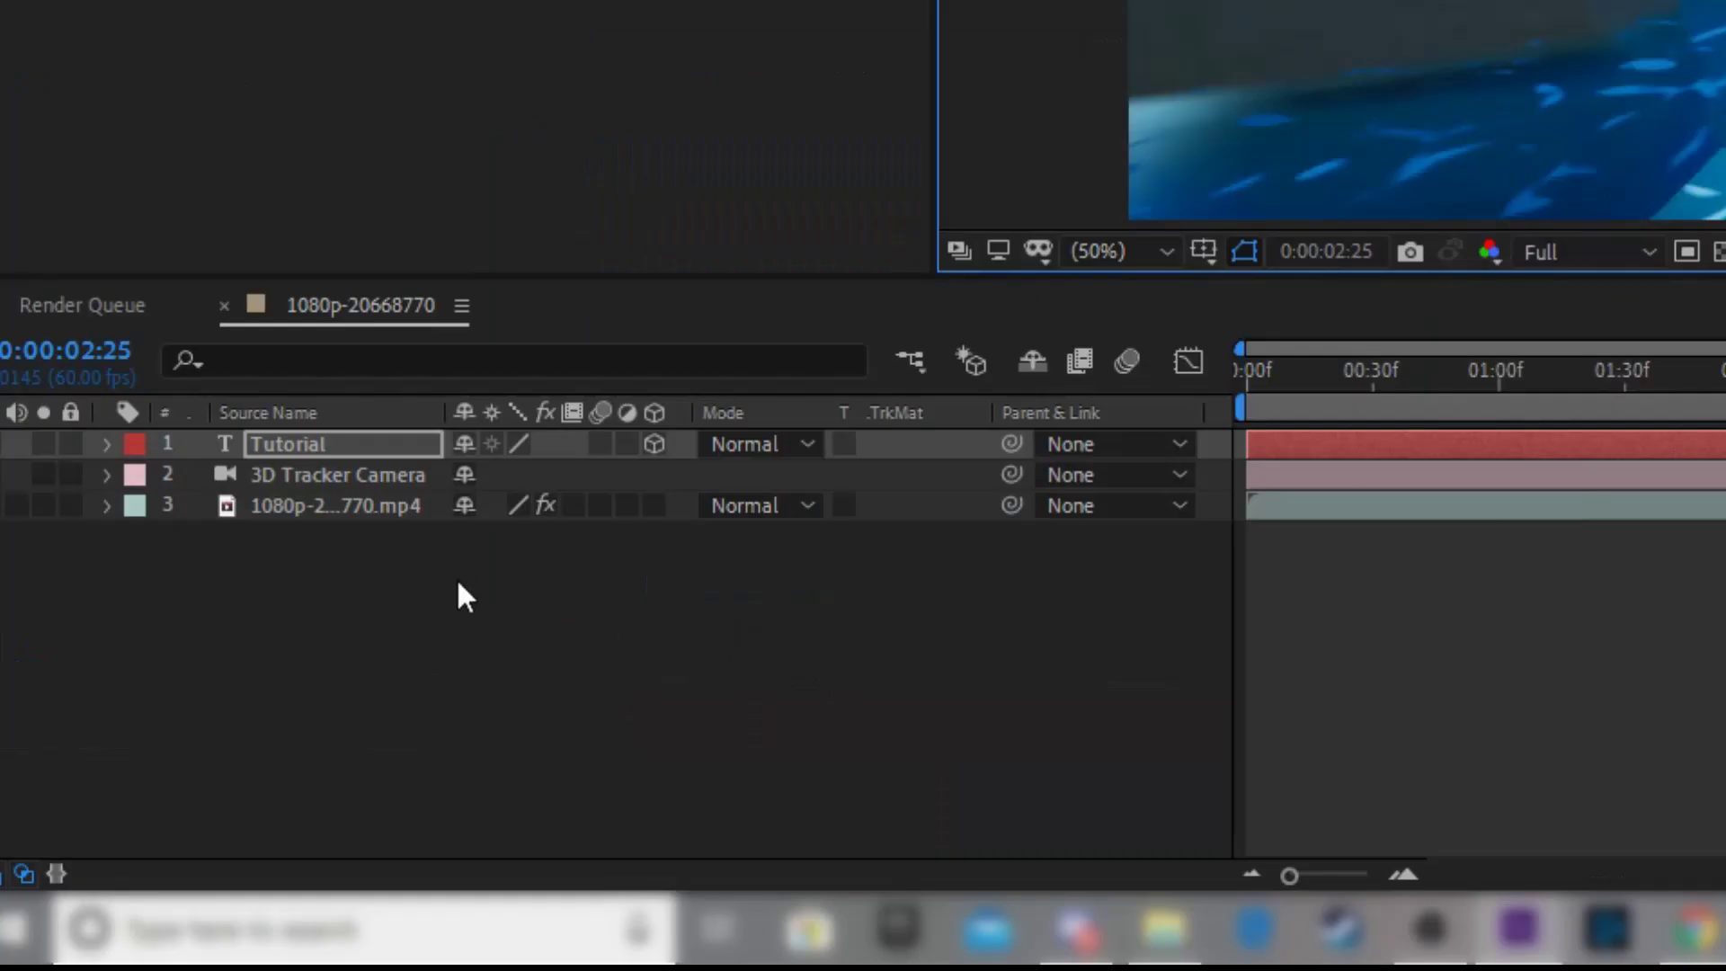
Step: Create a black 1920×1080 solid layer named 'Element Text'
right_click(458, 582)
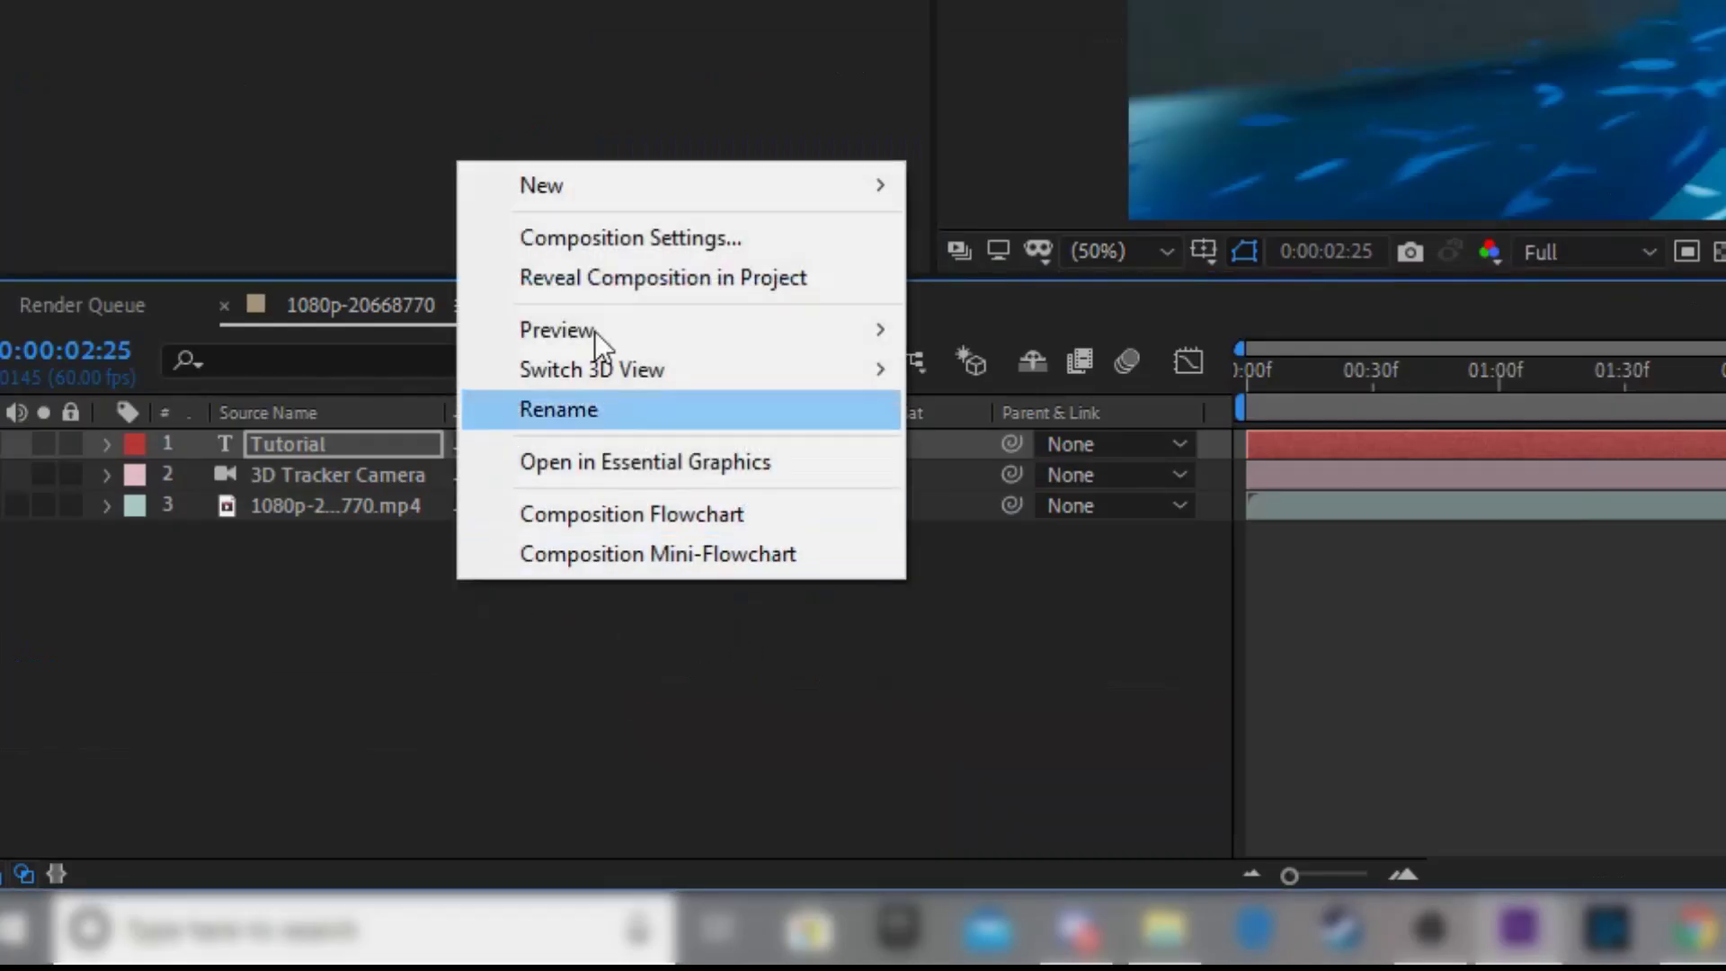
mouse_move(559, 192)
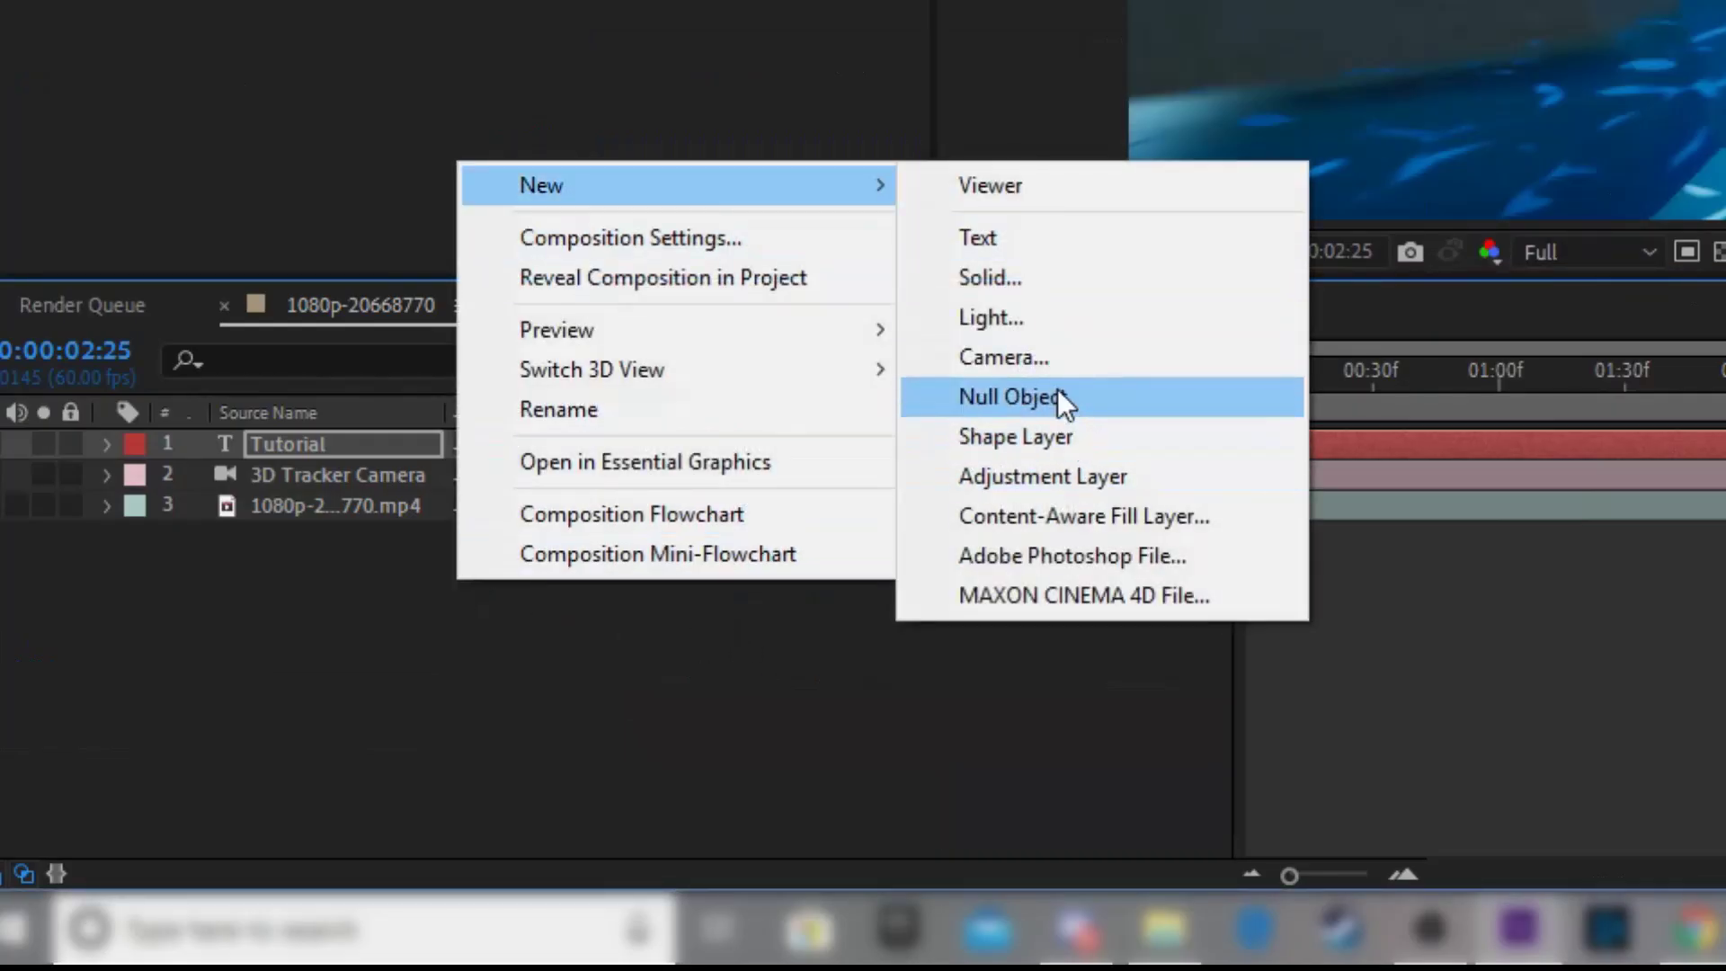
left_click(1033, 280)
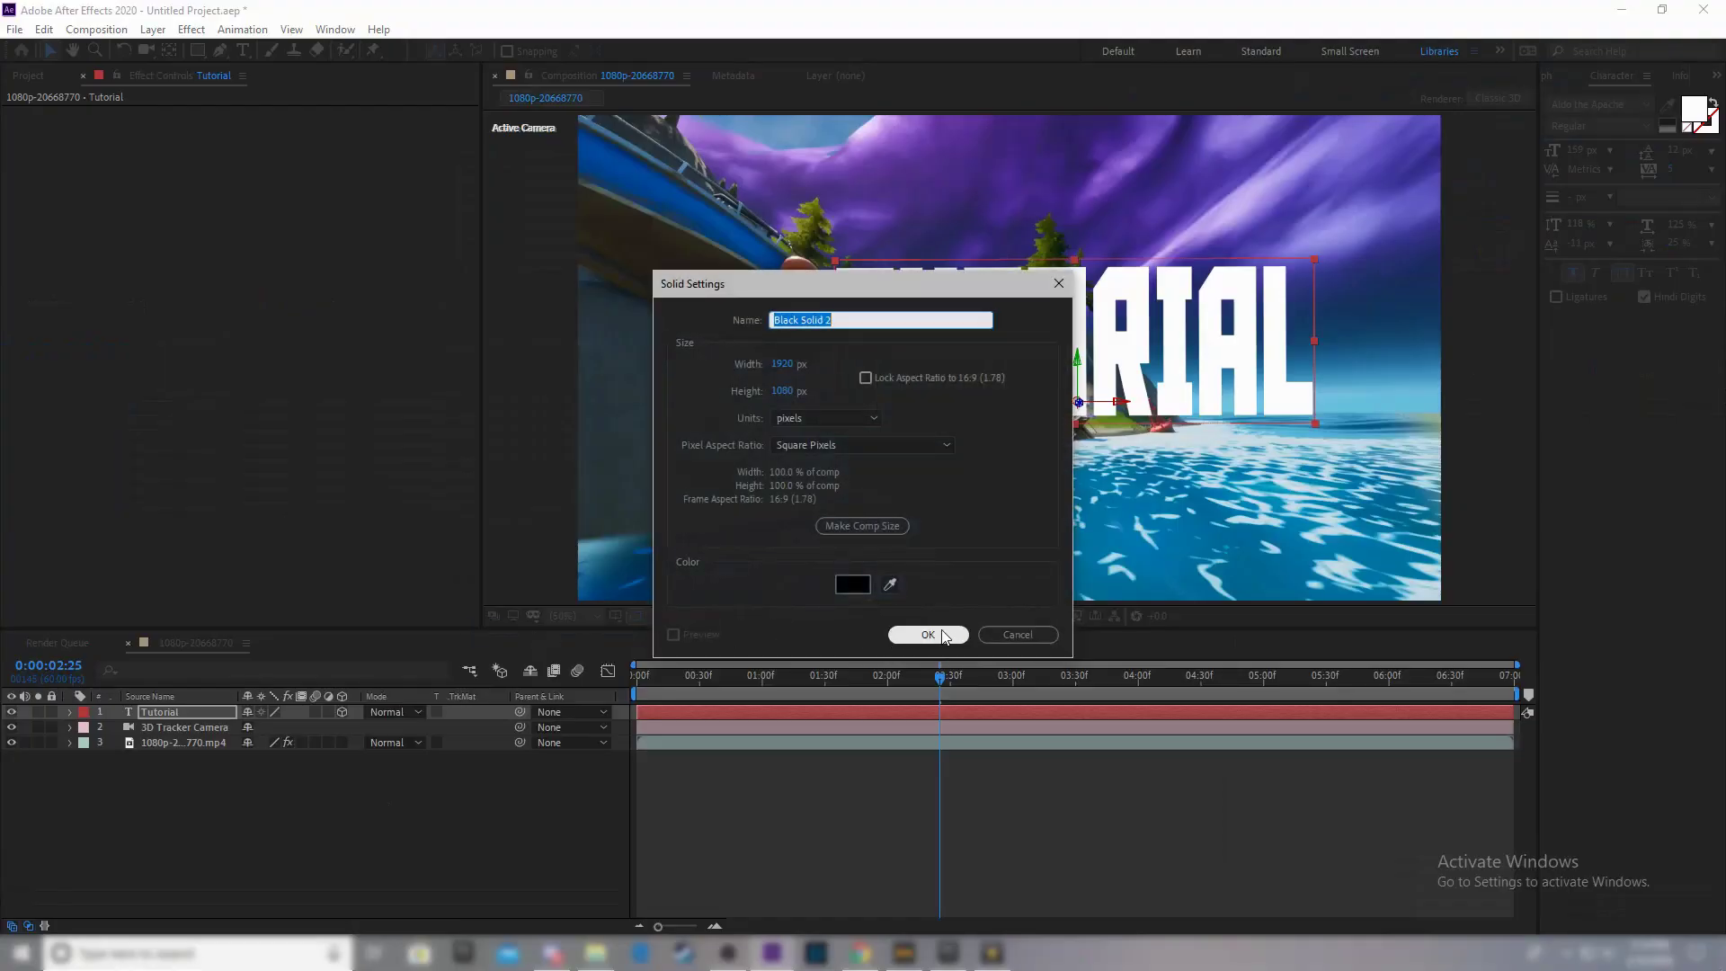
left_click_drag(844, 319, 826, 322)
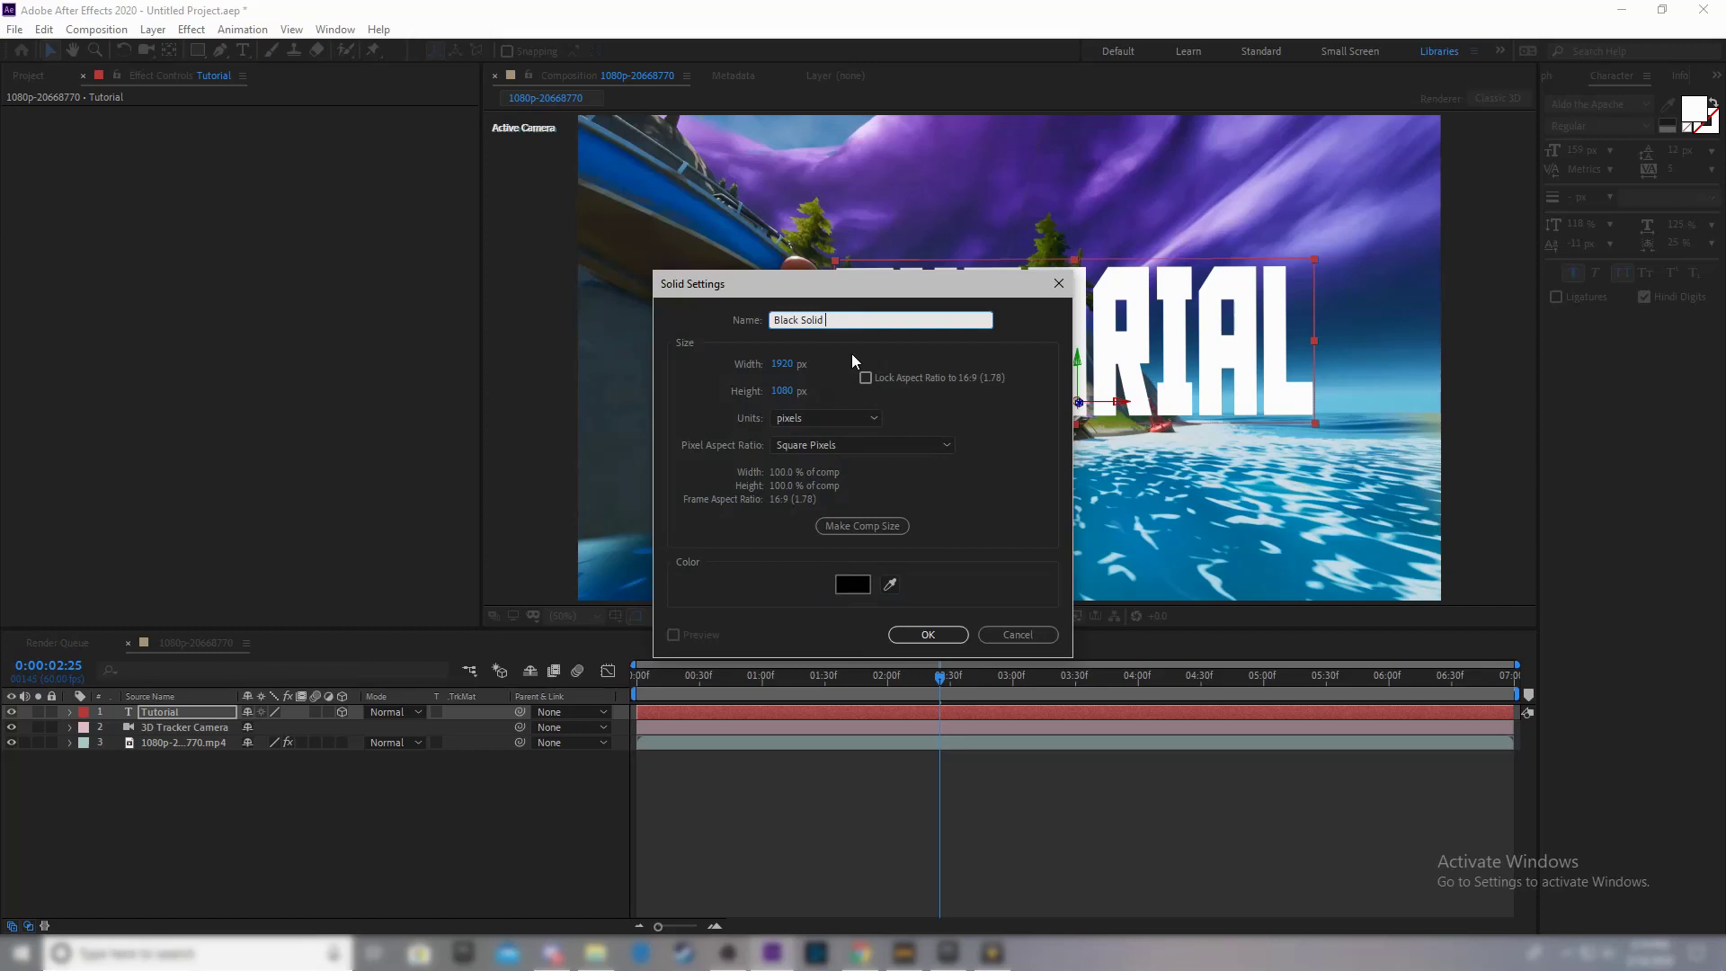
key("ctrl+a")
key("BackSpace")
type("Eleme")
type("nt ")
type("e")
type("Te")
left_click(928, 634)
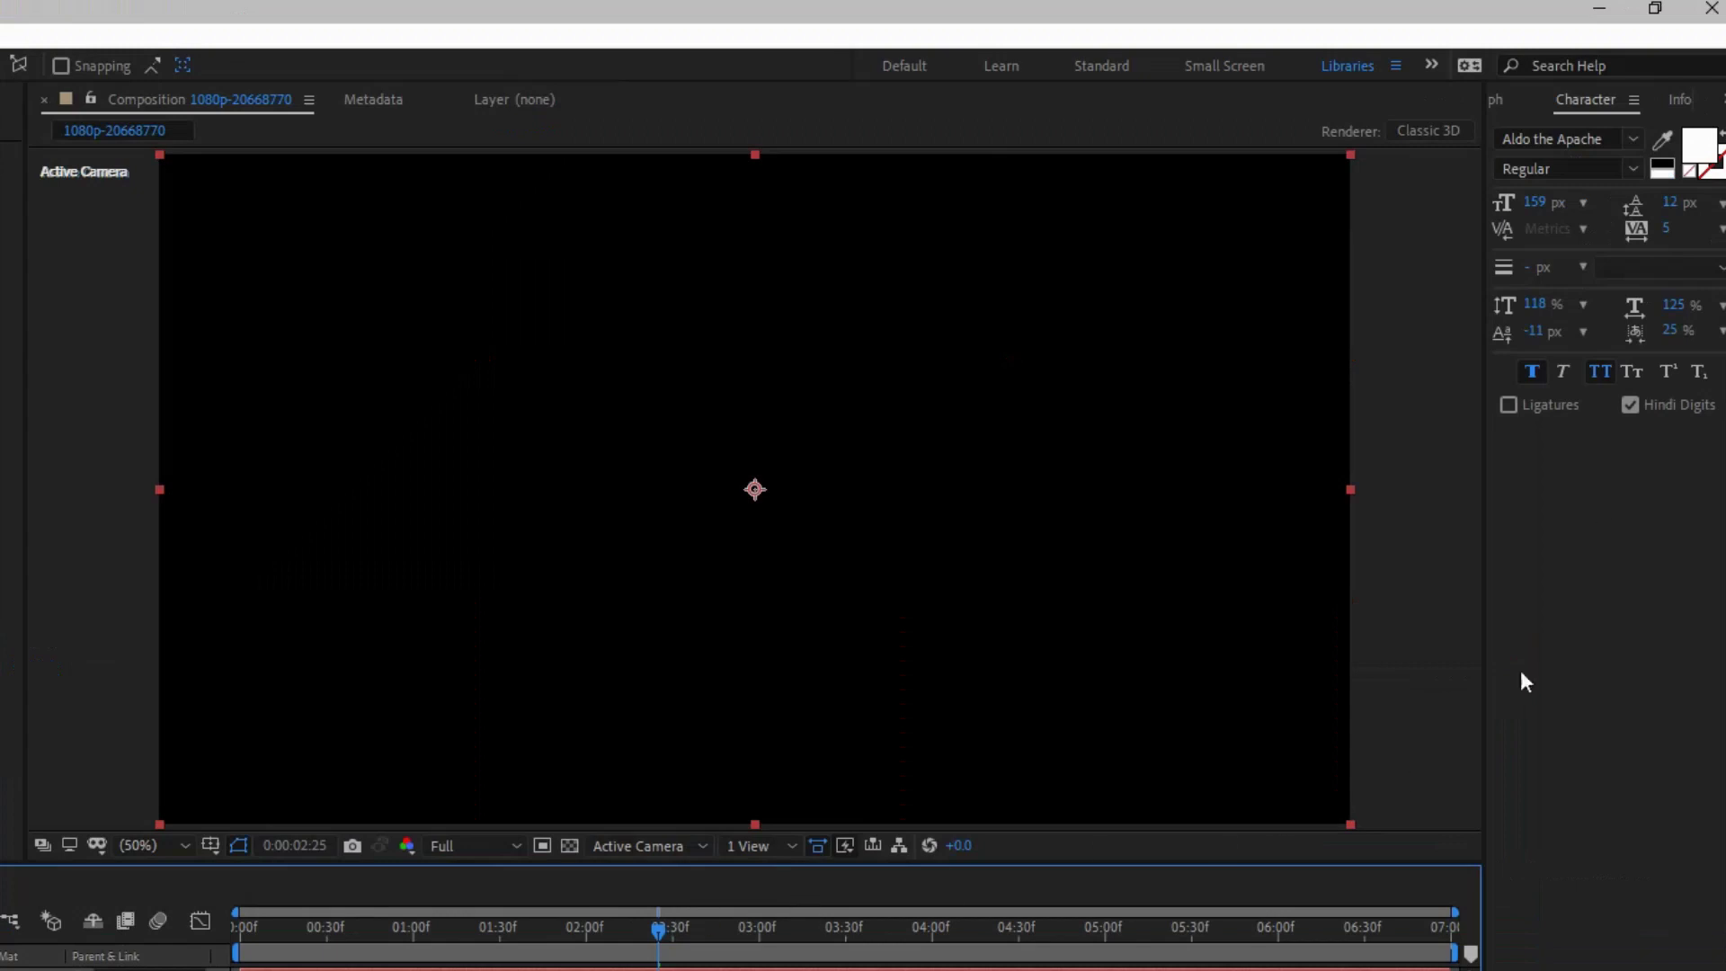
Step: Search 'ele' in Effects & Presets and drop the Element effect onto the Element Text layer
left_click(1719, 99)
left_click(1677, 126)
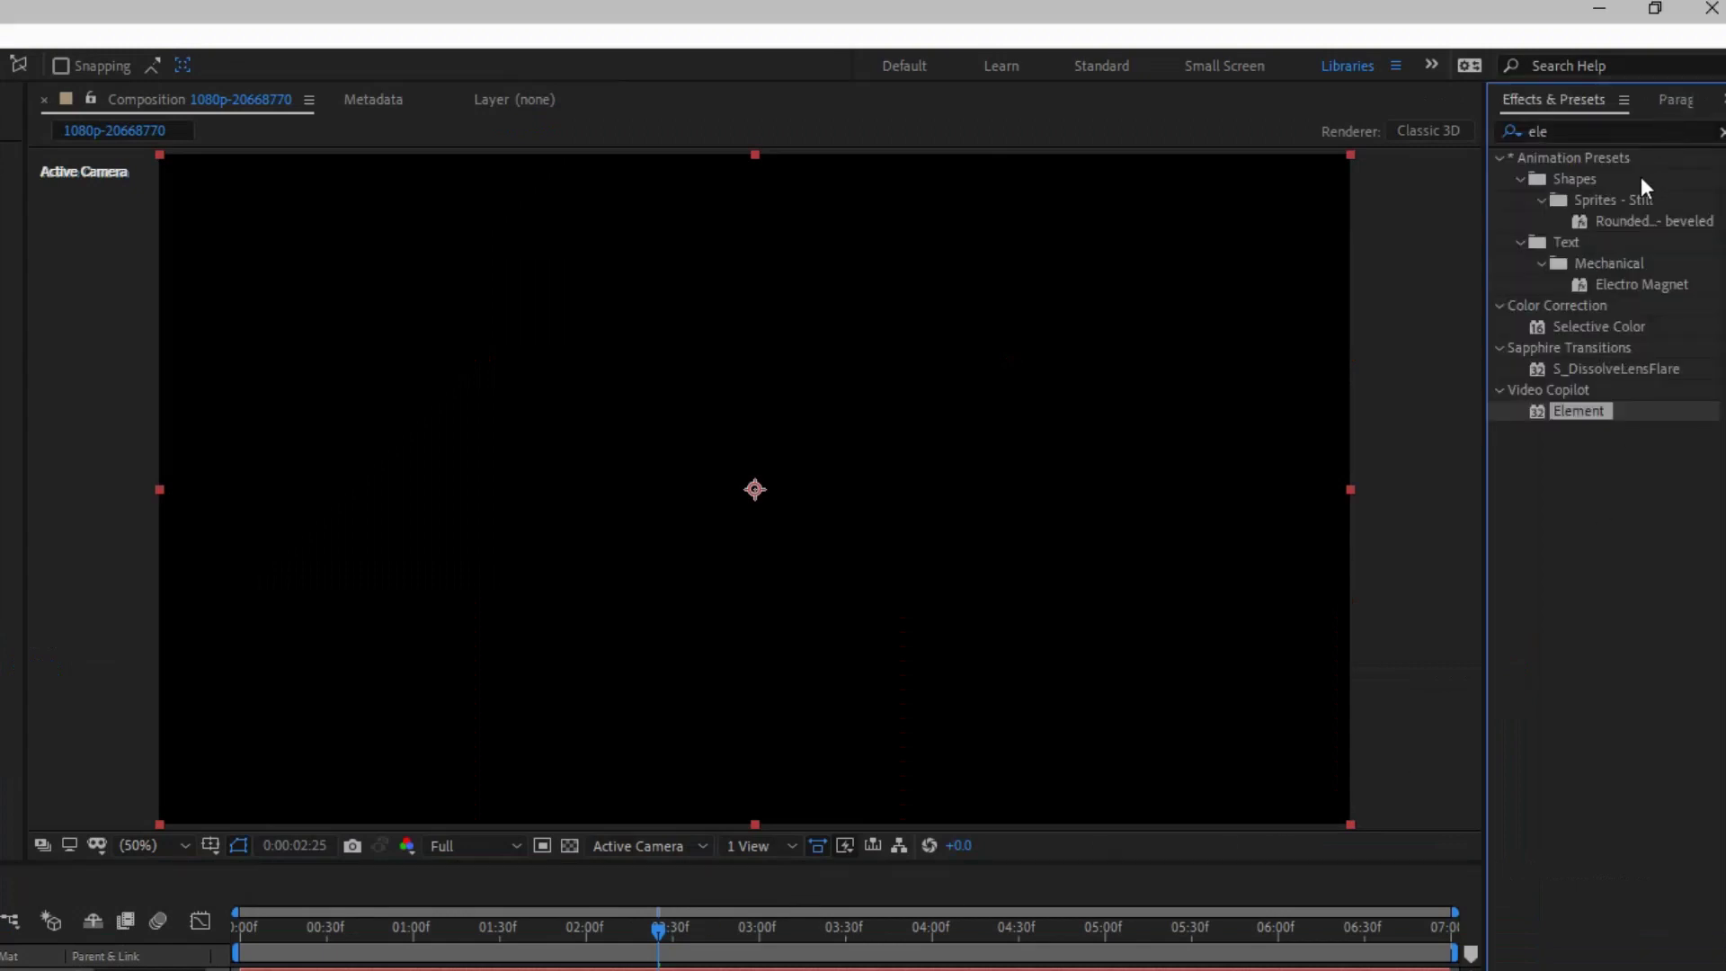
left_click(1608, 132)
left_click(1698, 130)
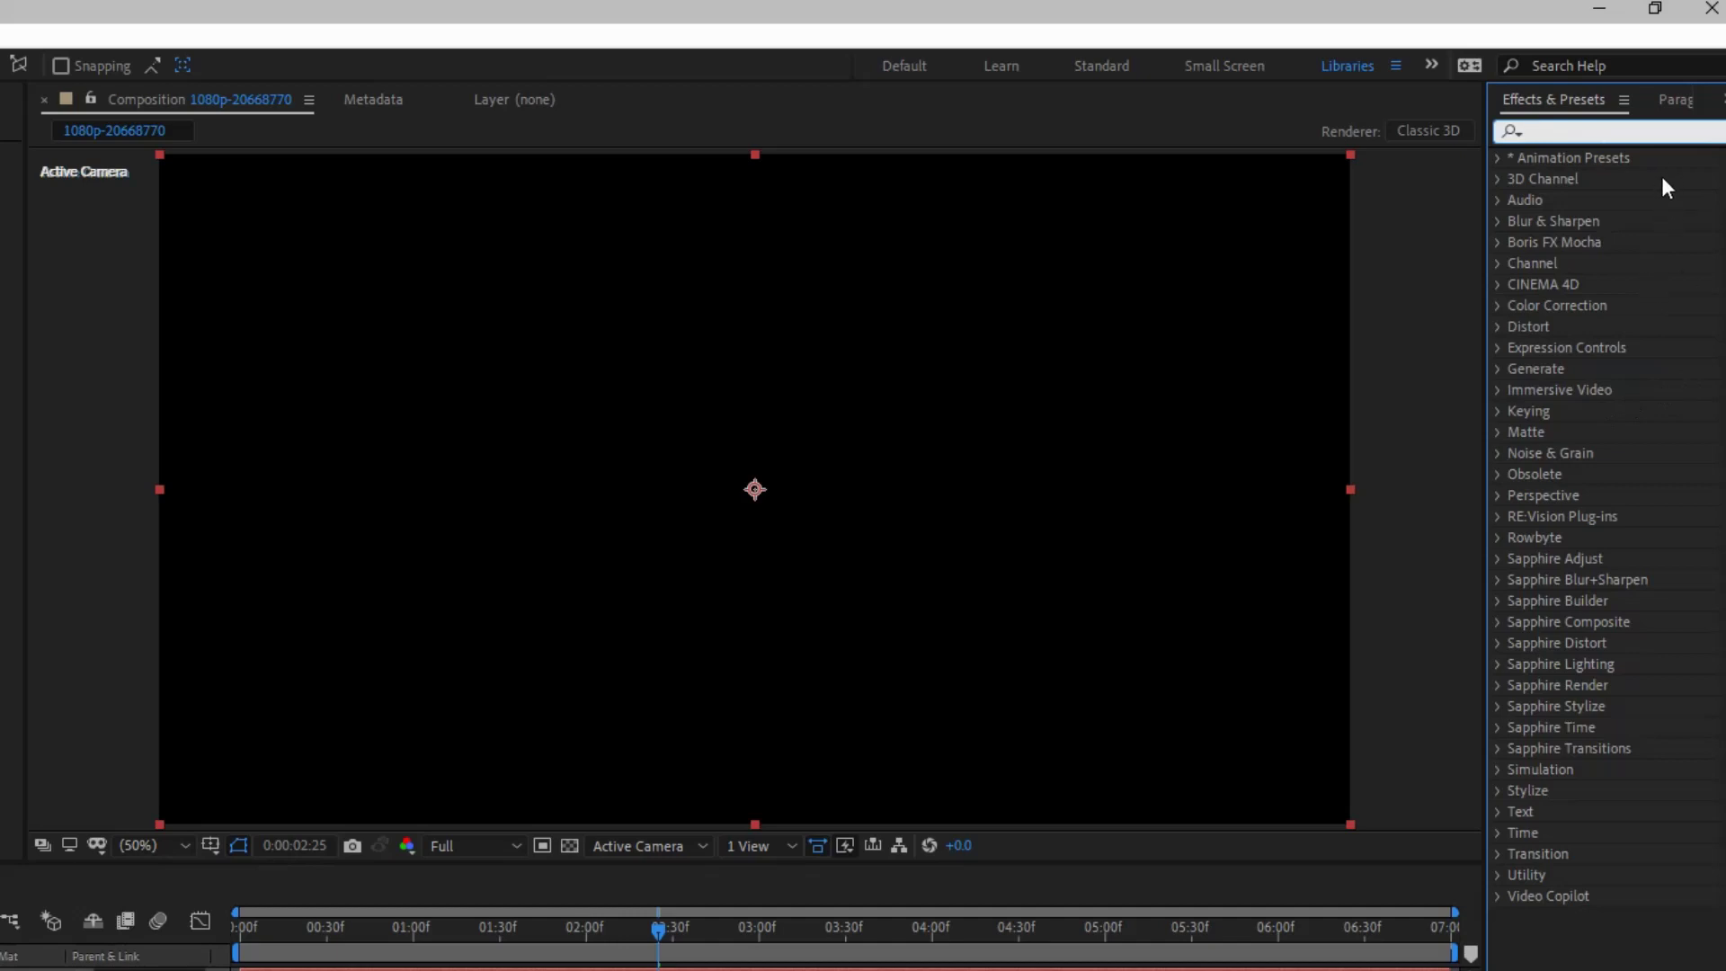
type("ele")
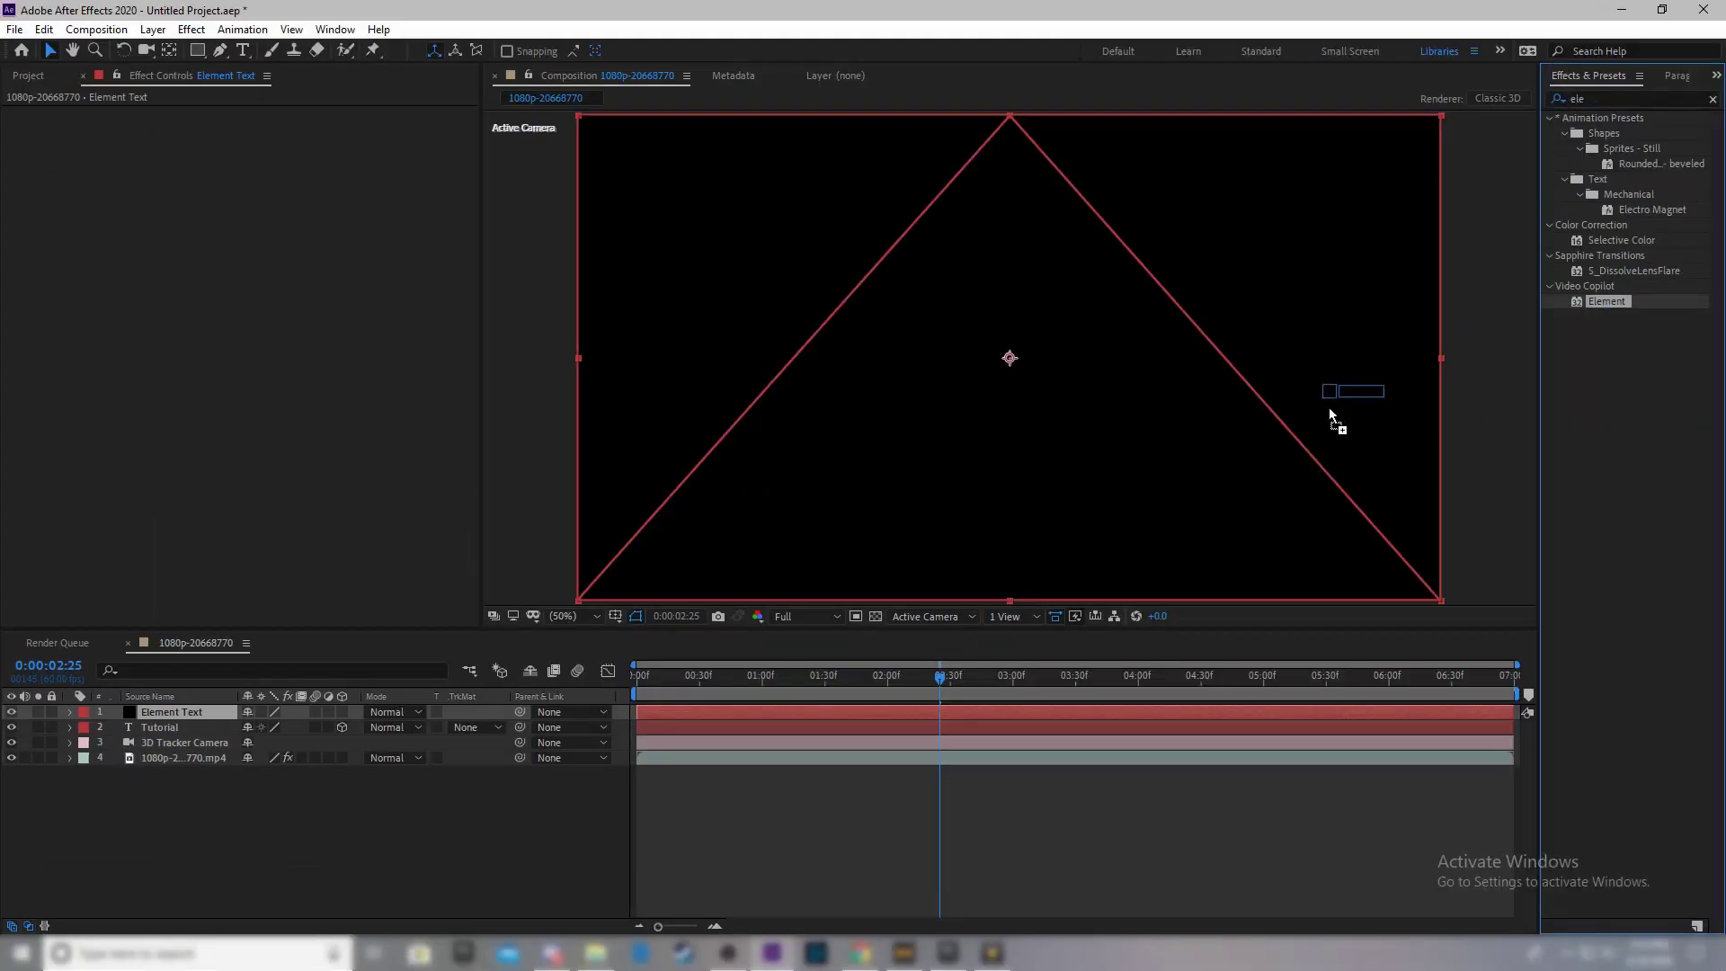
left_click_drag(1333, 418, 755, 717)
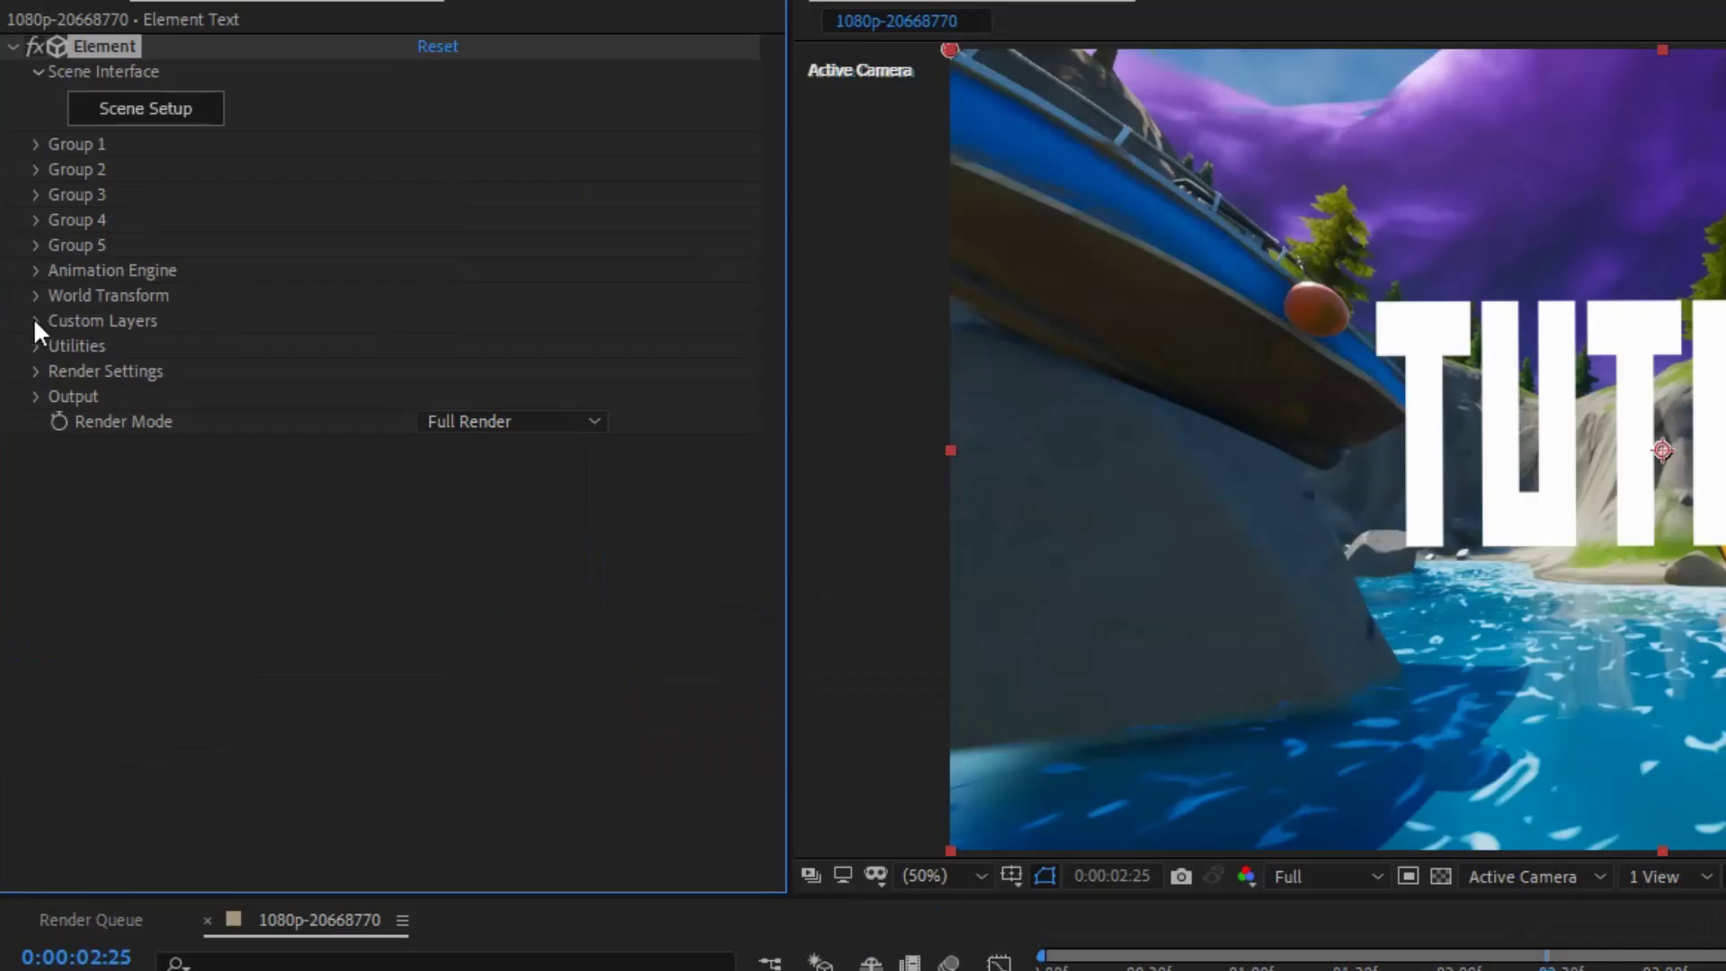
left_click(35, 320)
Step: Set Element's Custom Layers Path Layer 1 to the Tutorial text layer
left_click(60, 347)
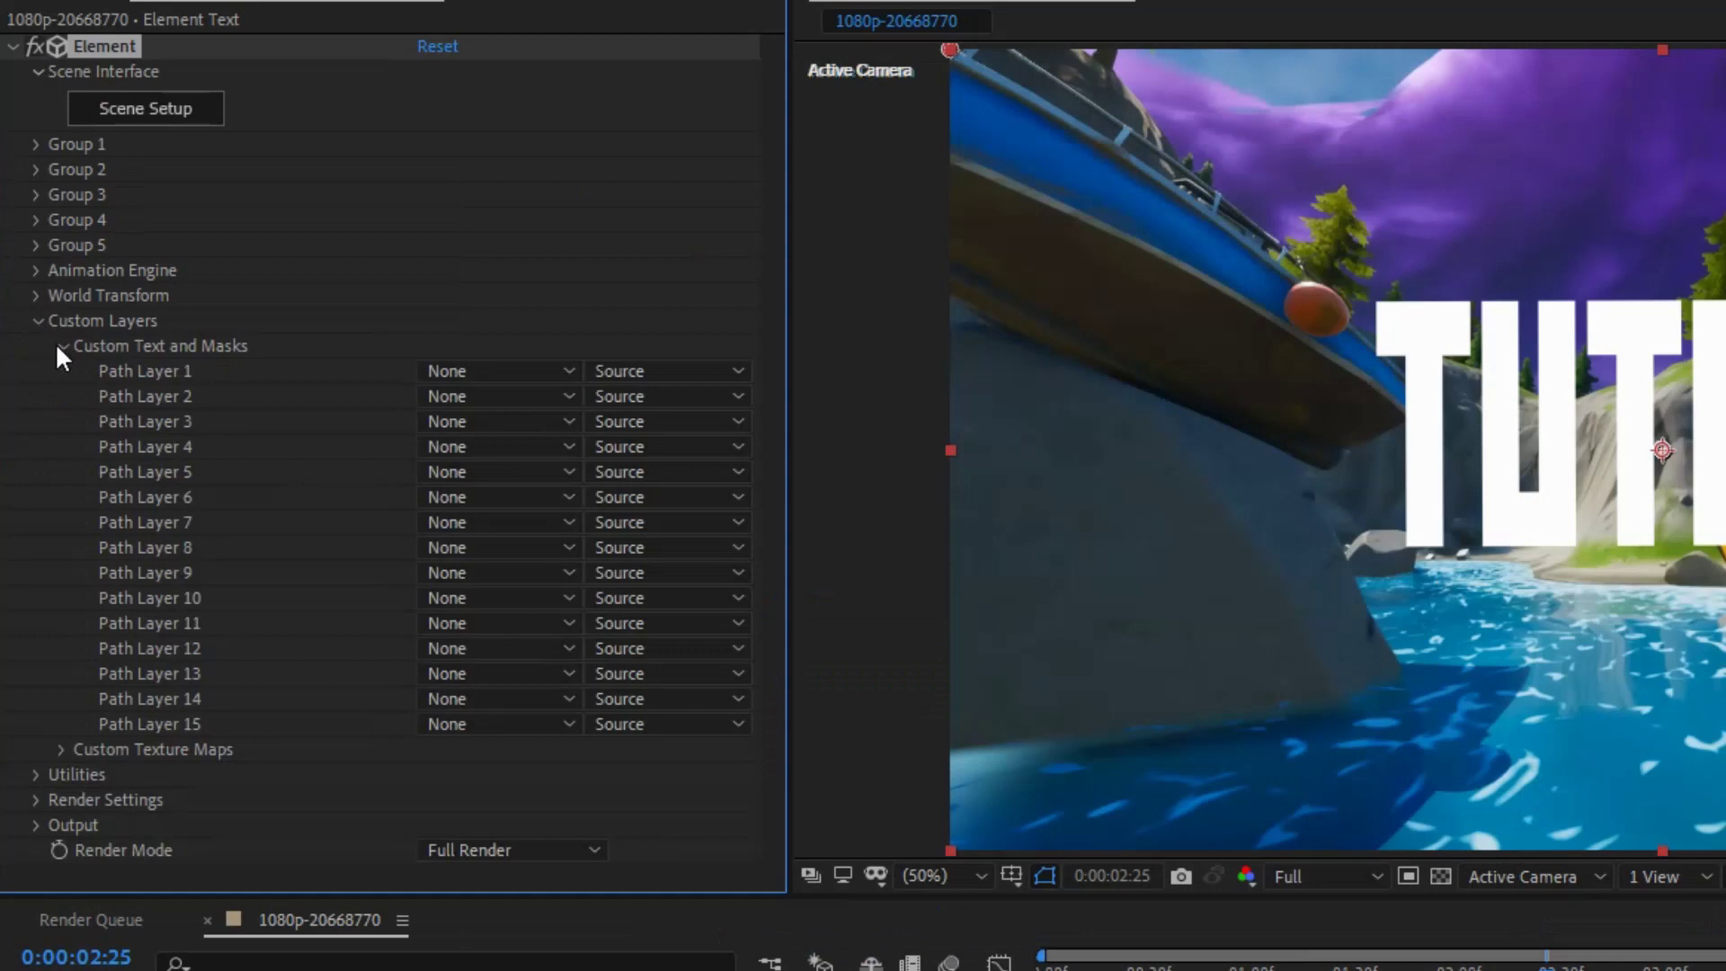
left_click(472, 370)
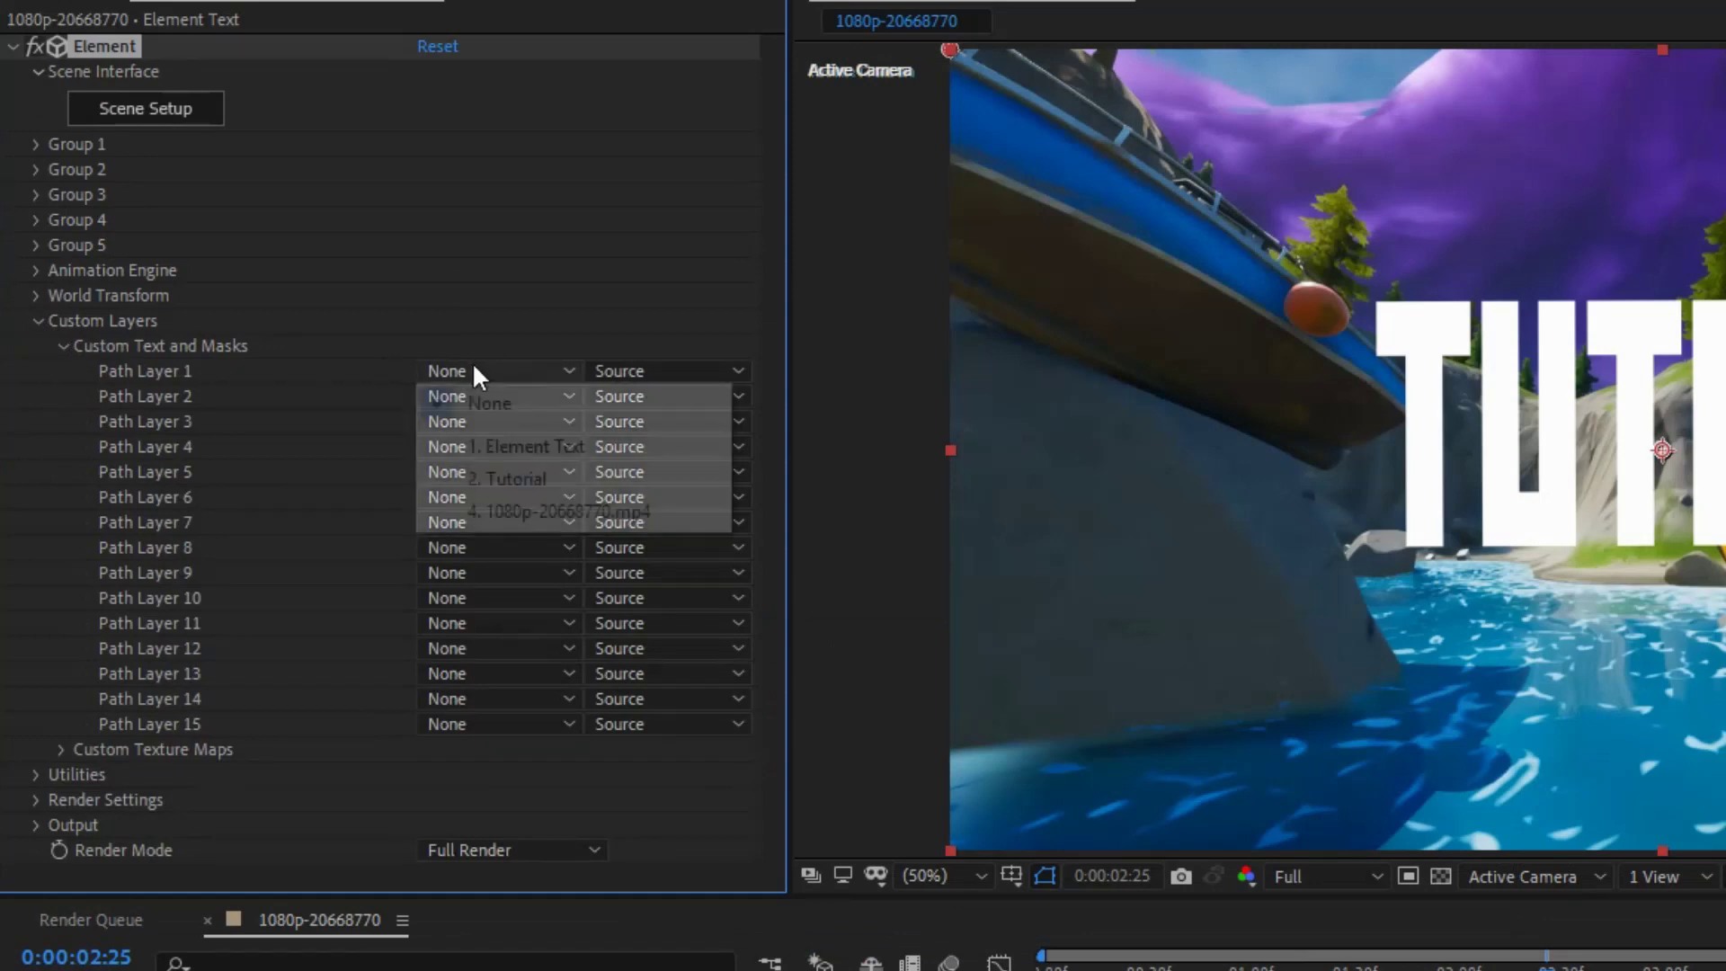
left_click(538, 481)
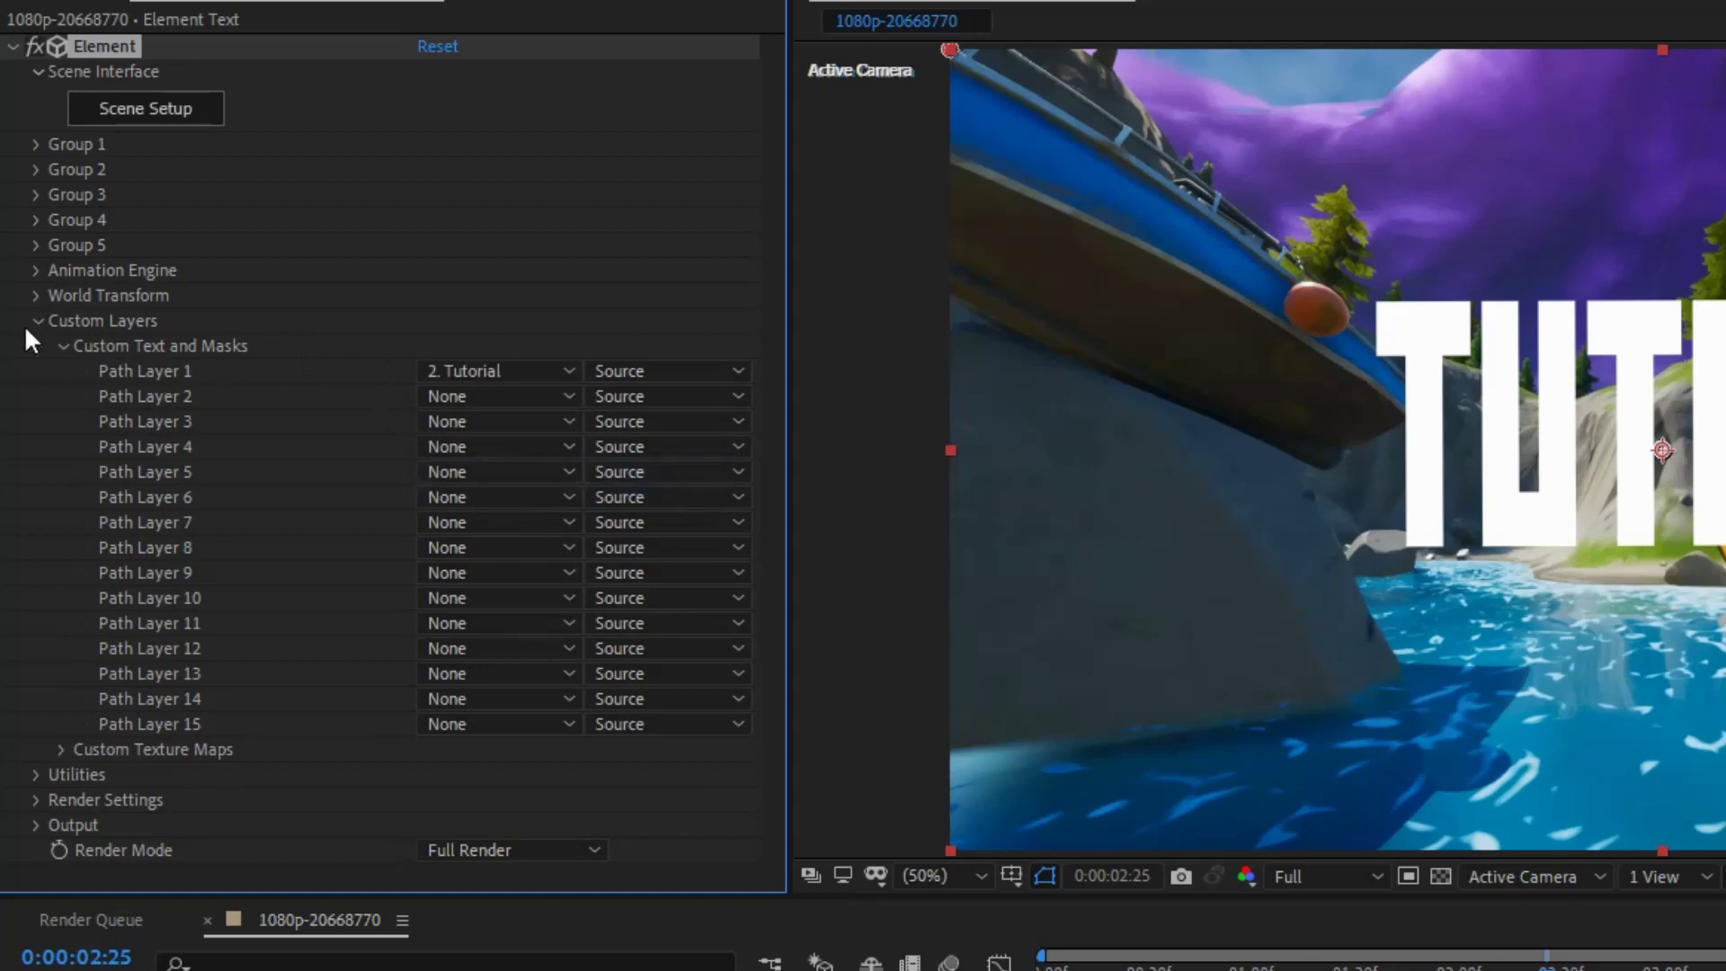
left_click(62, 348)
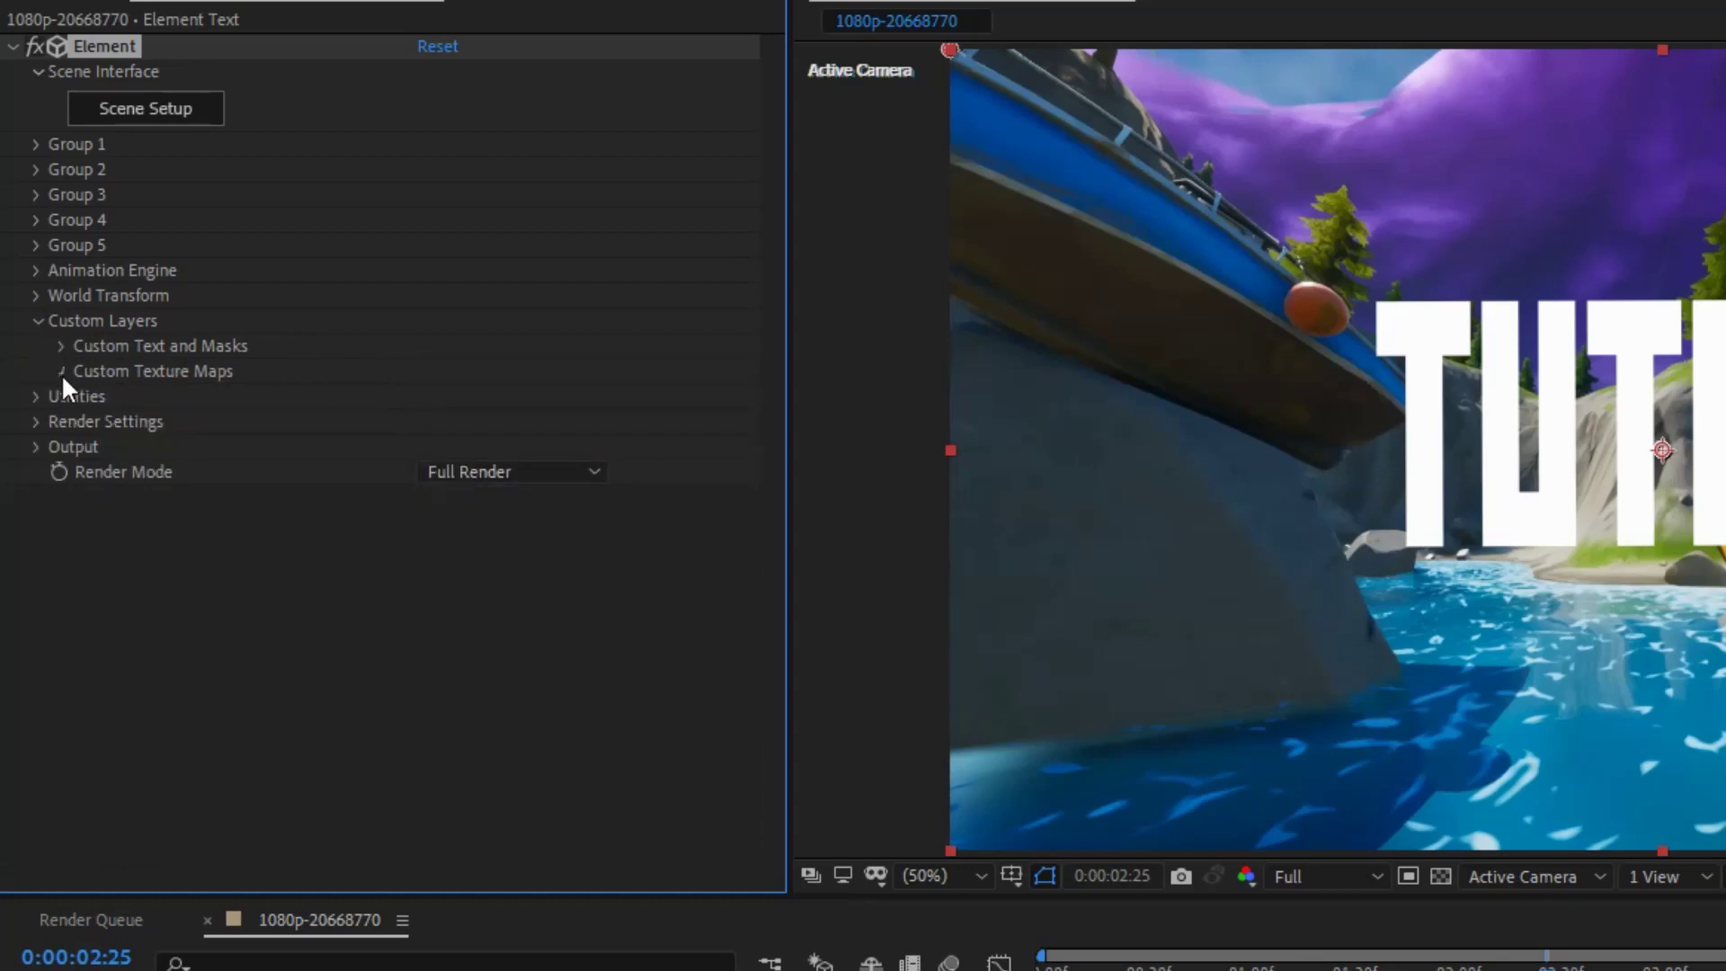
Step: Set Custom Texture Map Layer 1 to 1080p-20668770.mp4
left_click(61, 372)
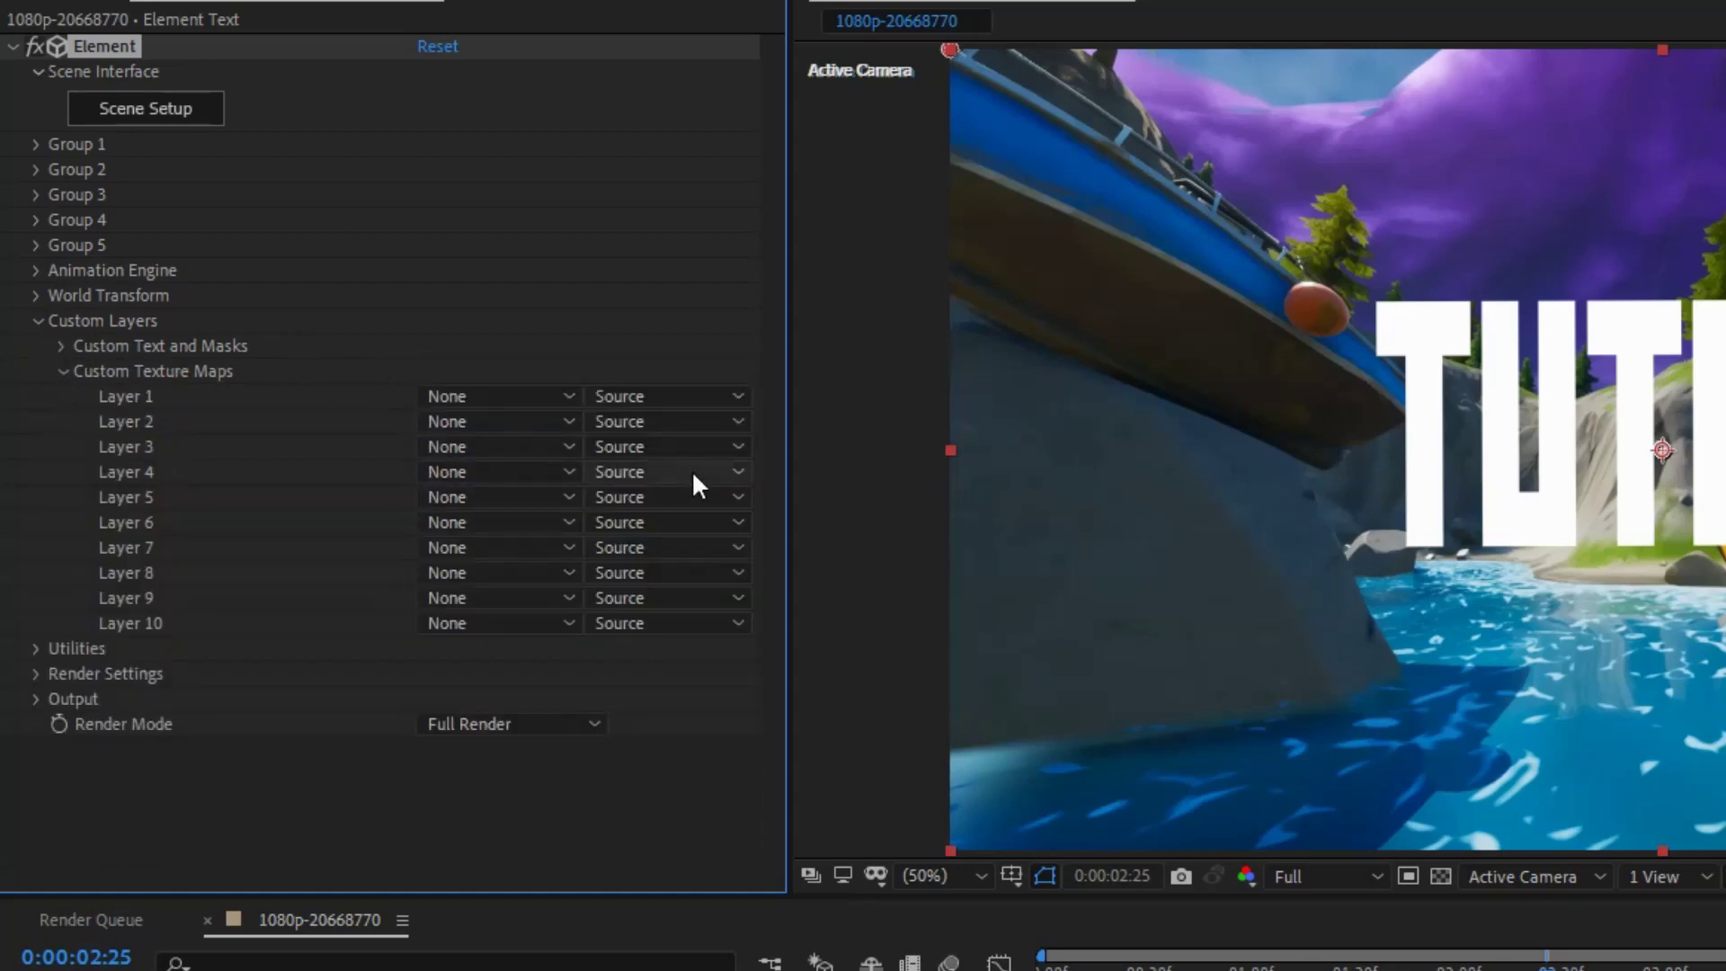
left_click(499, 392)
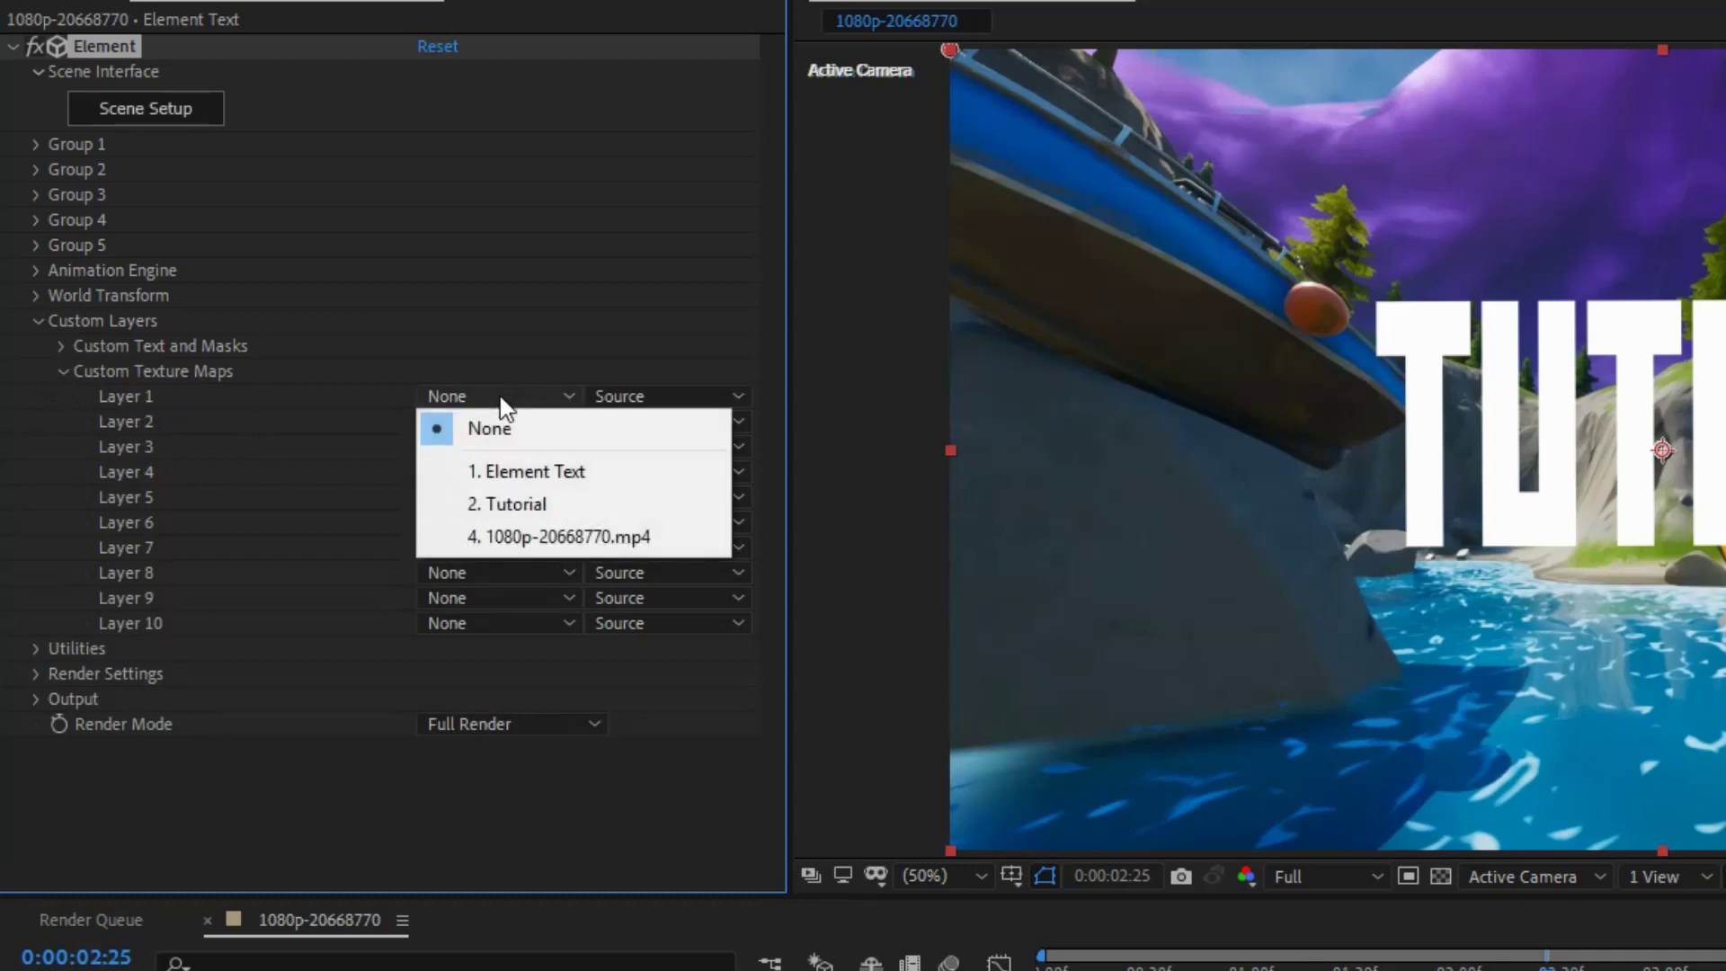
left_click(544, 536)
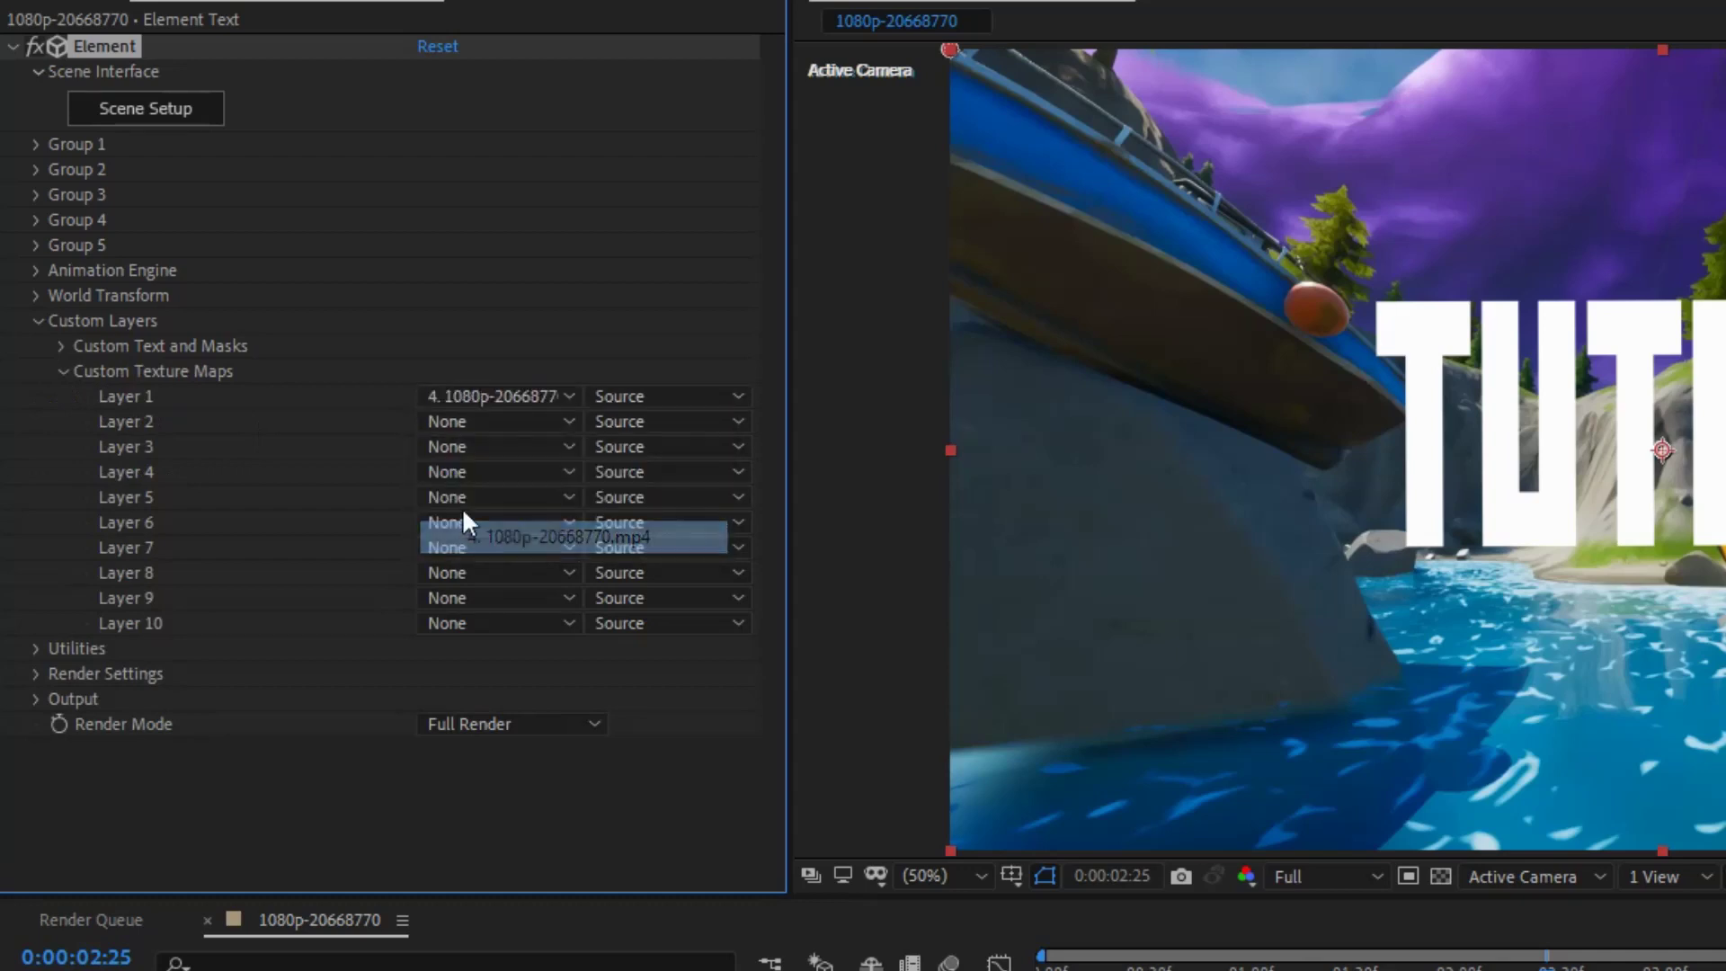
left_click(59, 369)
Step: Set the Physical Environment Override Layer in Render Settings to 1080p-20668770.mp4
left_click(35, 421)
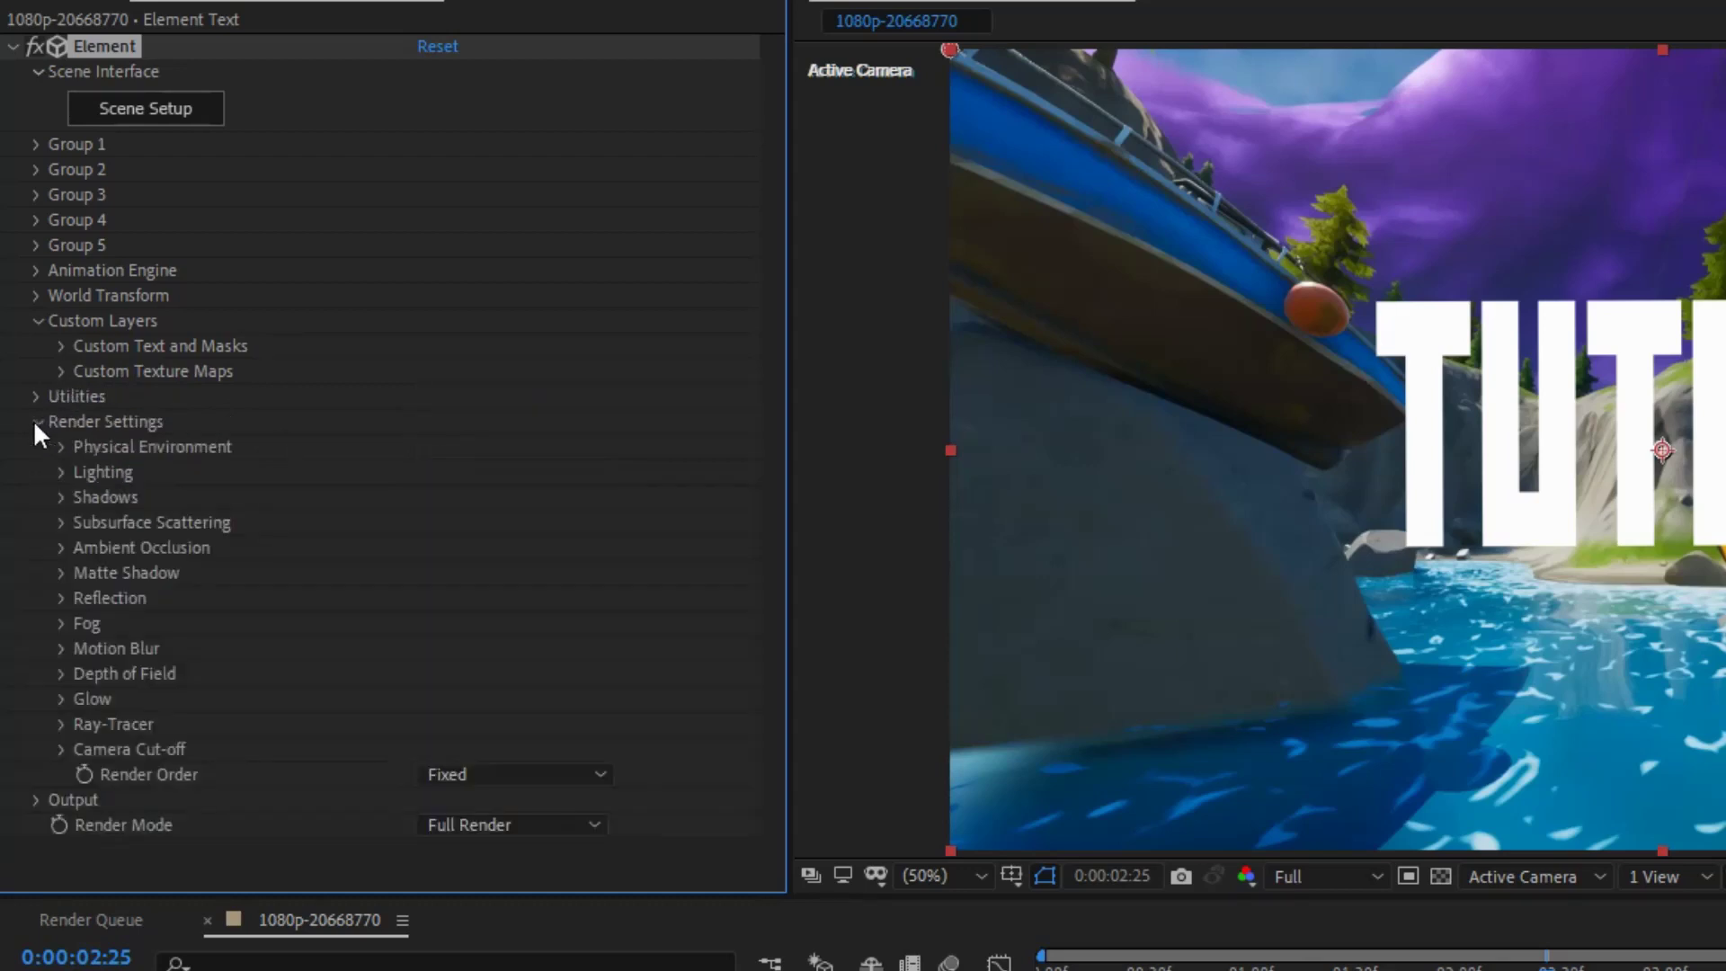
left_click(62, 447)
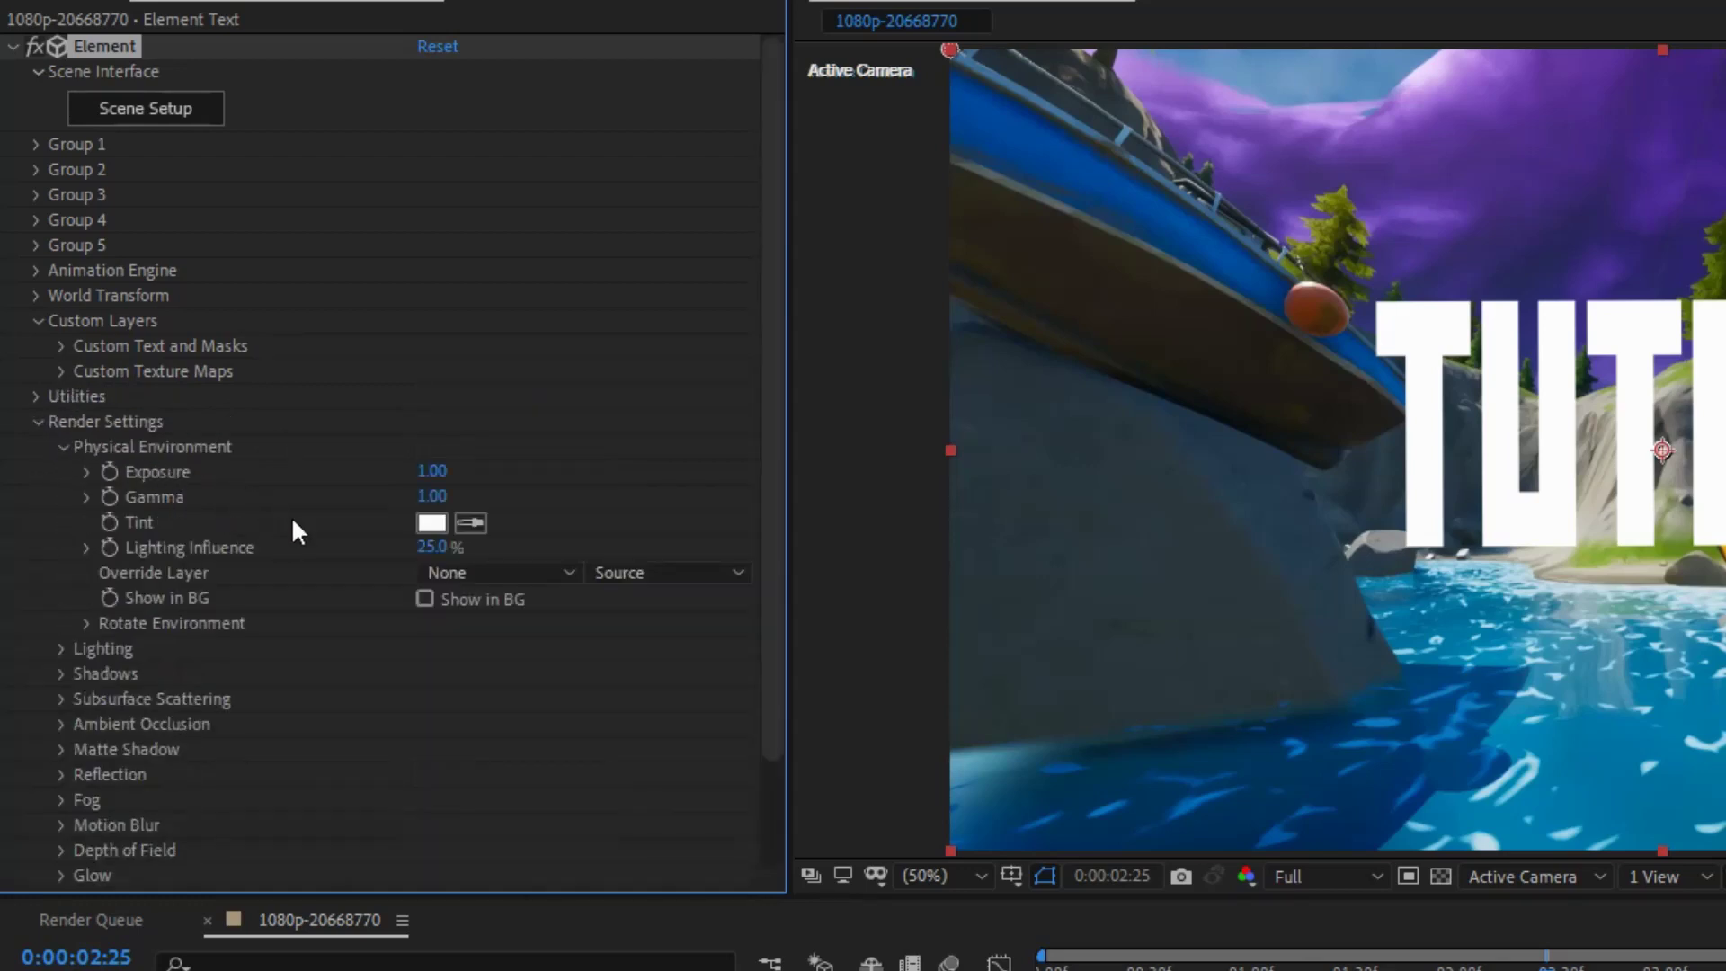
left_click(518, 574)
left_click(508, 712)
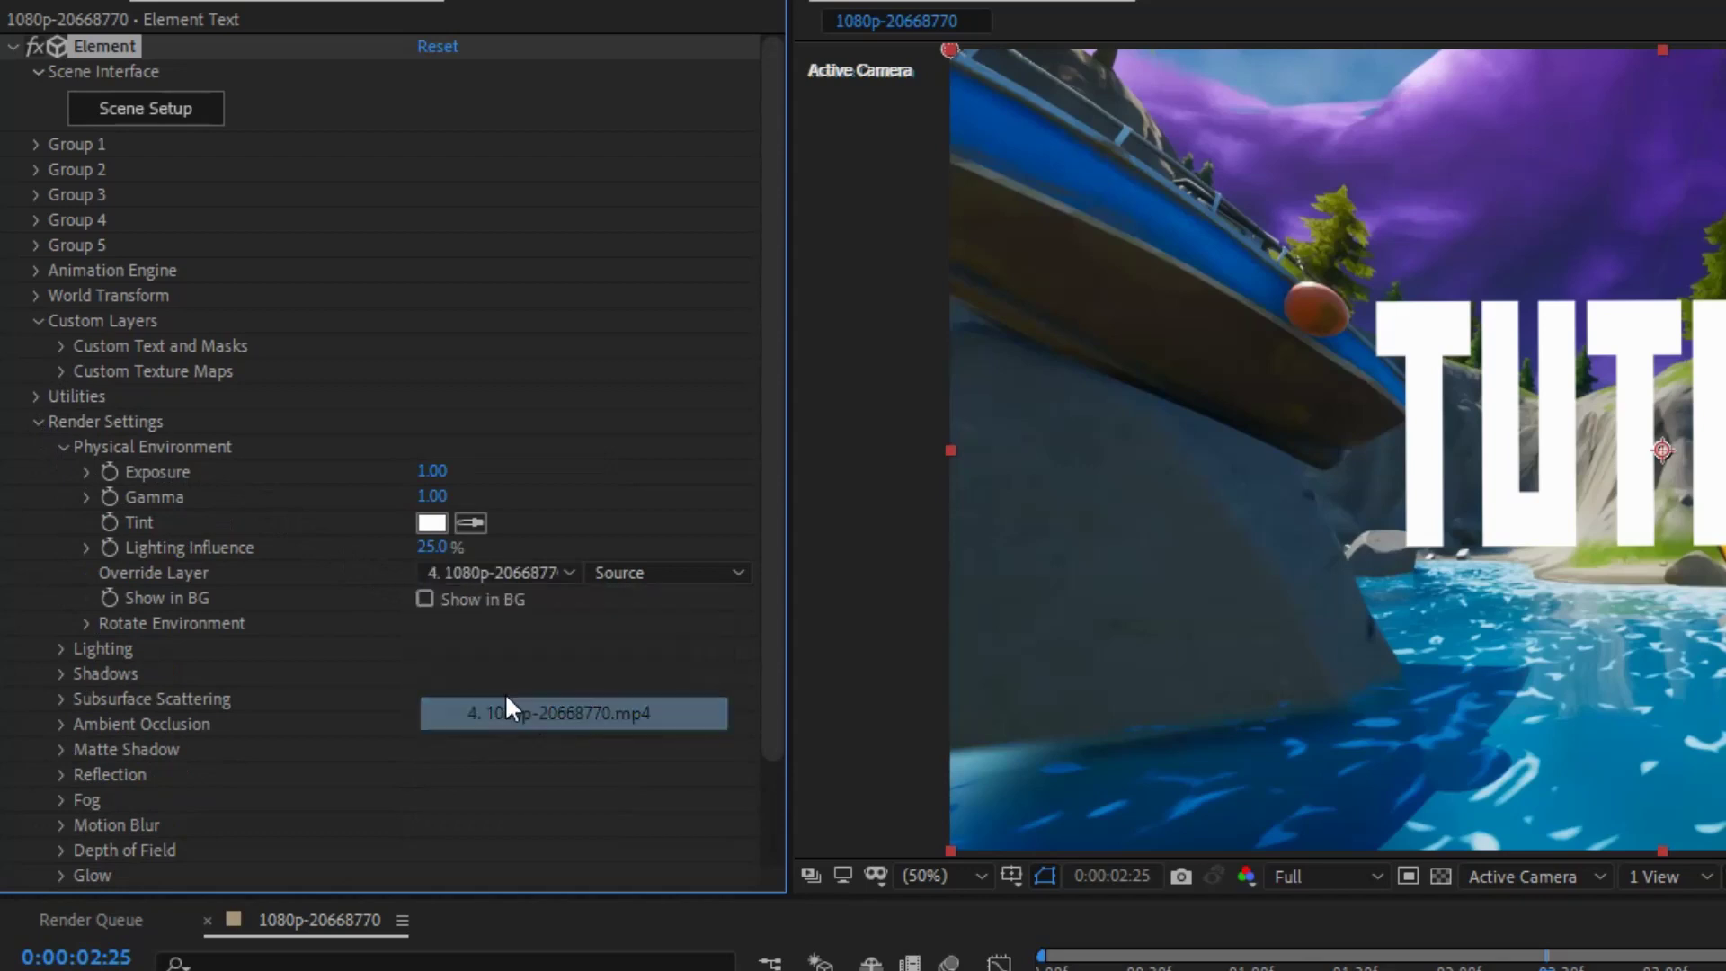
left_click(33, 420)
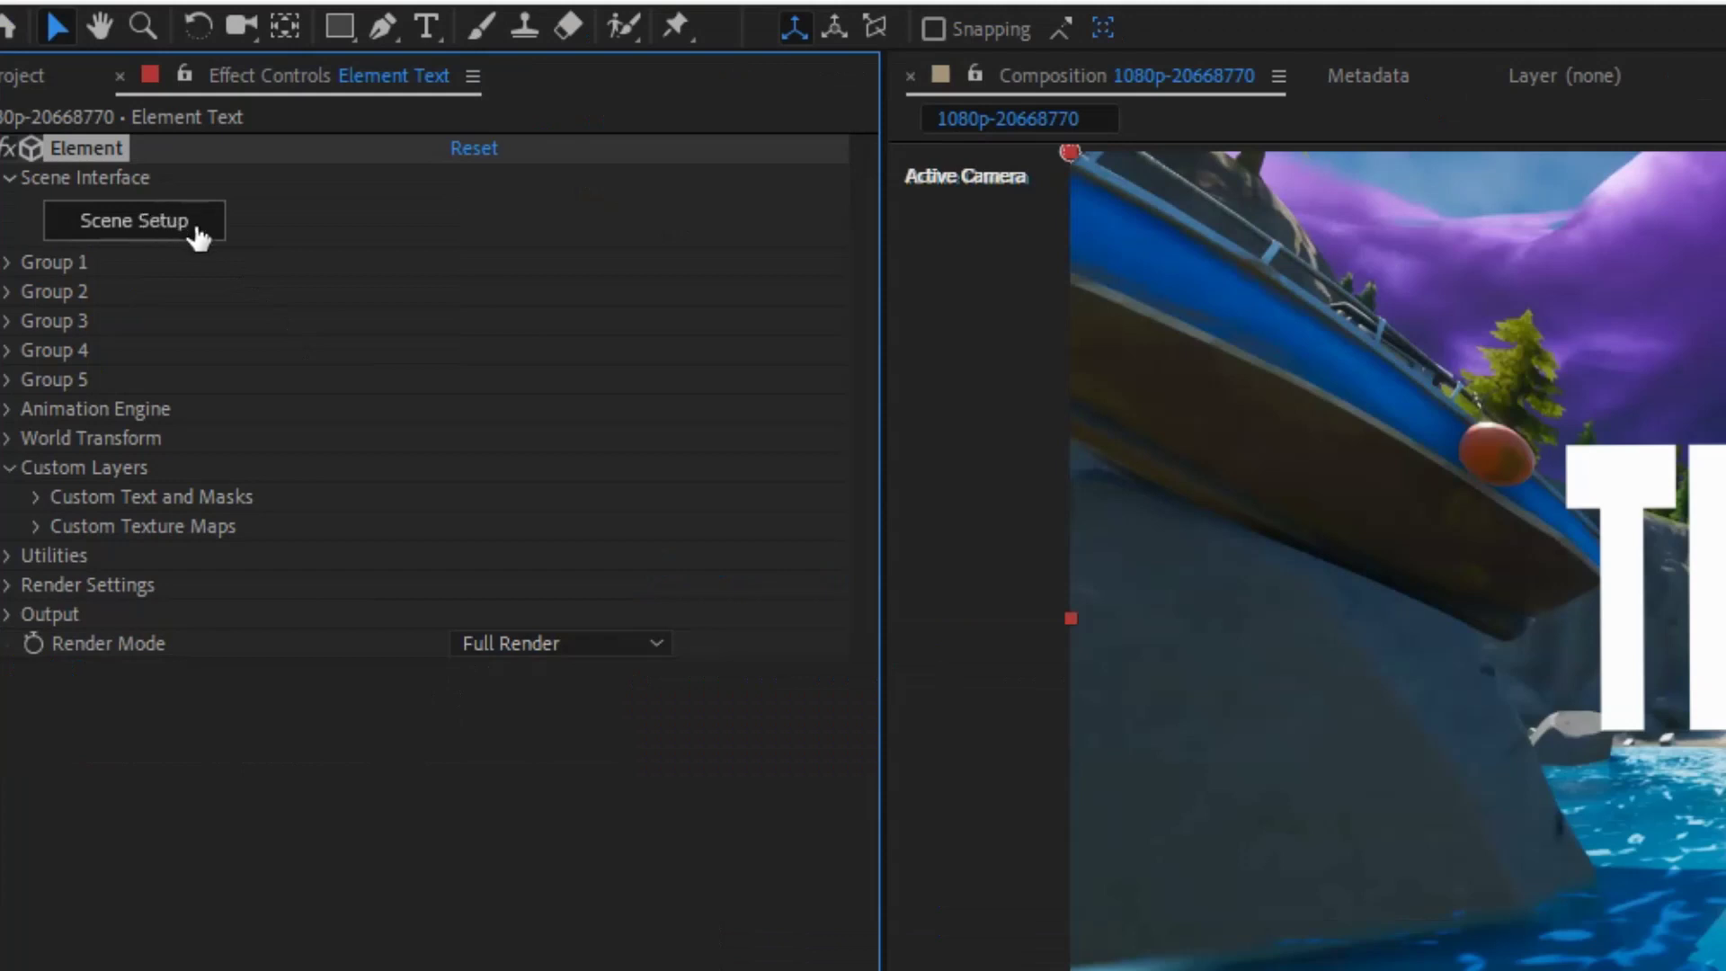
Step: In Element's Scene Setup, extrude the Tutorial text into a 3D TUTORIAL model
left_click(189, 224)
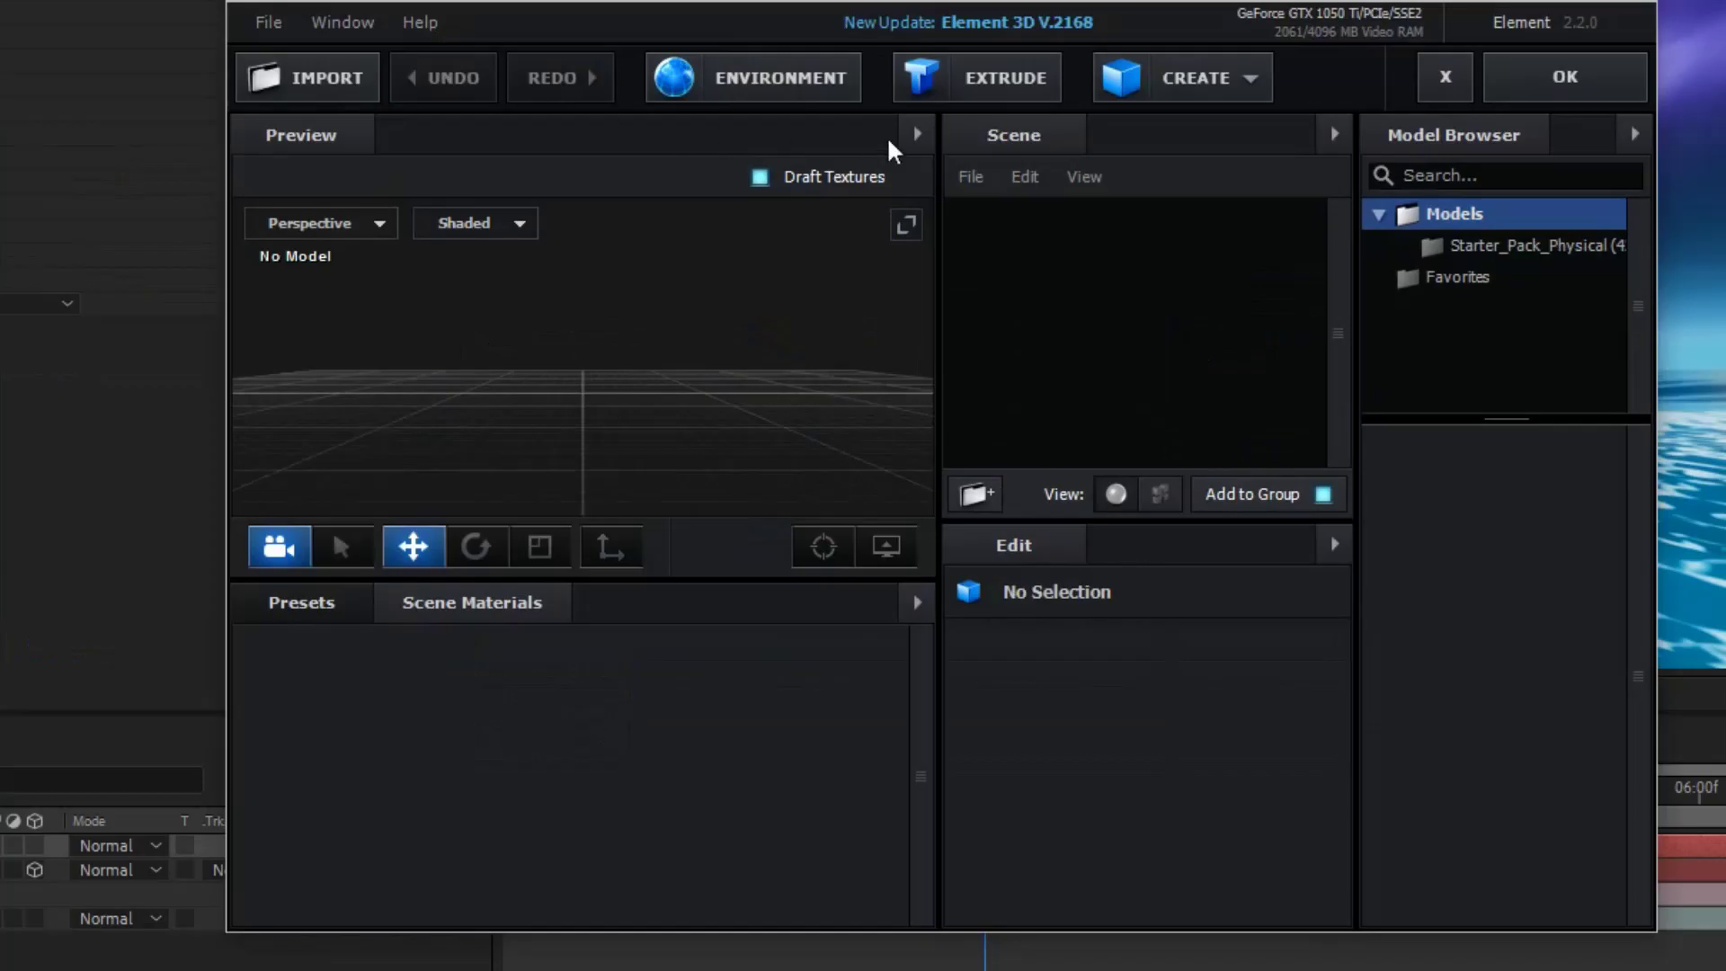
left_click(958, 68)
left_click_drag(869, 211, 820, 332)
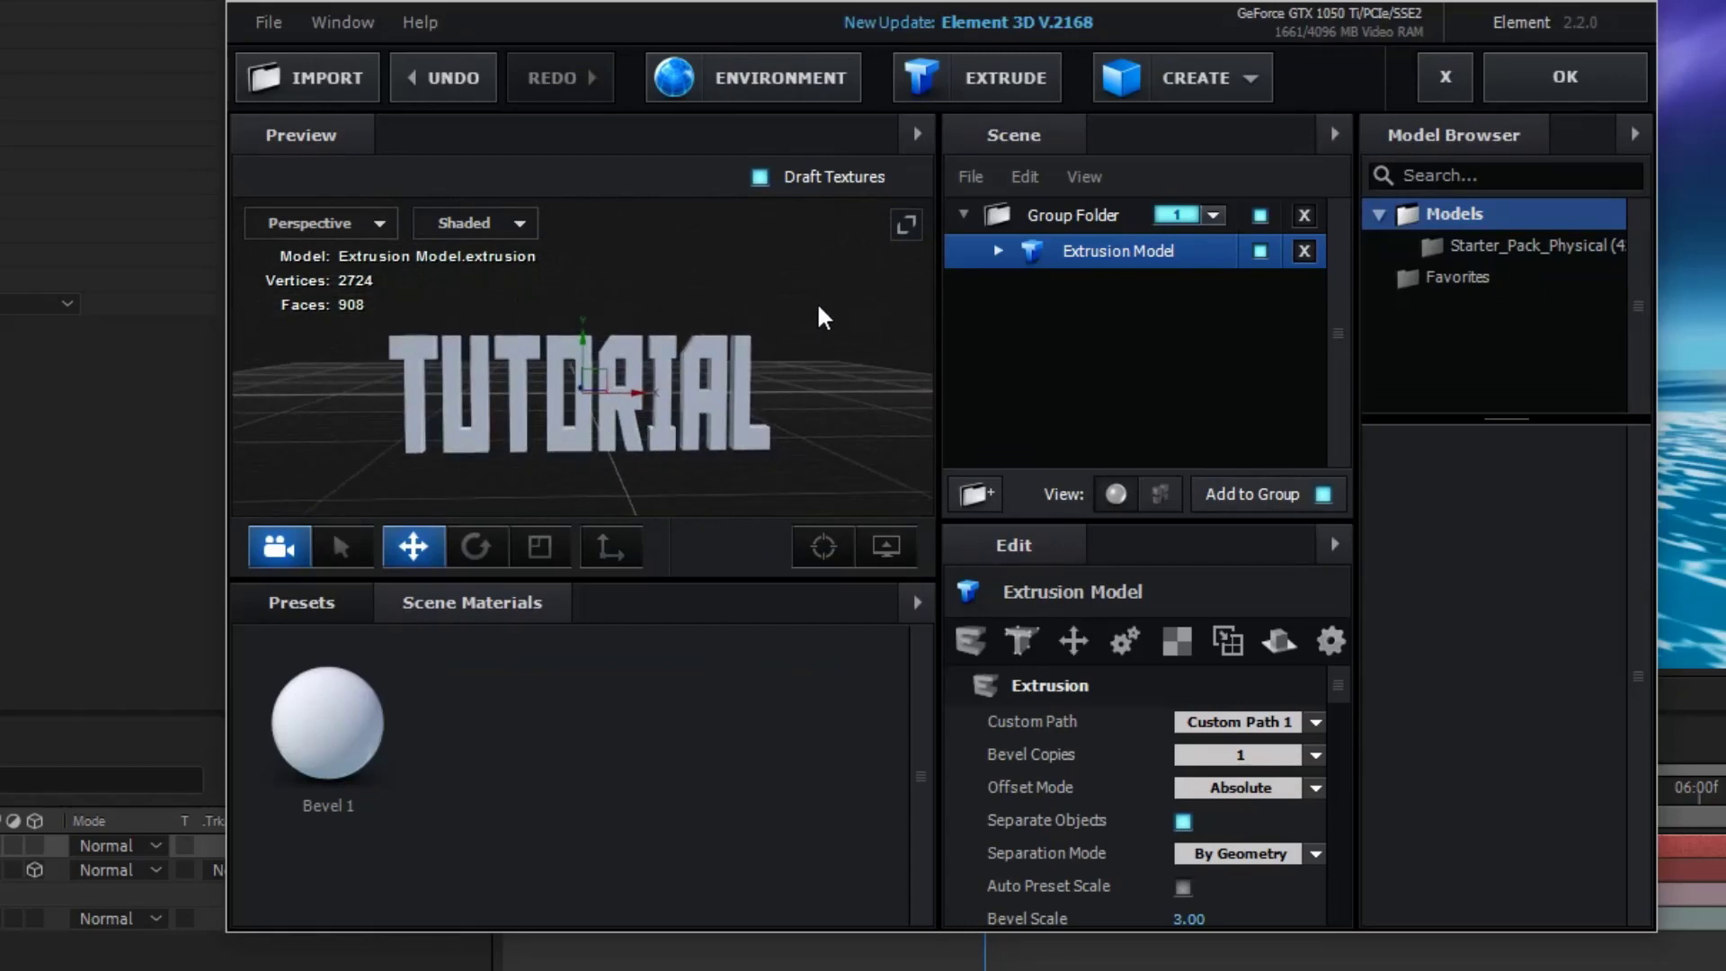
Step: Switch the environment texture to Custom Layer 1 and confirm with OK
left_click(725, 77)
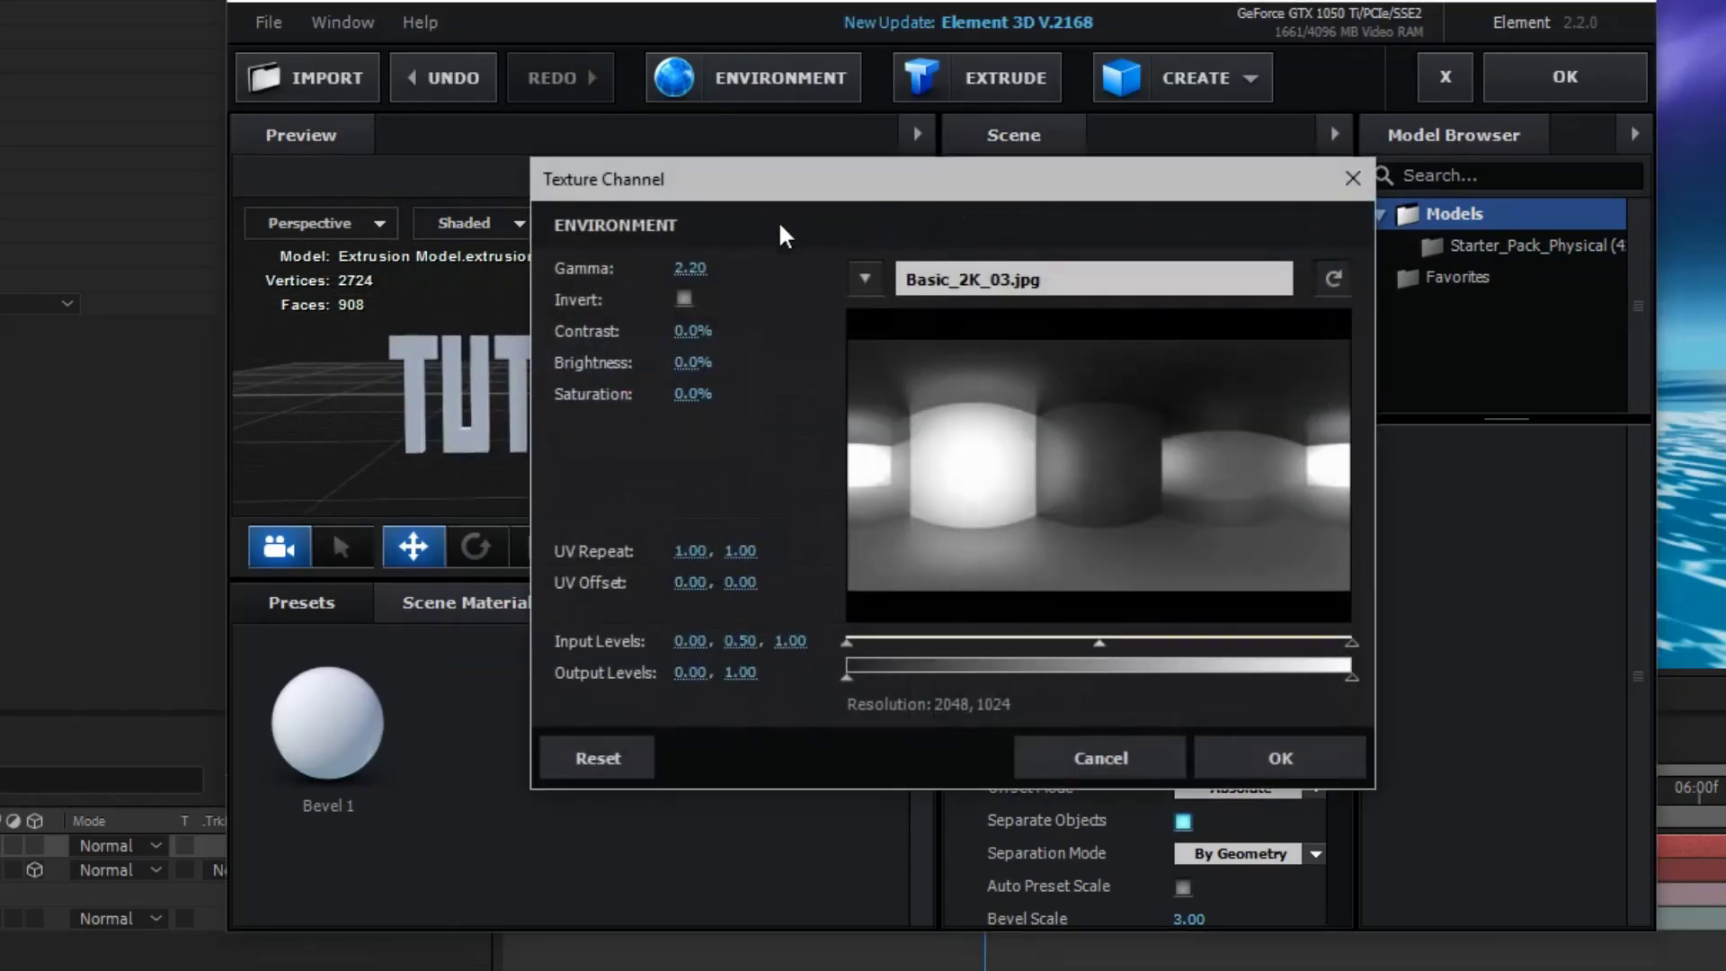
left_click(864, 279)
left_click(881, 319)
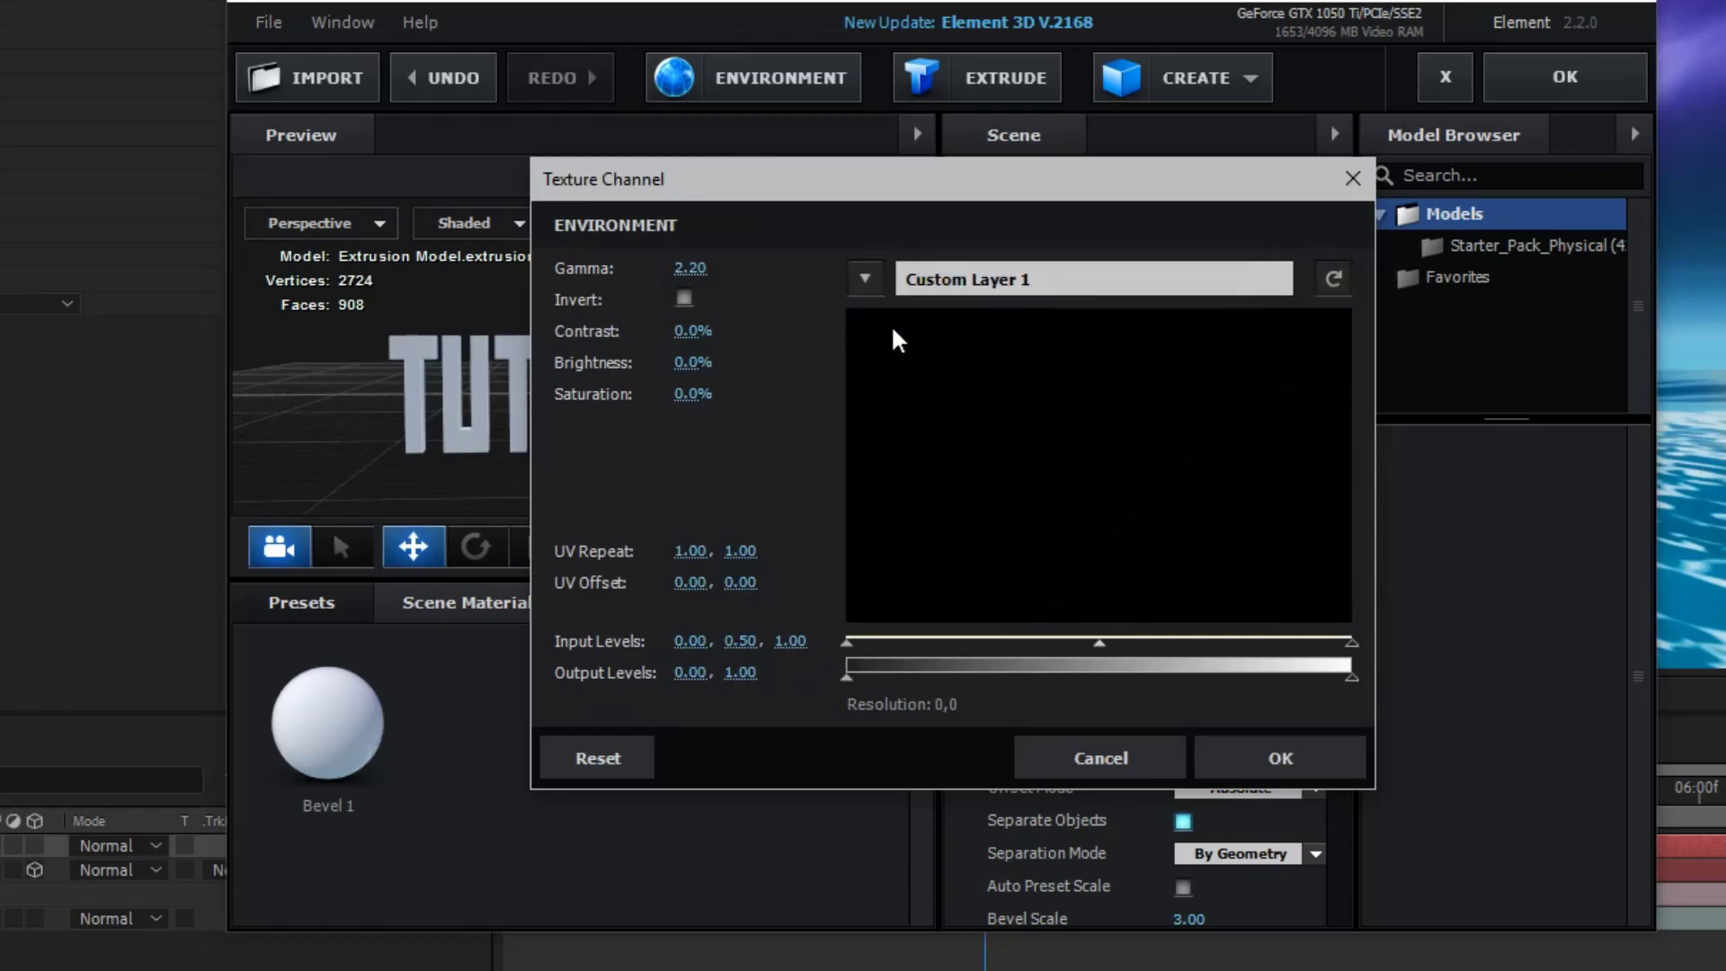
left_click(1267, 755)
mouse_move(859, 483)
left_mouse_down()
mouse_move(657, 435)
mouse_move(769, 406)
mouse_move(858, 450)
left_mouse_up()
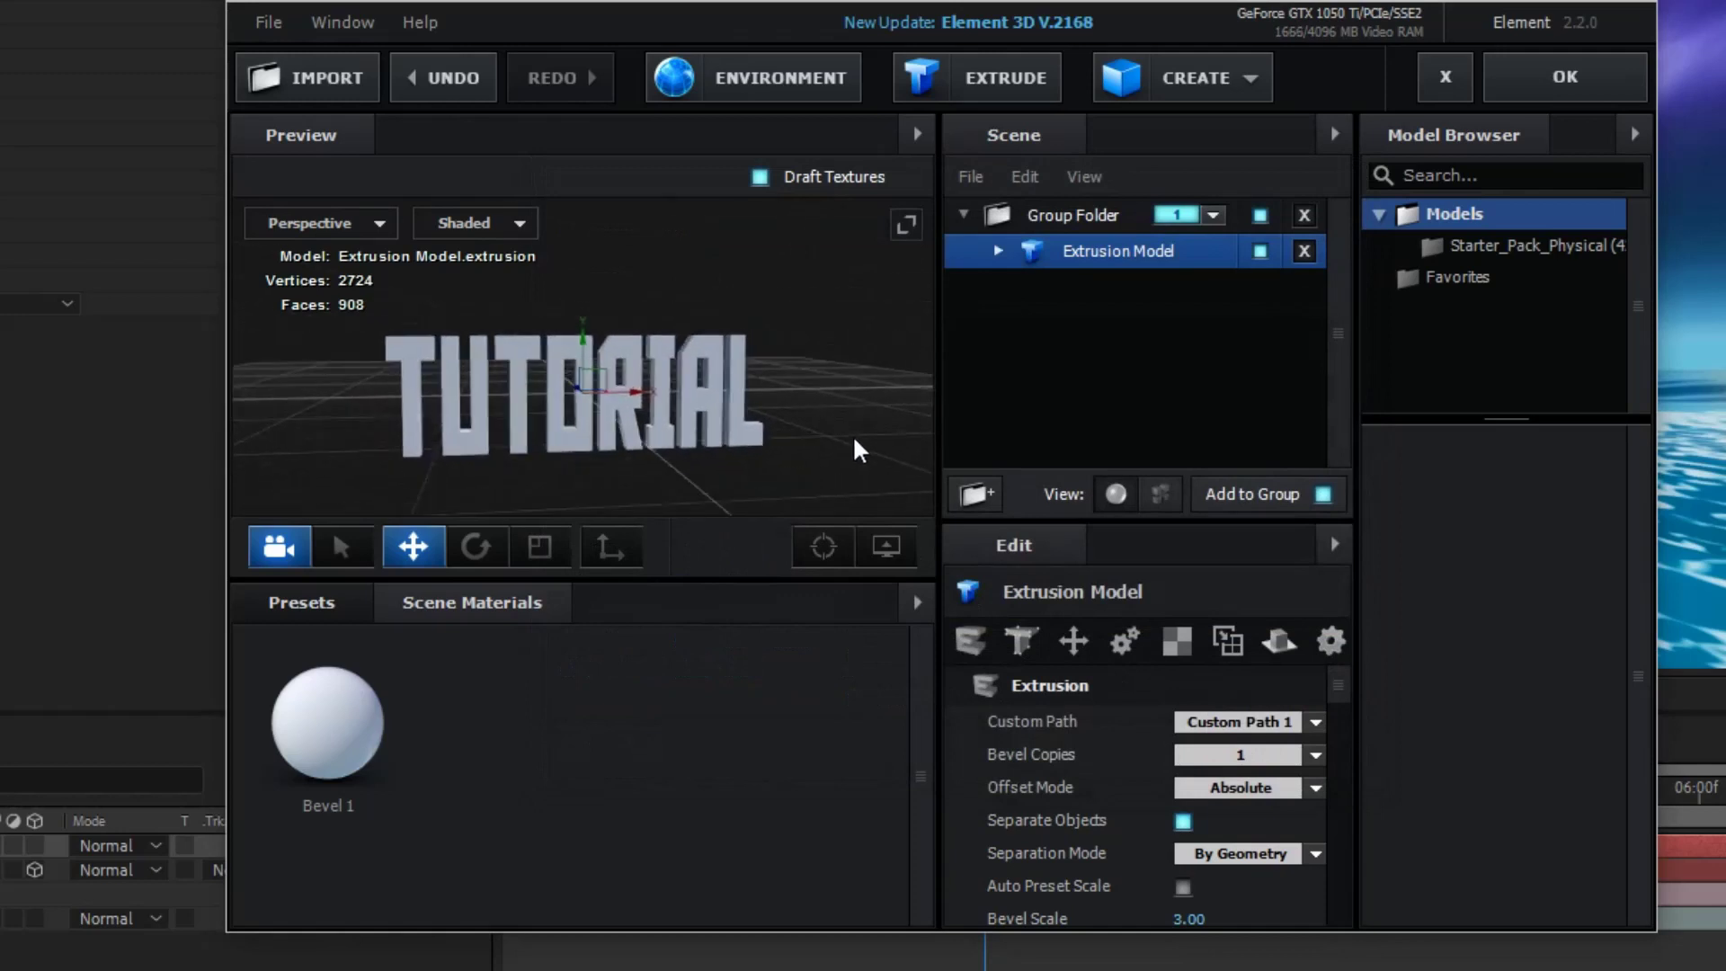
Step: Scrub Bevel 1's Extrude value up to 2.45 in the Extrusion Model, checking depth in the orbited preview
left_click(997, 251)
left_click(1098, 286)
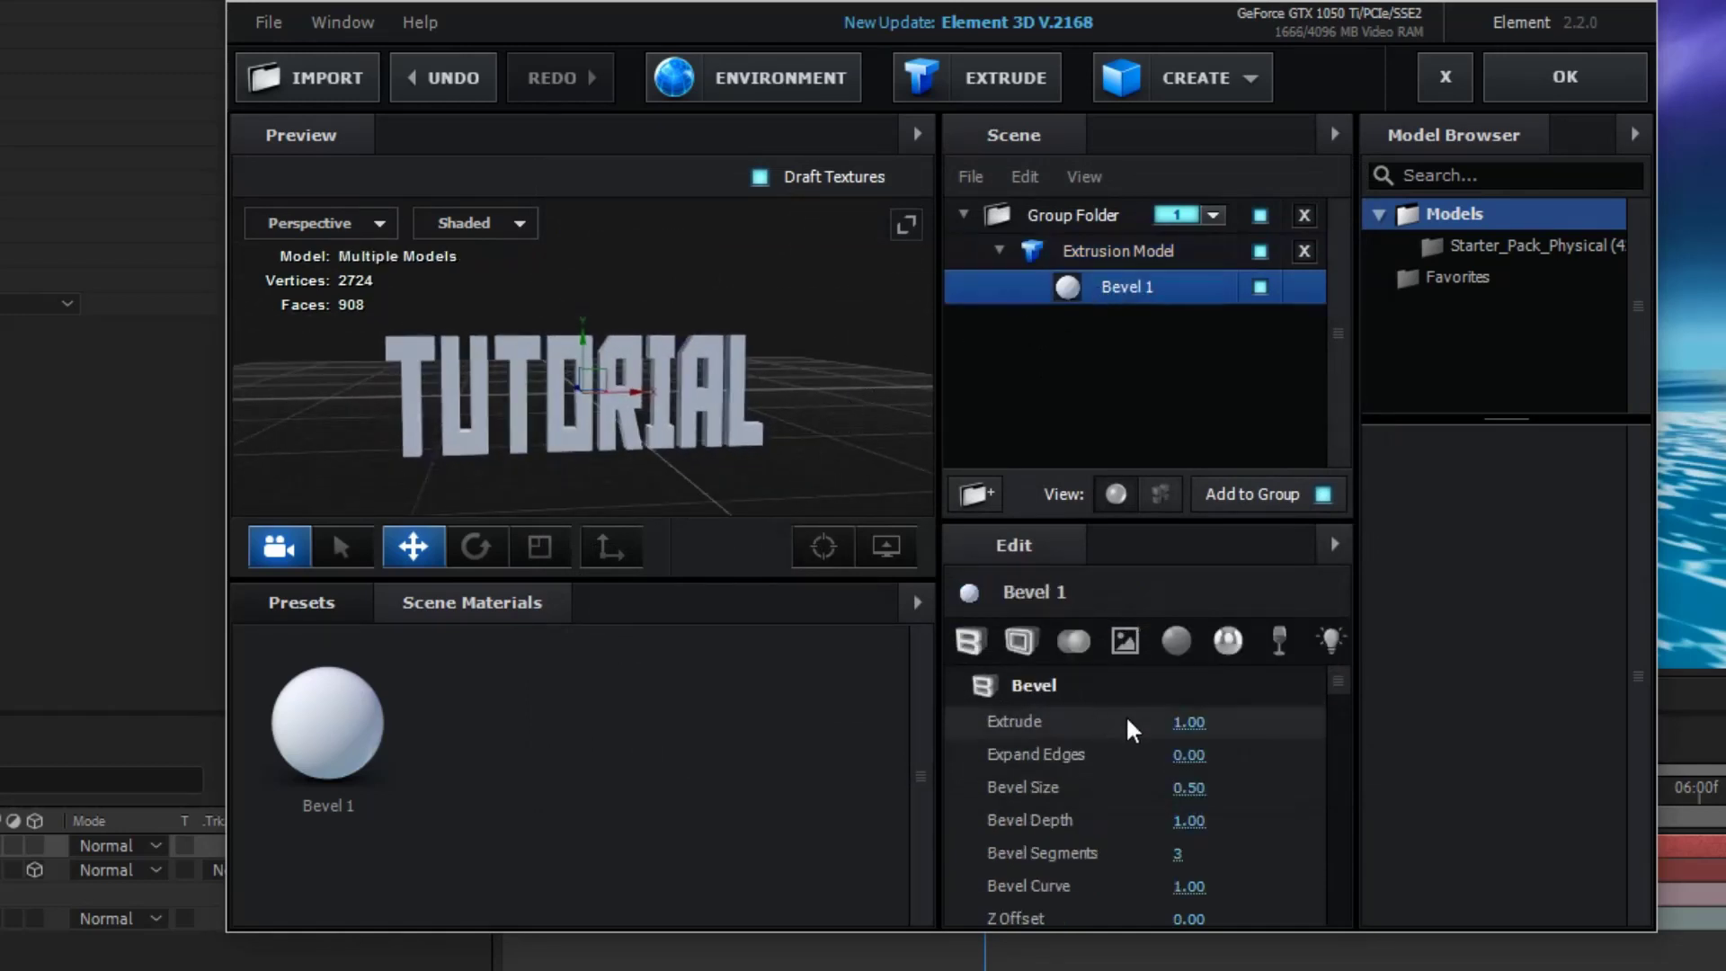
left_click_drag(779, 493, 506, 456)
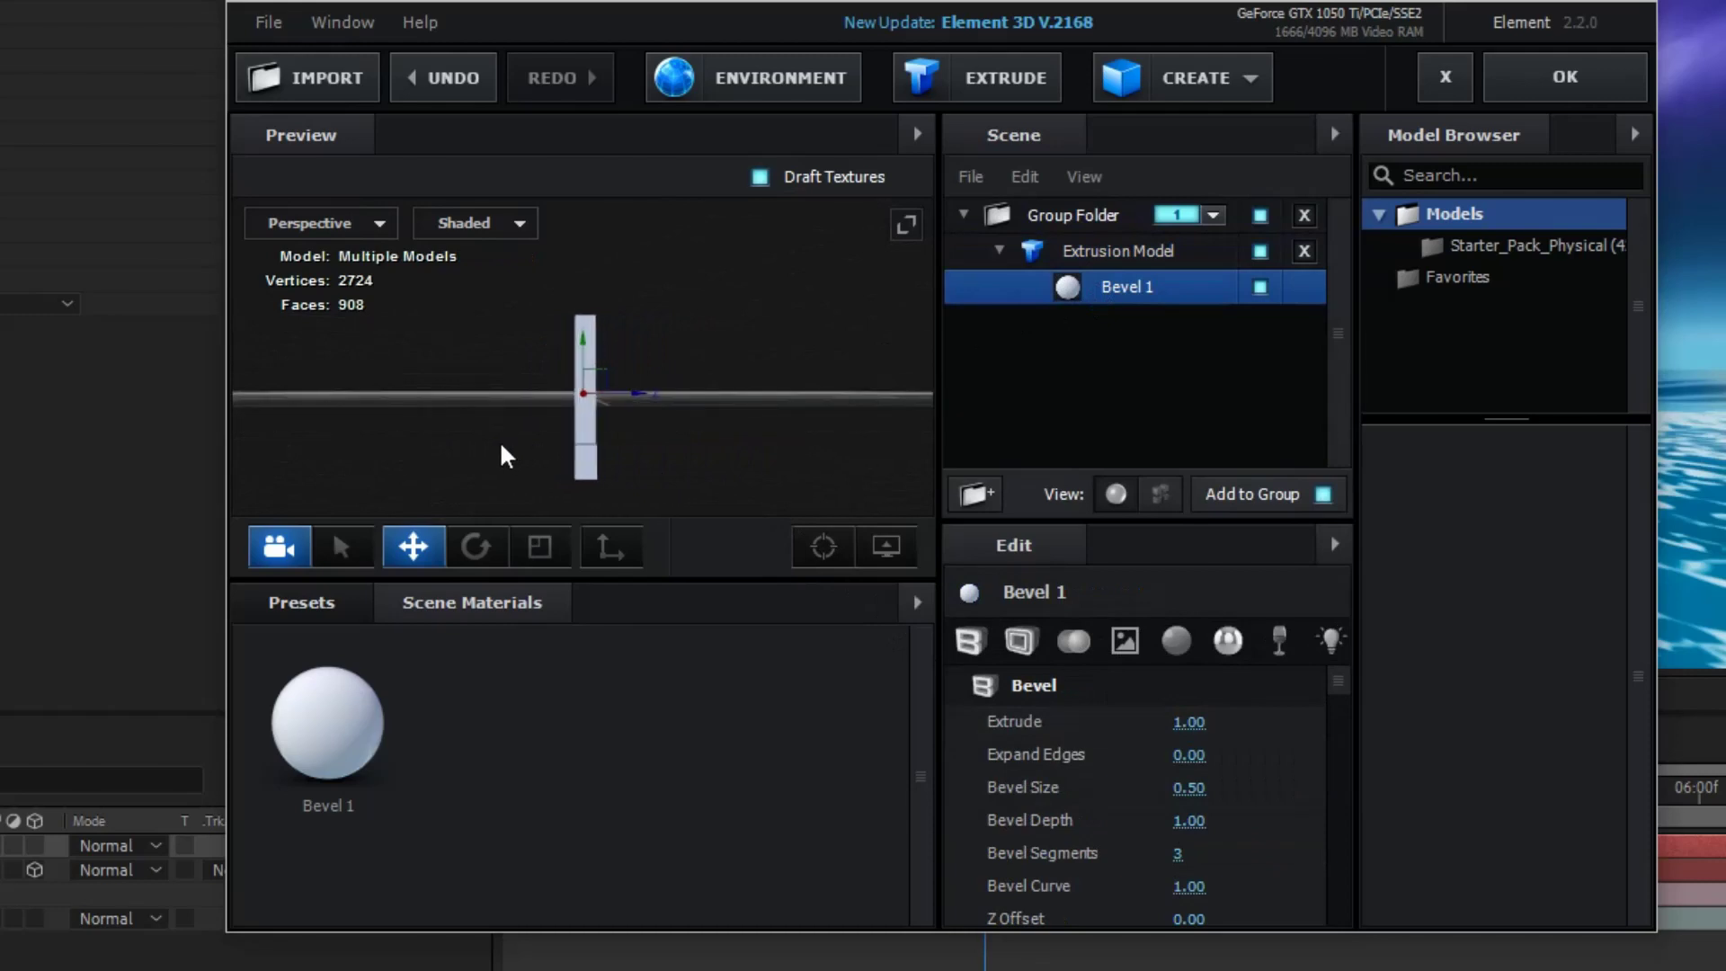
scroll(629, 464, "up", 2)
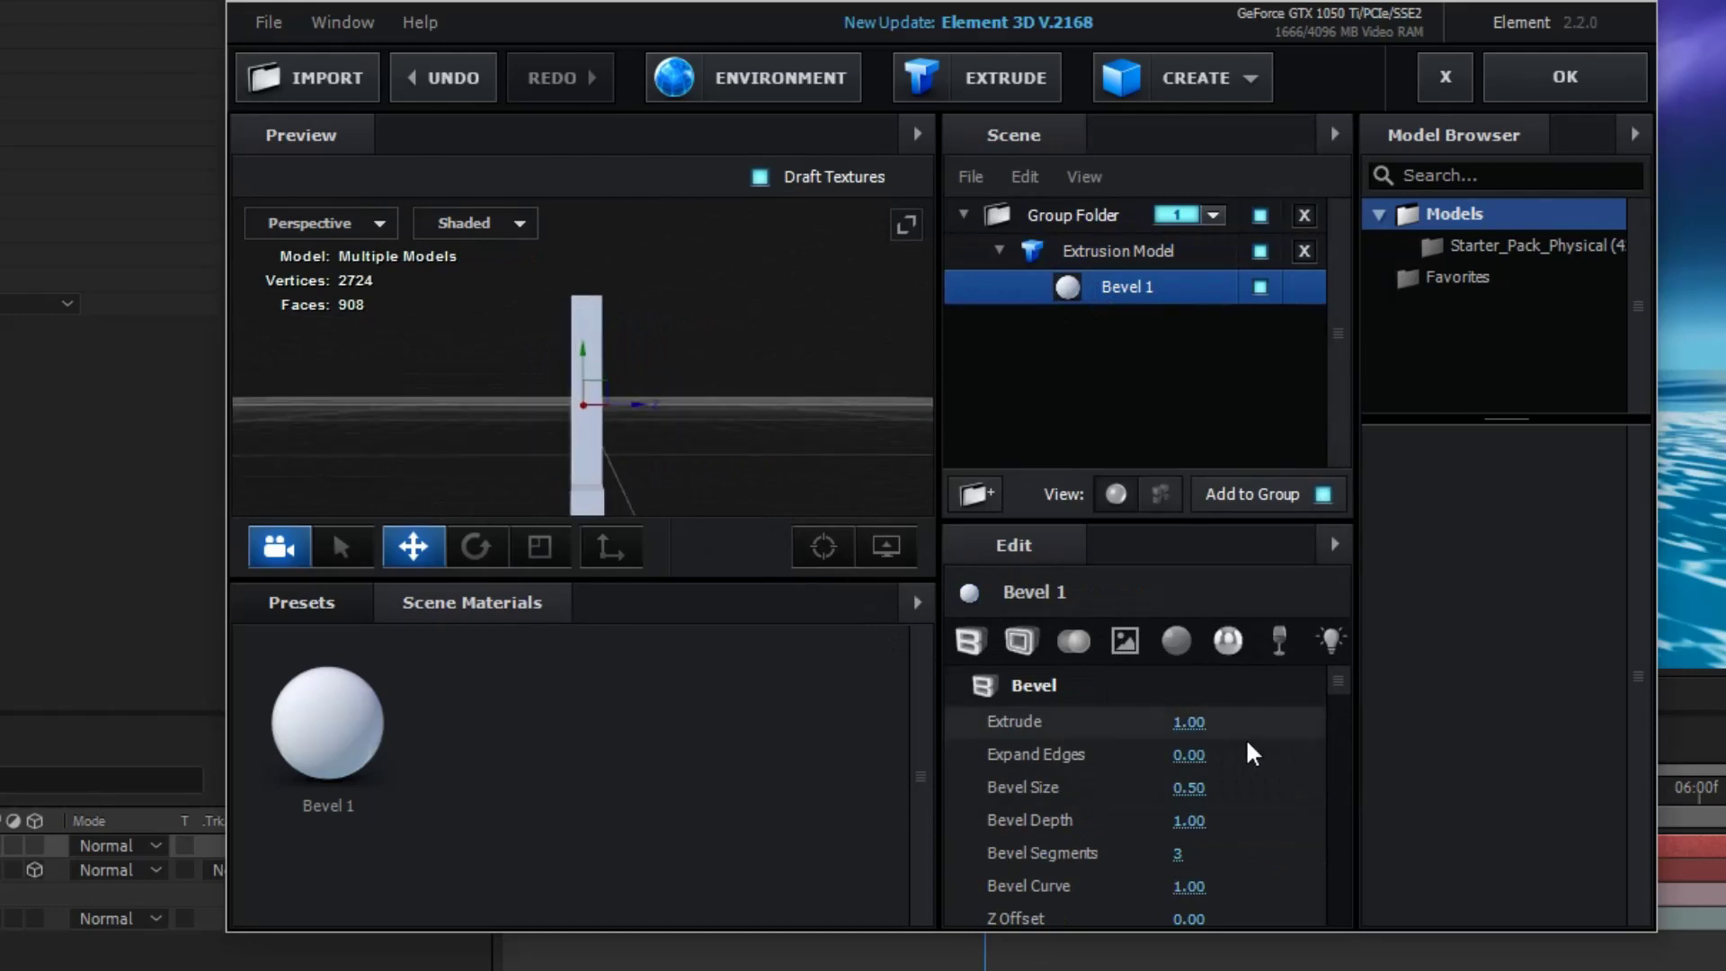
left_click_drag(1183, 728, 1302, 718)
left_click_drag(742, 445, 834, 515)
left_click_drag(1189, 720, 1276, 724)
left_click_drag(641, 392, 930, 412)
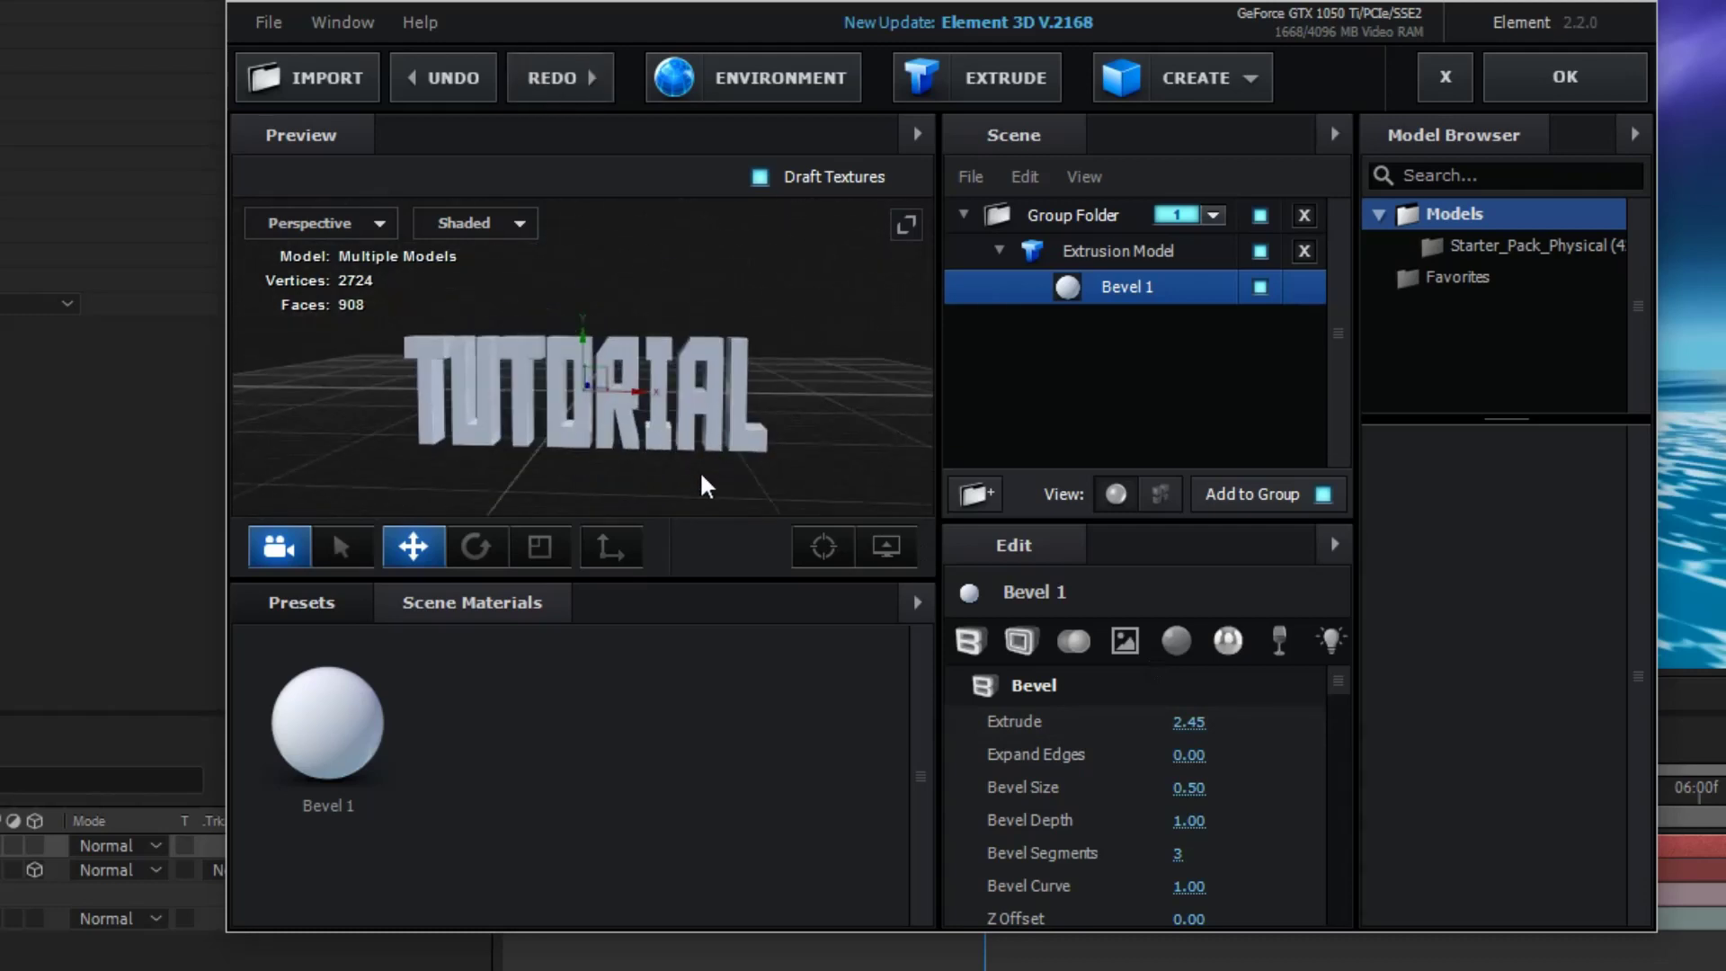
left_click_drag(701, 475, 741, 483)
scroll(1098, 746, "down", 5)
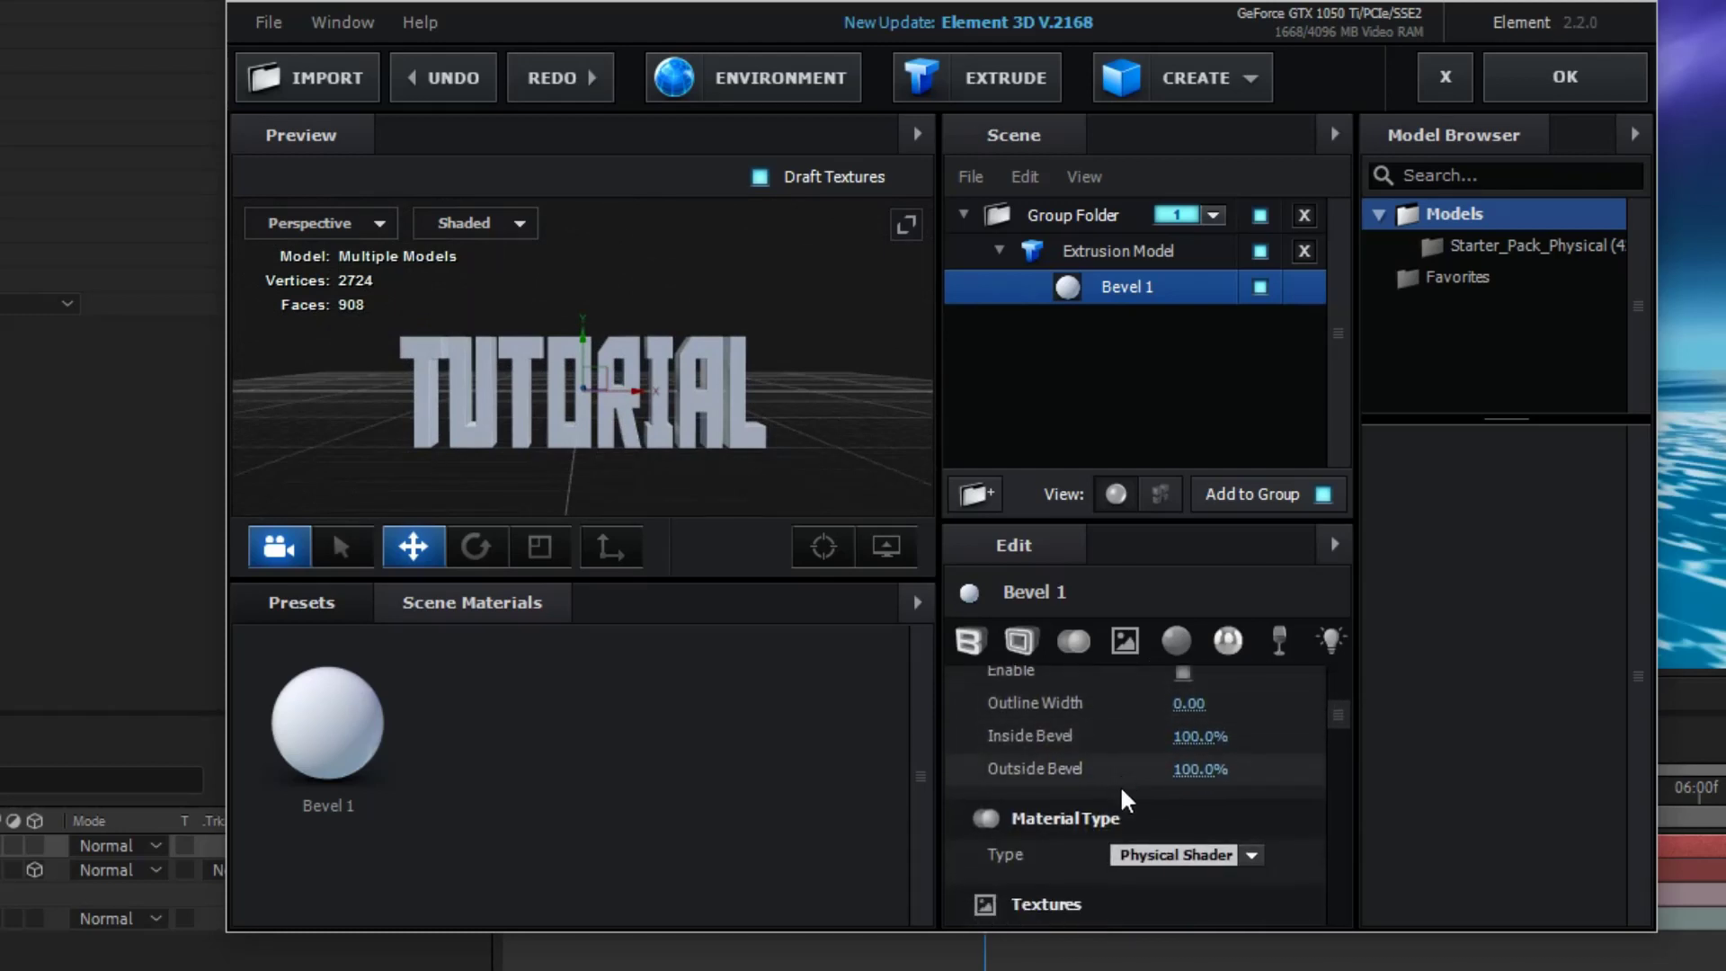
Step: Set Bevel 1's diffuse colour to cyan 00EAFF
scroll(1145, 743, "down", 3)
scroll(1129, 725, "down", 2)
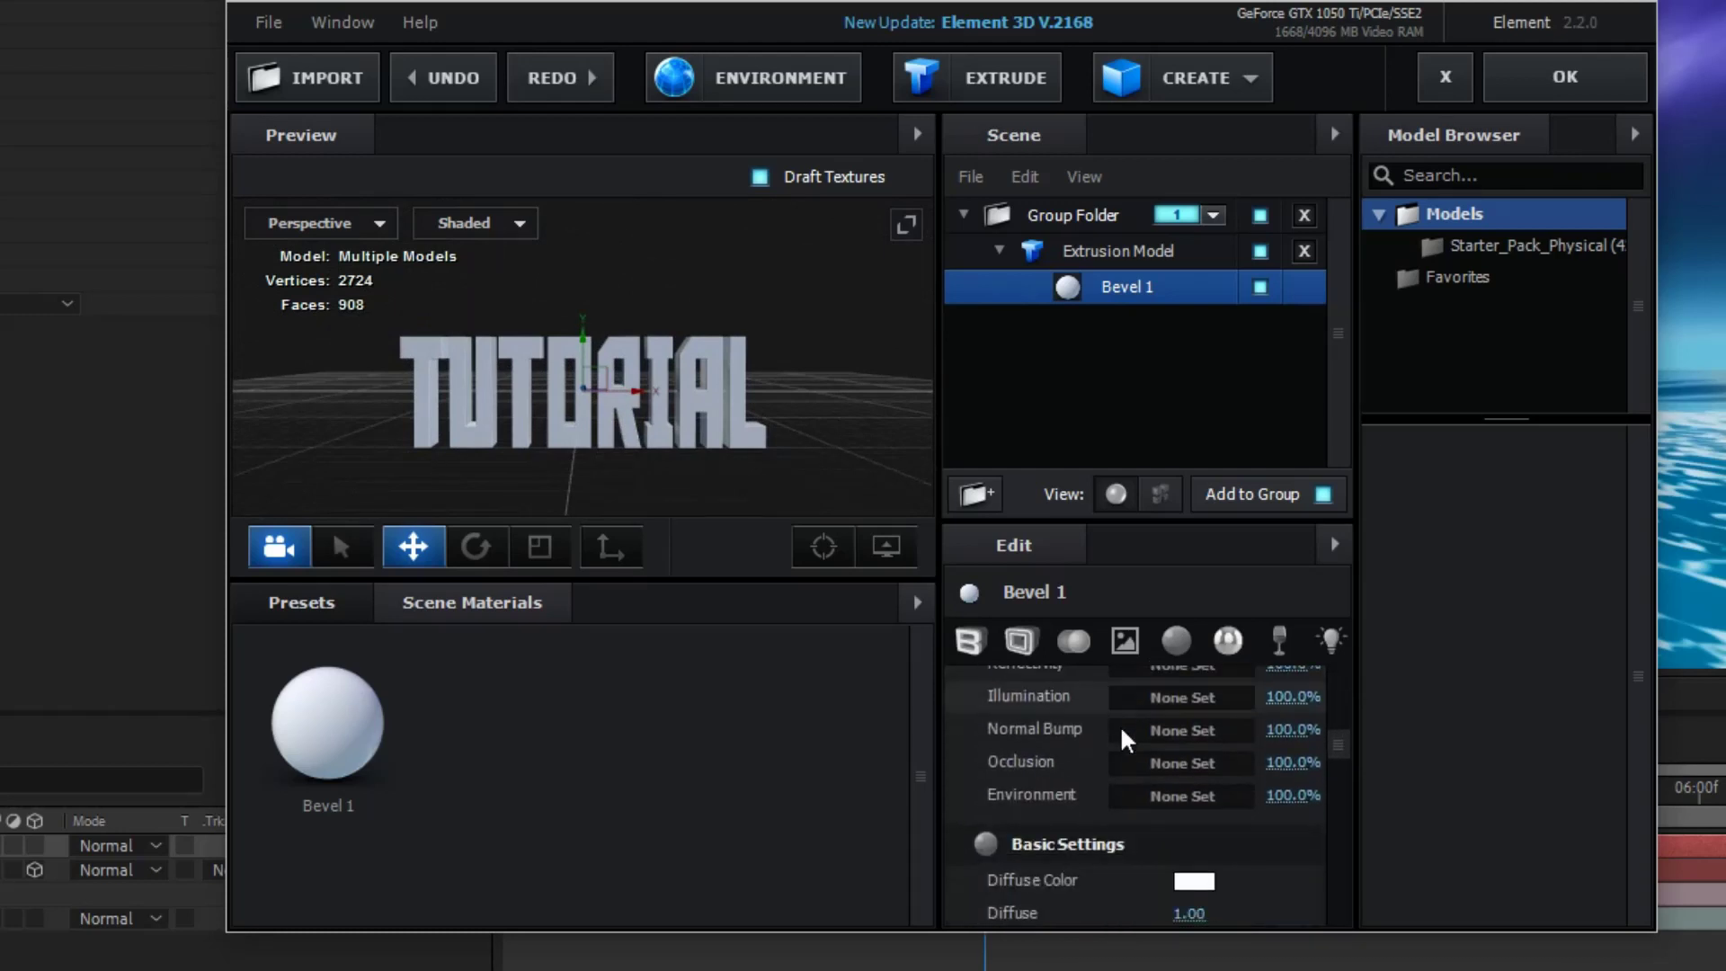
scroll(1120, 724, "down", 3)
left_click(1190, 725)
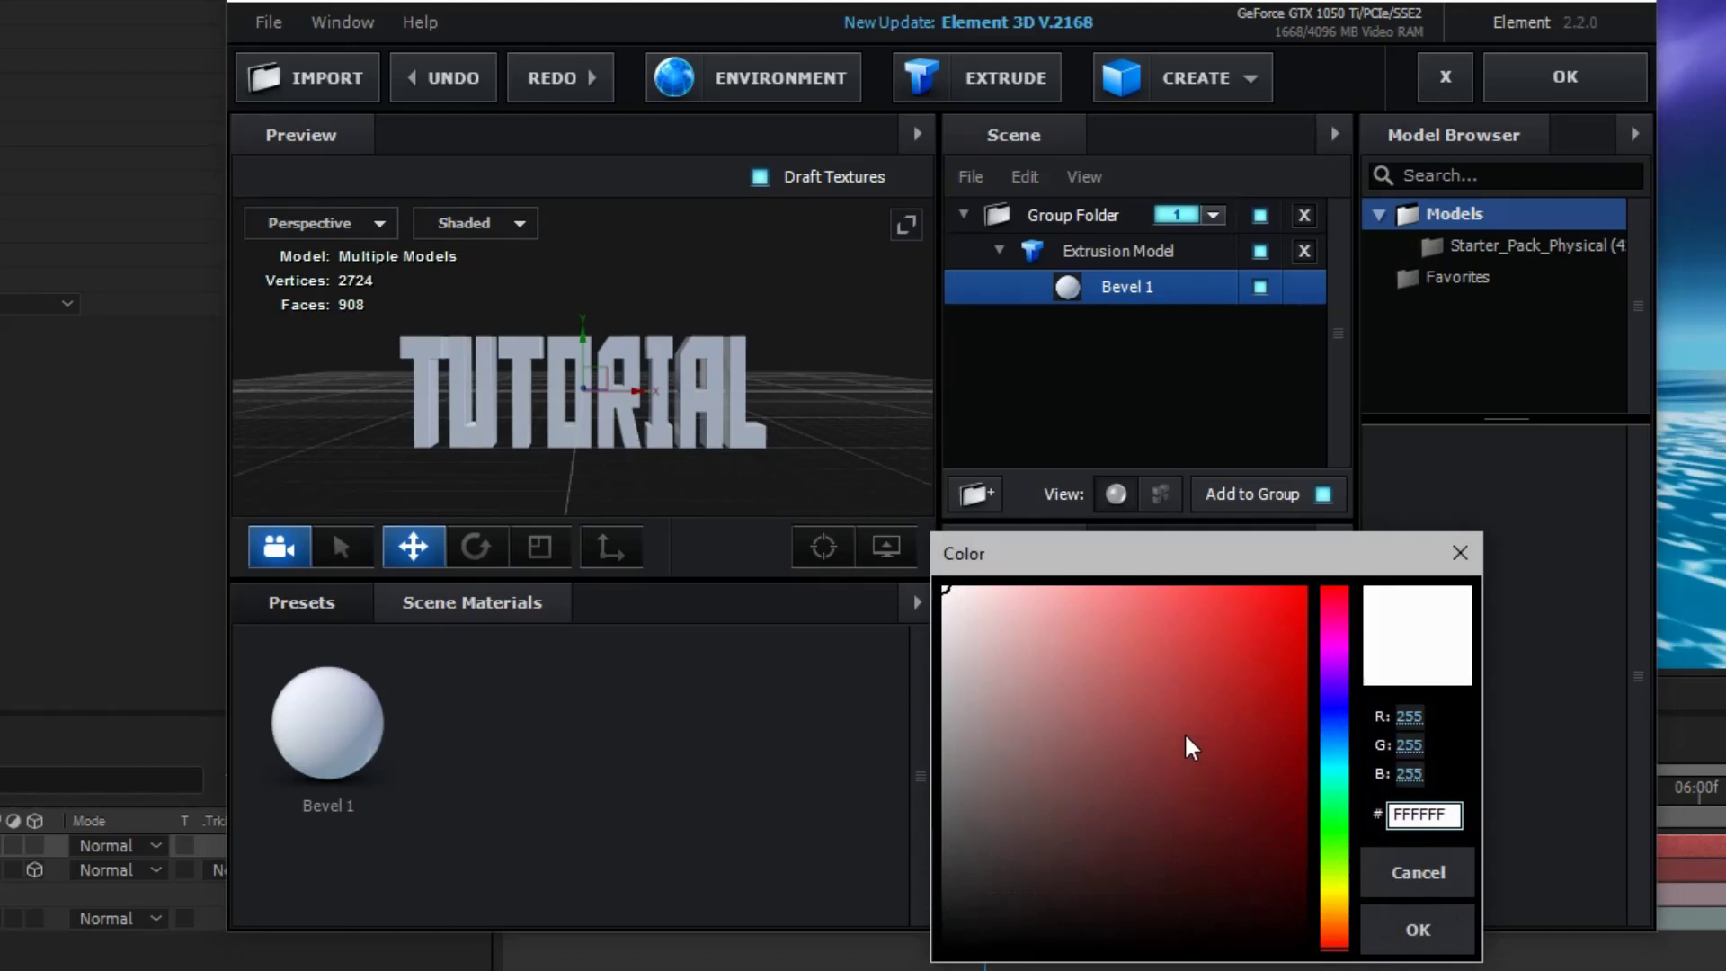
mouse_move(1184, 735)
left_mouse_down()
mouse_move(1281, 697)
mouse_move(1062, 703)
mouse_move(1304, 618)
mouse_move(1355, 628)
mouse_move(1336, 682)
mouse_move(1345, 764)
left_mouse_up()
left_click_drag(1303, 656, 1332, 552)
left_click(1413, 913)
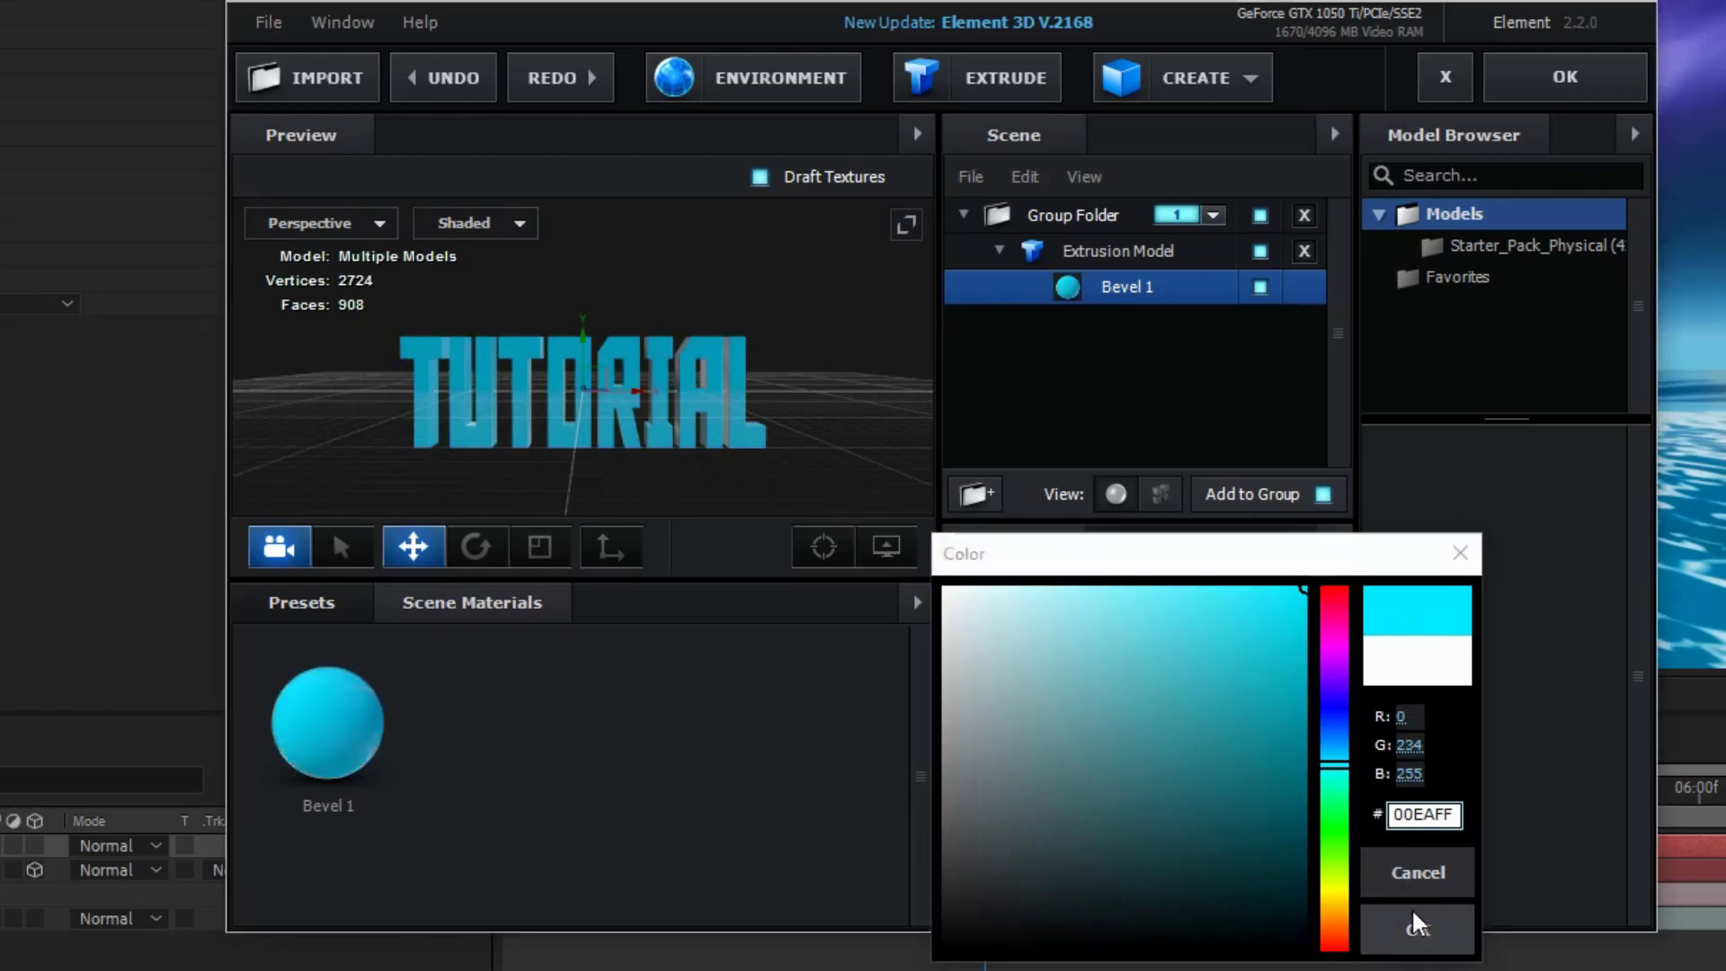
Step: Copy the cyan diffuse colour and paste it into the Reflectivity and Refraction colour swatches
right_click(1194, 725)
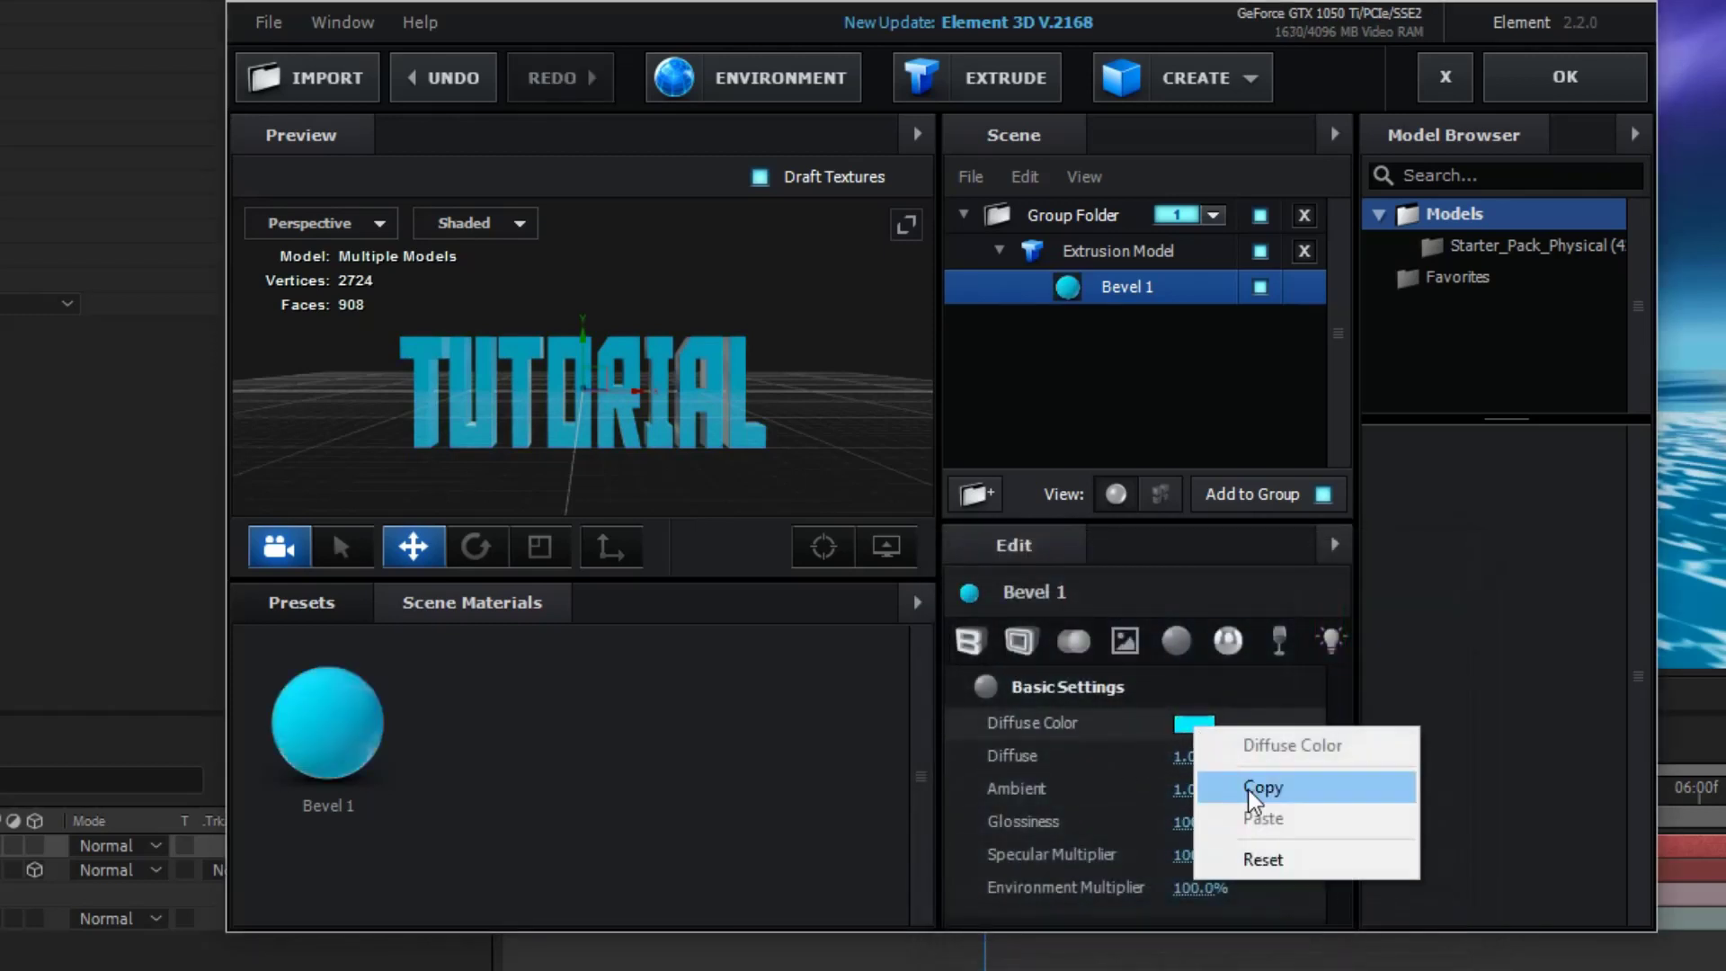
left_click(1259, 788)
scroll(1103, 761, "down", 5)
scroll(1172, 728, "up", 3)
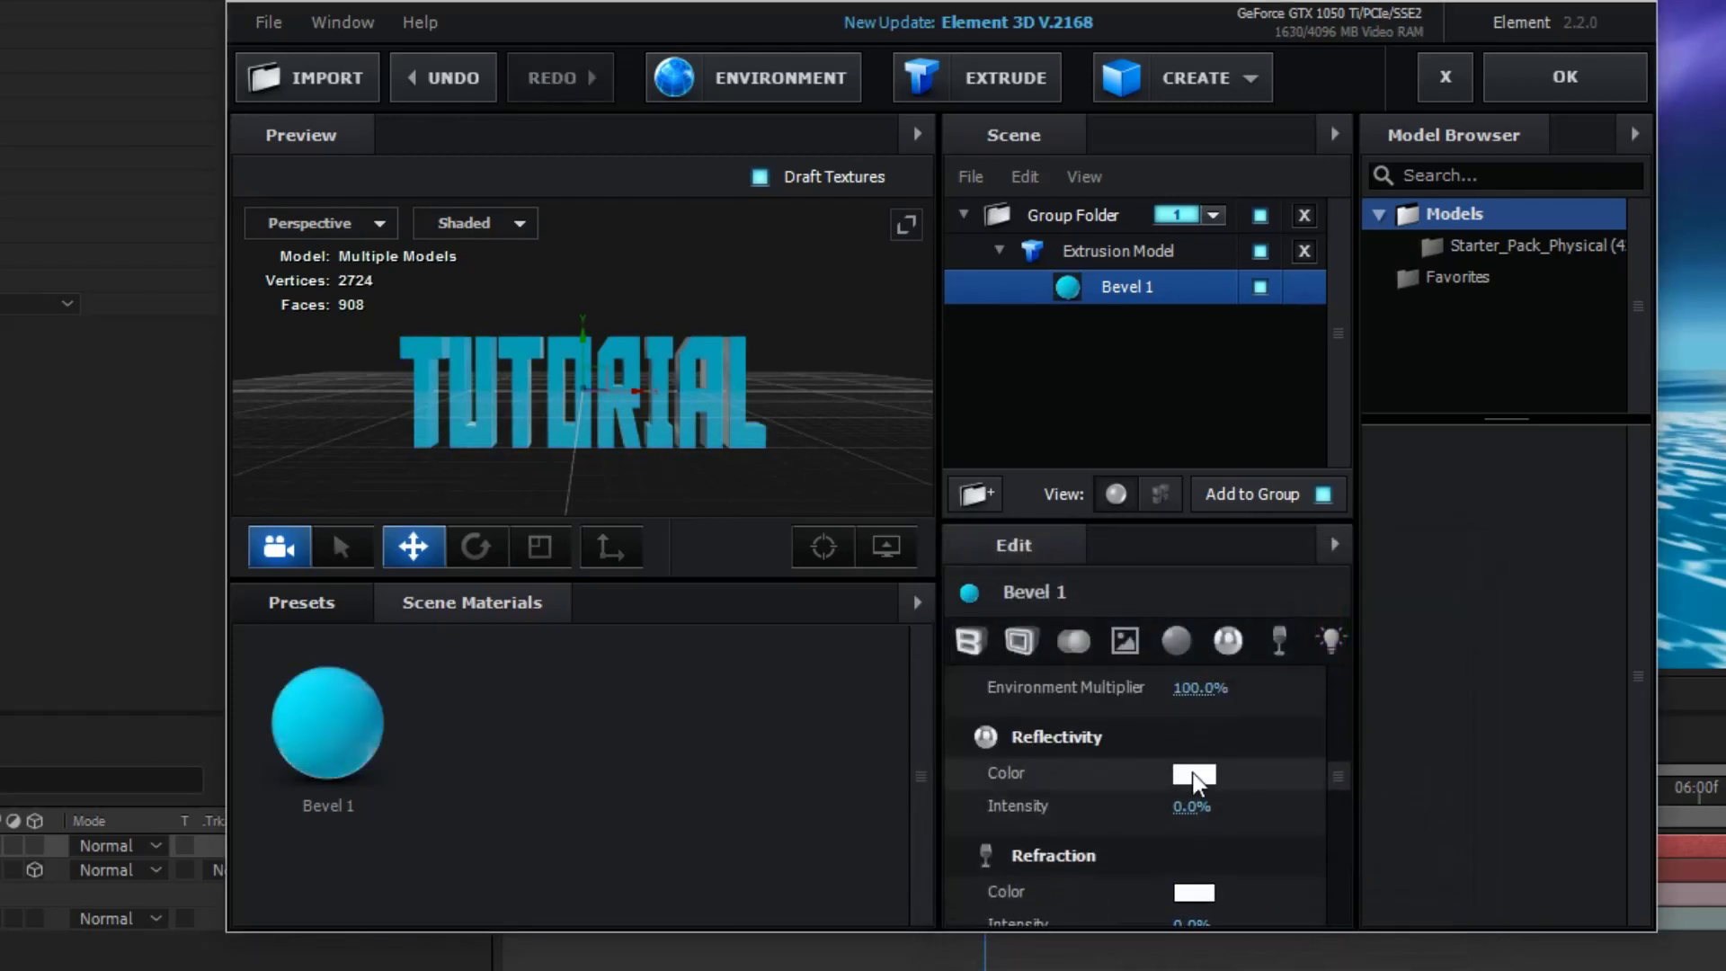
right_click(1194, 773)
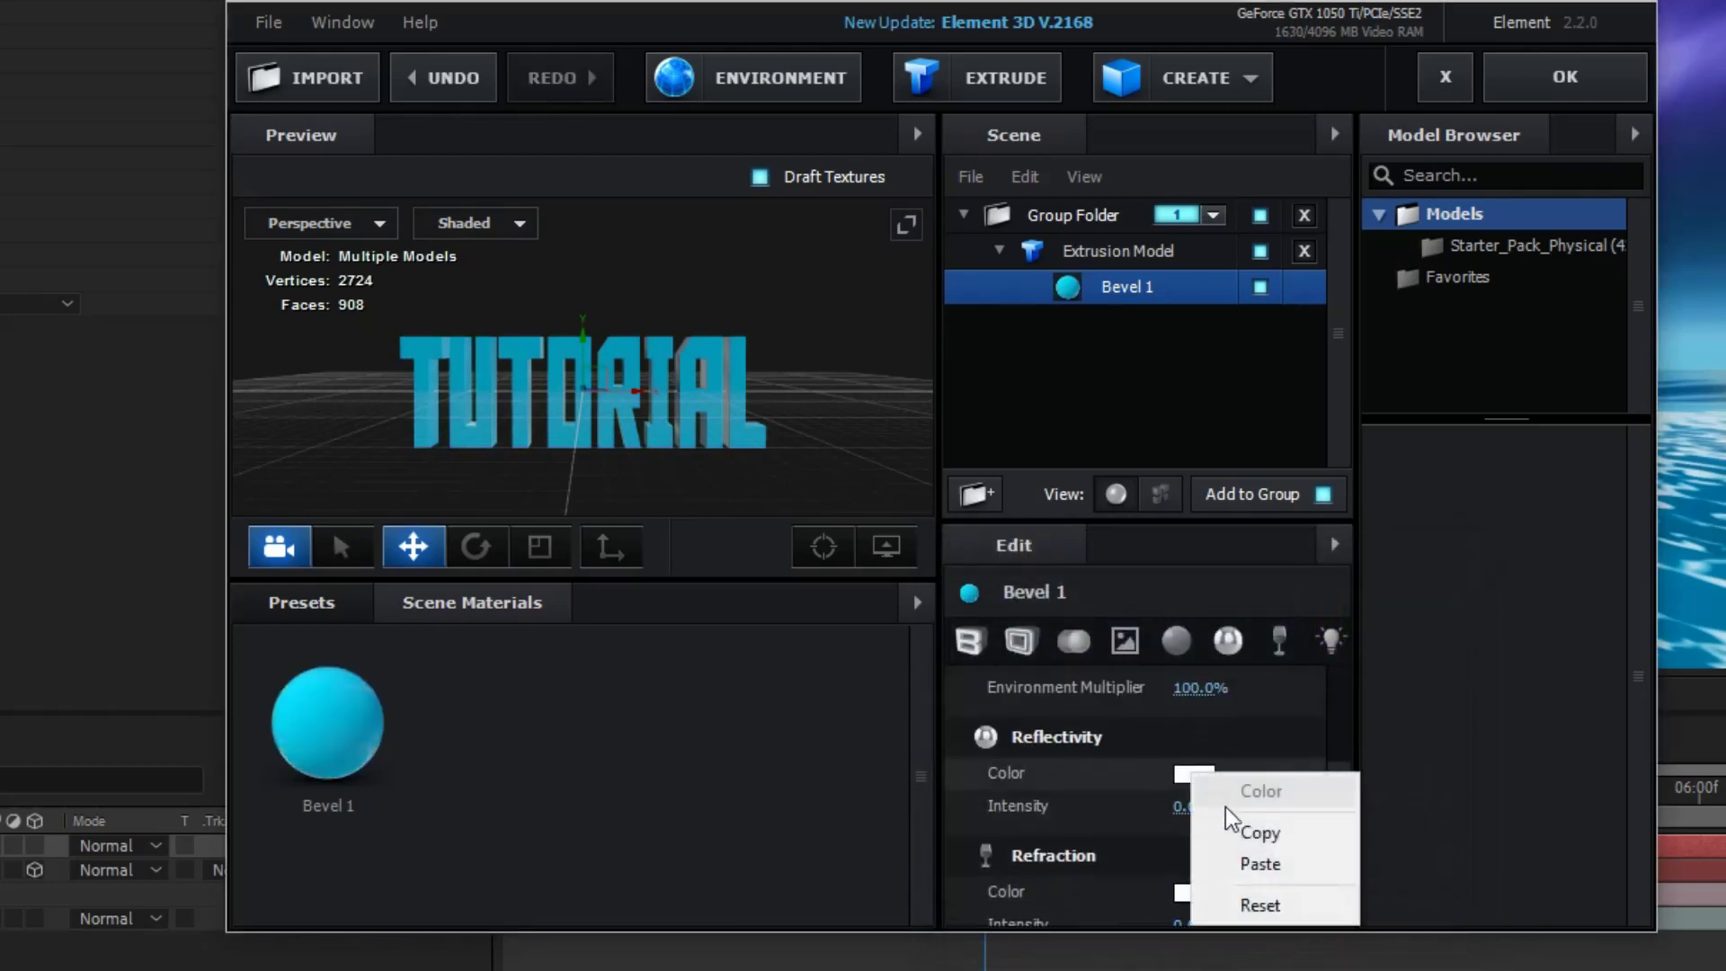
left_click(1257, 865)
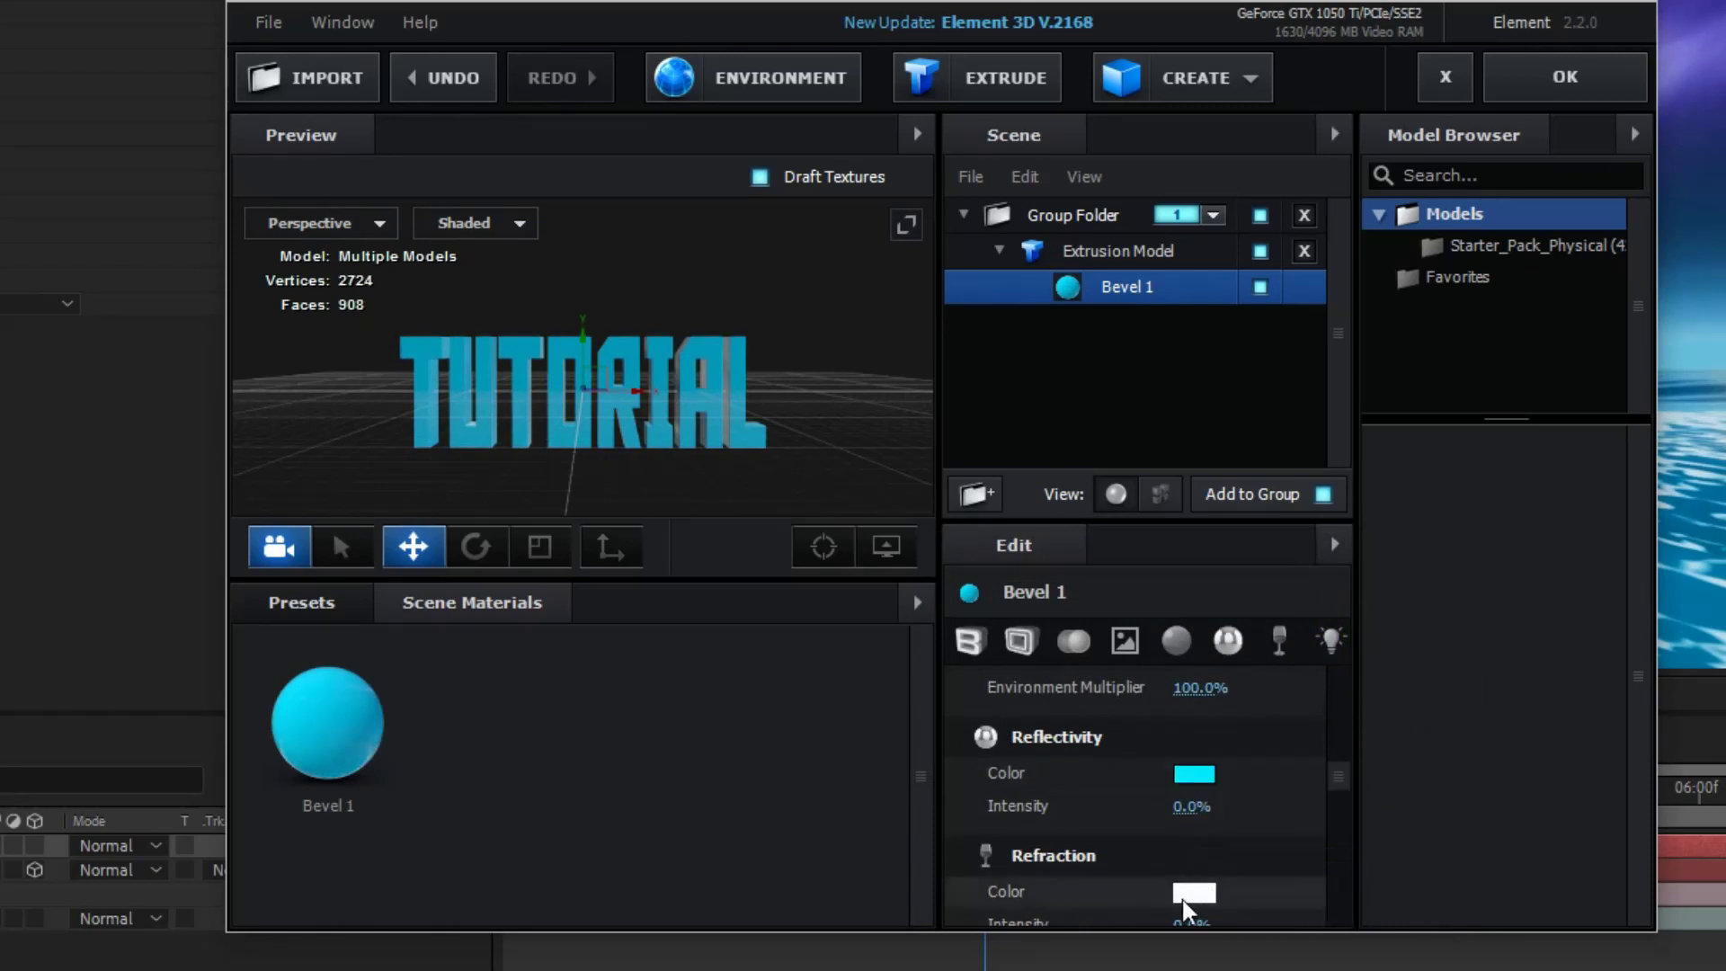
right_click(1183, 895)
left_click(1250, 969)
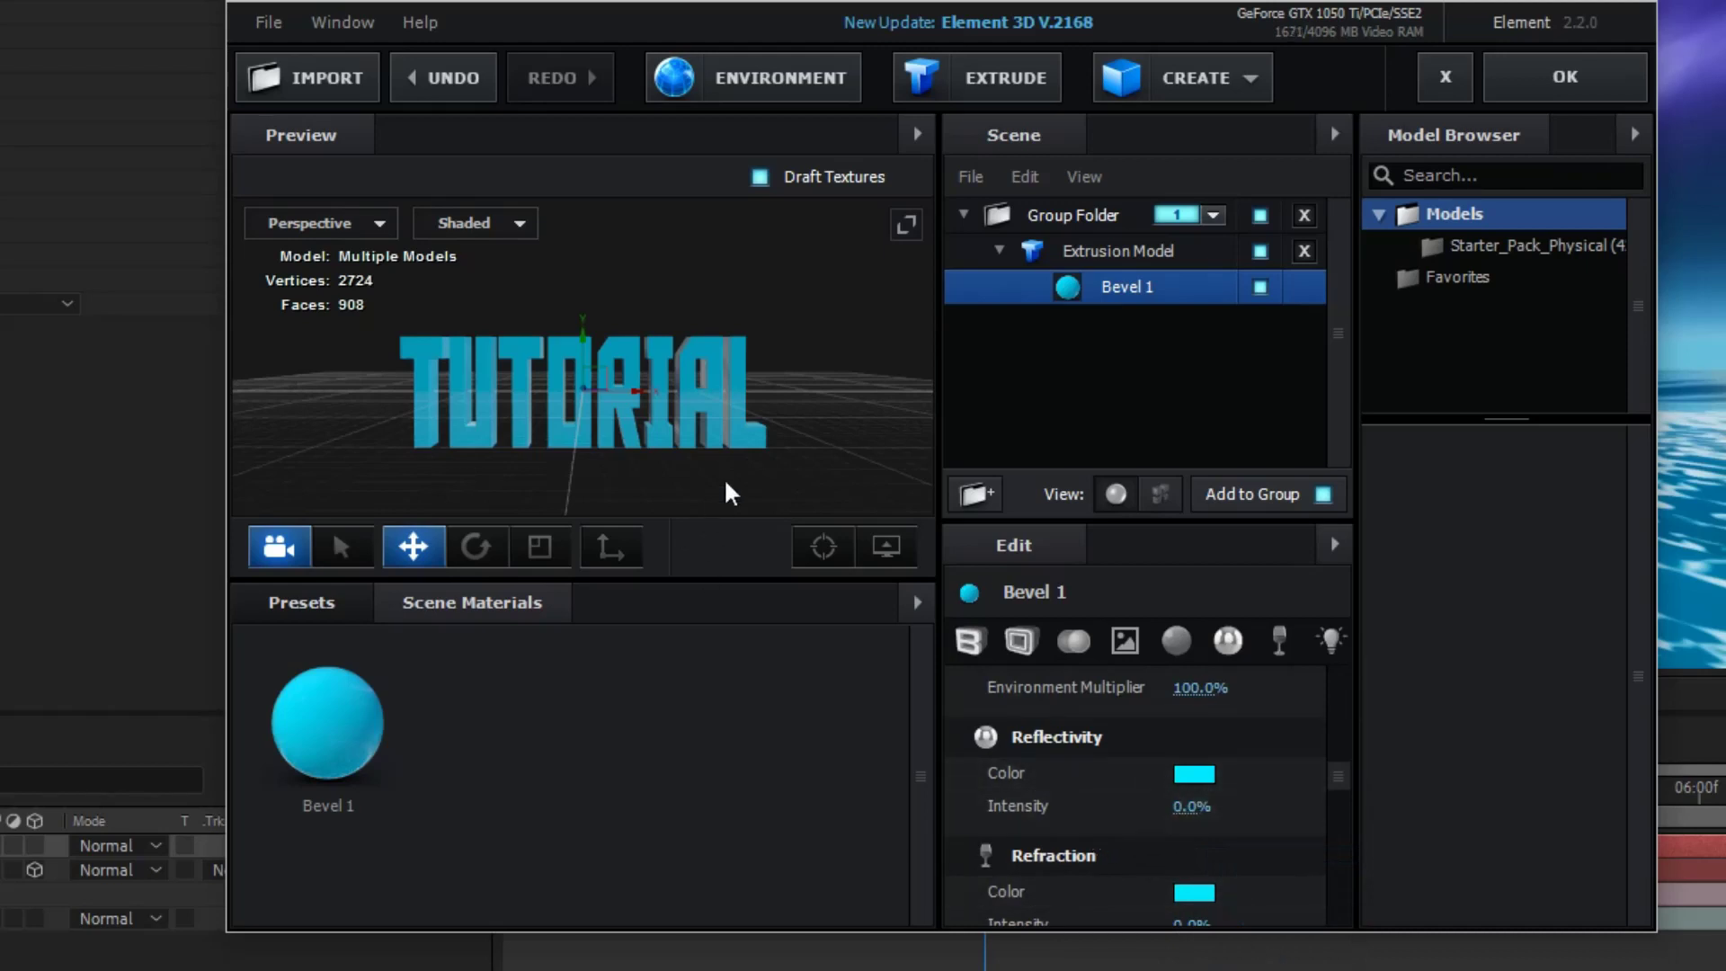
Step: Raise Bevel 1's Reflectivity Intensity and Refraction Intensity to 100%, orbiting the preview to check
mouse_move(725, 481)
left_mouse_down()
mouse_move(639, 484)
mouse_move(809, 473)
mouse_move(748, 463)
left_mouse_up()
left_click_drag(1183, 808, 1456, 813)
scroll(1329, 823, "down", 1)
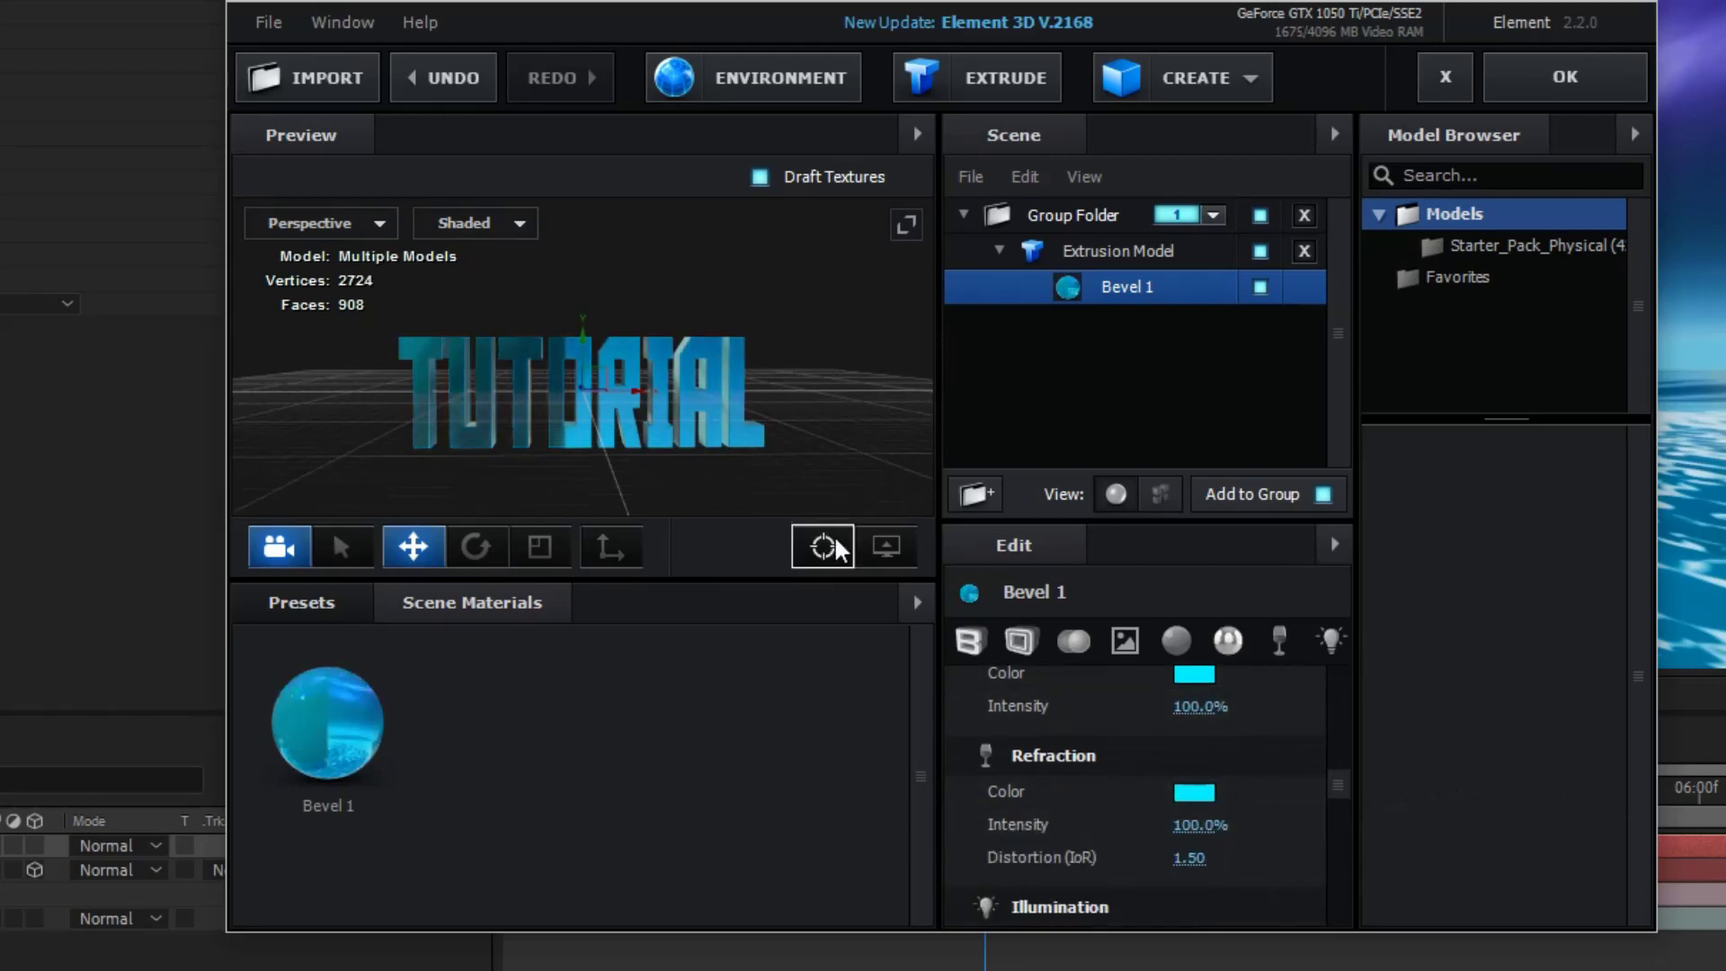
left_click_drag(782, 499, 703, 428)
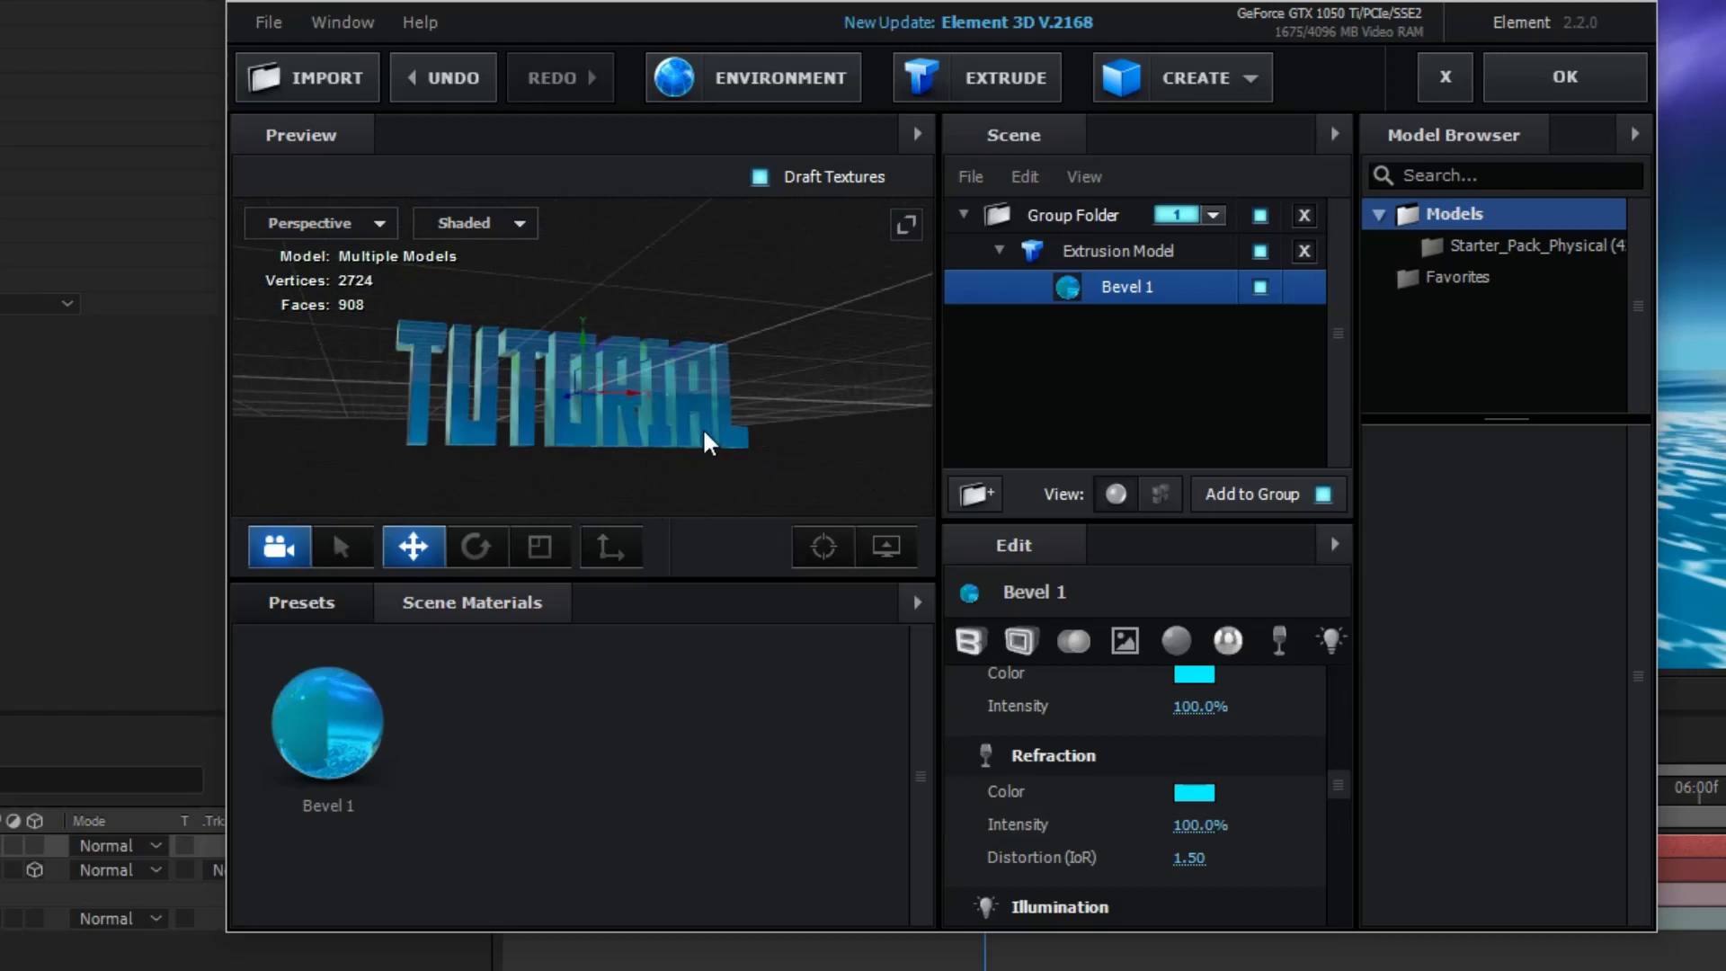
scroll(1022, 712, "down", 3)
scroll(1038, 773, "down", 3)
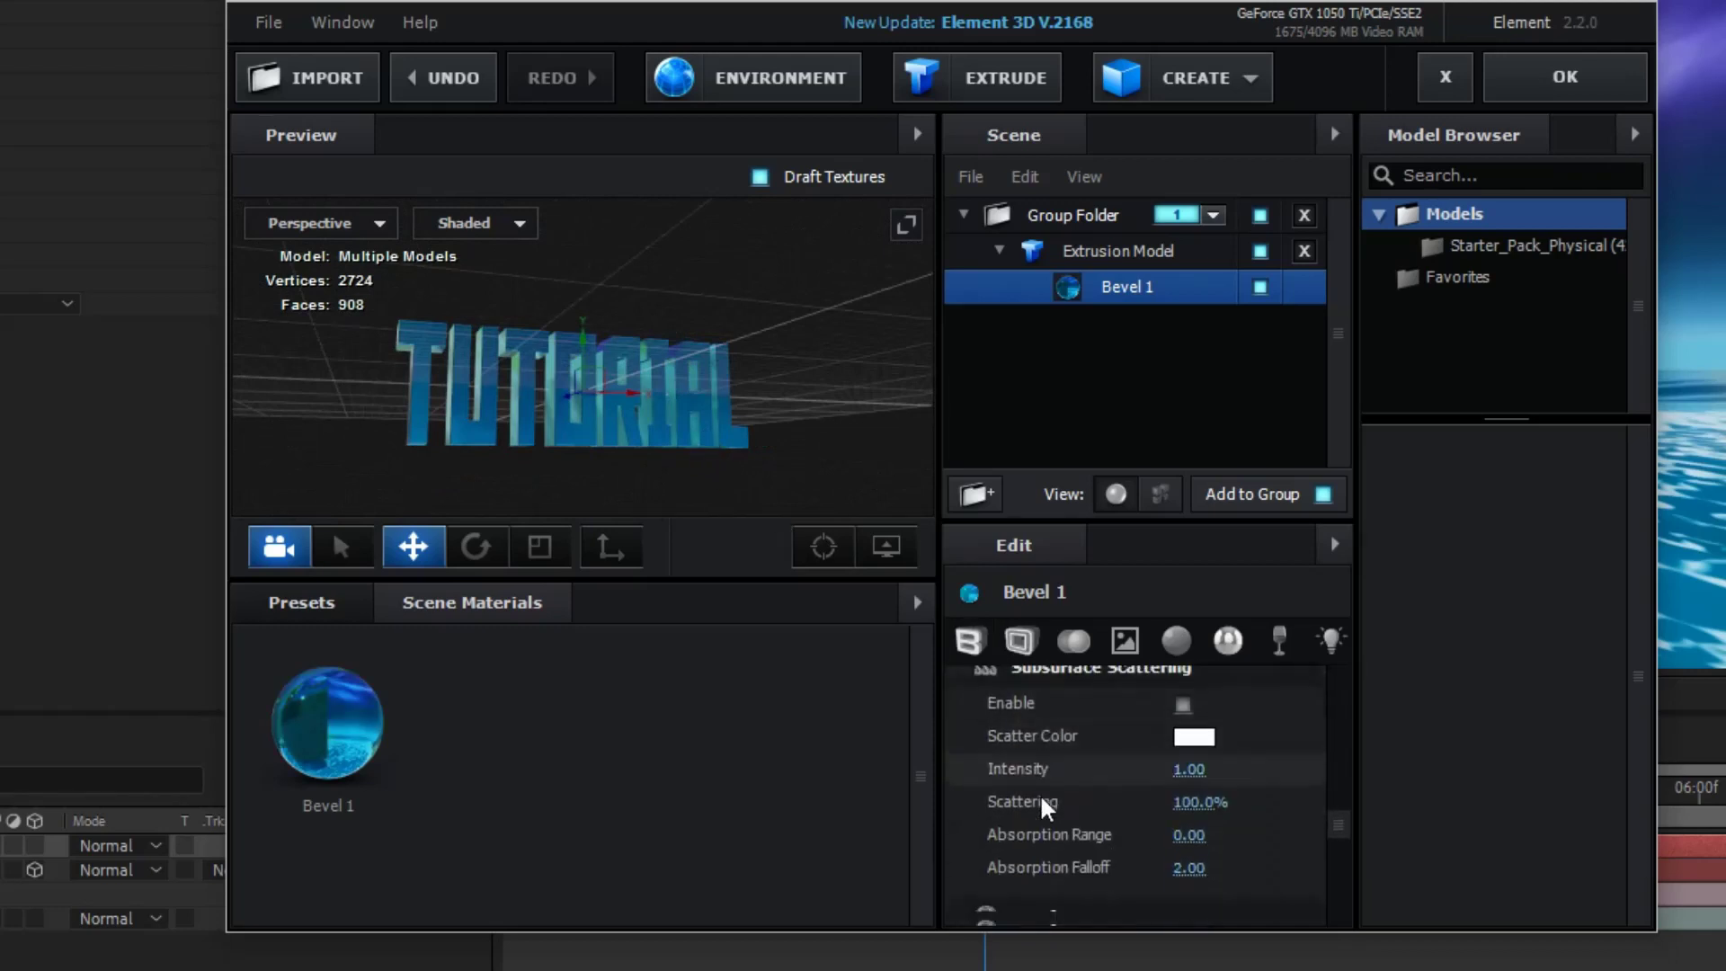
scroll(1043, 787, "up", 8)
scroll(1054, 779, "up", 2)
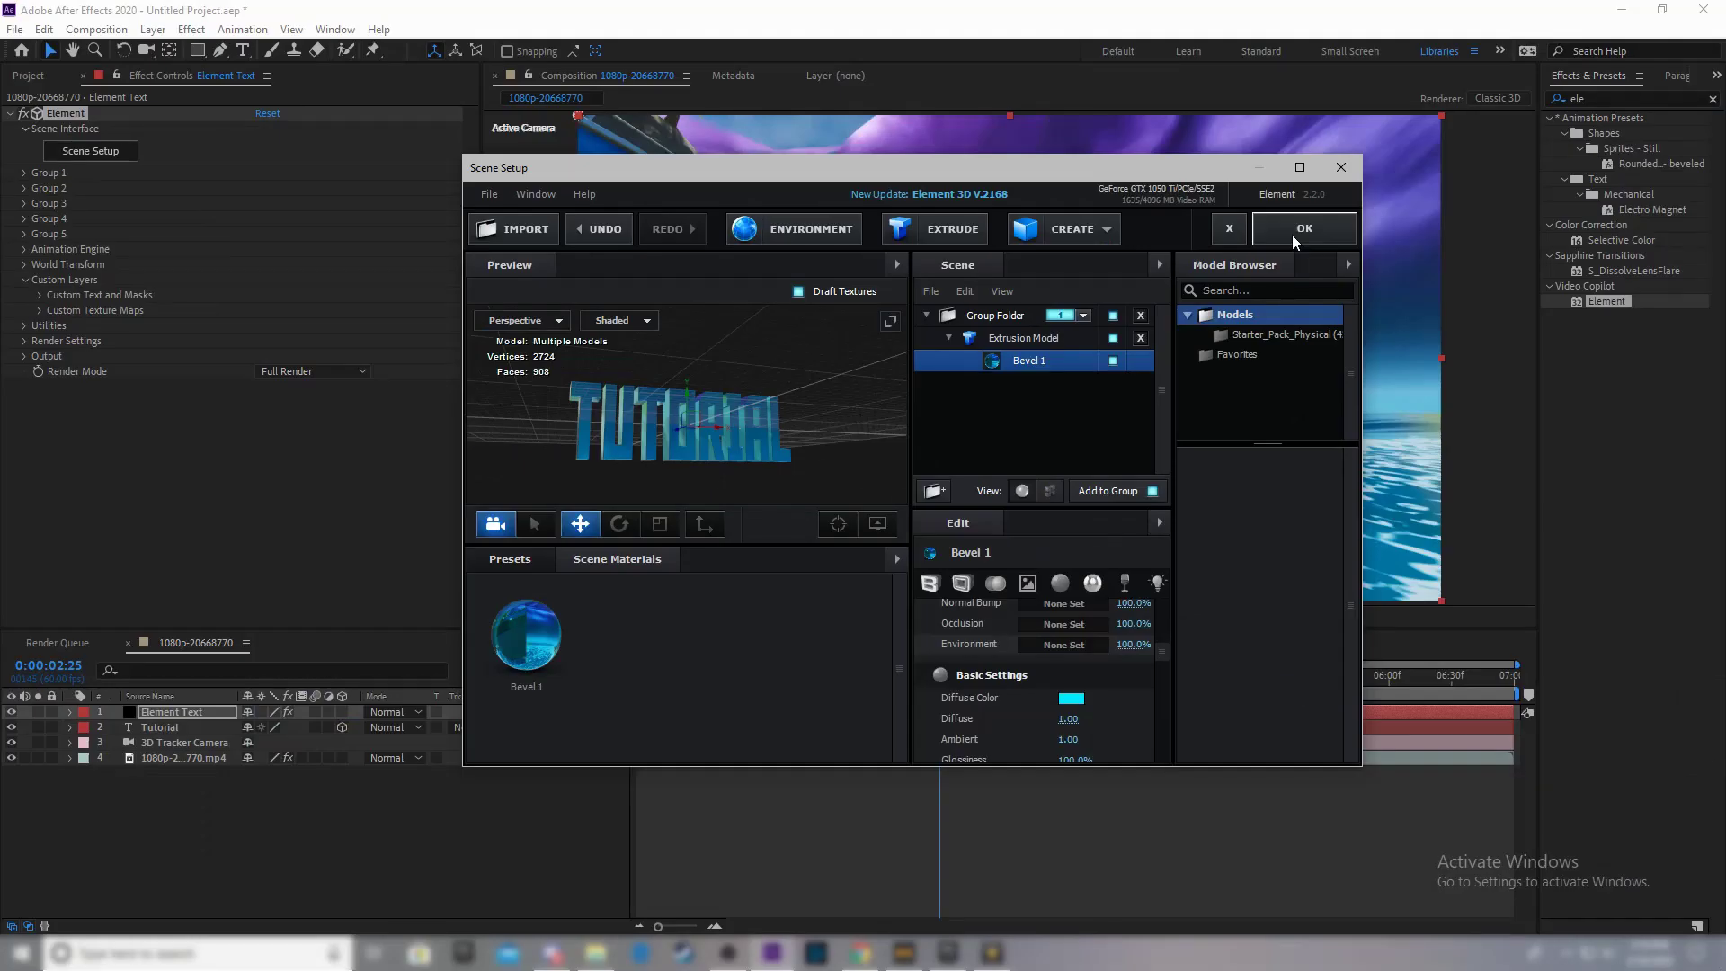
Step: Apply the Element scene, move to 0:00:04:04, and set viewer resolution to Quarter
left_click(1291, 234)
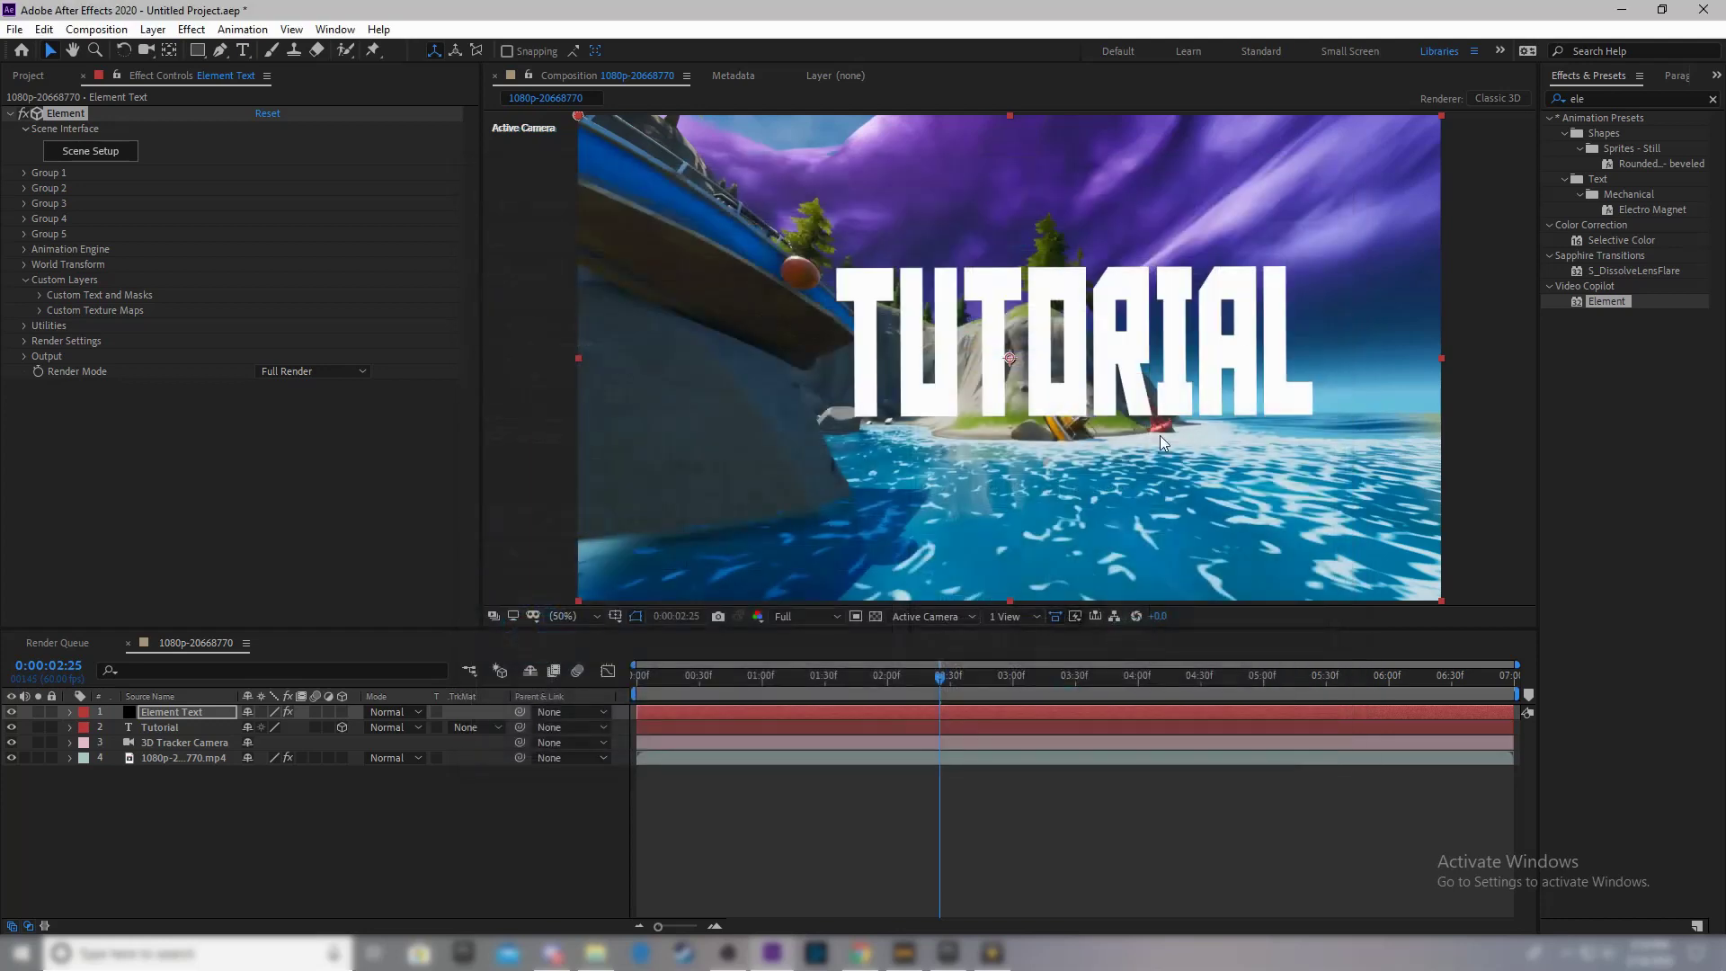
left_click_drag(972, 681, 1147, 683)
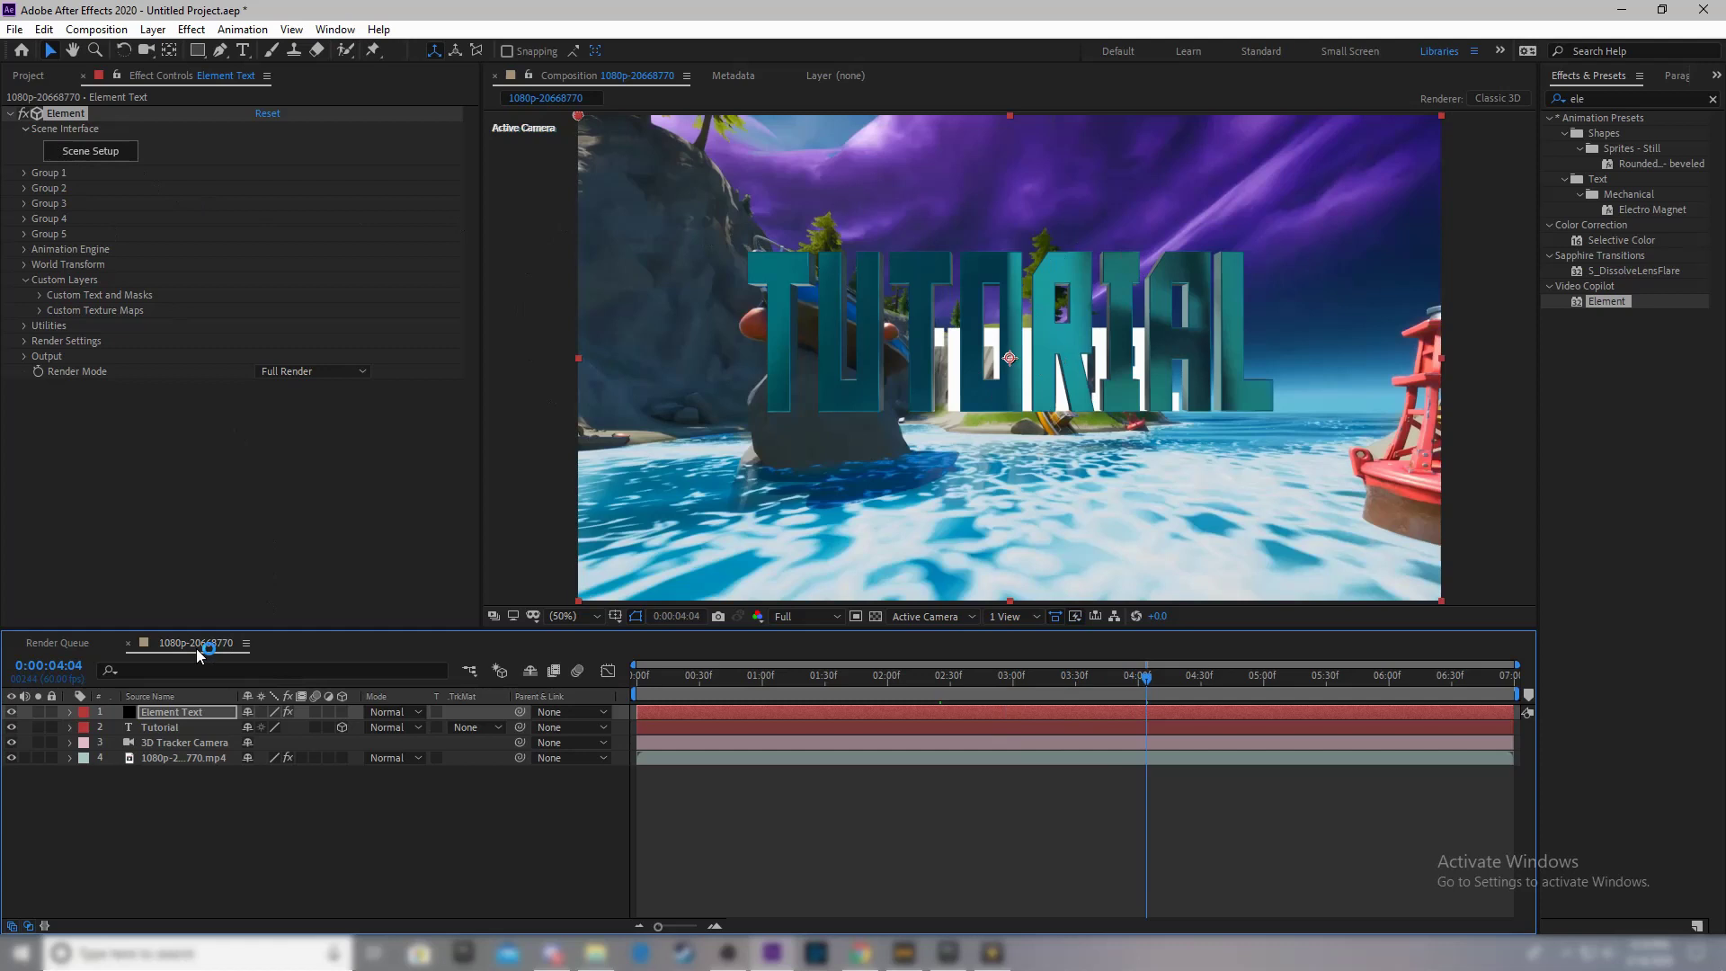
left_click(781, 617)
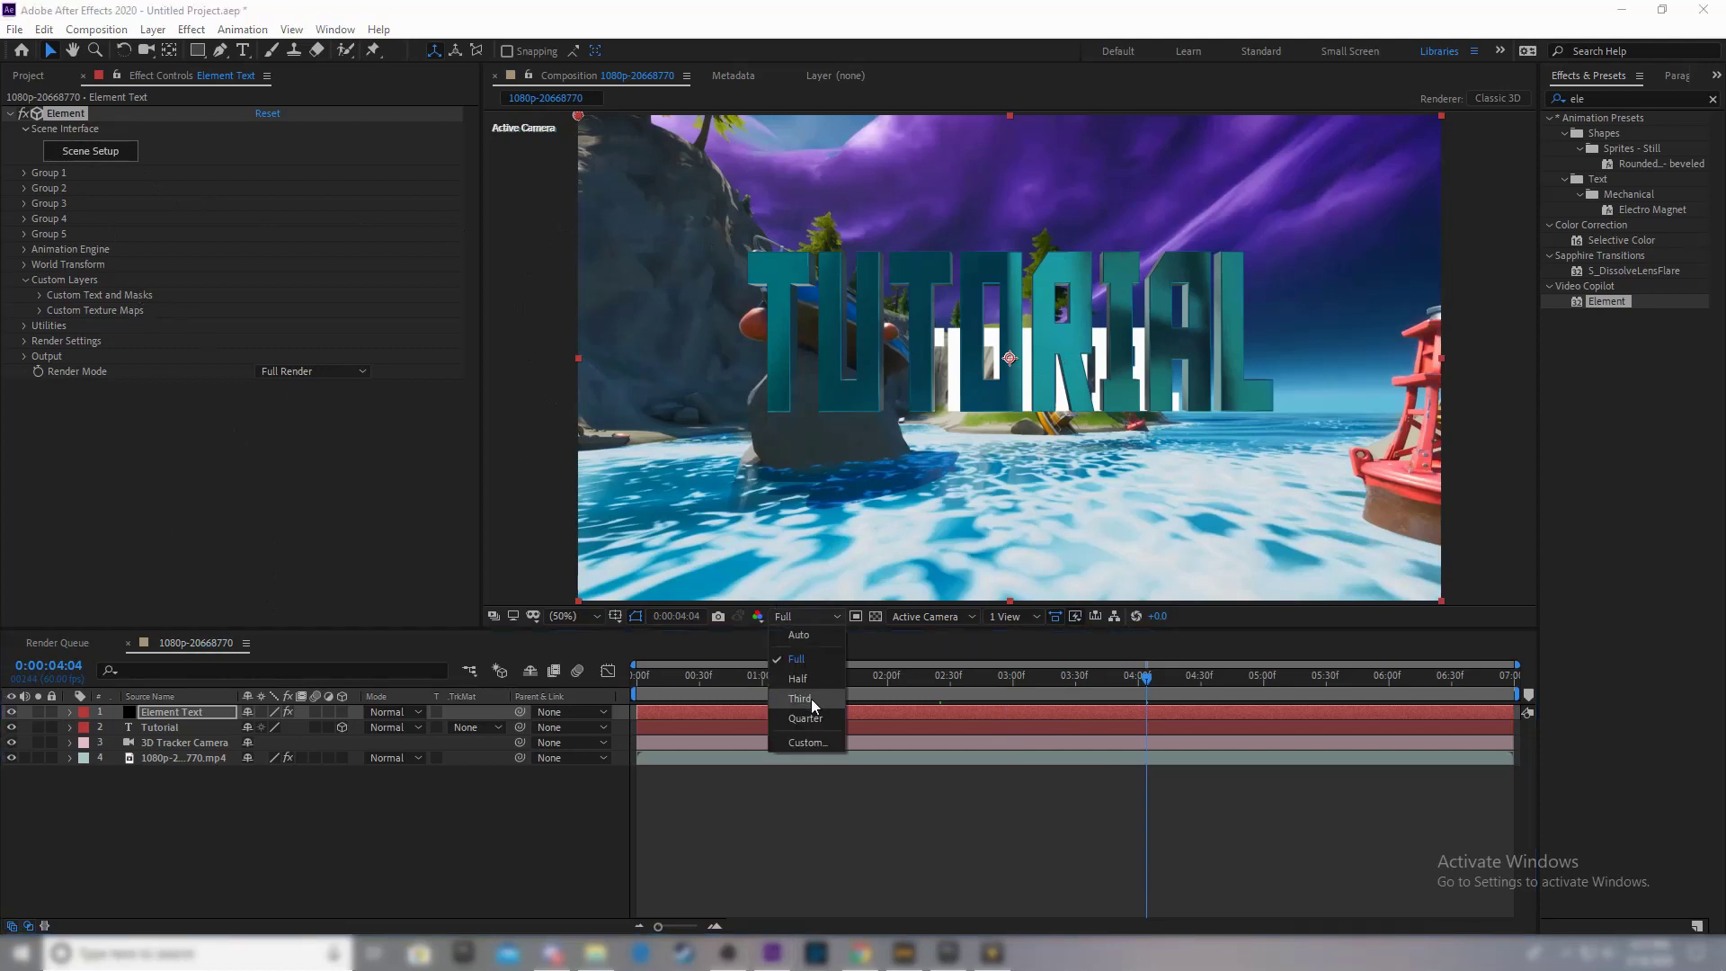
left_click(809, 717)
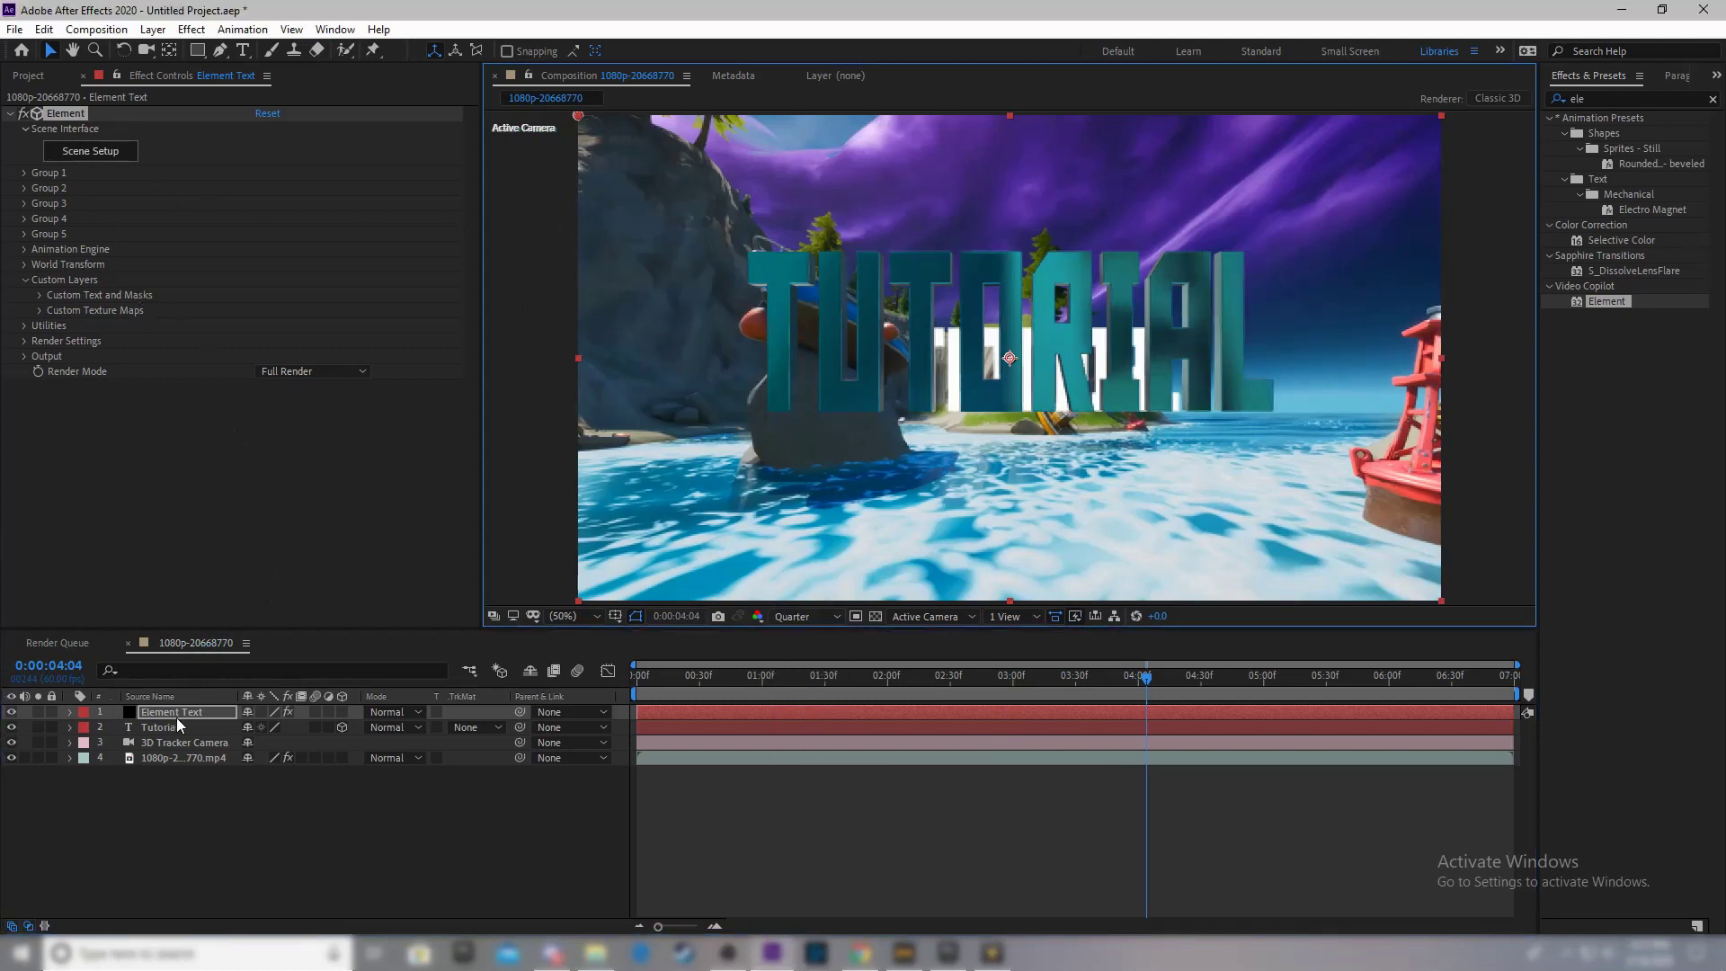
Step: Expand Element's Group 1 and Particle Replicator settings in Effect Controls
left_click(26, 173)
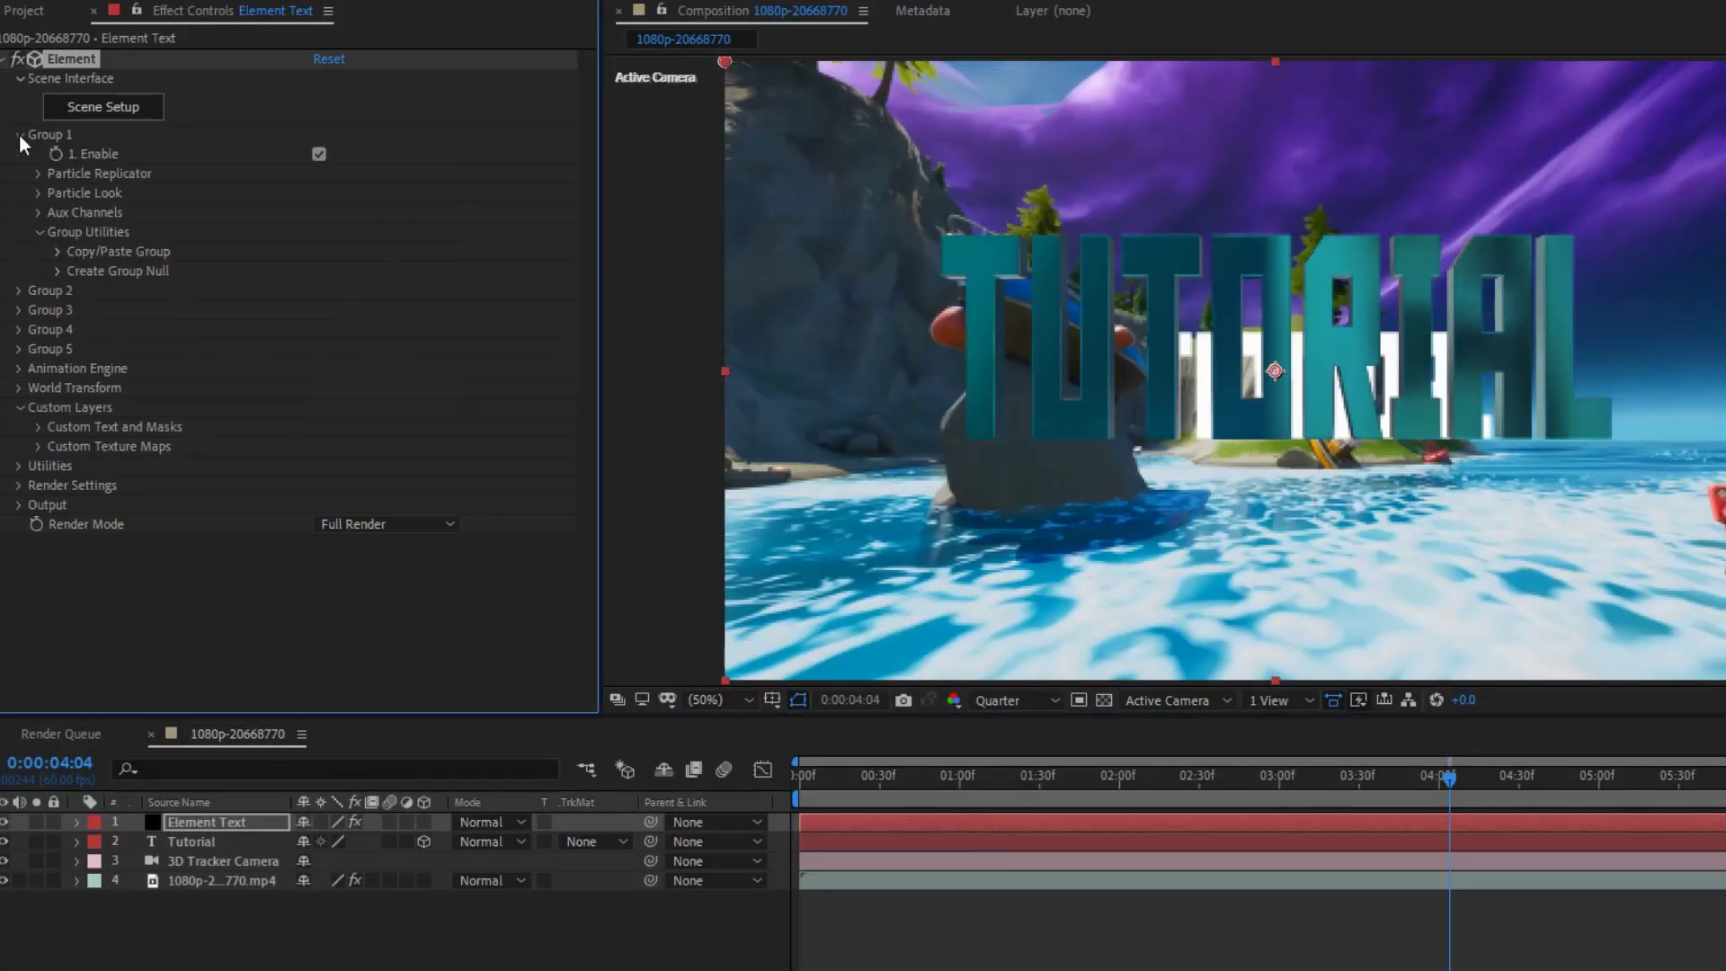
left_click(38, 193)
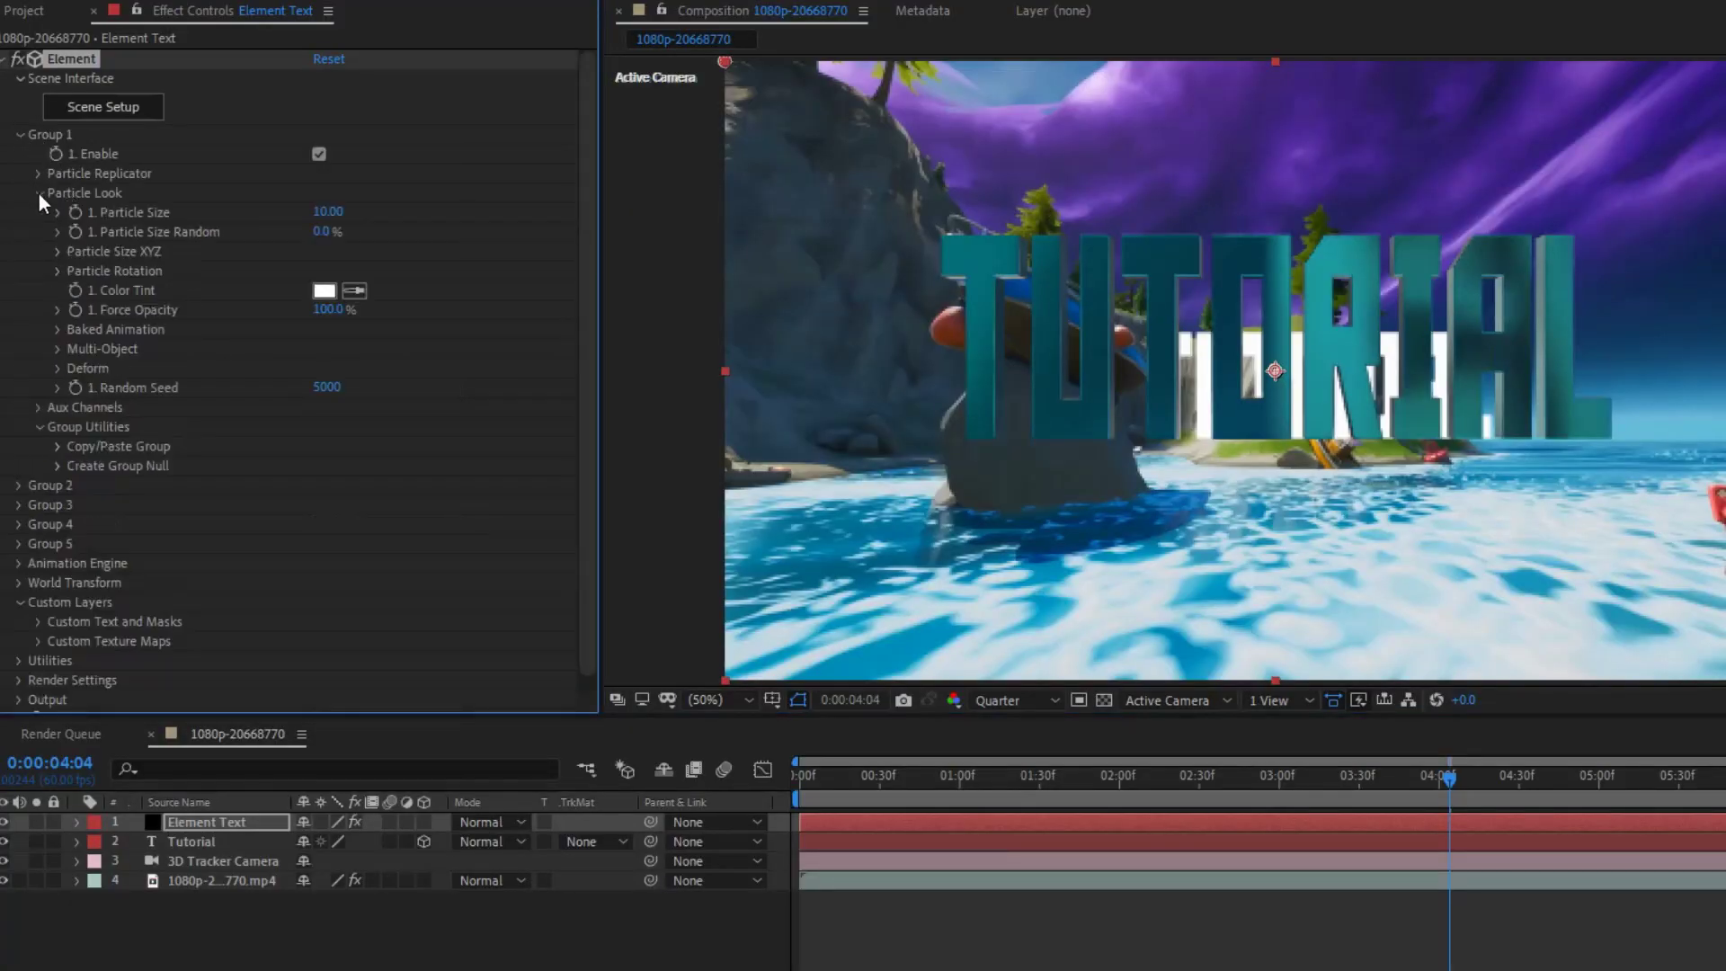
left_click(39, 193)
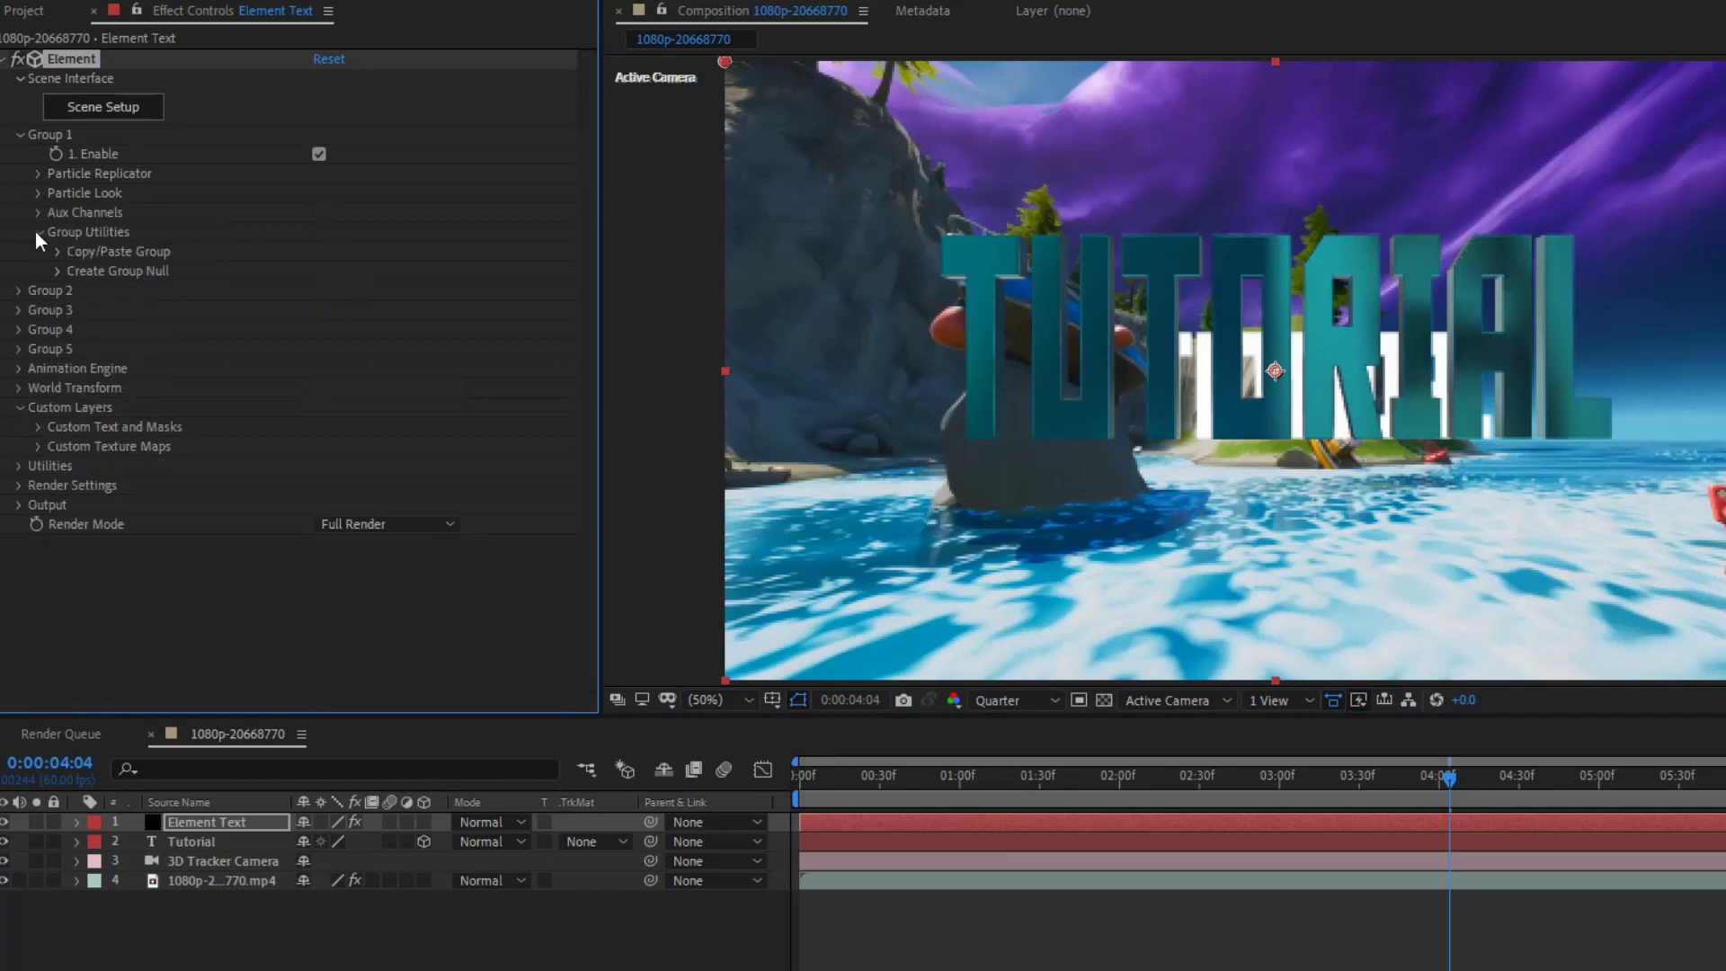
left_click(39, 194)
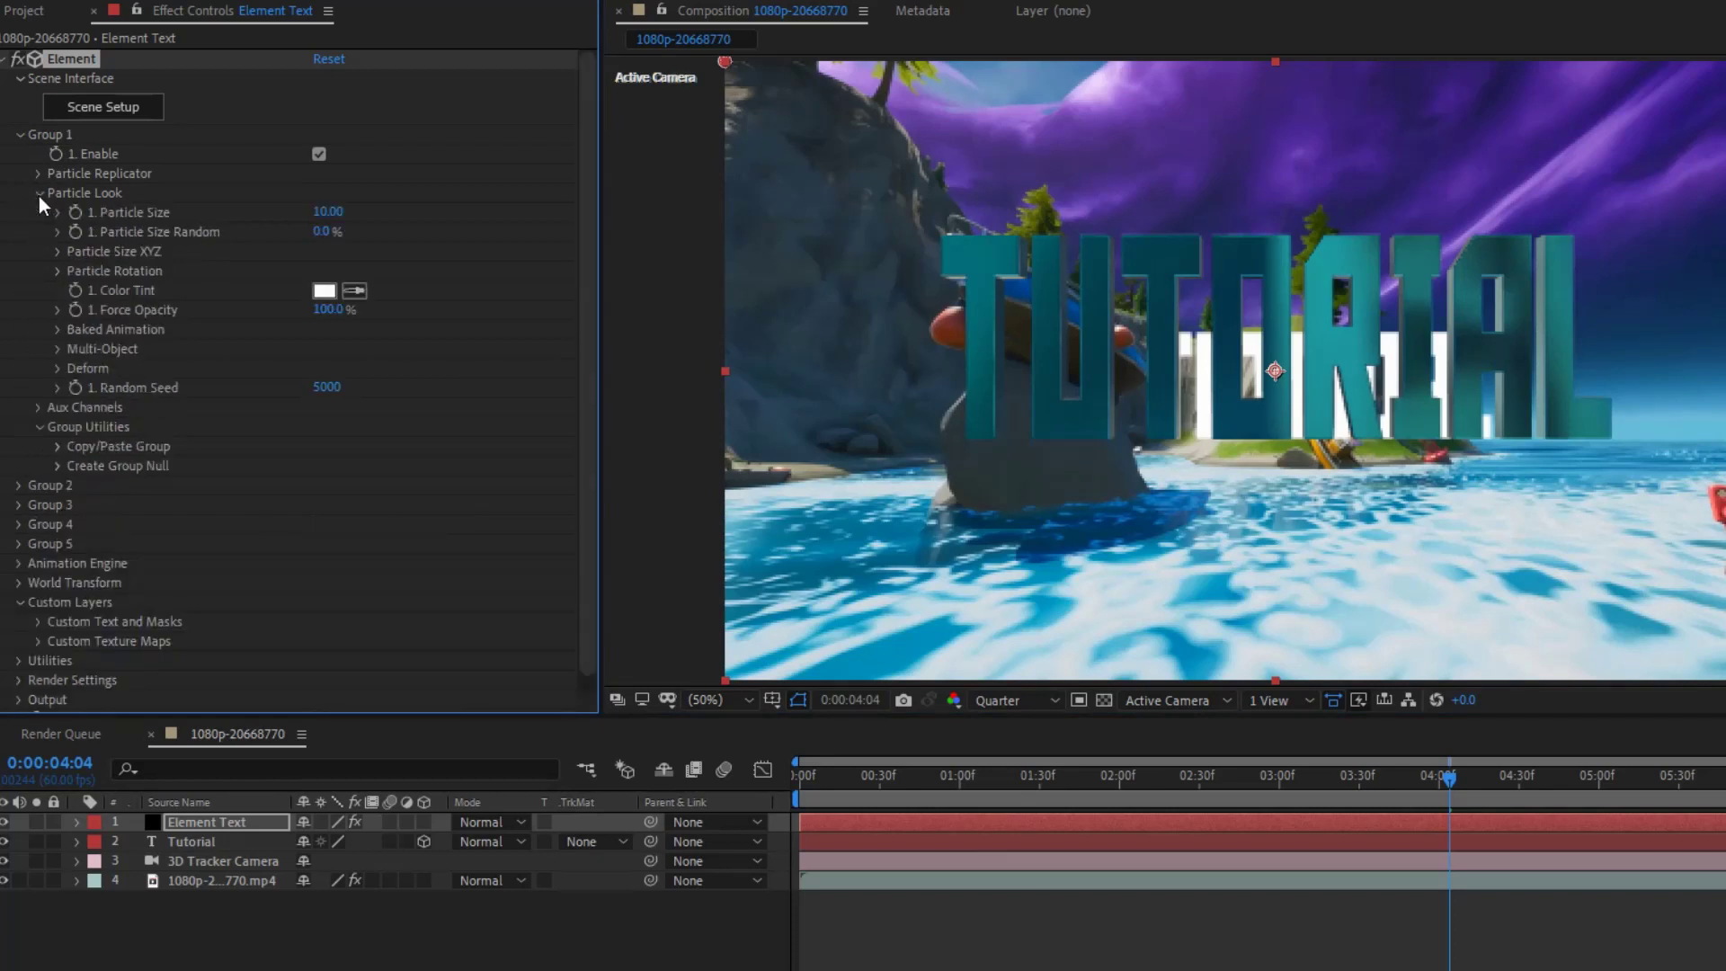
left_click(39, 194)
left_click(37, 174)
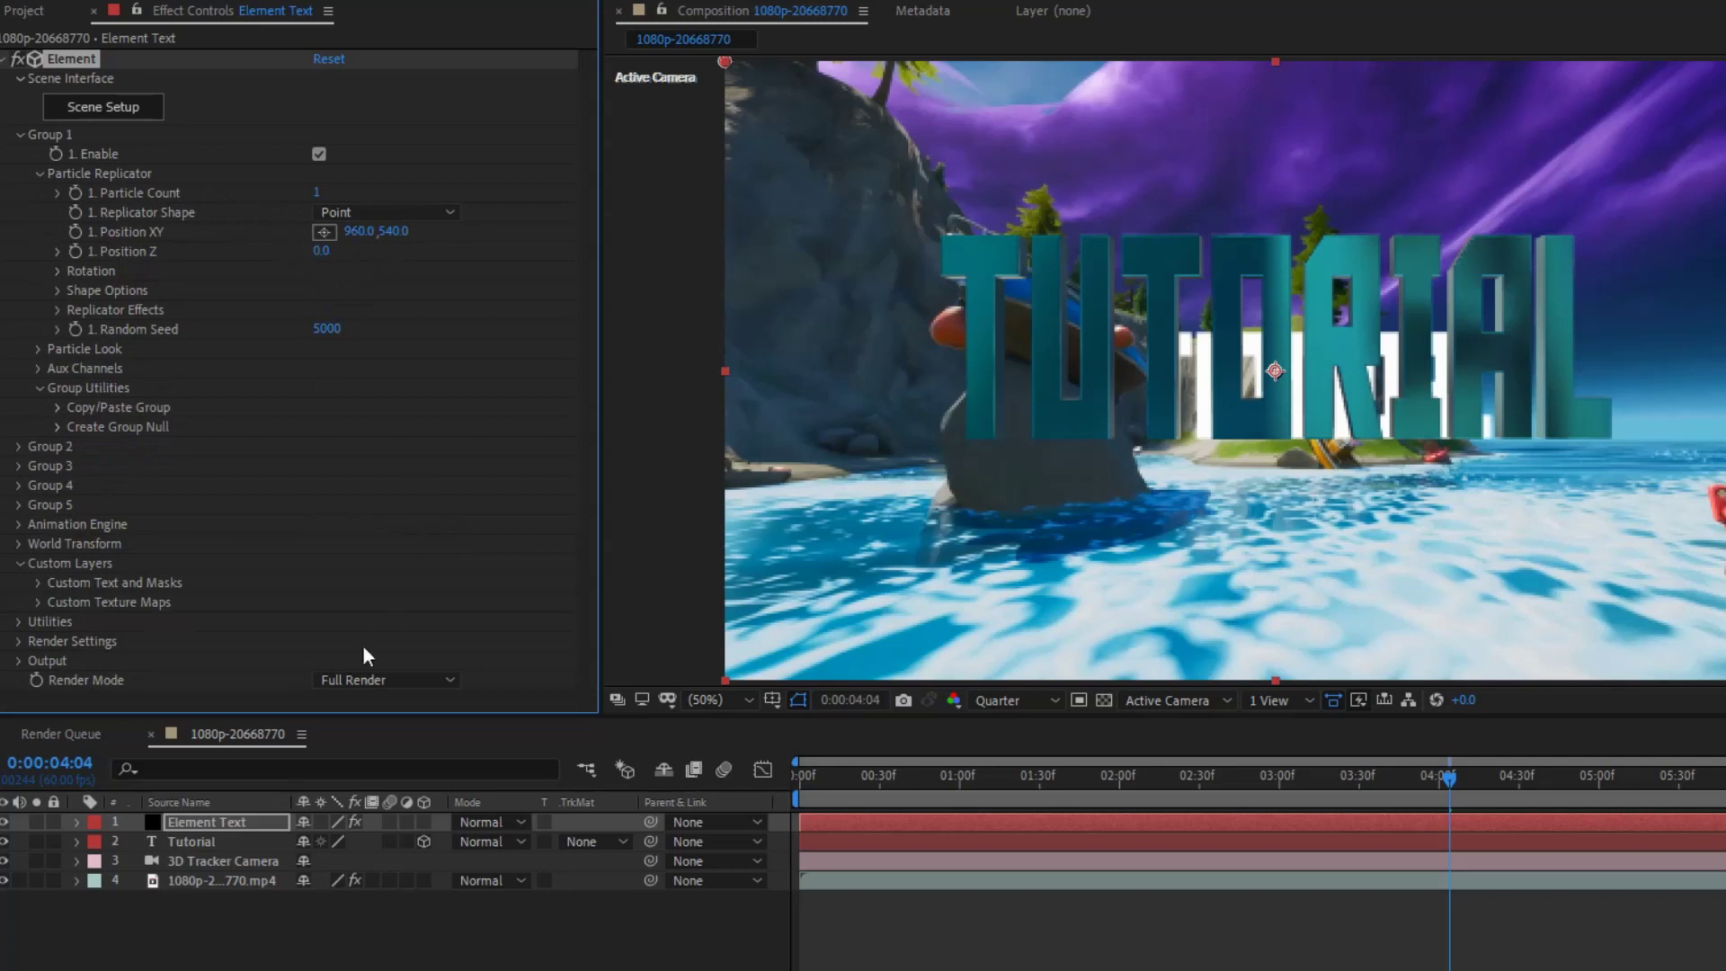
Step: Copy the Tutorial layer's Position X (1068.4) into Element's Position XY X value
left_click(197, 843)
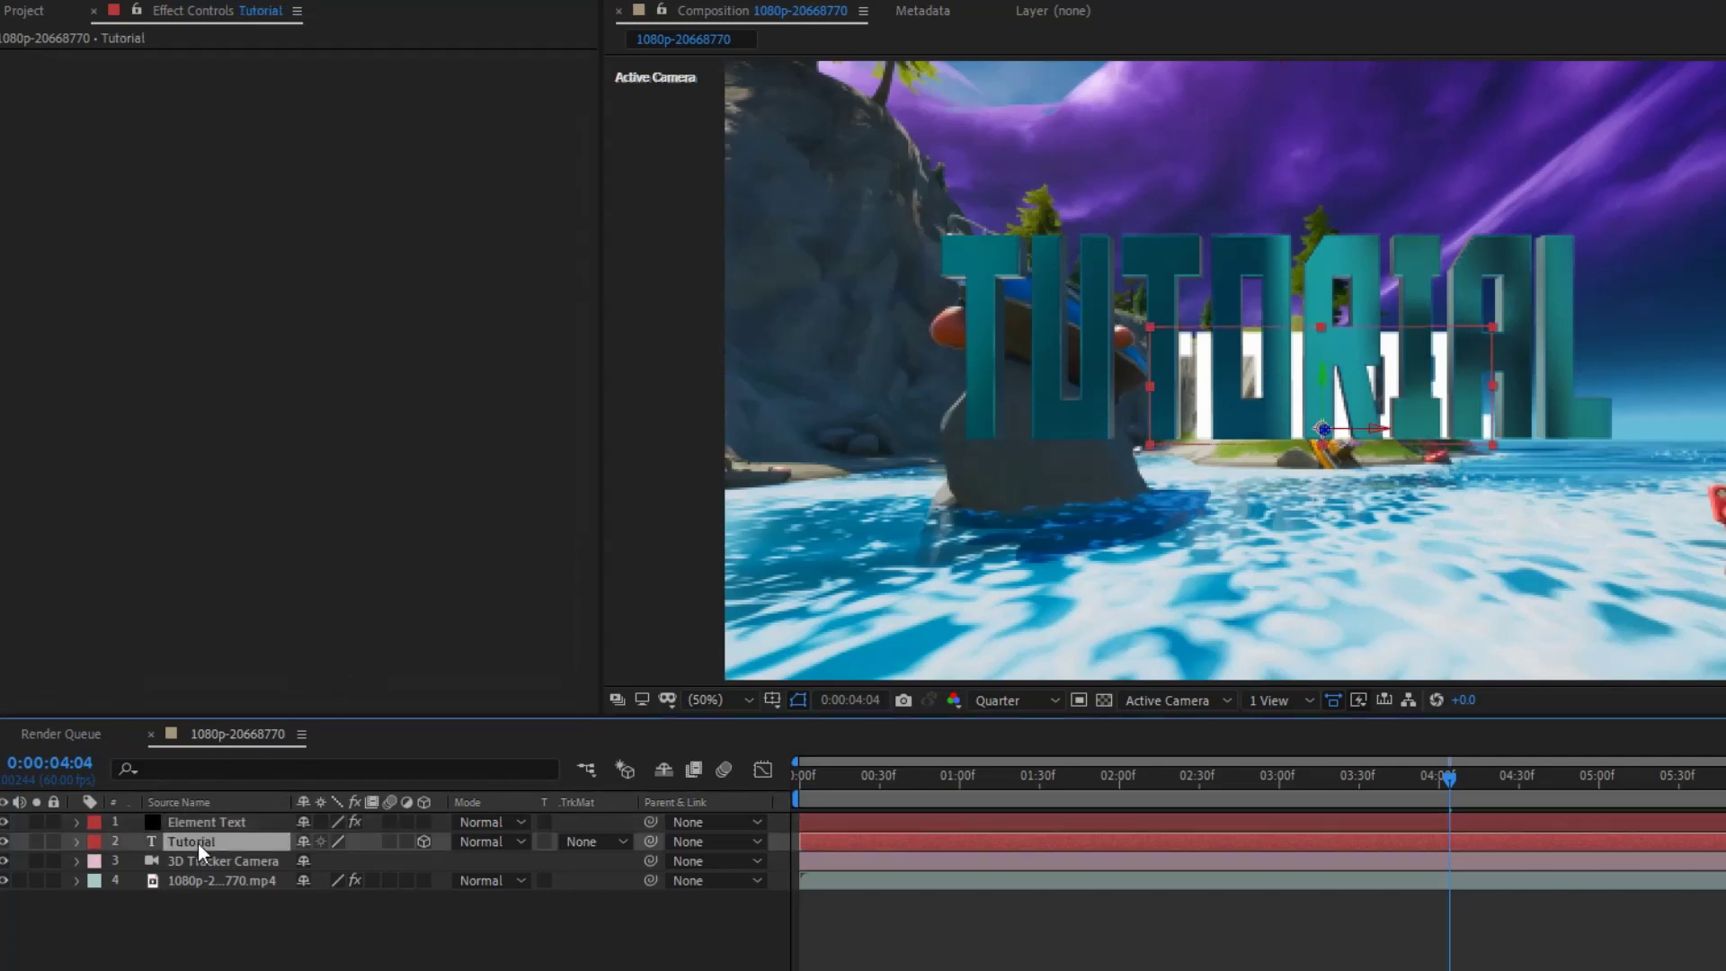
key("p")
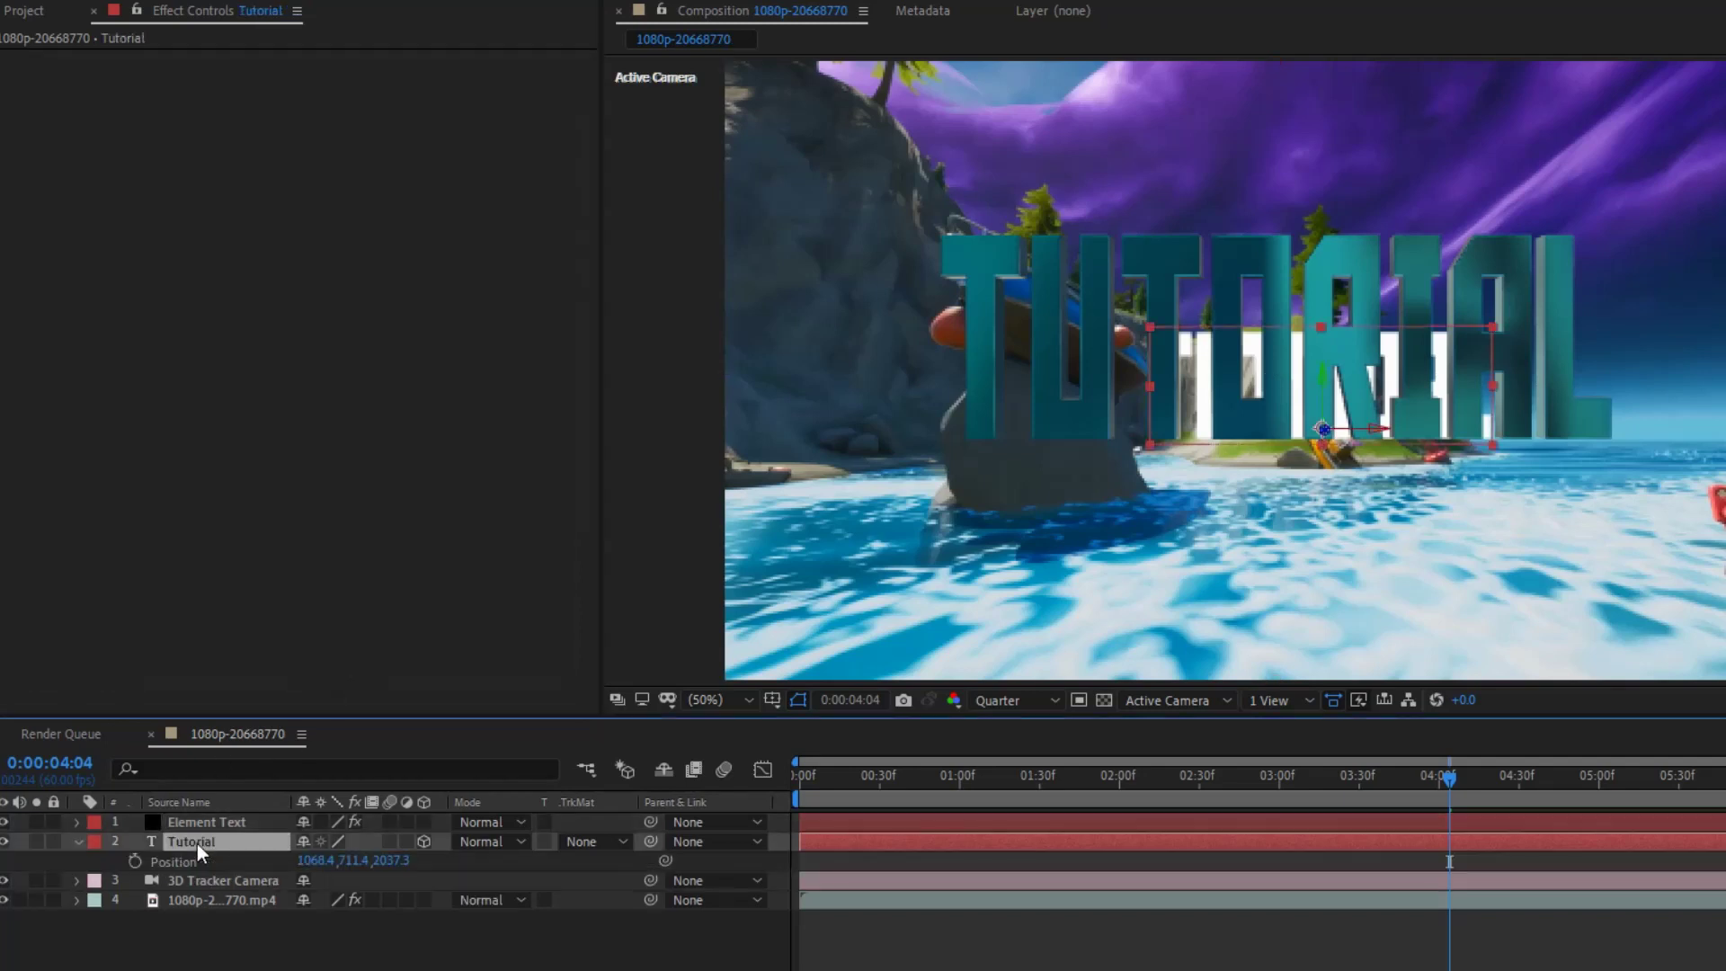
right_click(308, 863)
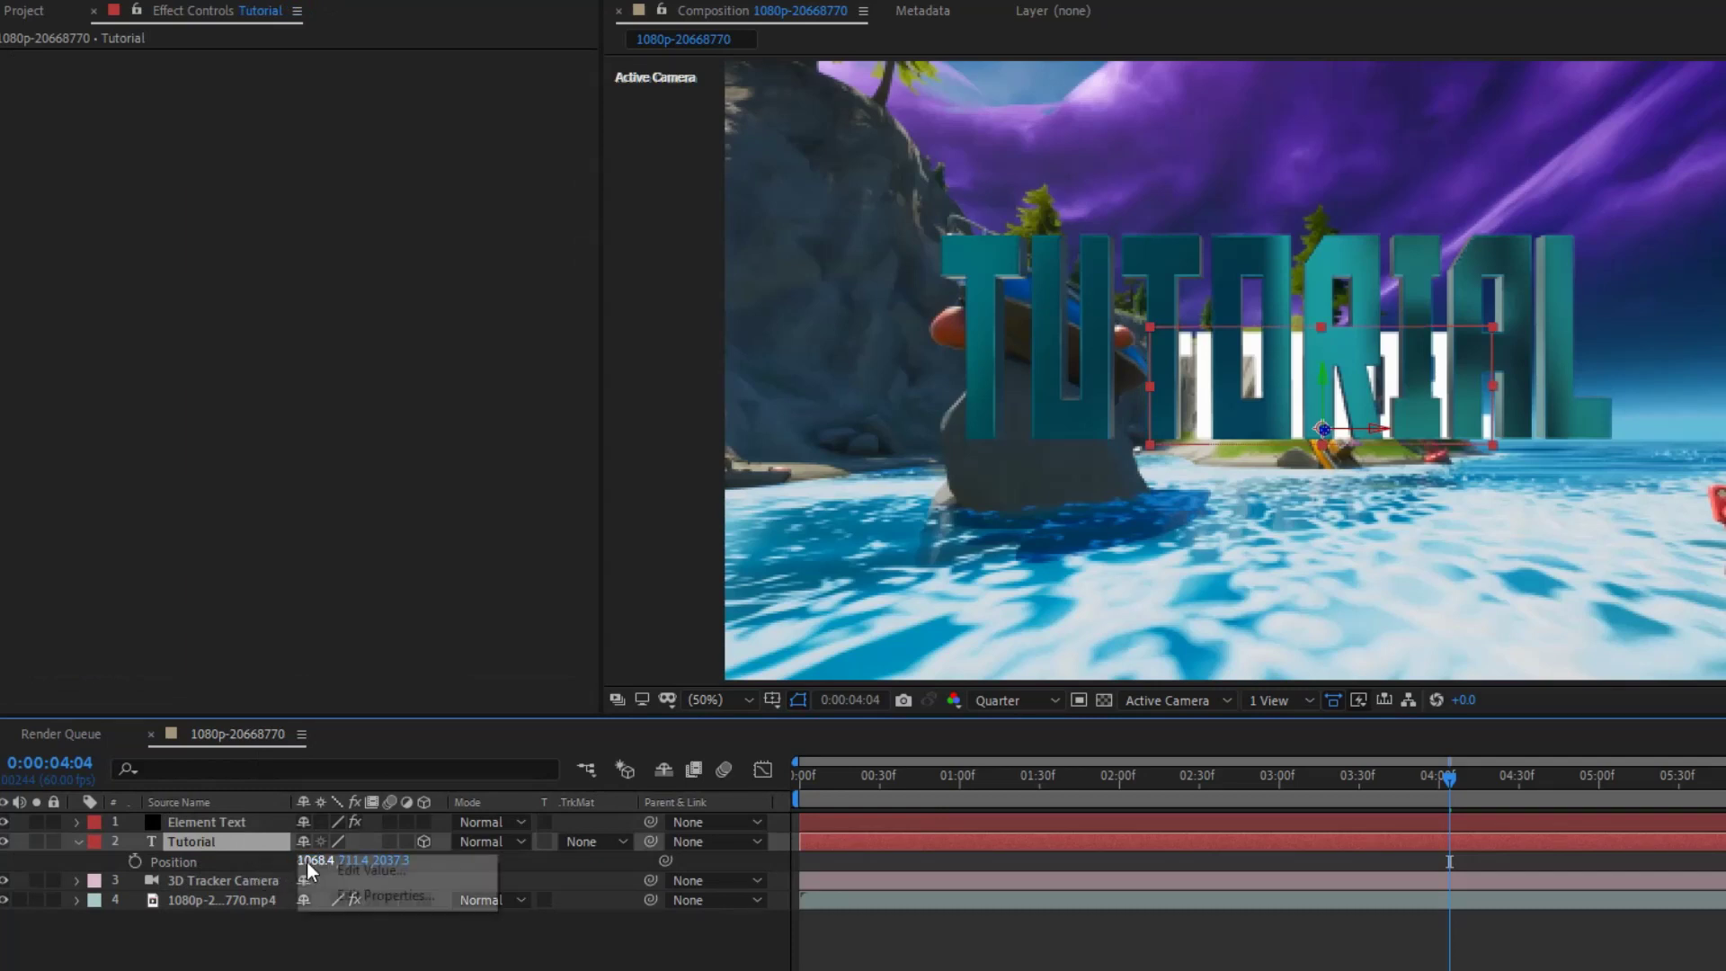
left_click(274, 863)
left_click(316, 861)
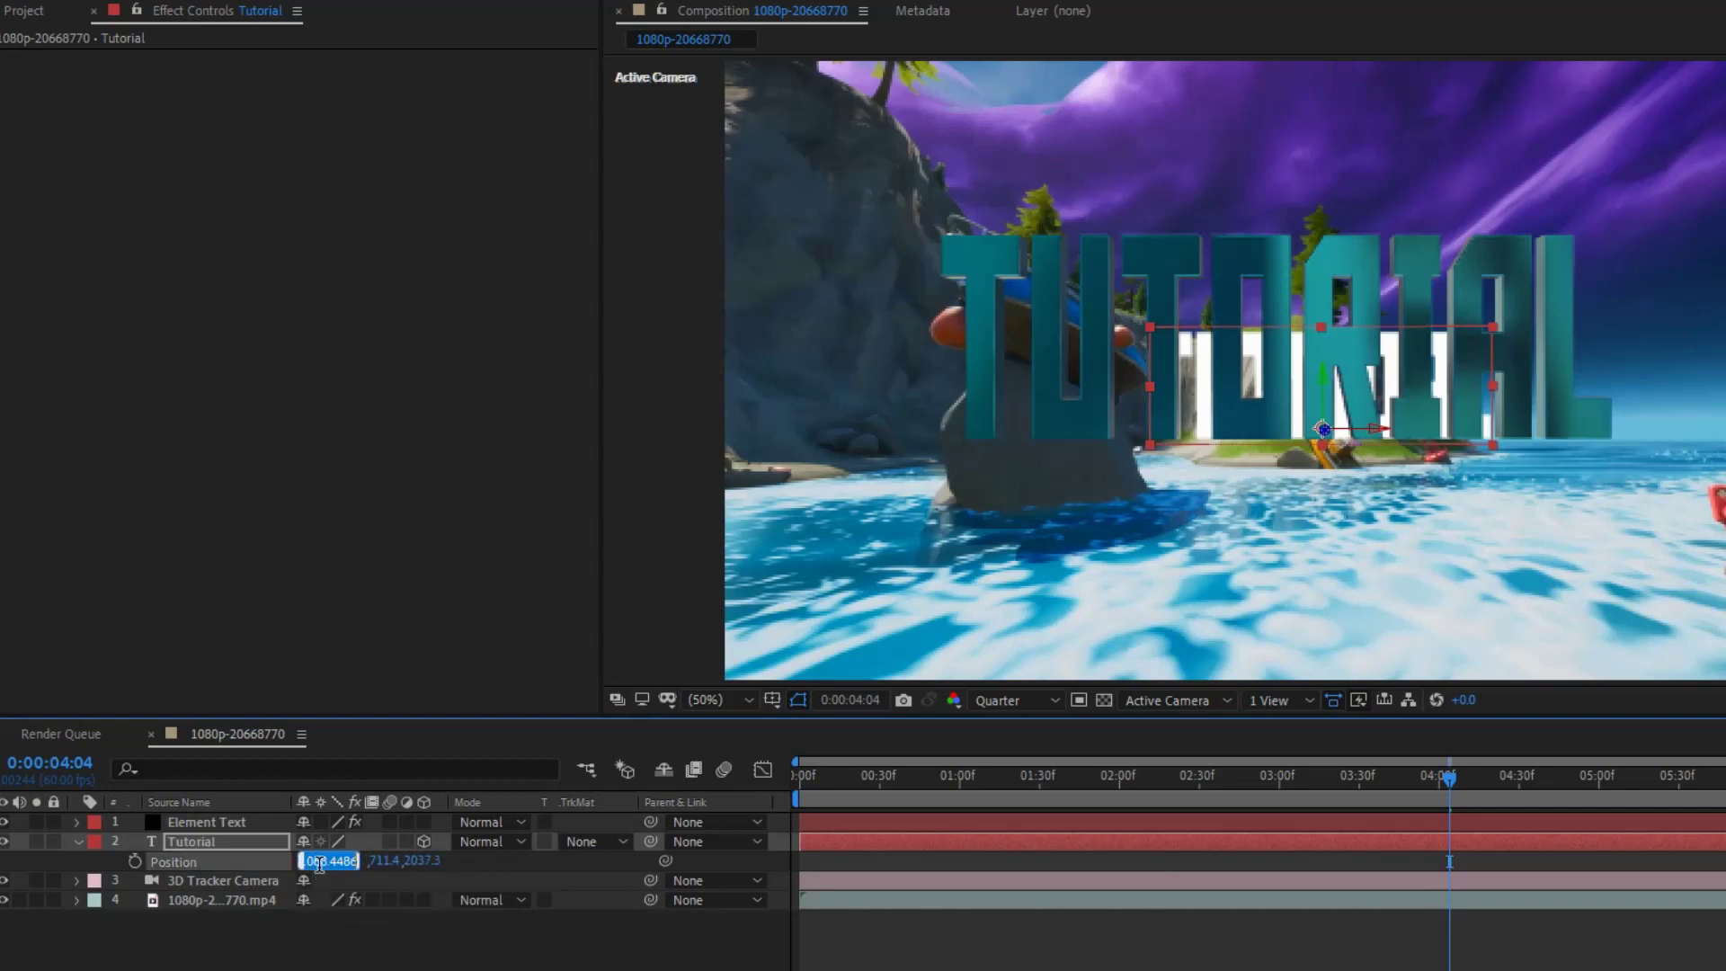
right_click(317, 864)
left_click(375, 623)
left_click(203, 821)
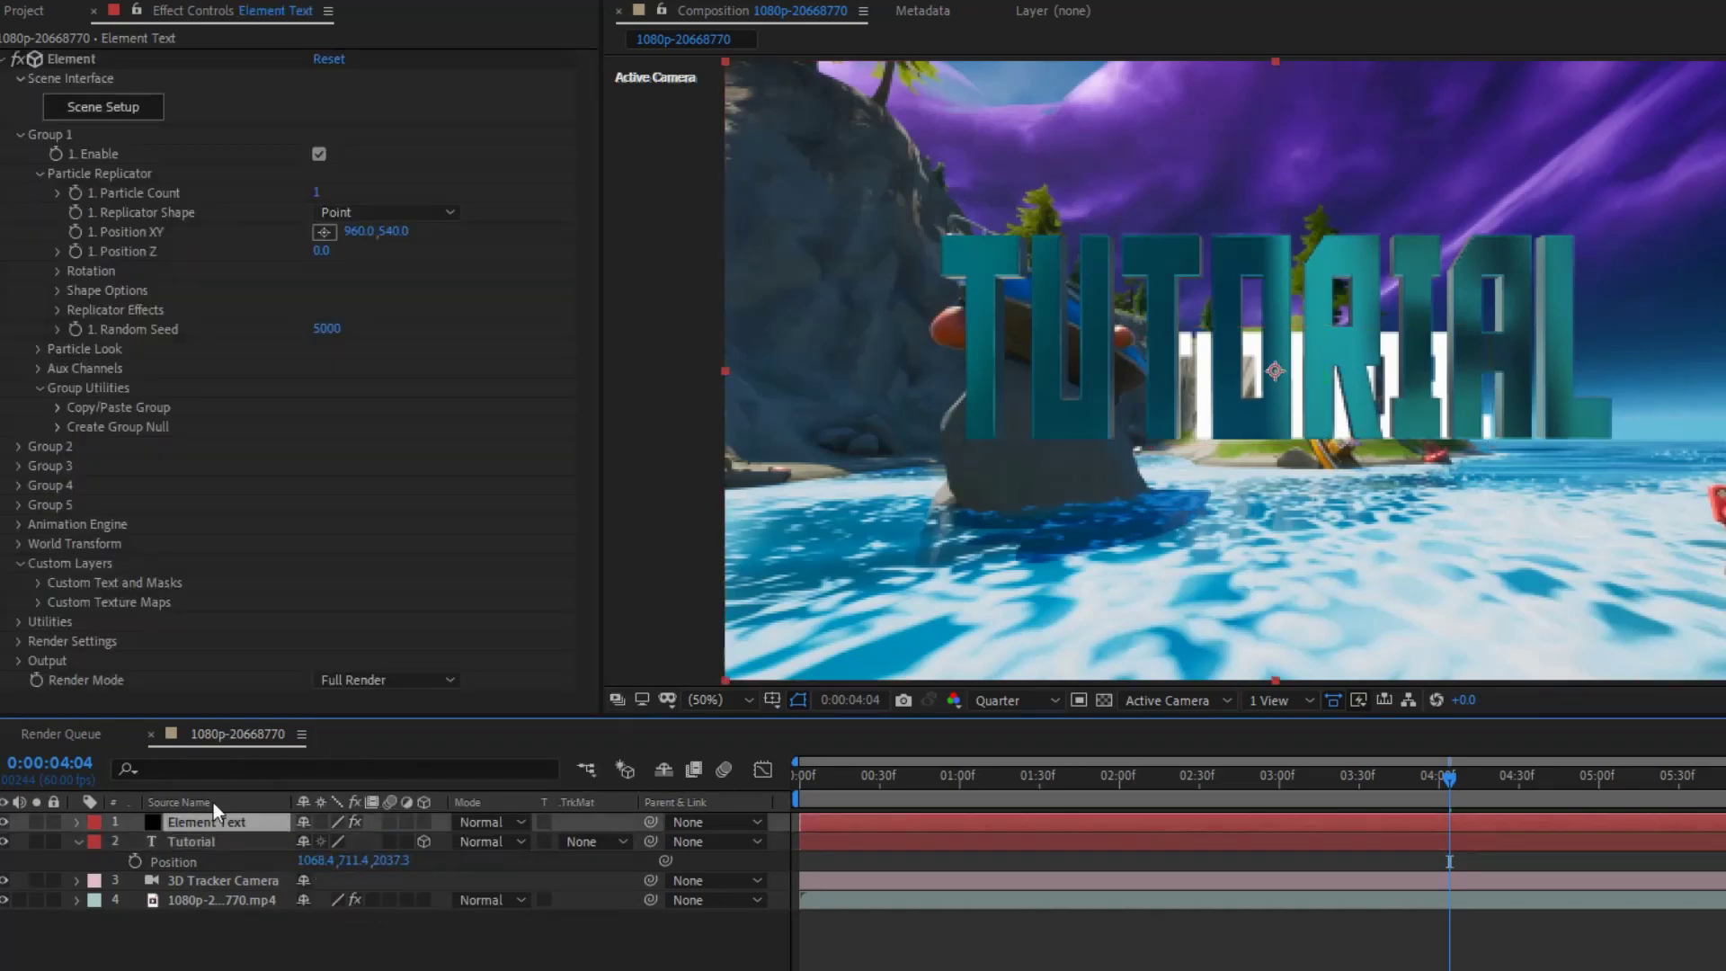
left_click(358, 231)
right_click(360, 232)
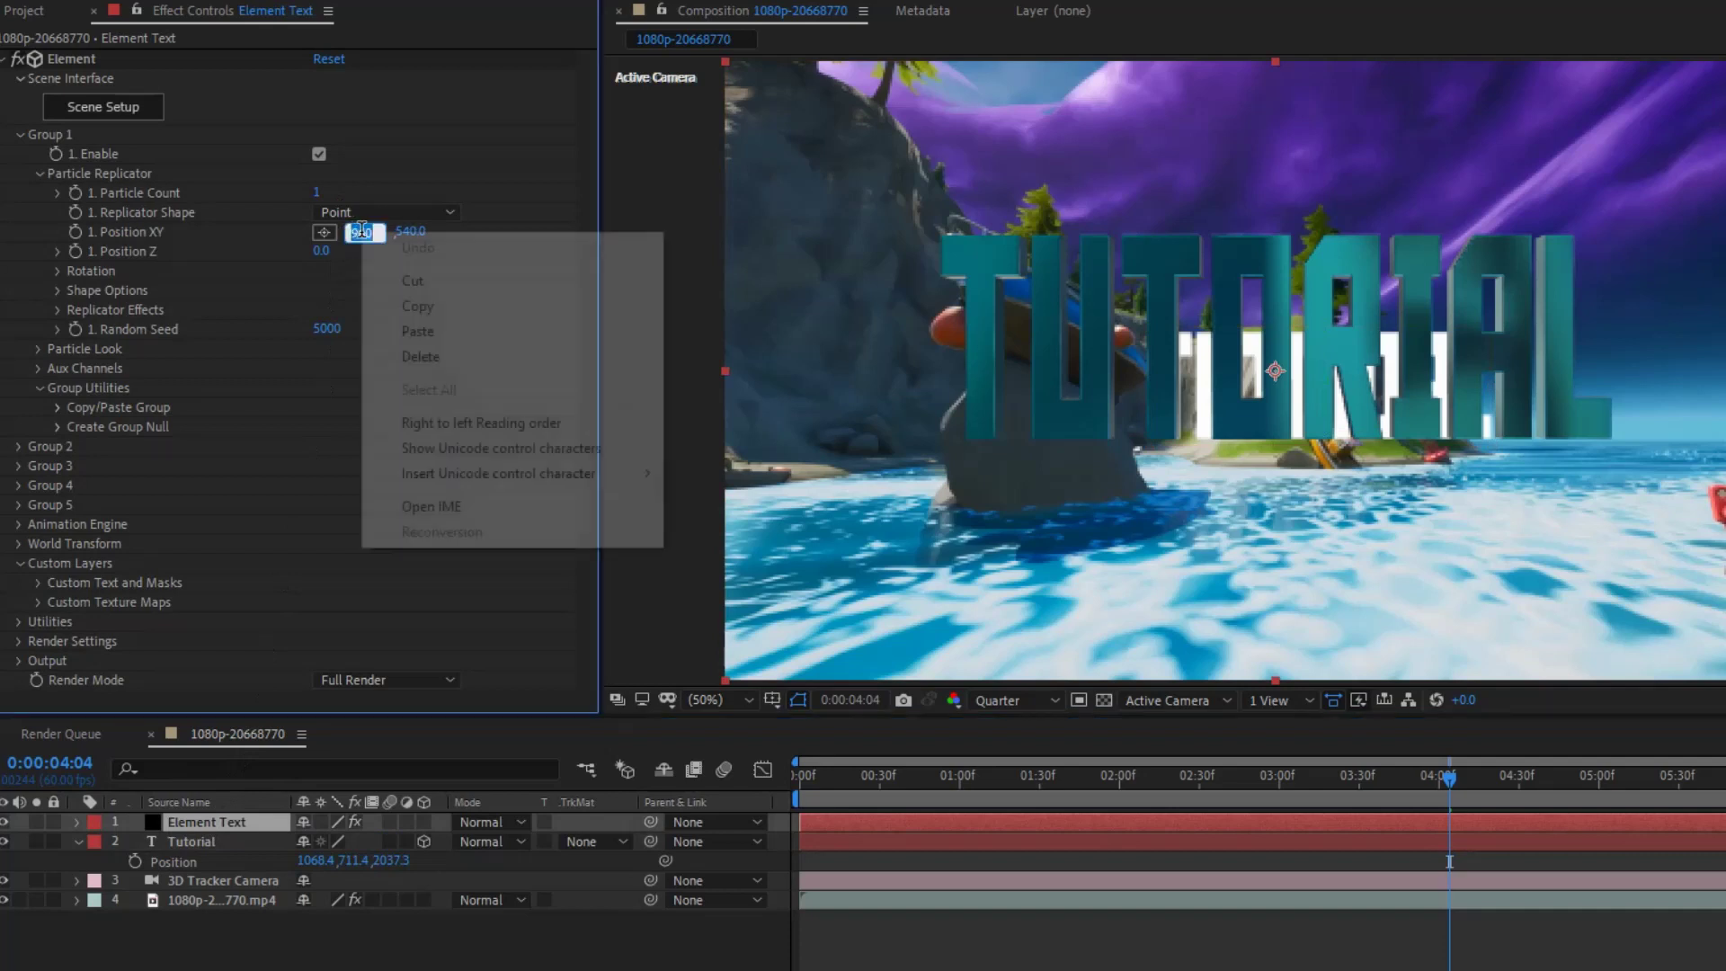
left_click(429, 332)
Step: Copy the Tutorial layer's Position Y into Element's Y value, making it 711.4
left_click(352, 861)
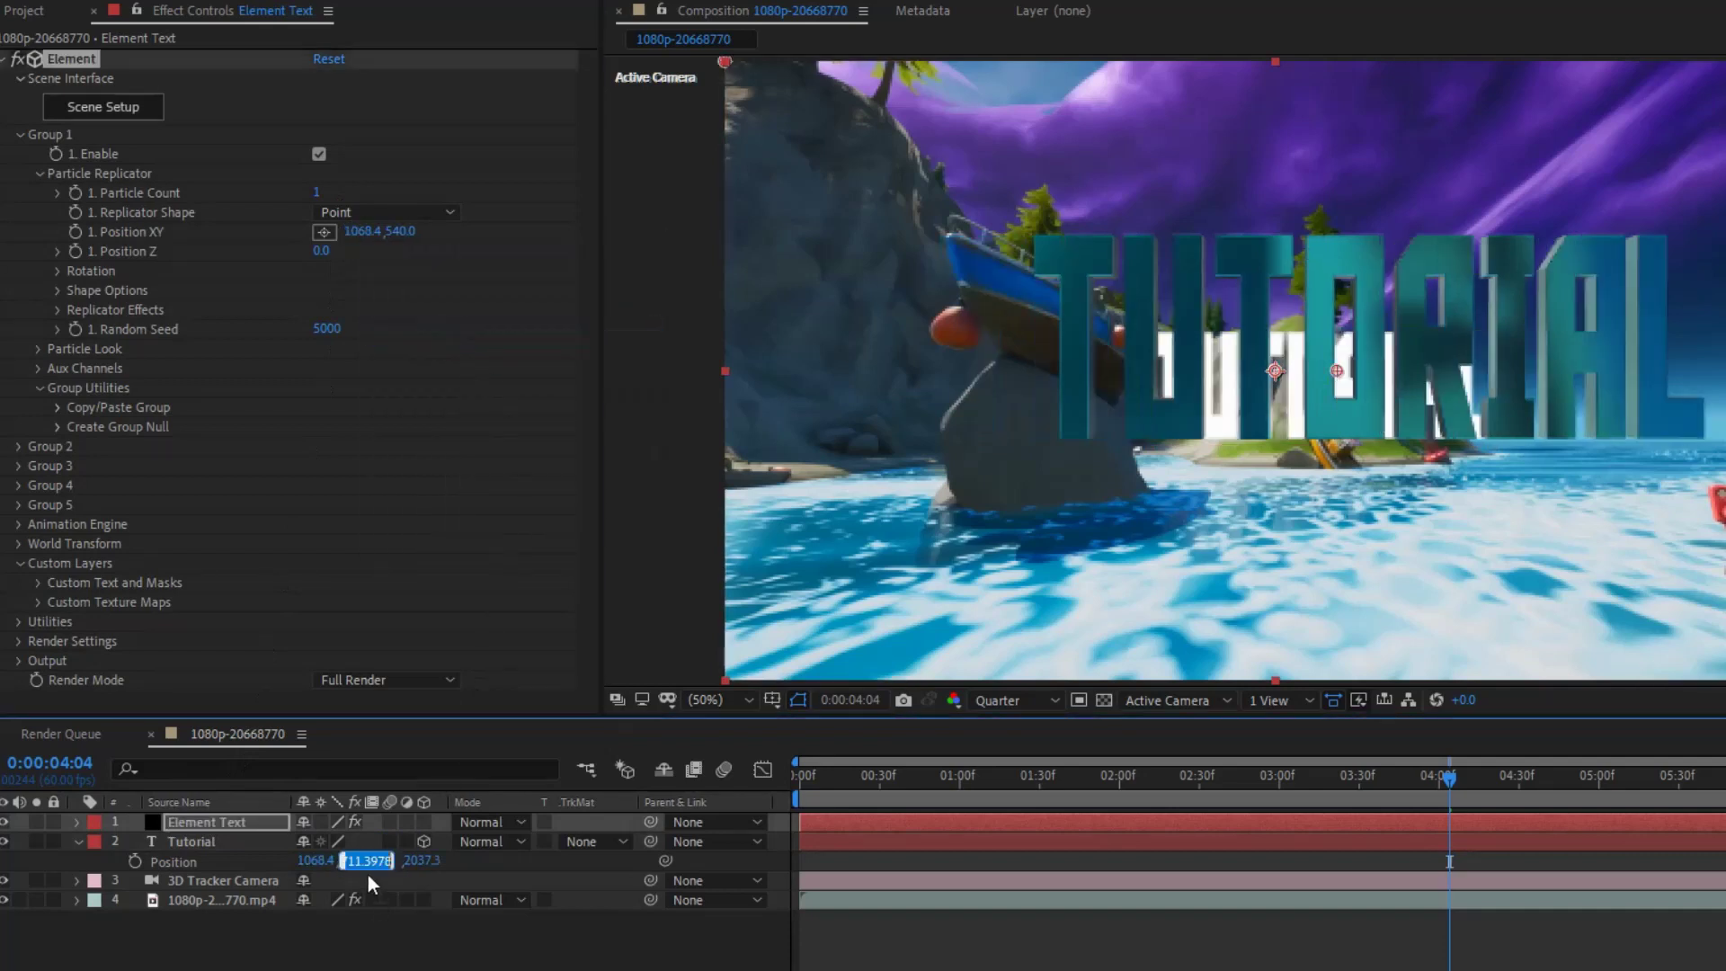
right_click(363, 862)
left_click(462, 621)
left_click(396, 232)
right_click(403, 233)
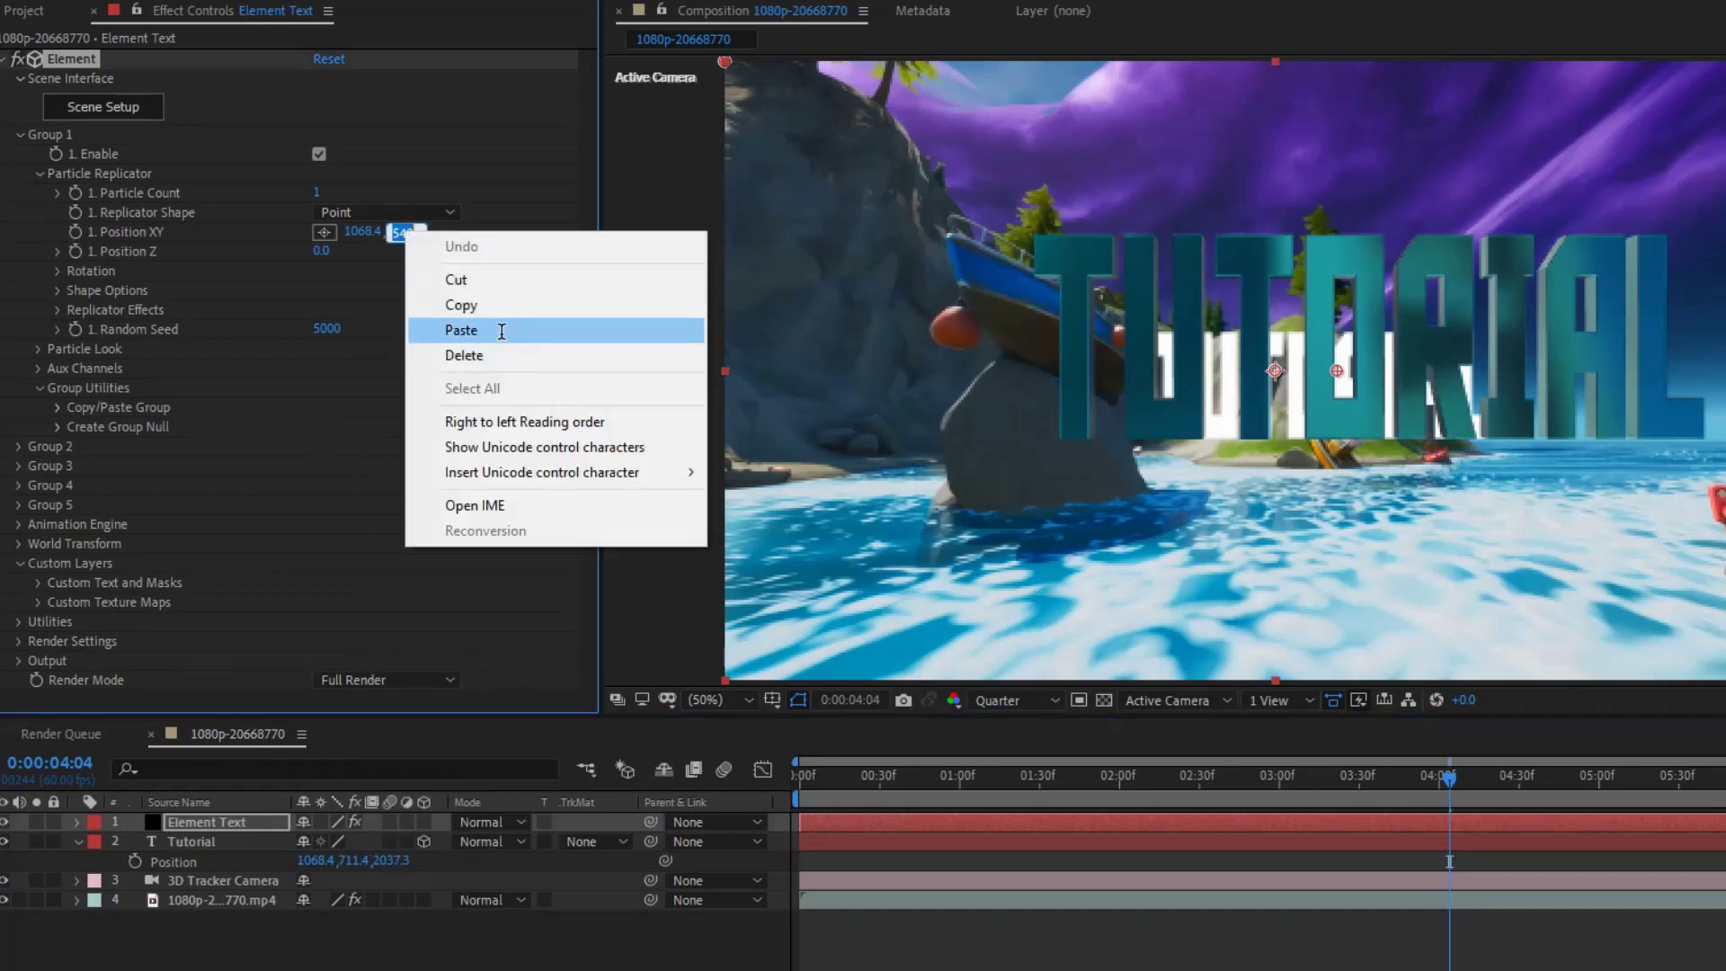
left_click(461, 330)
Step: Paste the Tutorial layer's Position Z value, 2037.3, into Element's Position Z
left_click(400, 861)
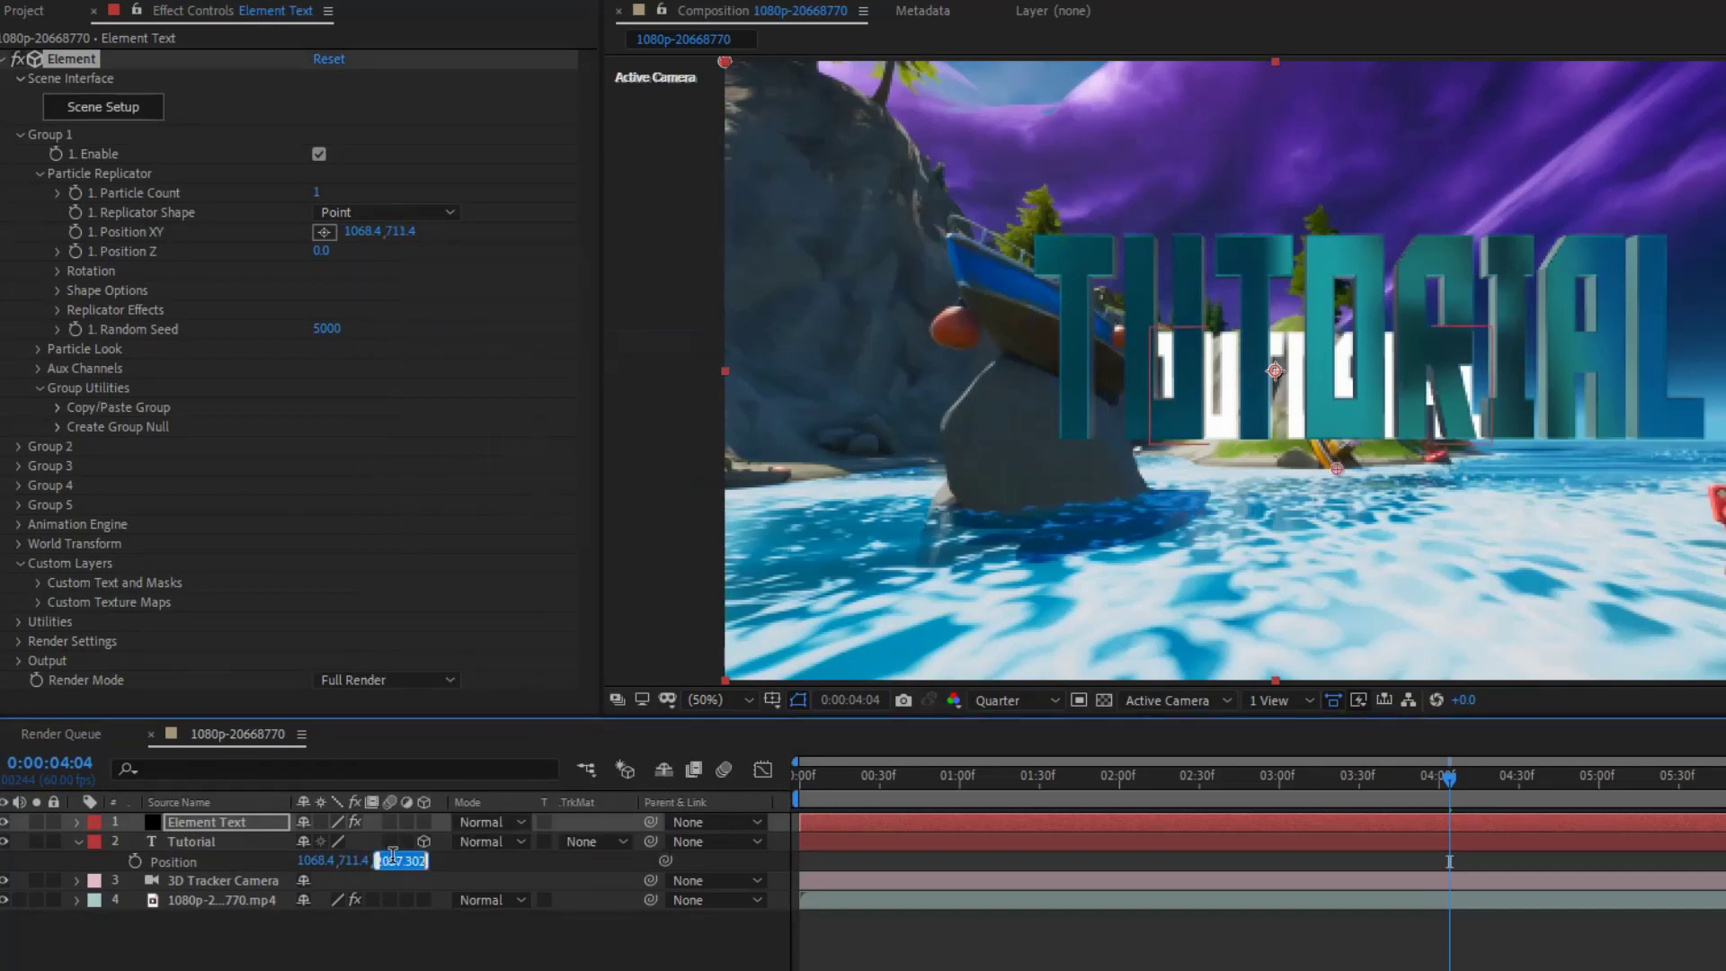
right_click(402, 865)
left_click(462, 621)
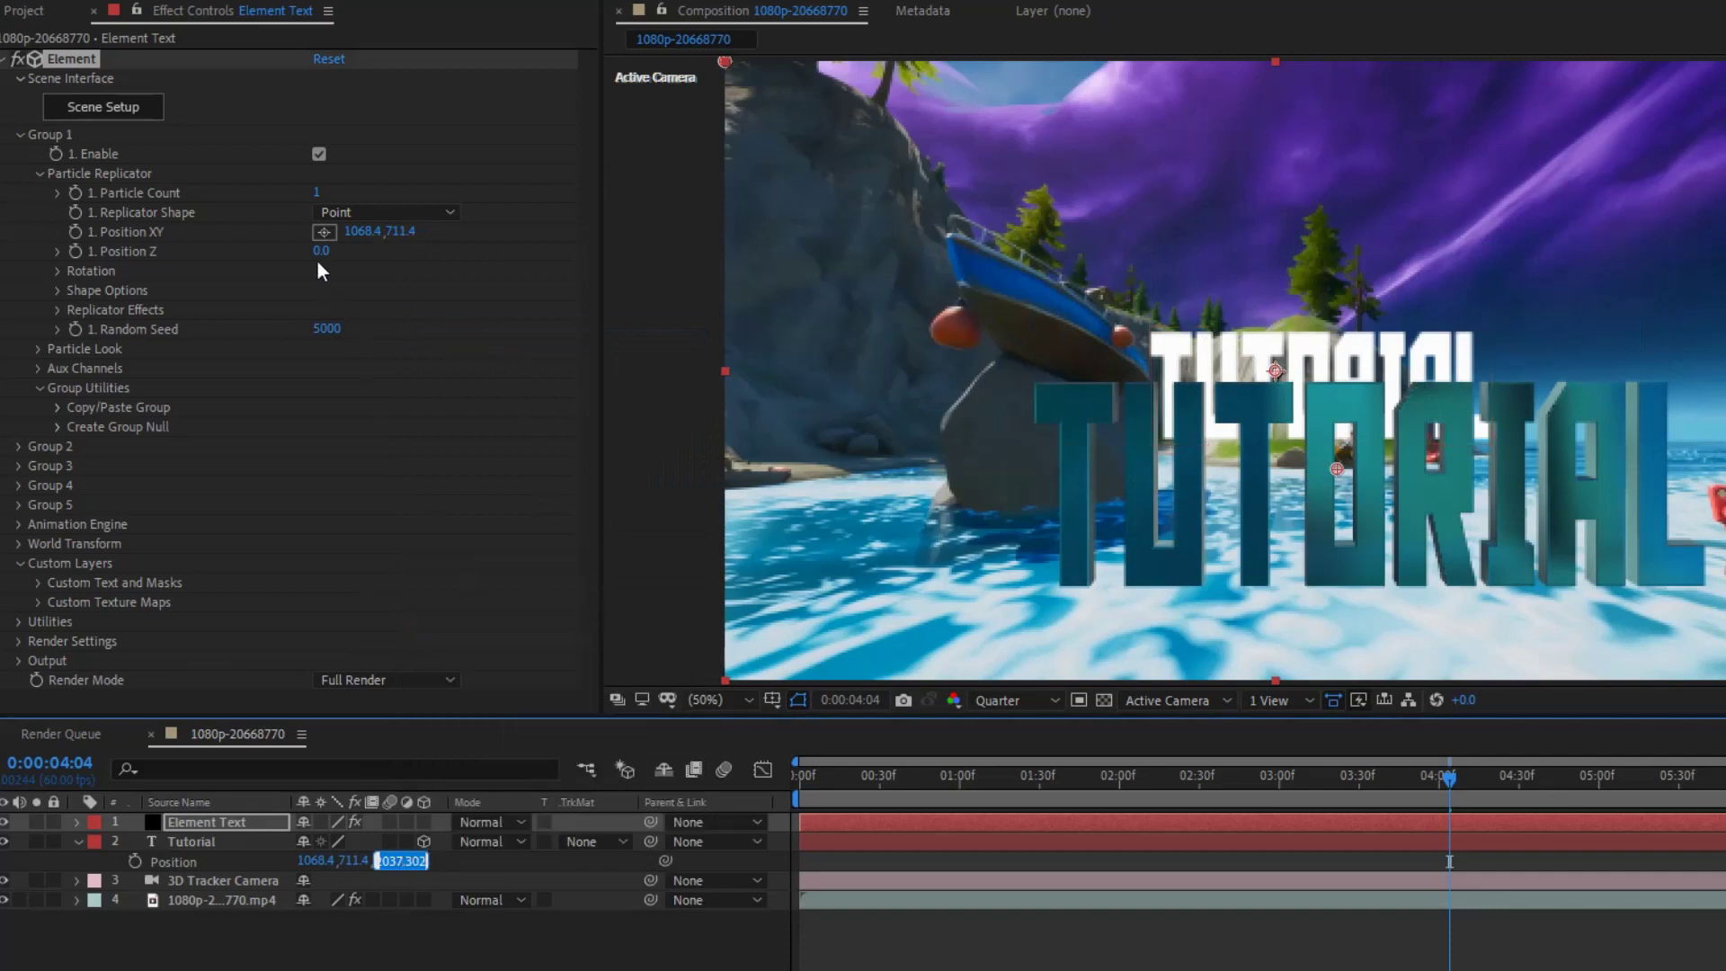
left_click(321, 250)
right_click(321, 250)
left_click(401, 348)
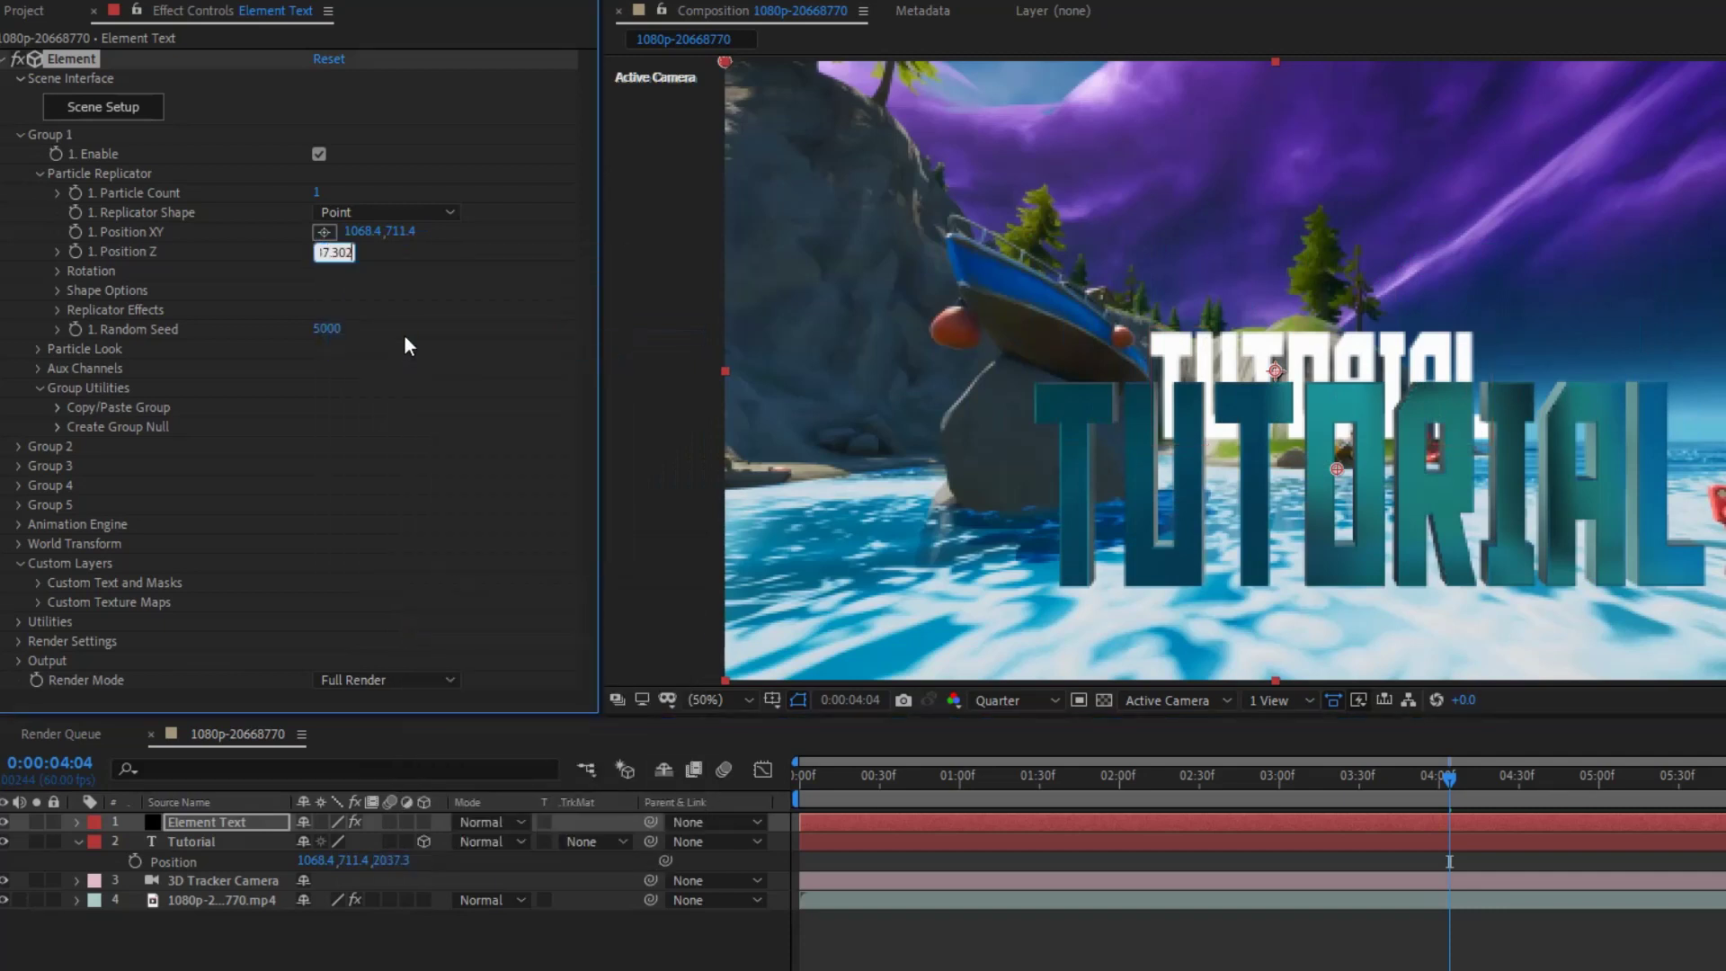
key("Return")
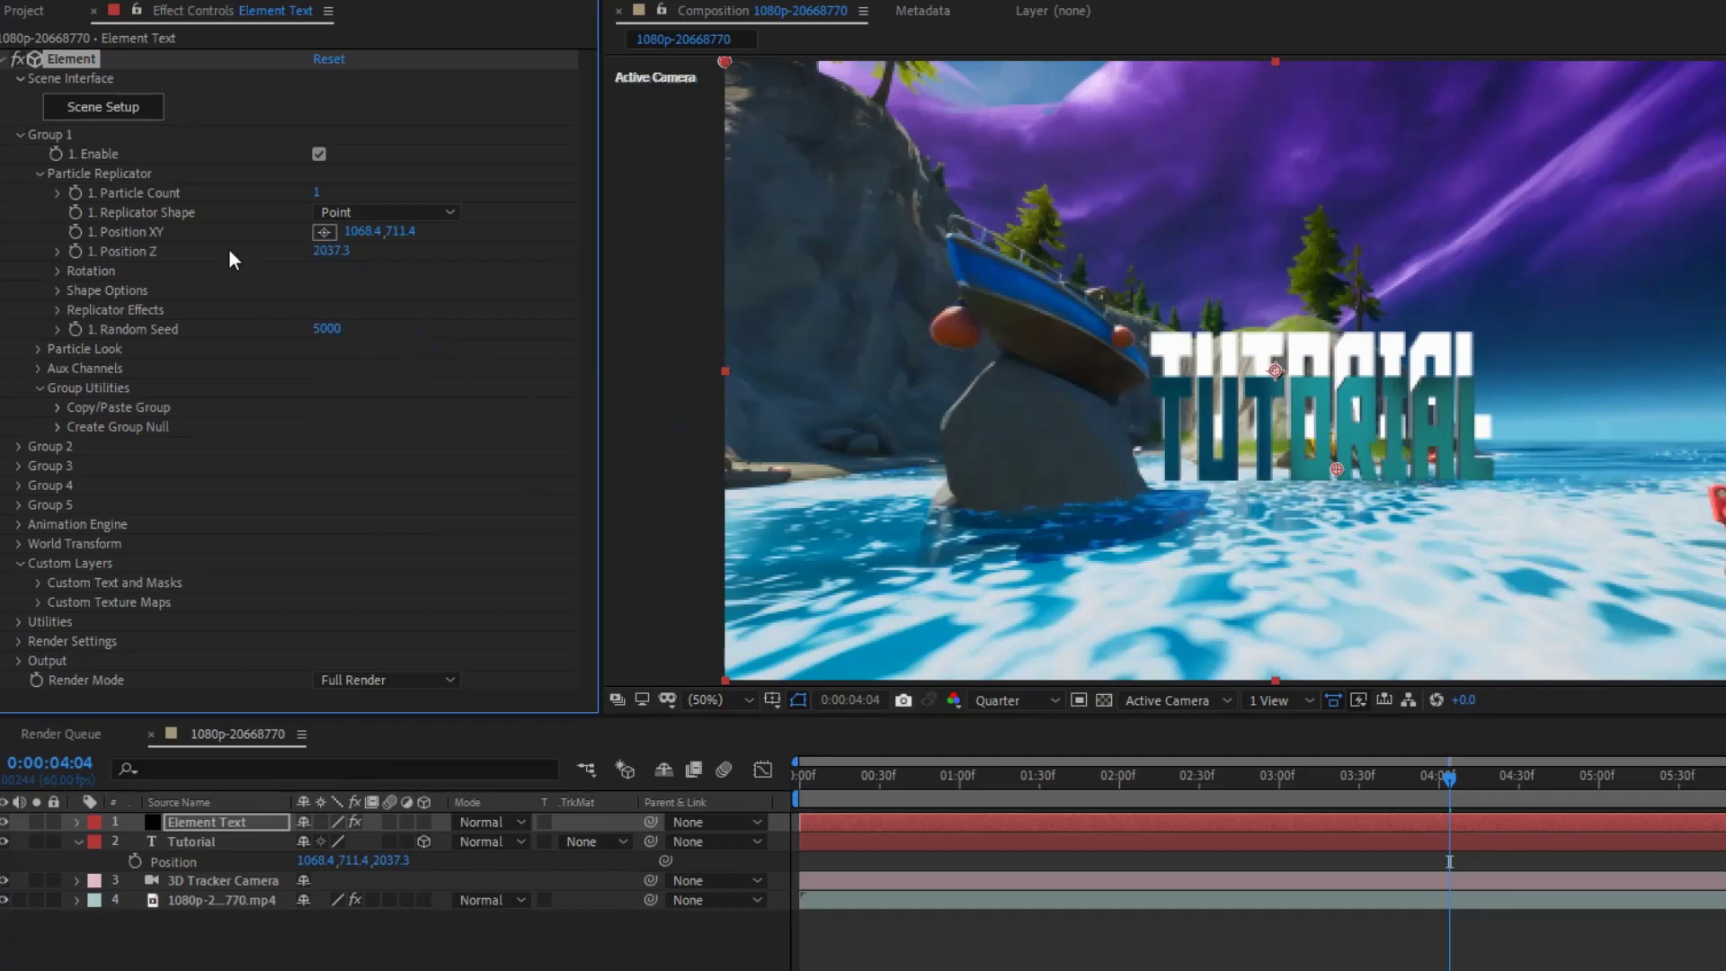
Step: Raise Element's Position Y to 617.4 and hide the flat Tutorial text layer
left_click_drag(1451, 780, 1075, 771)
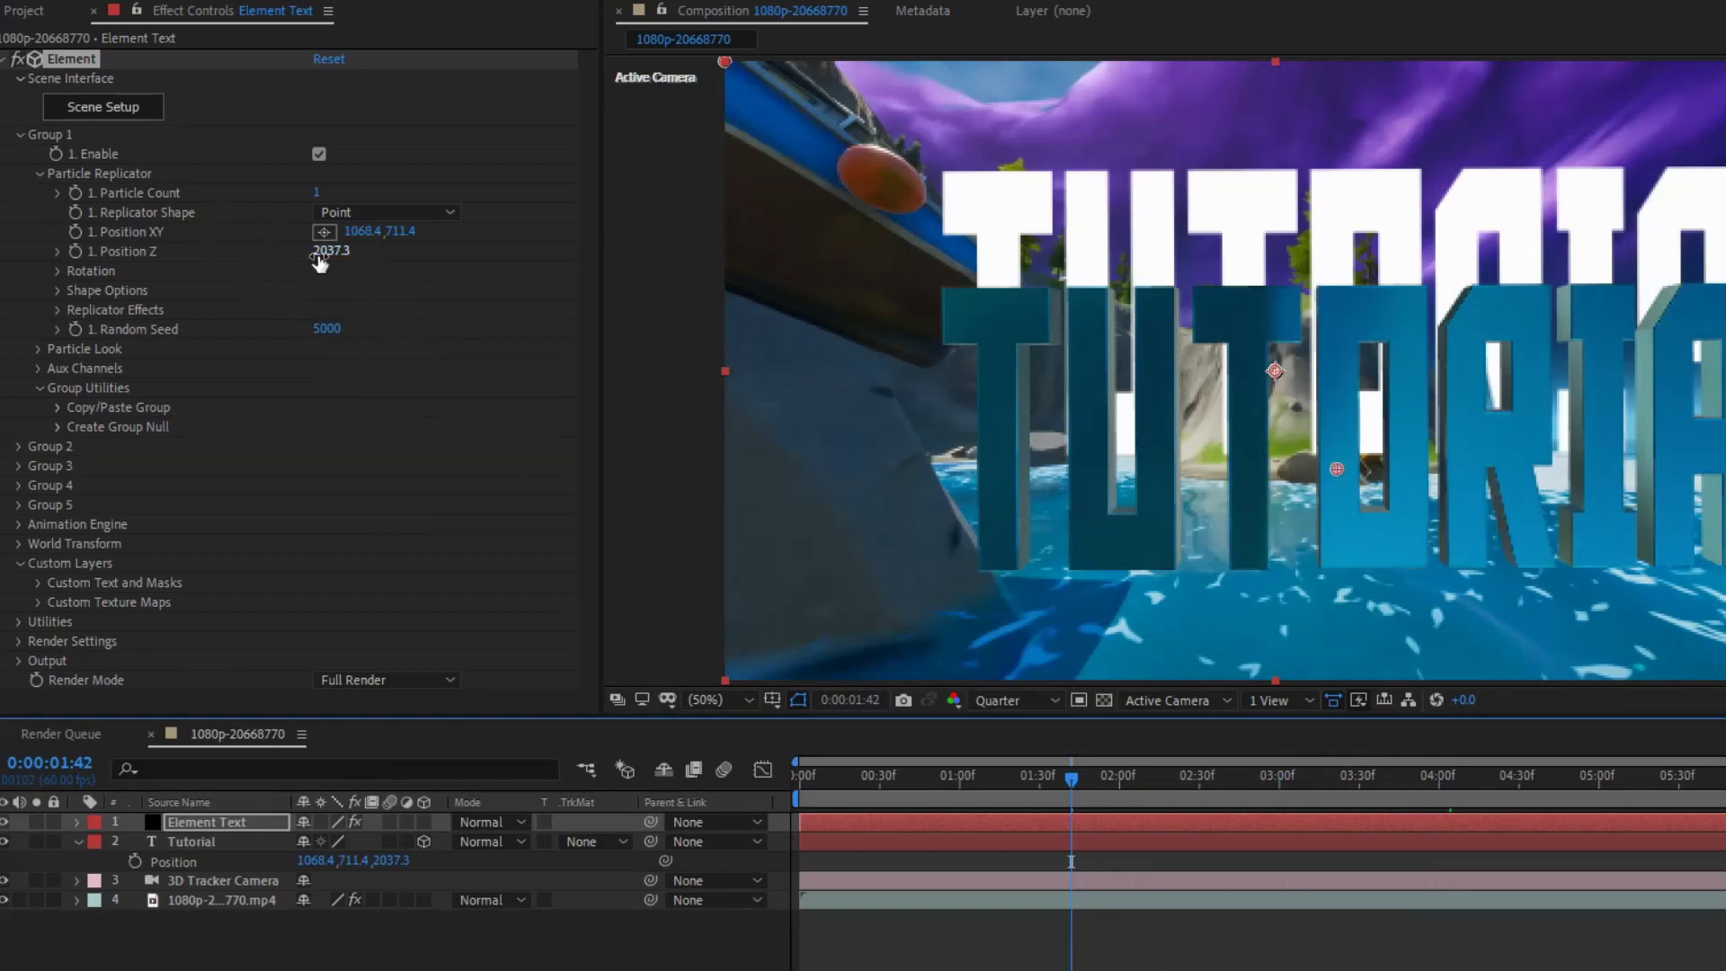
left_click_drag(393, 241, 388, 134)
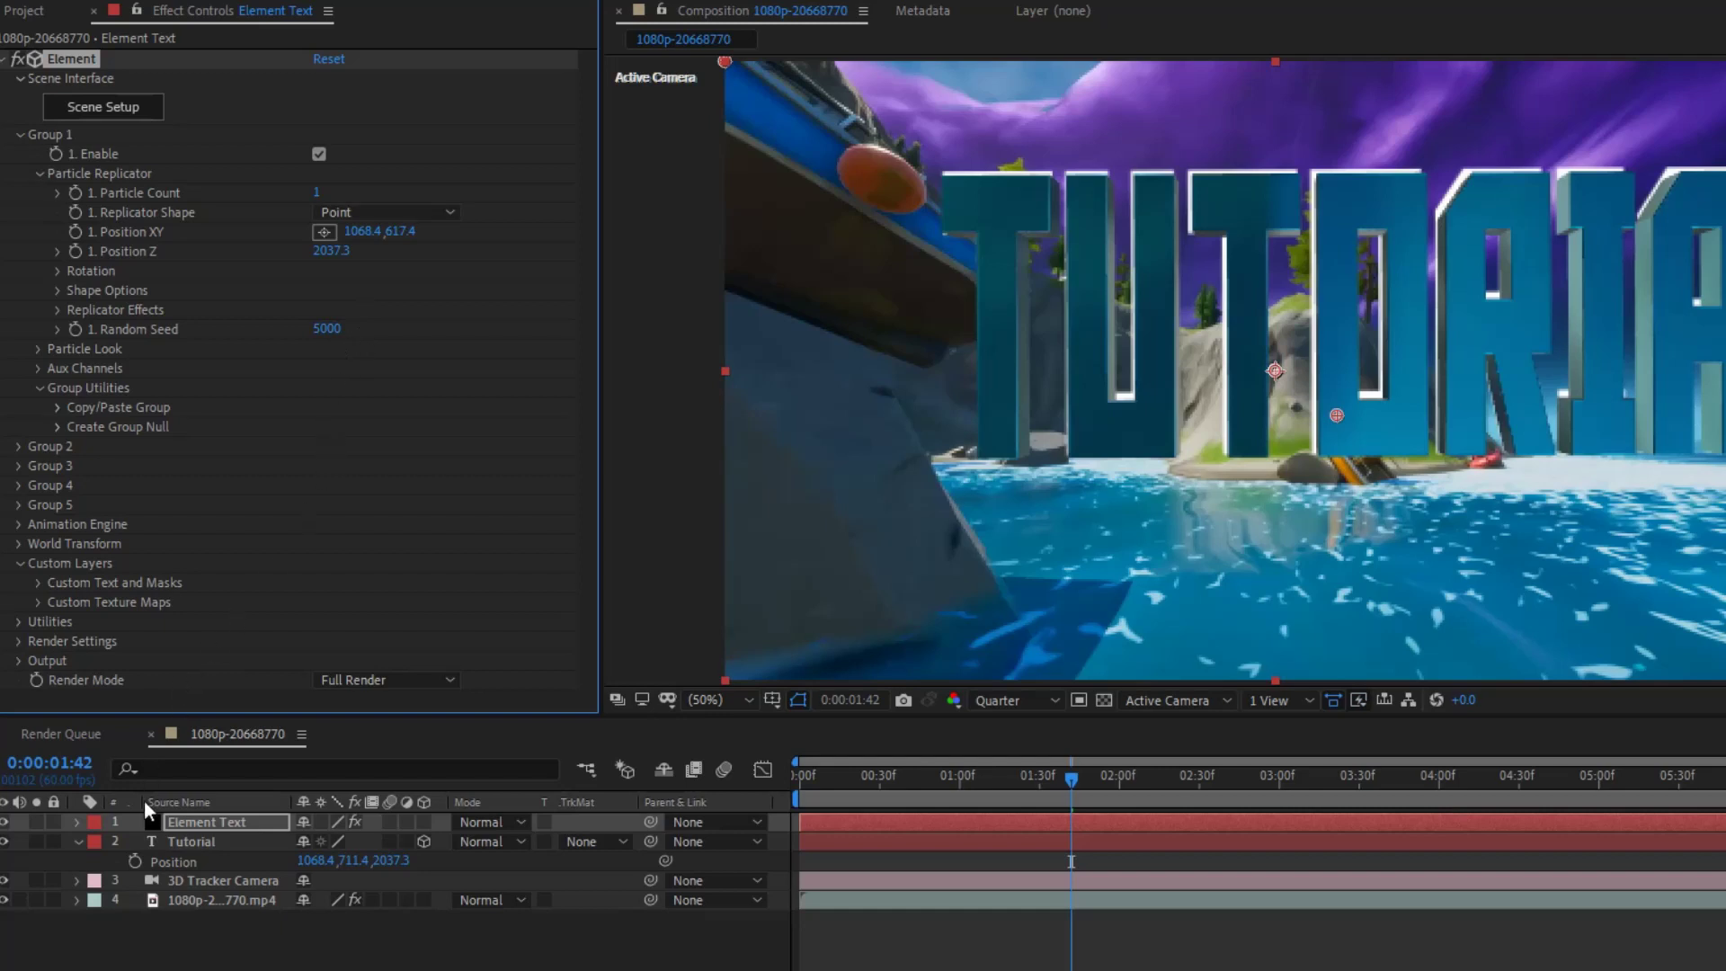
left_click(5, 841)
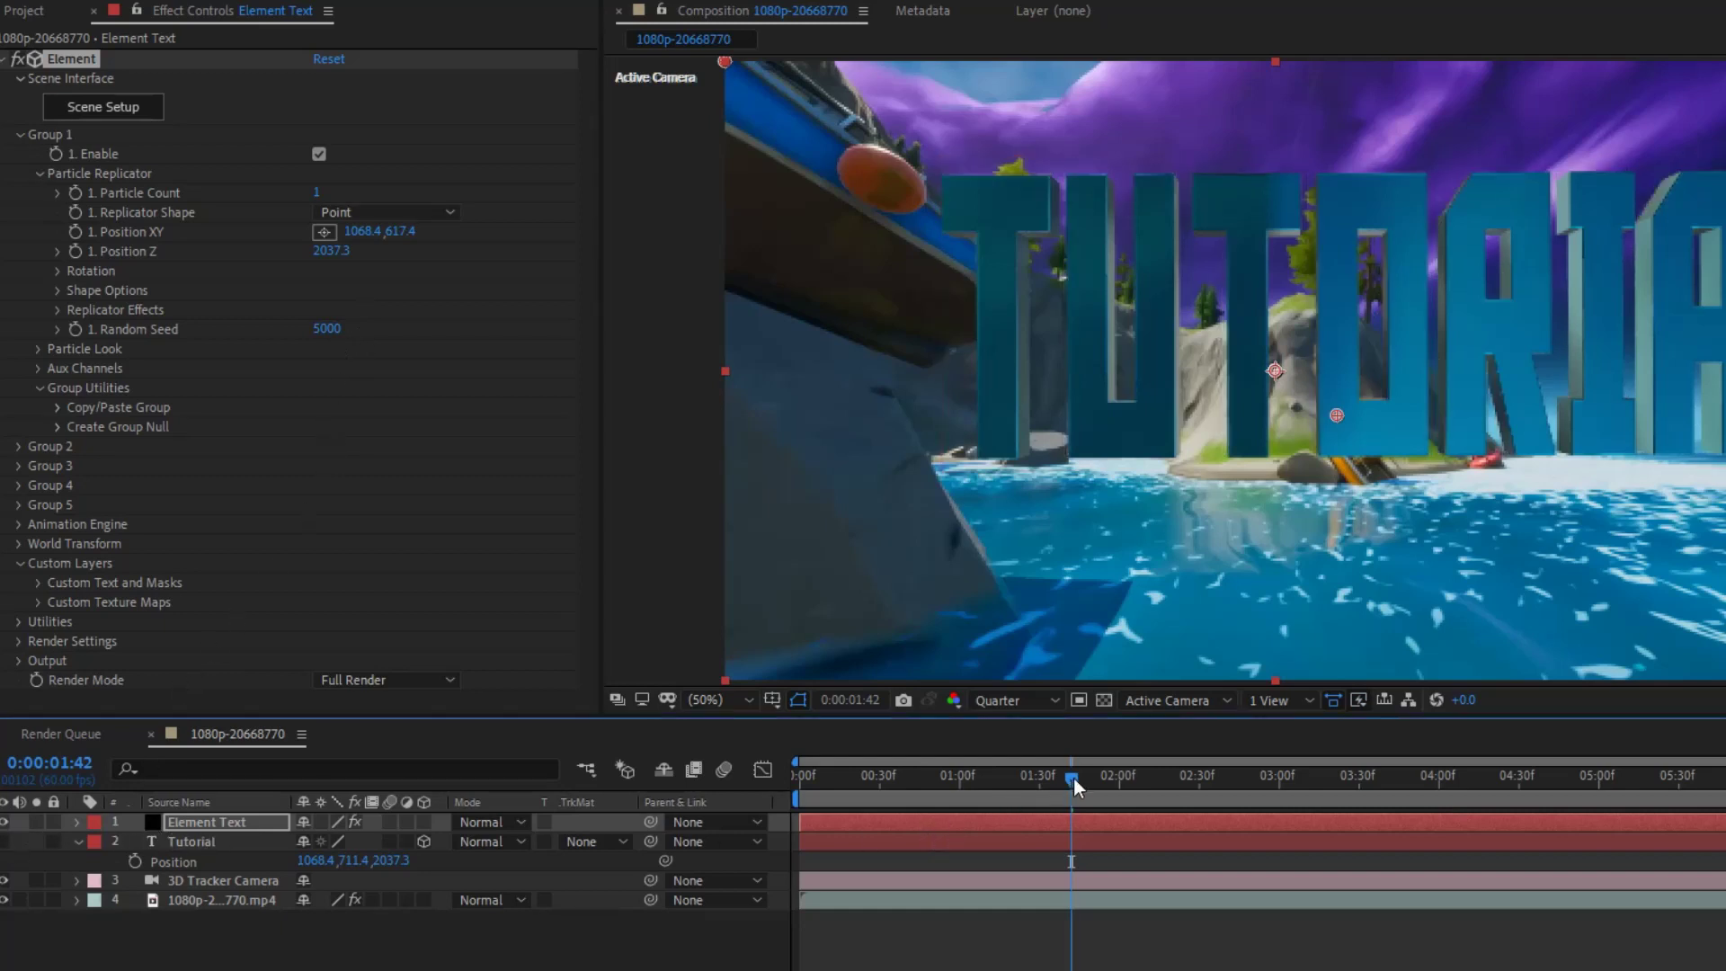
Step: Preview the 02:11 frame with the viewer at Full resolution
left_click_drag(1074, 779, 1147, 768)
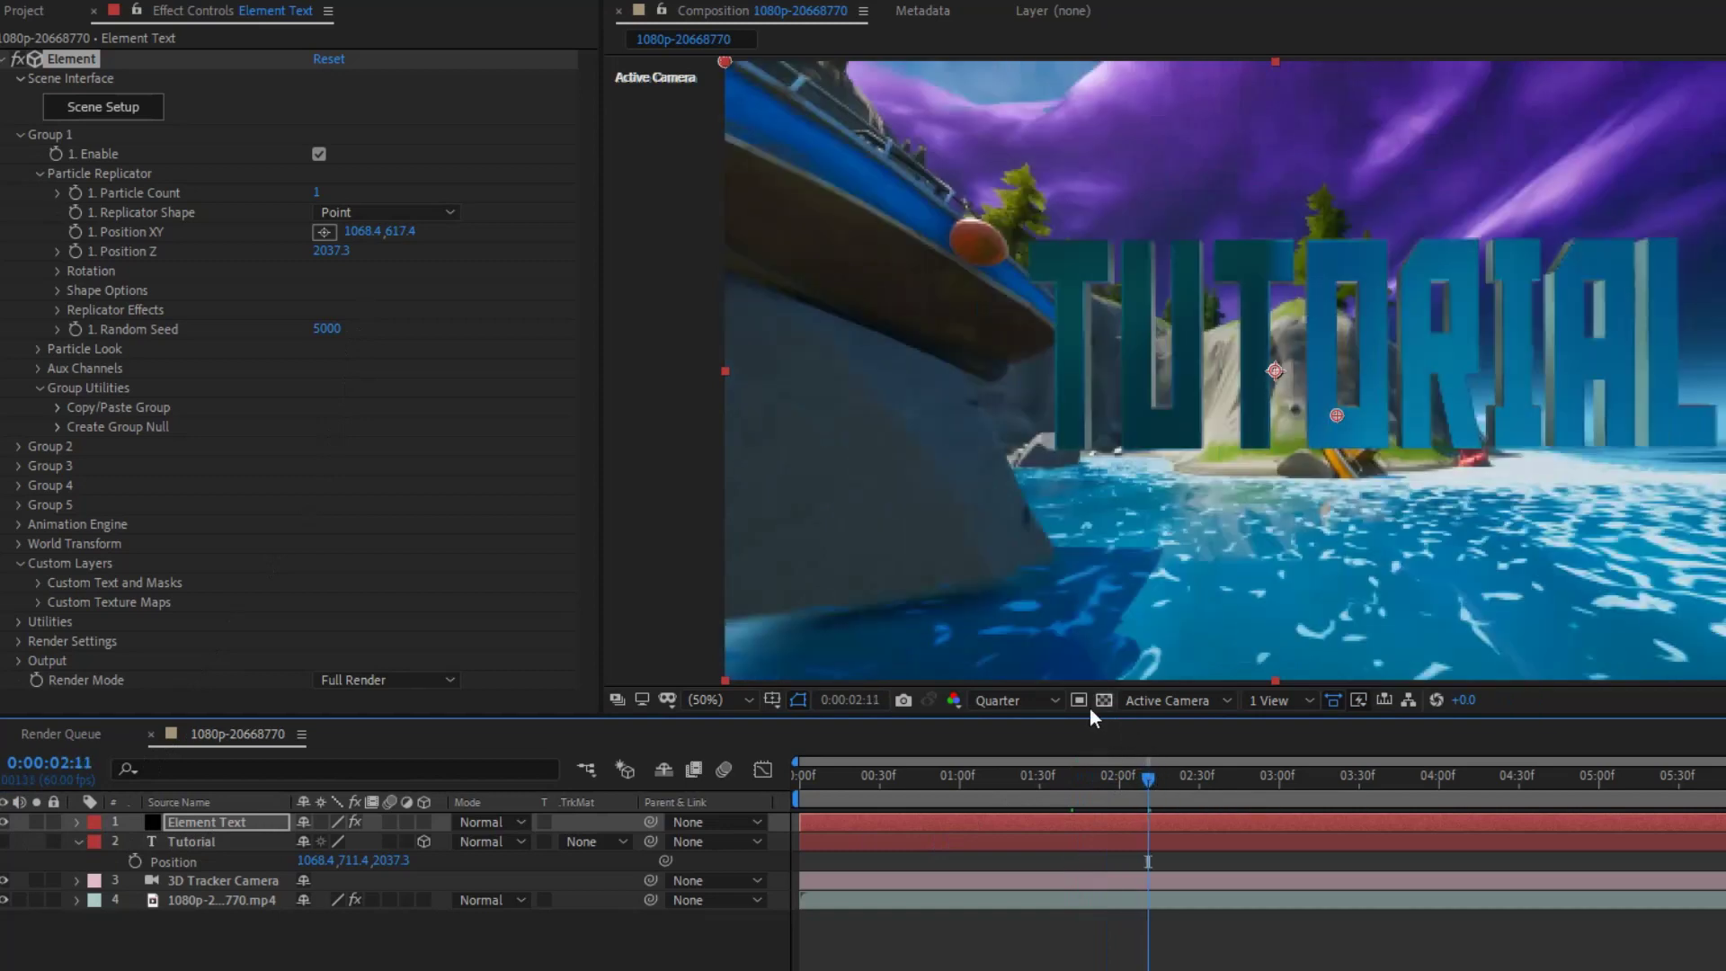
left_click(1016, 703)
left_click(1033, 750)
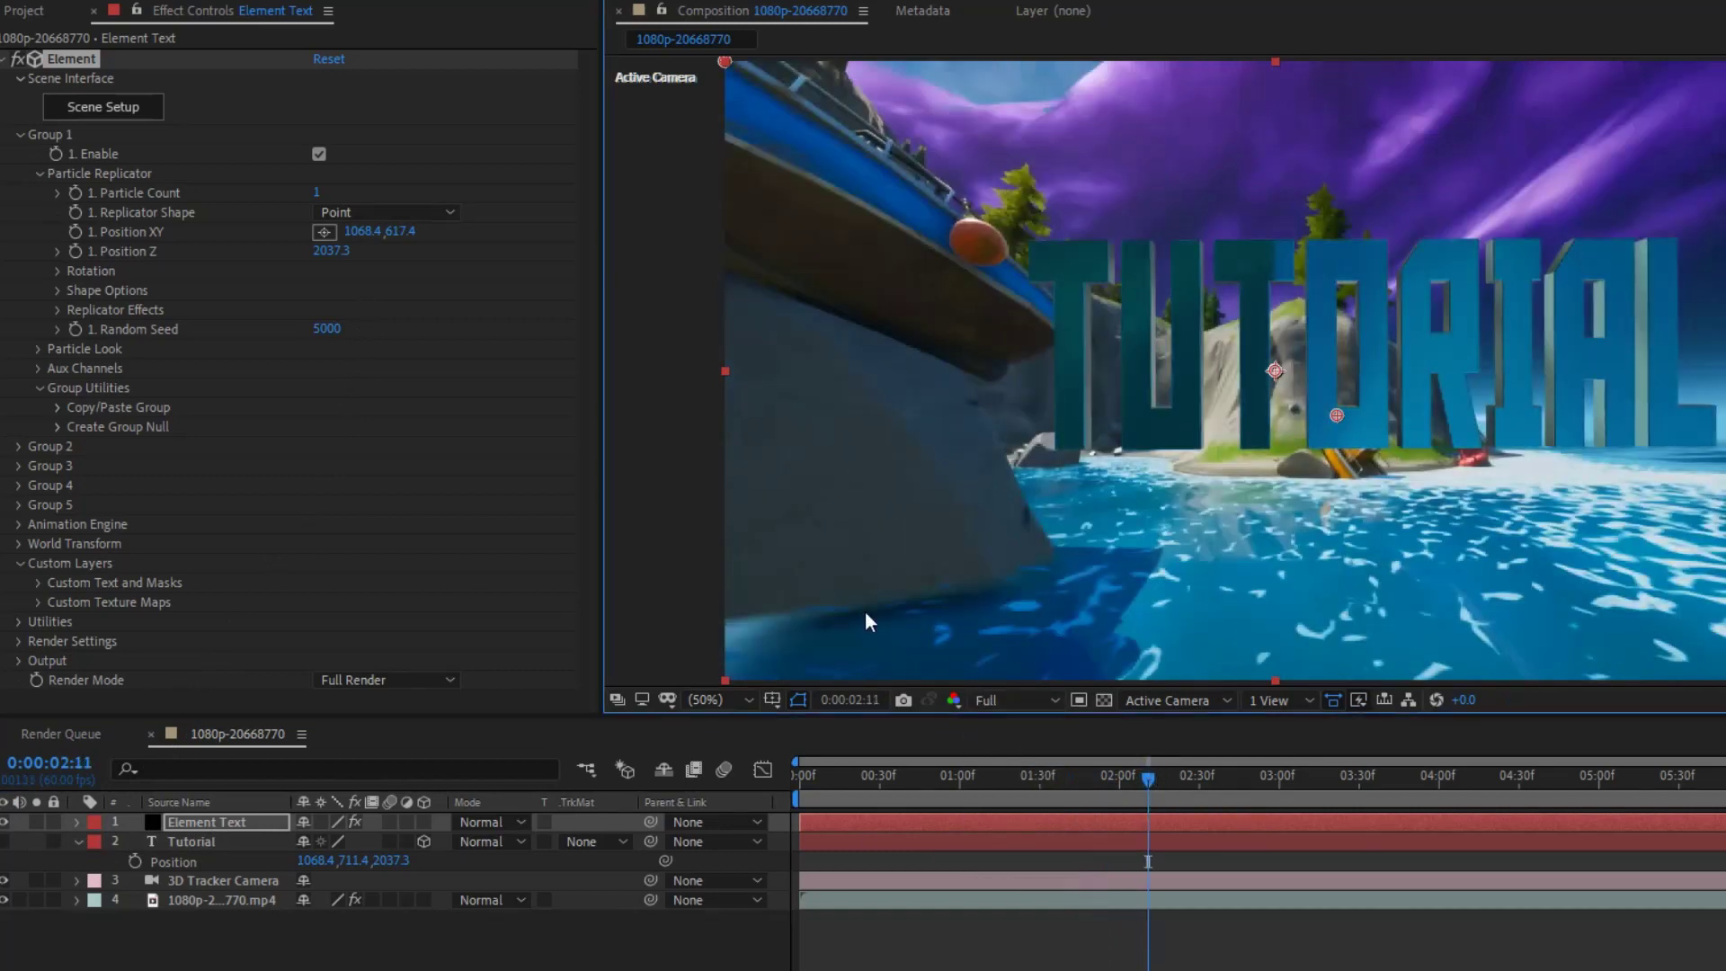
Step: Check Enable Multi-Object under Group 1 > Particle Look, then return the playhead to the clip start
left_click(18, 134)
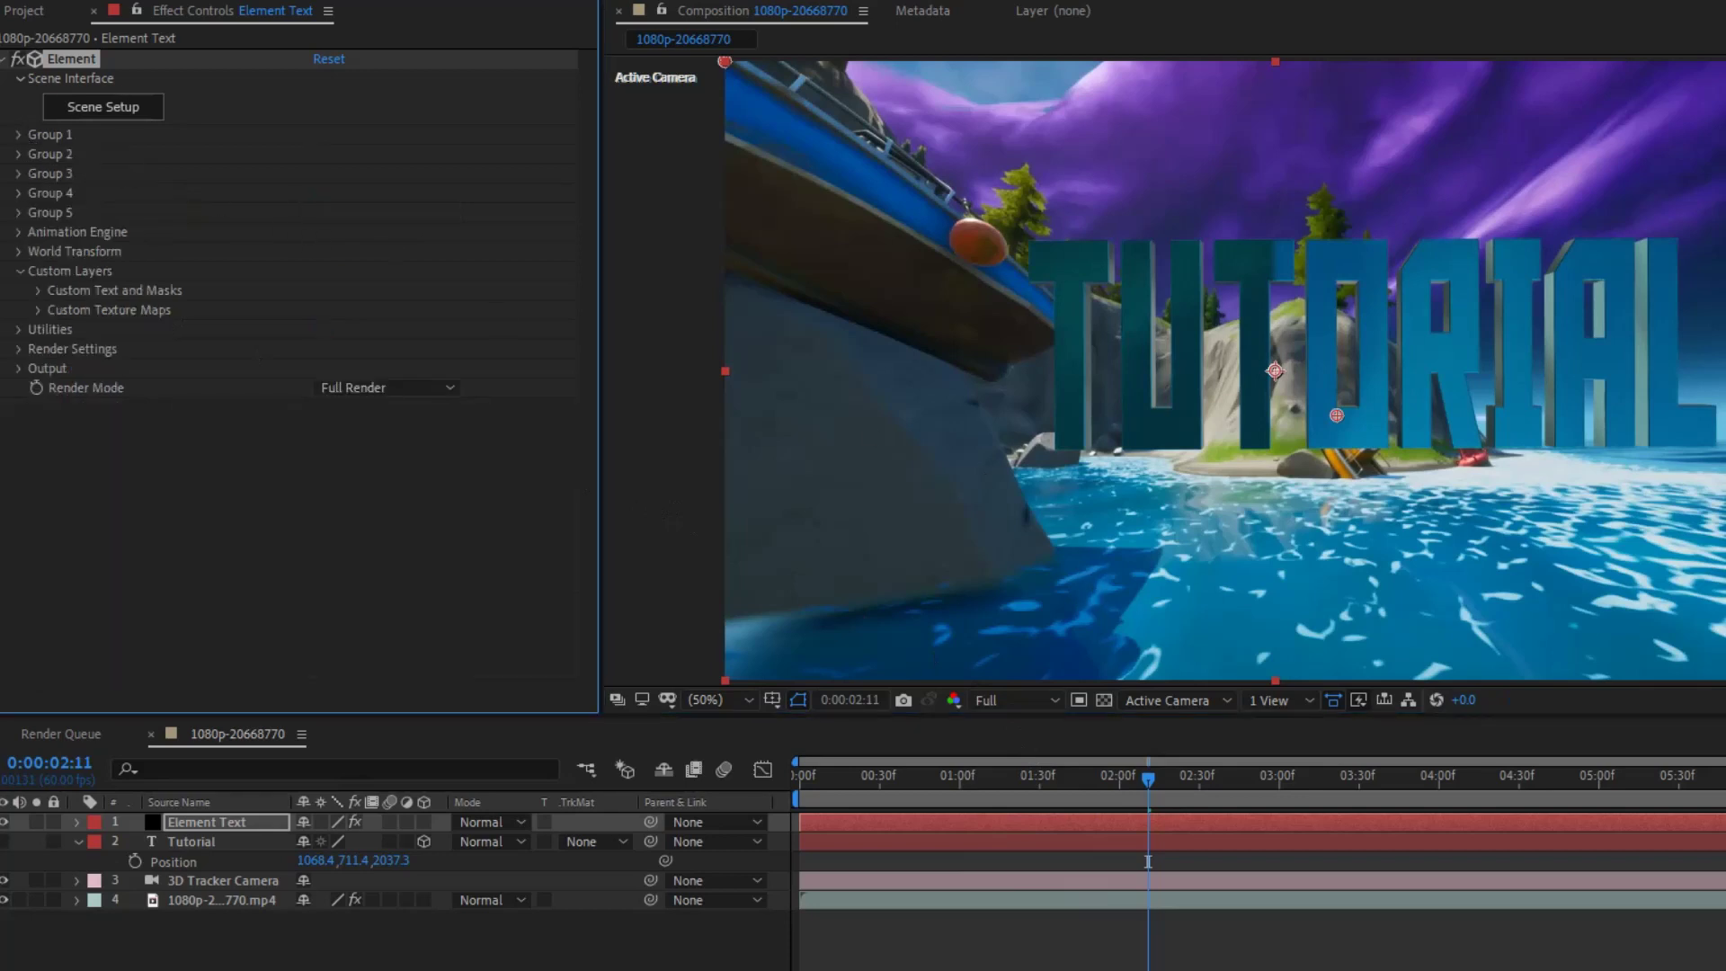
left_click(18, 134)
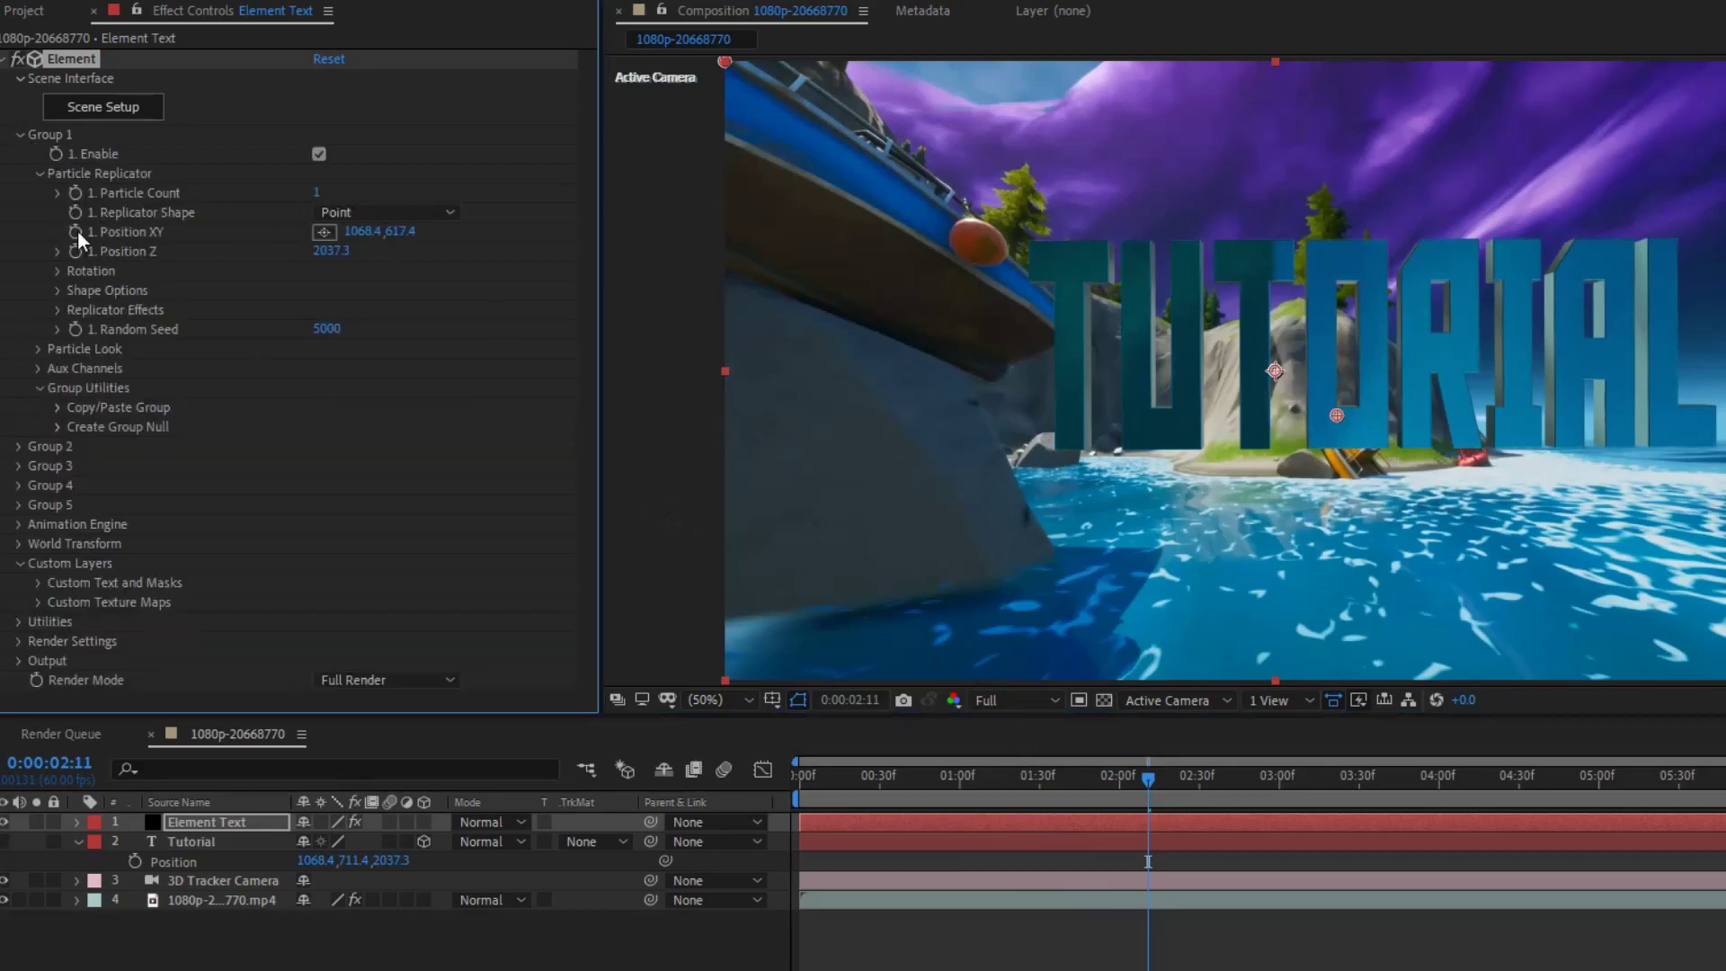
left_click(38, 349)
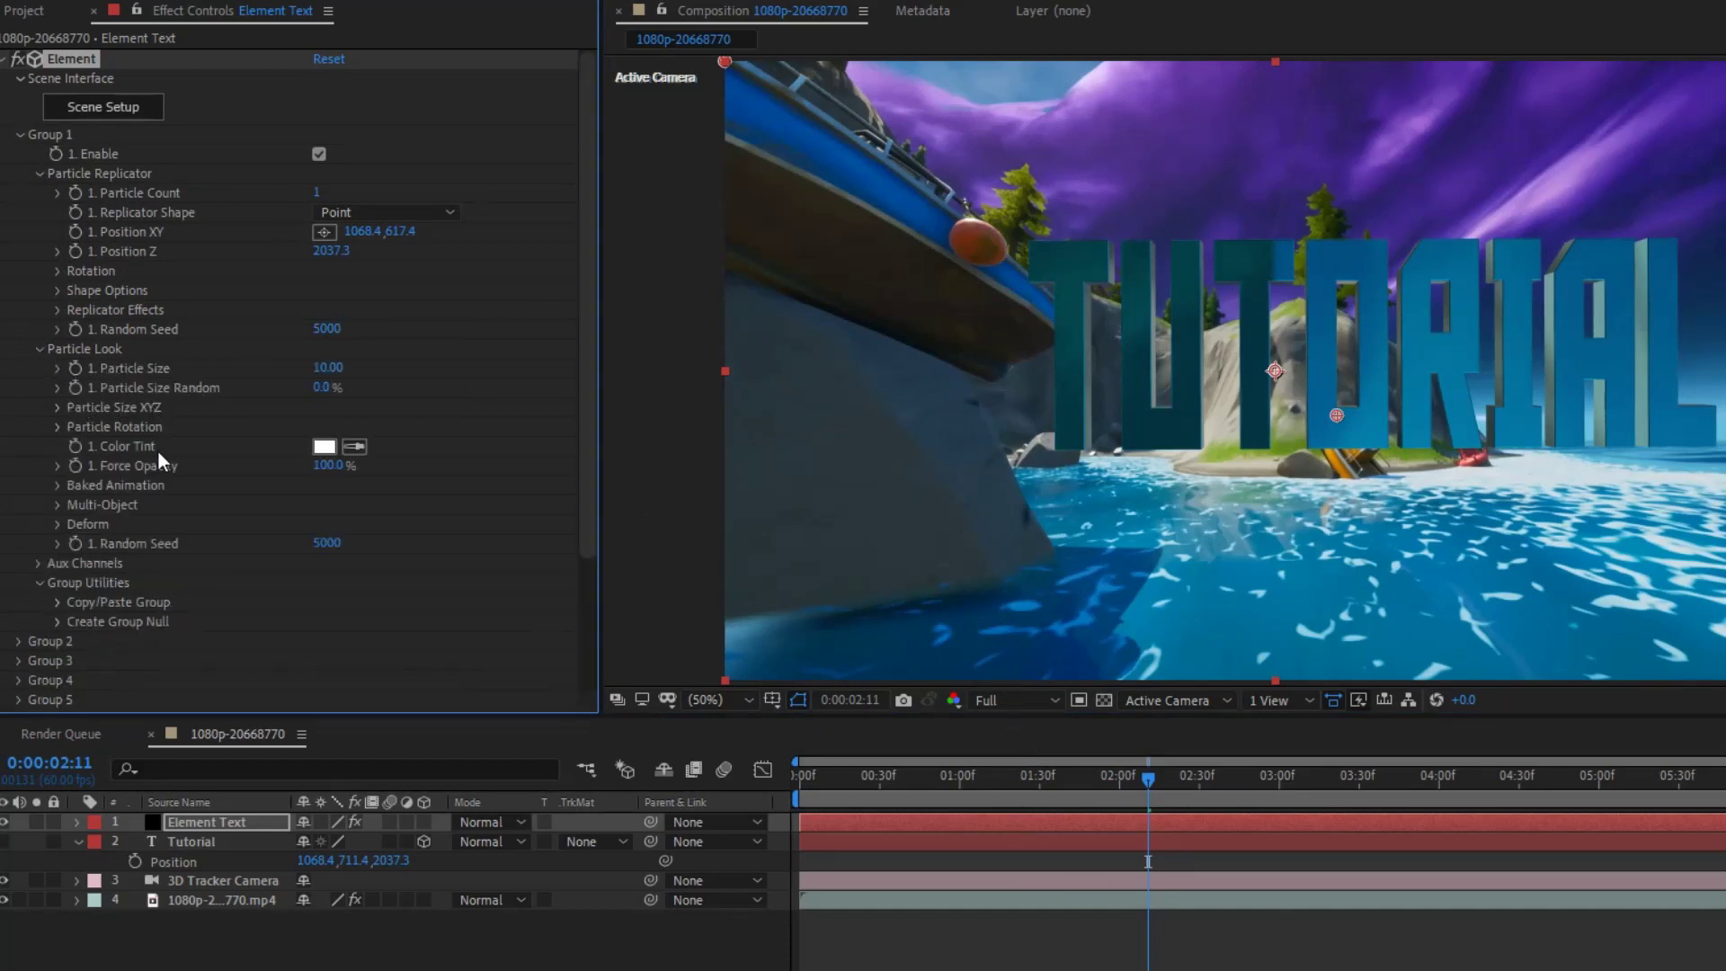
left_click(58, 505)
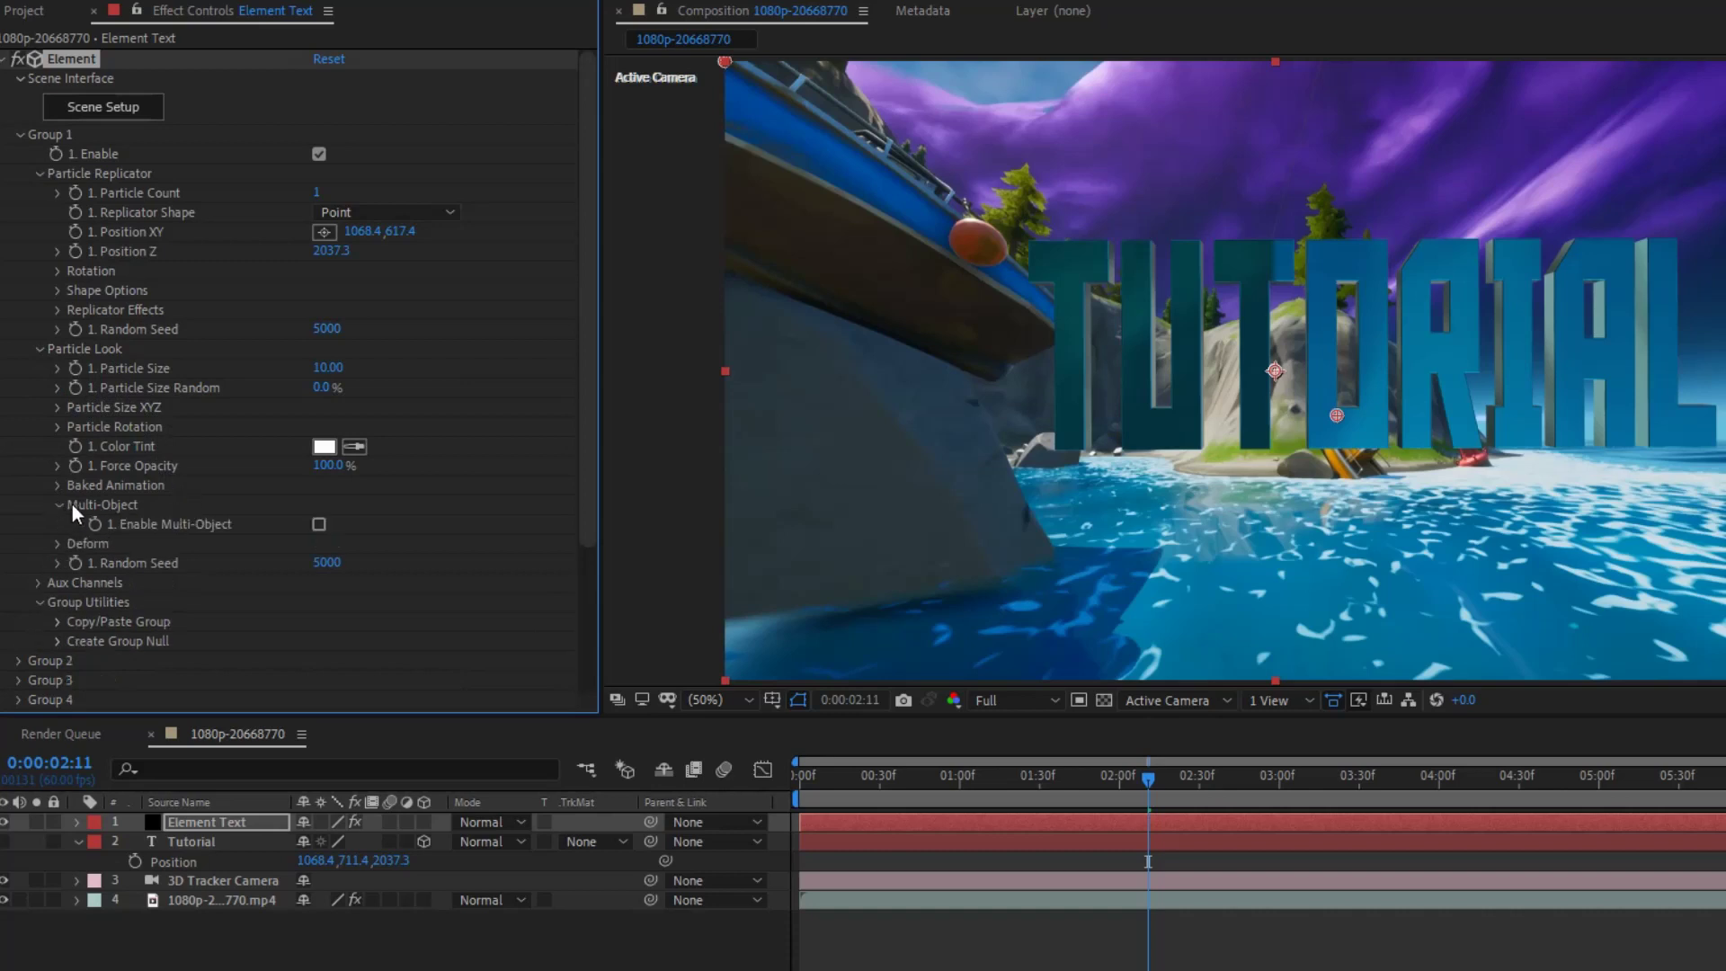
left_click(319, 523)
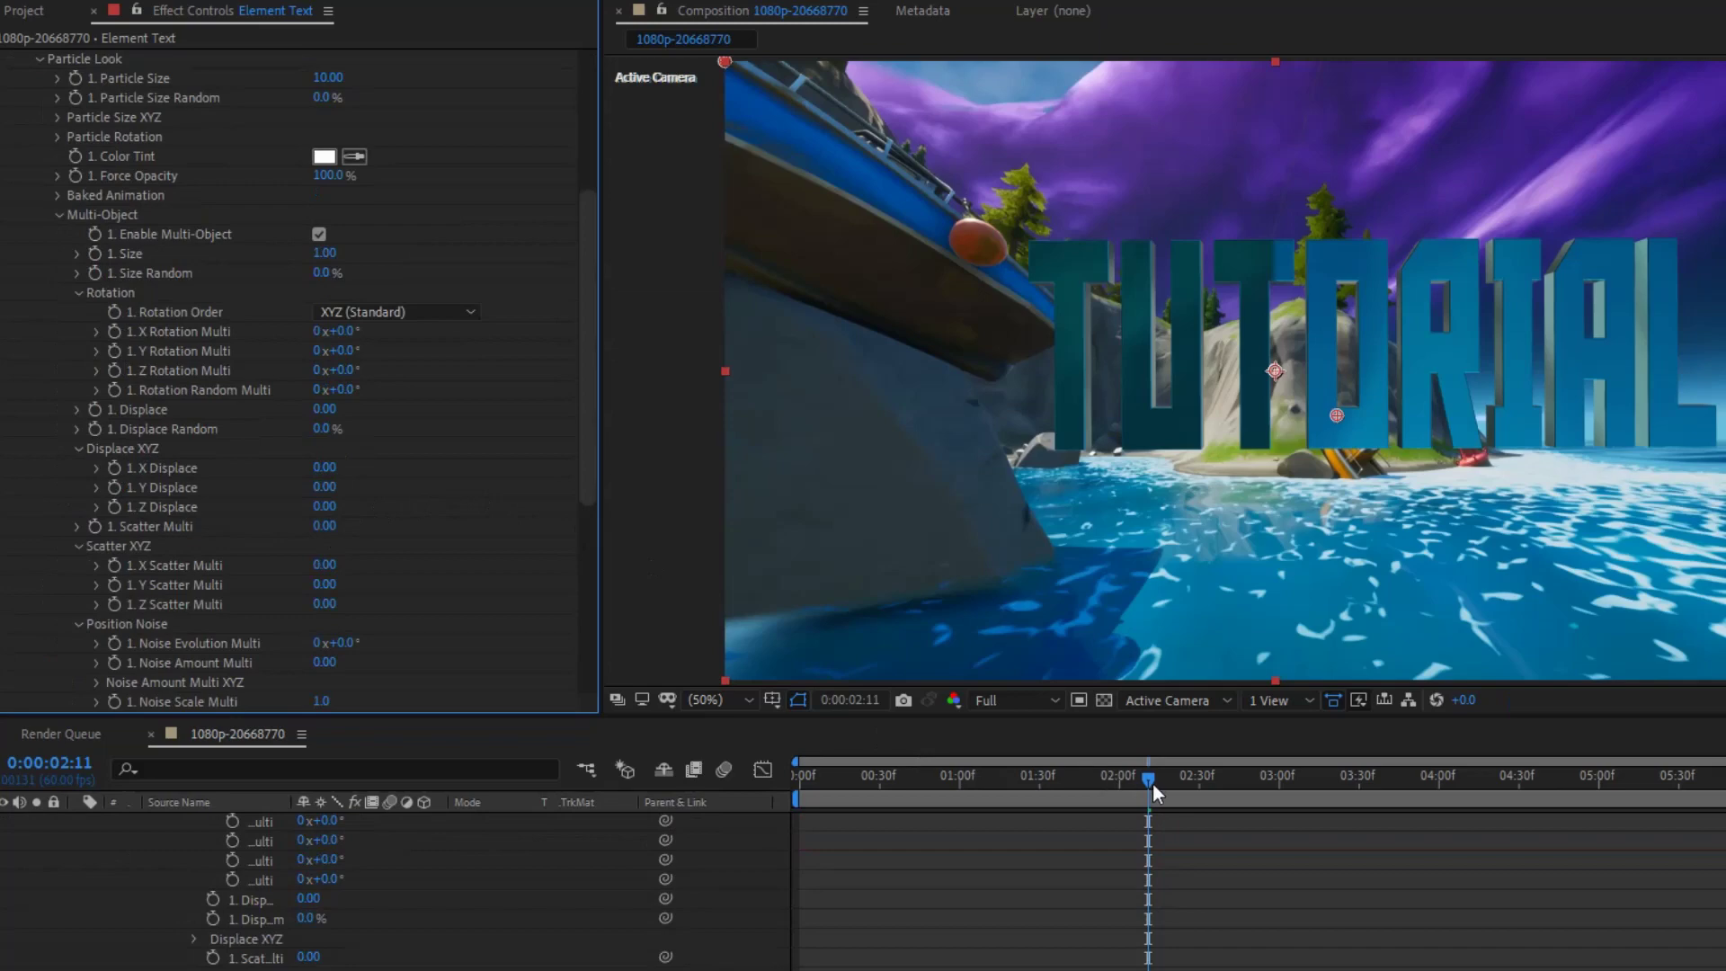
left_click_drag(1152, 784, 1098, 778)
scroll(822, 829, "down", 3)
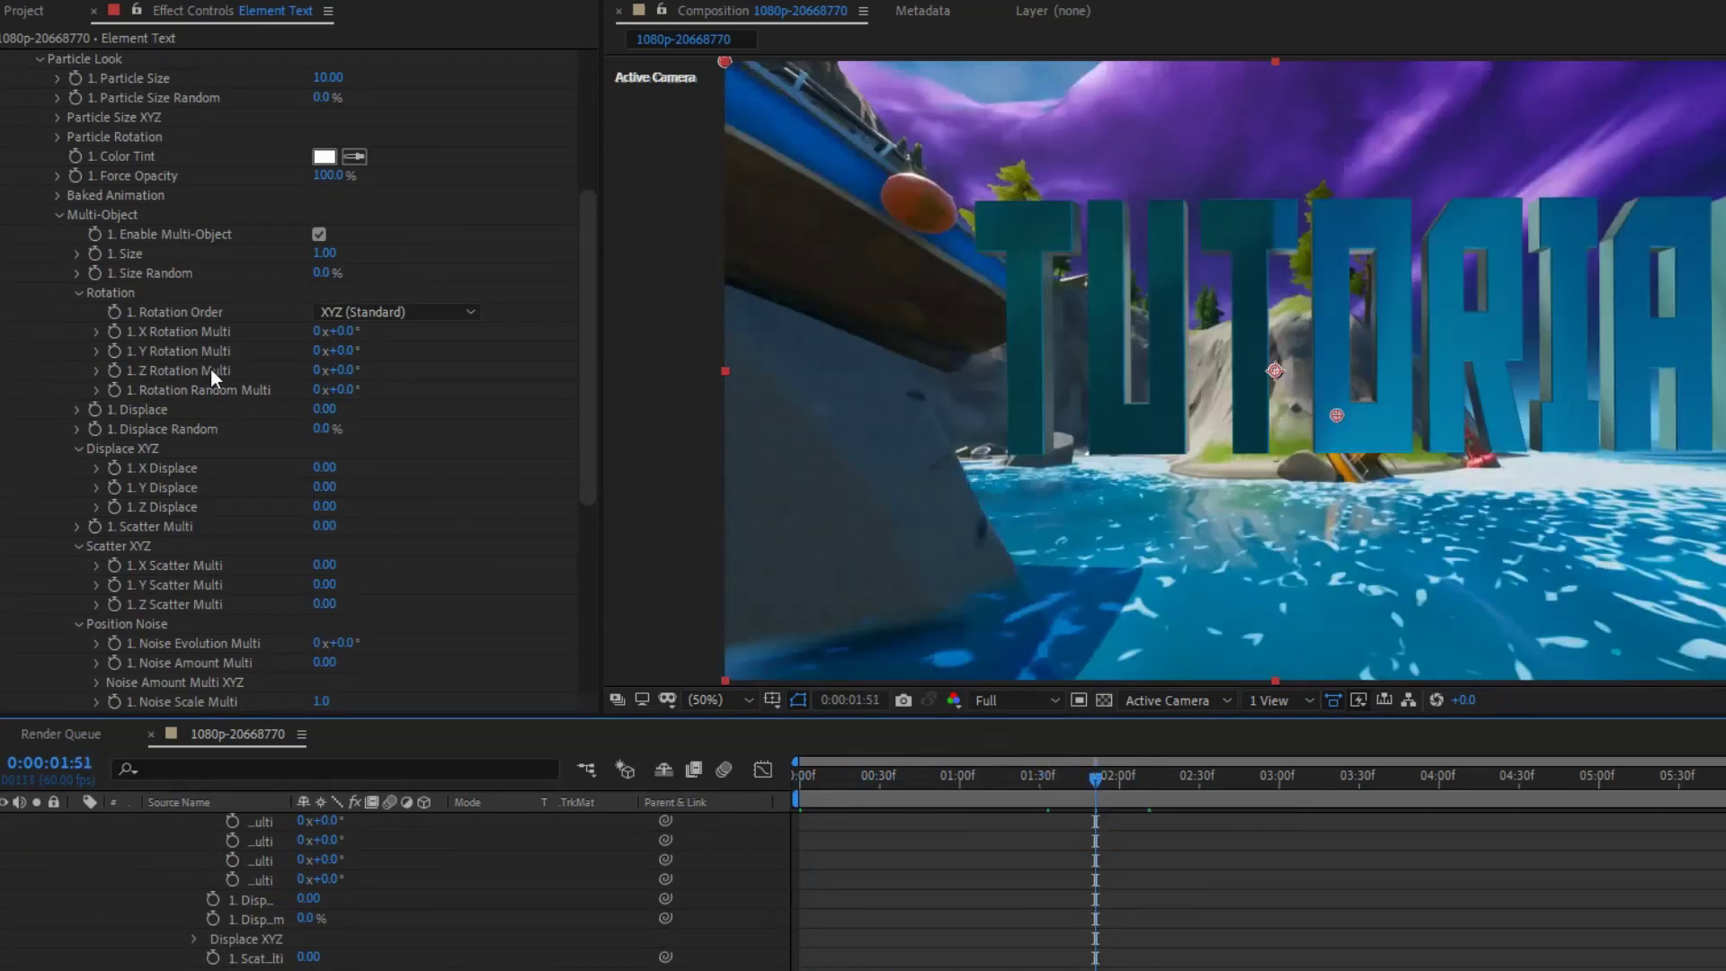
Step: Keyframe Rotation Random Multi at 96° at the start of the clip
left_click(115, 391)
key("u")
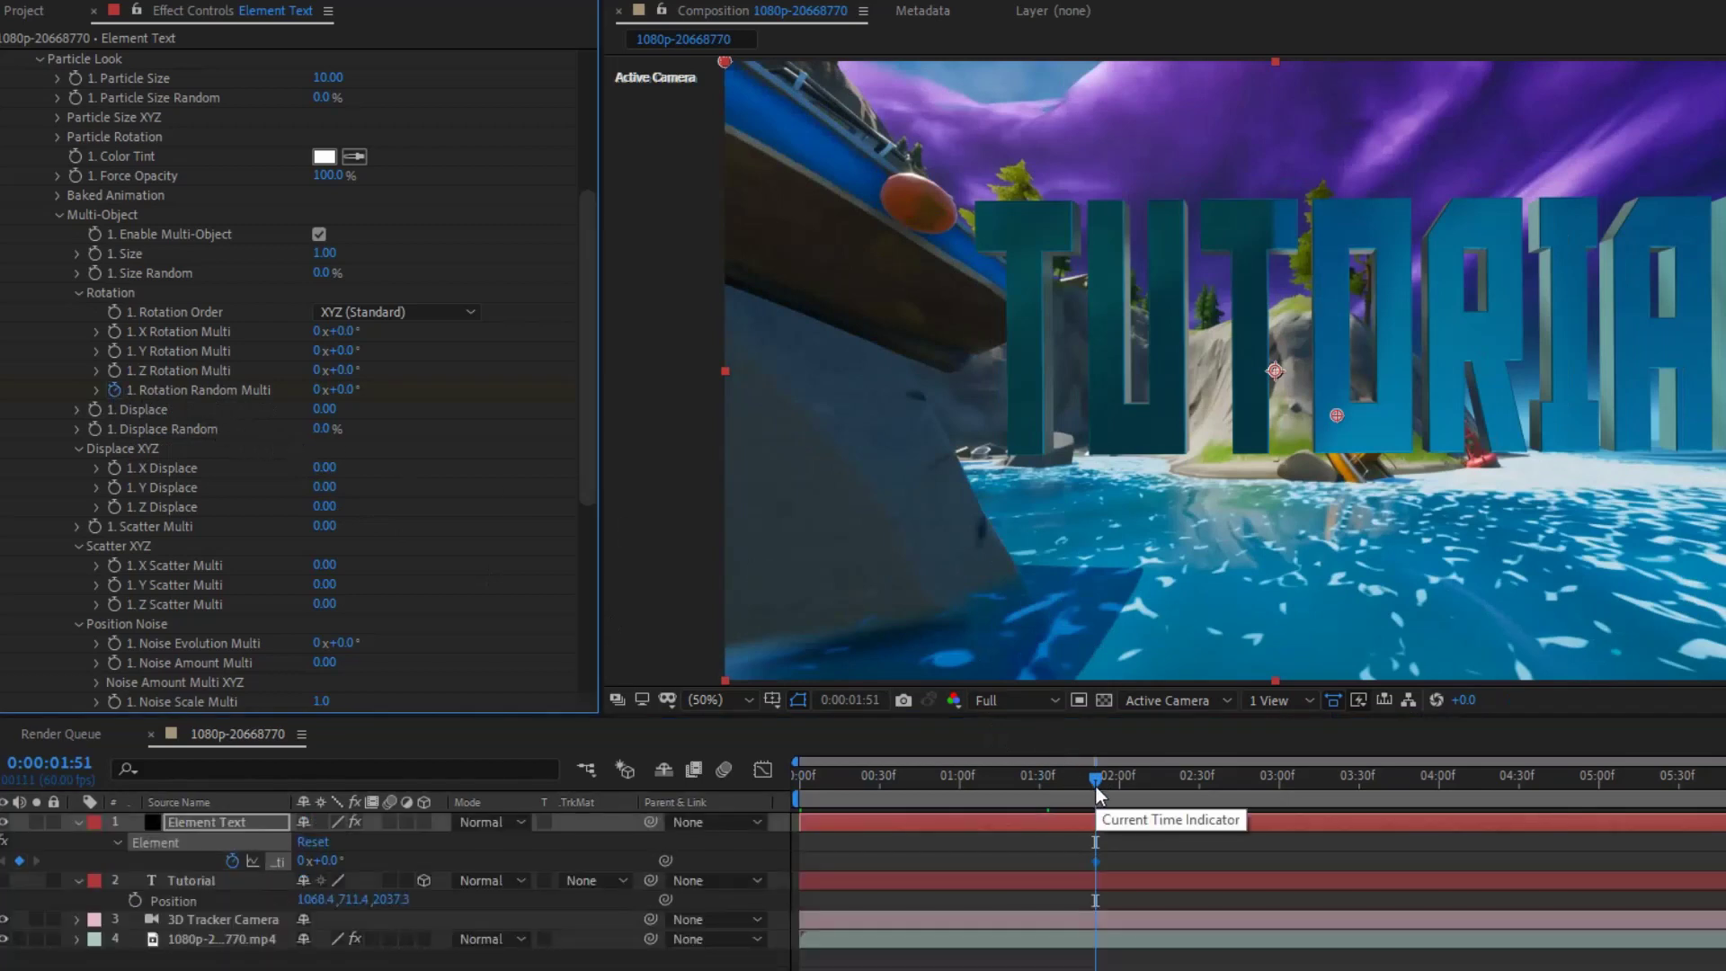
left_click_drag(334, 390, 397, 389)
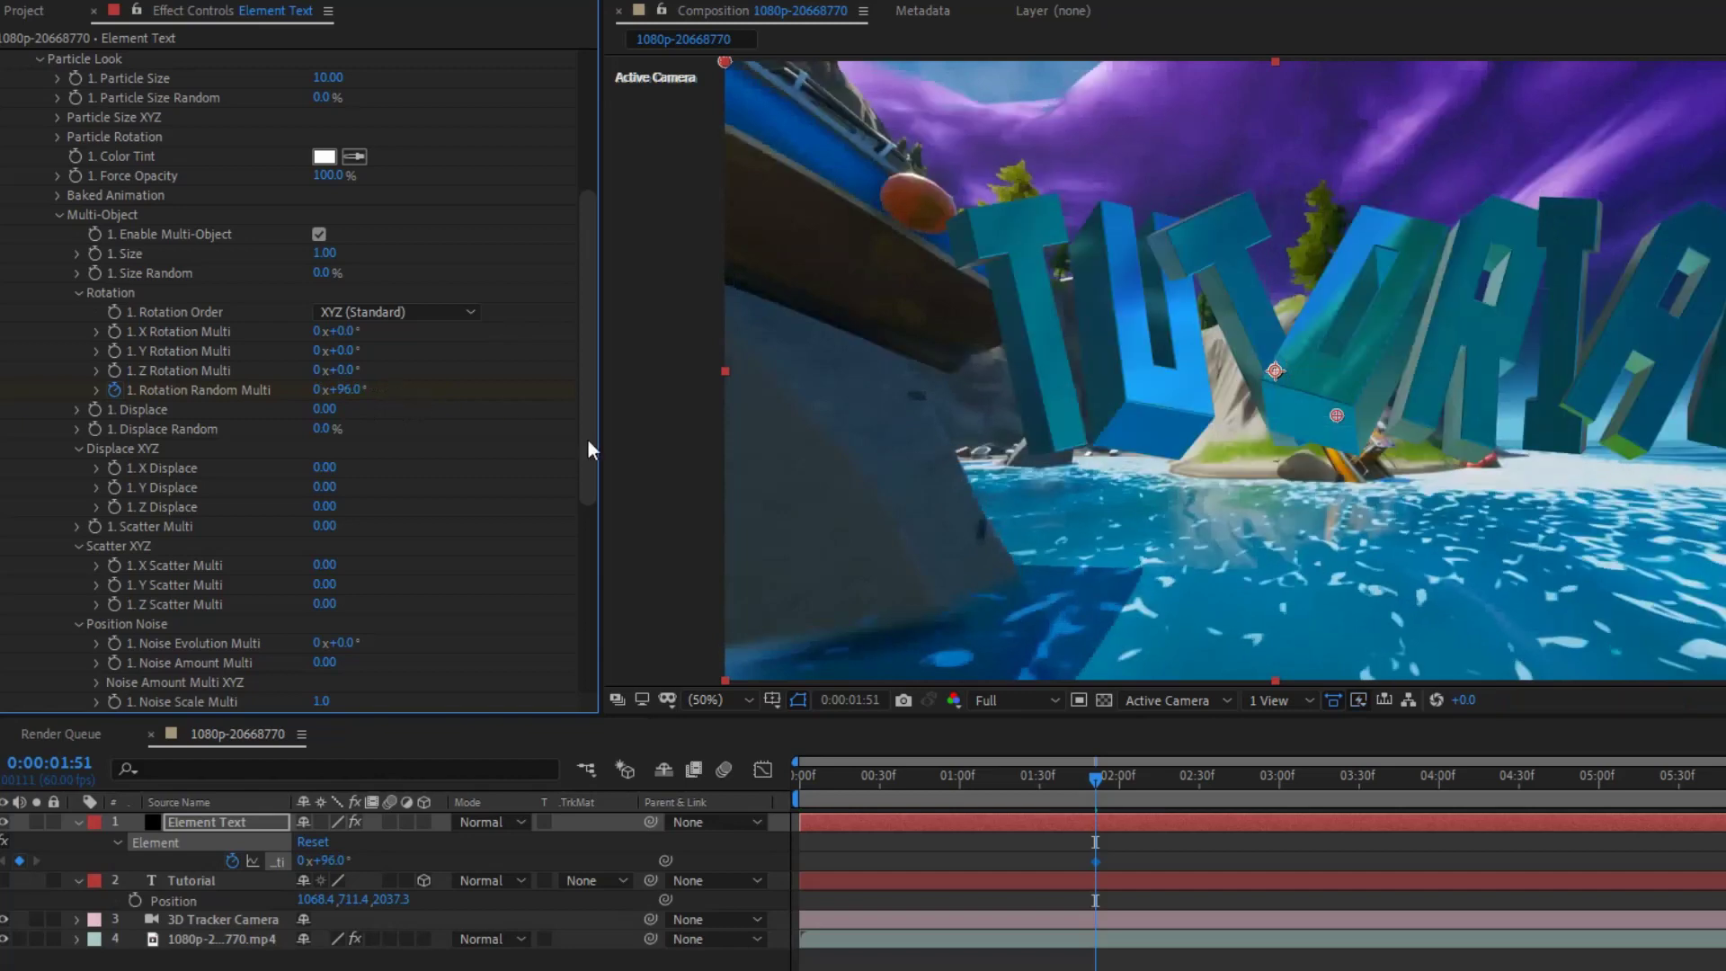
left_click_drag(1096, 861, 802, 874)
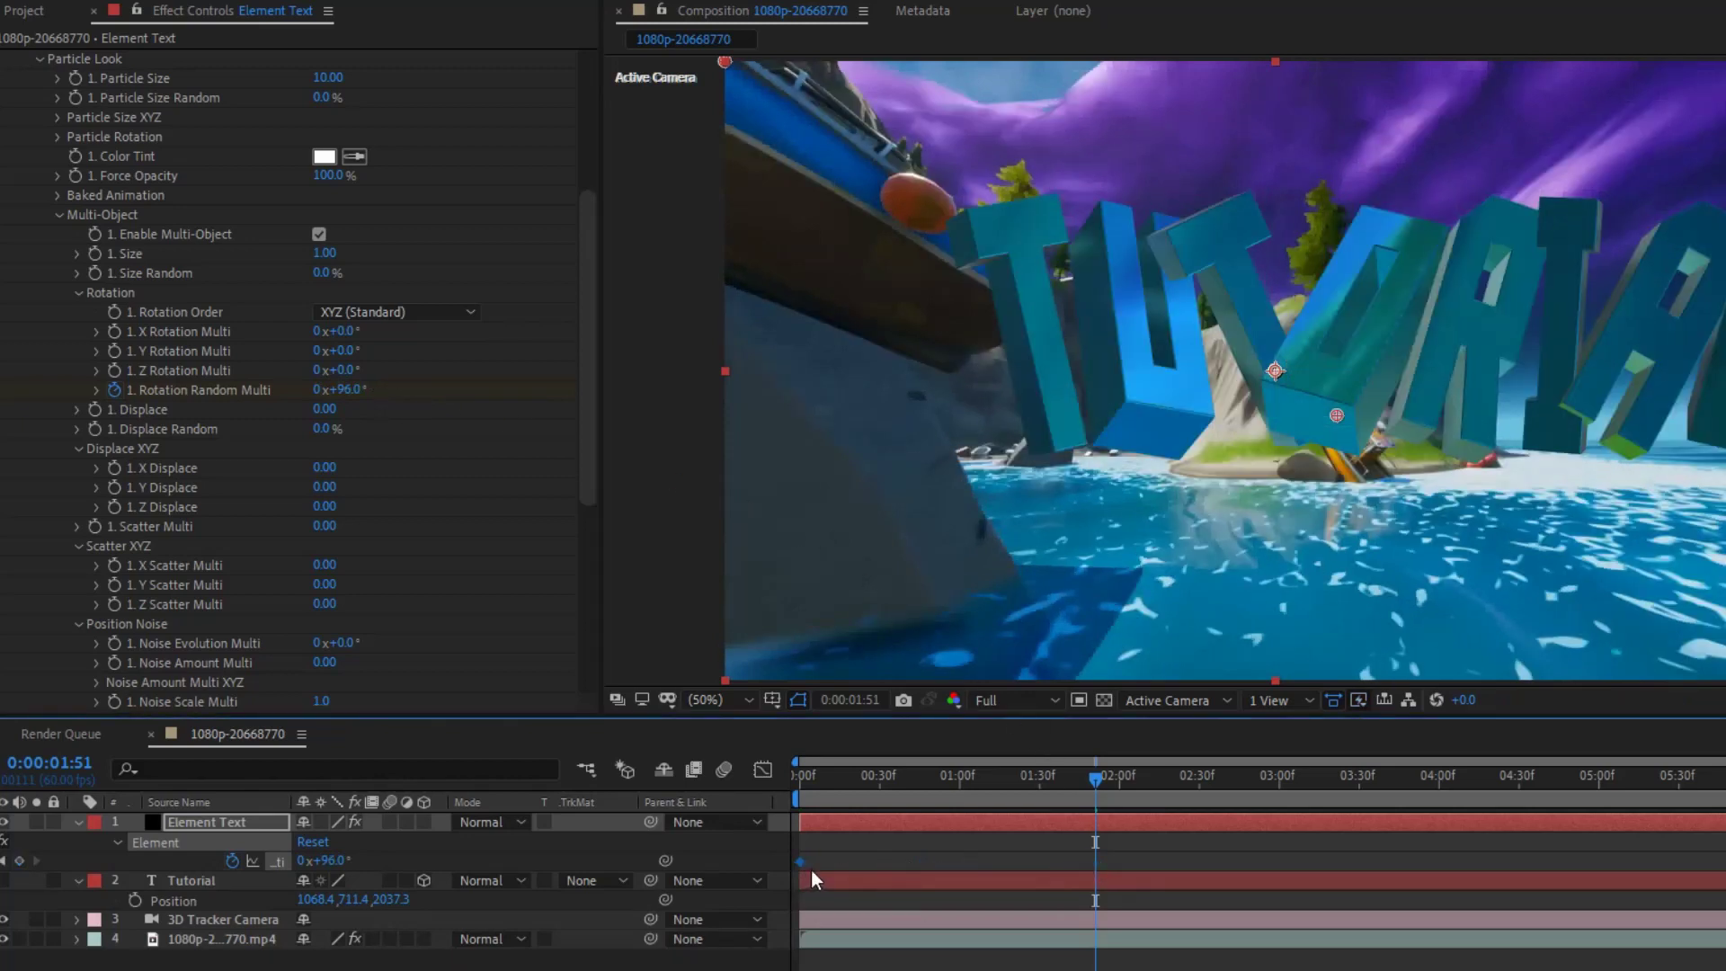
Step: Add a second Rotation Random Multi keyframe at 4:00 with the value 0°
left_click_drag(1093, 784, 1437, 773)
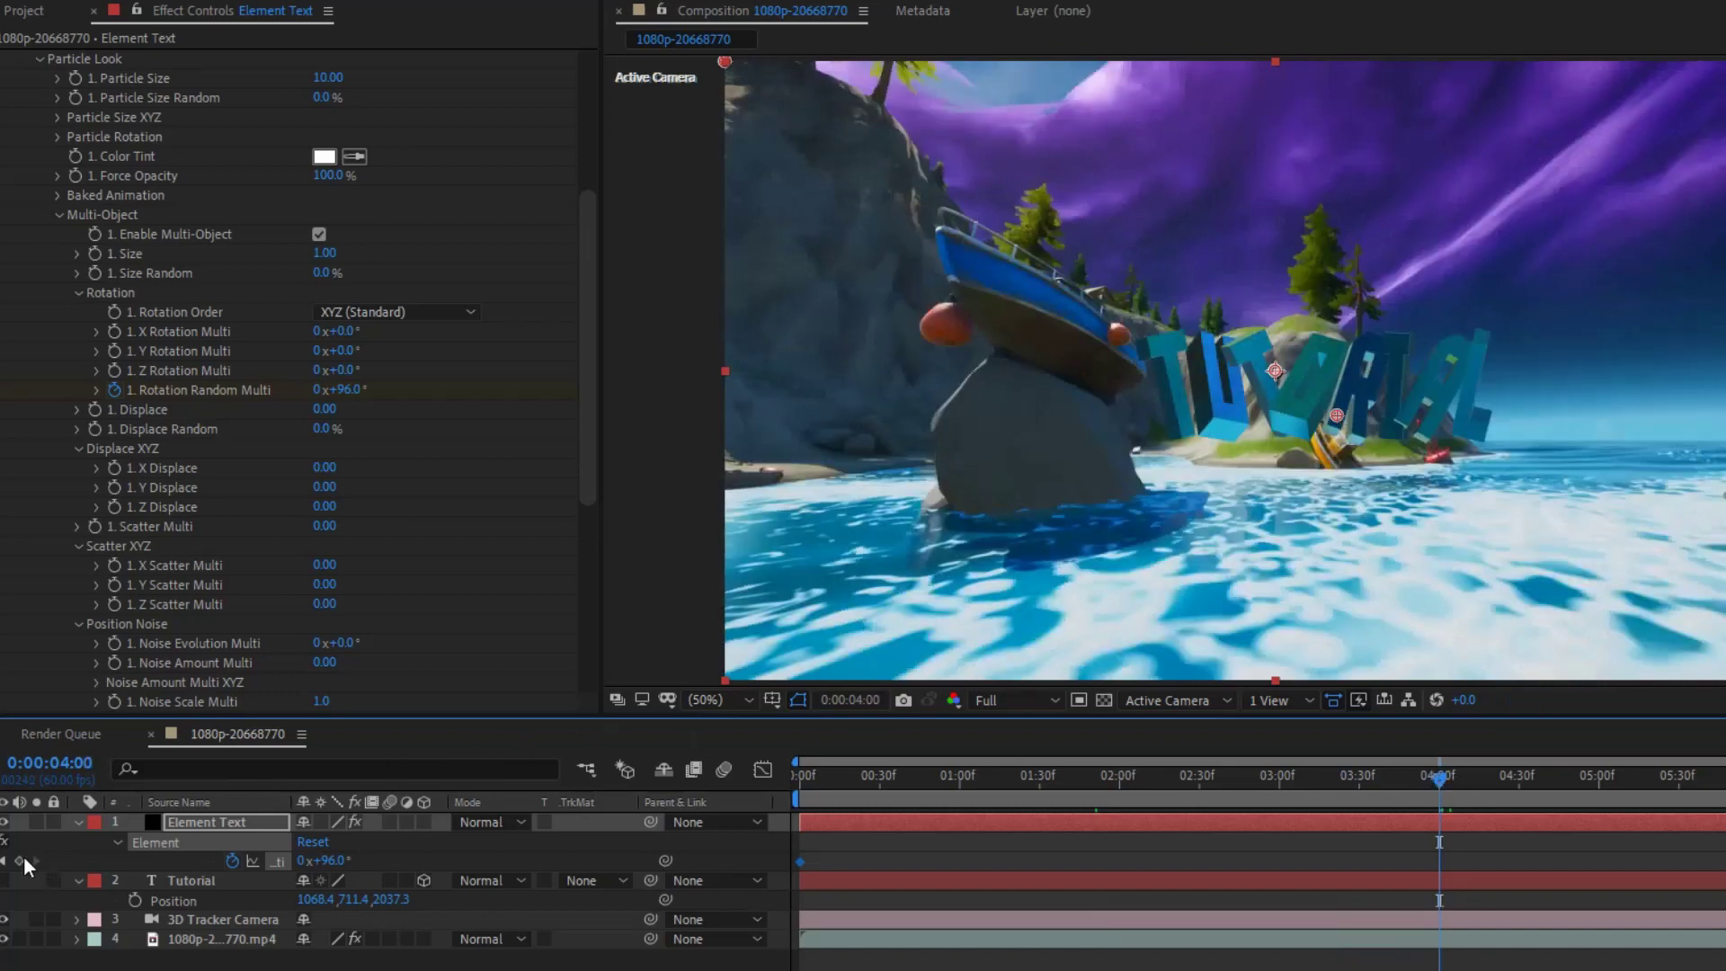
left_click(21, 861)
left_click_drag(355, 401, 173, 403)
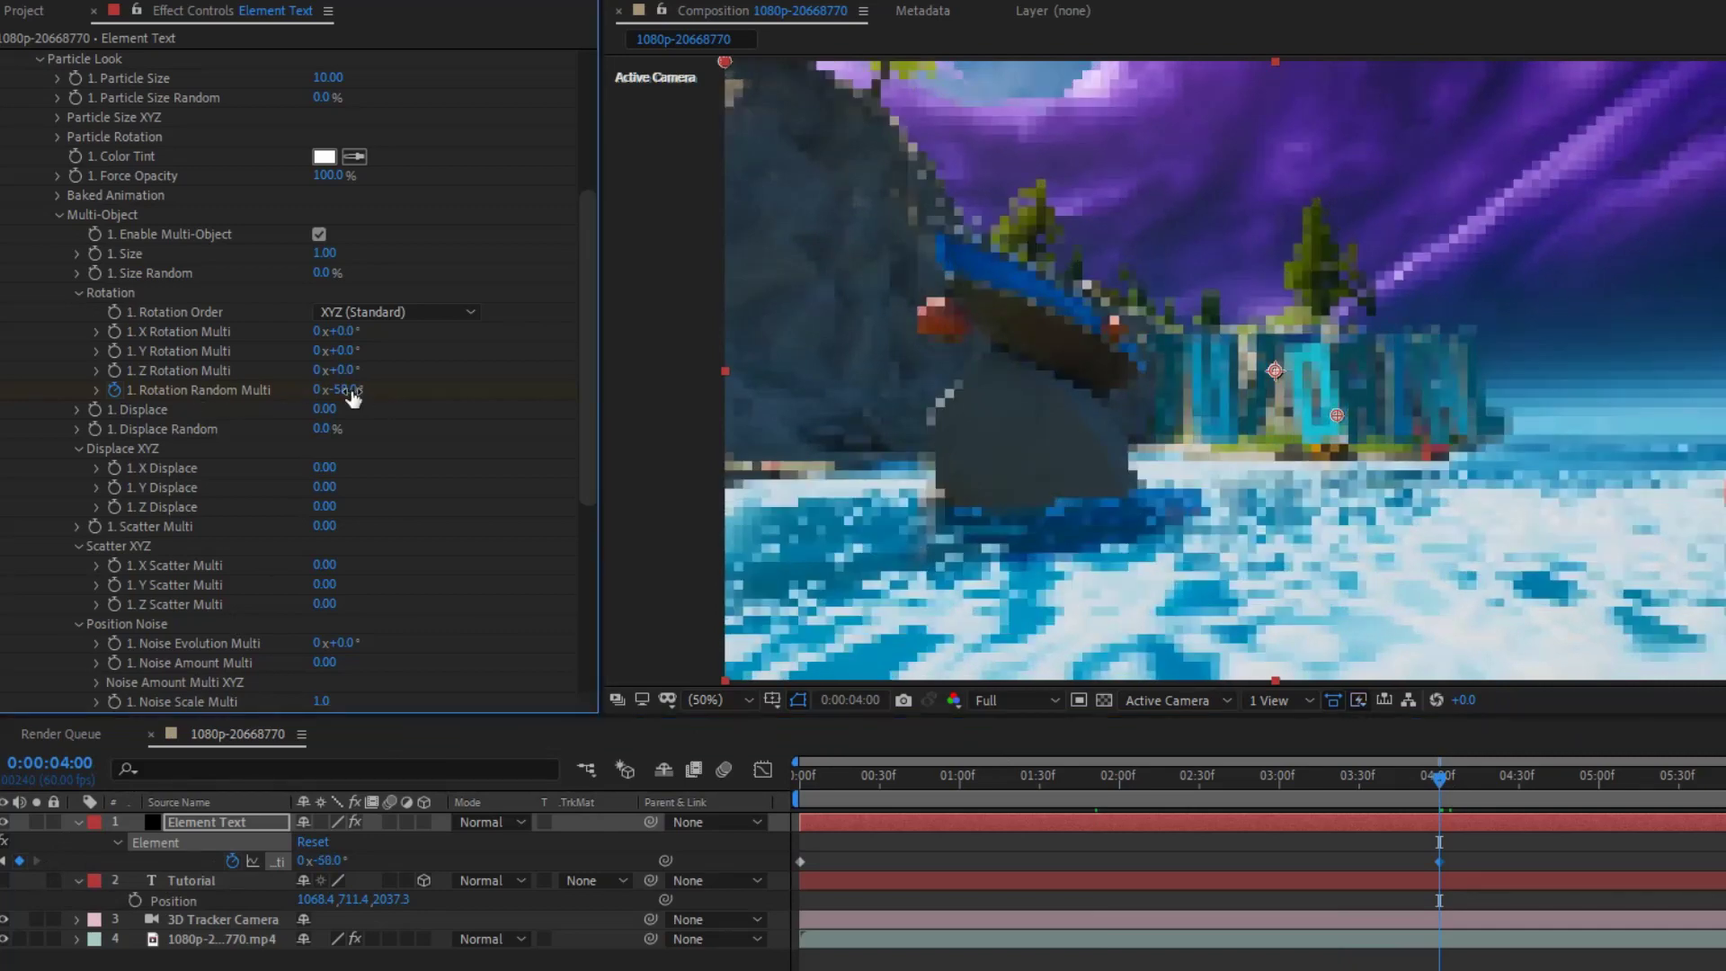
left_click(350, 389)
type("0")
key("Return")
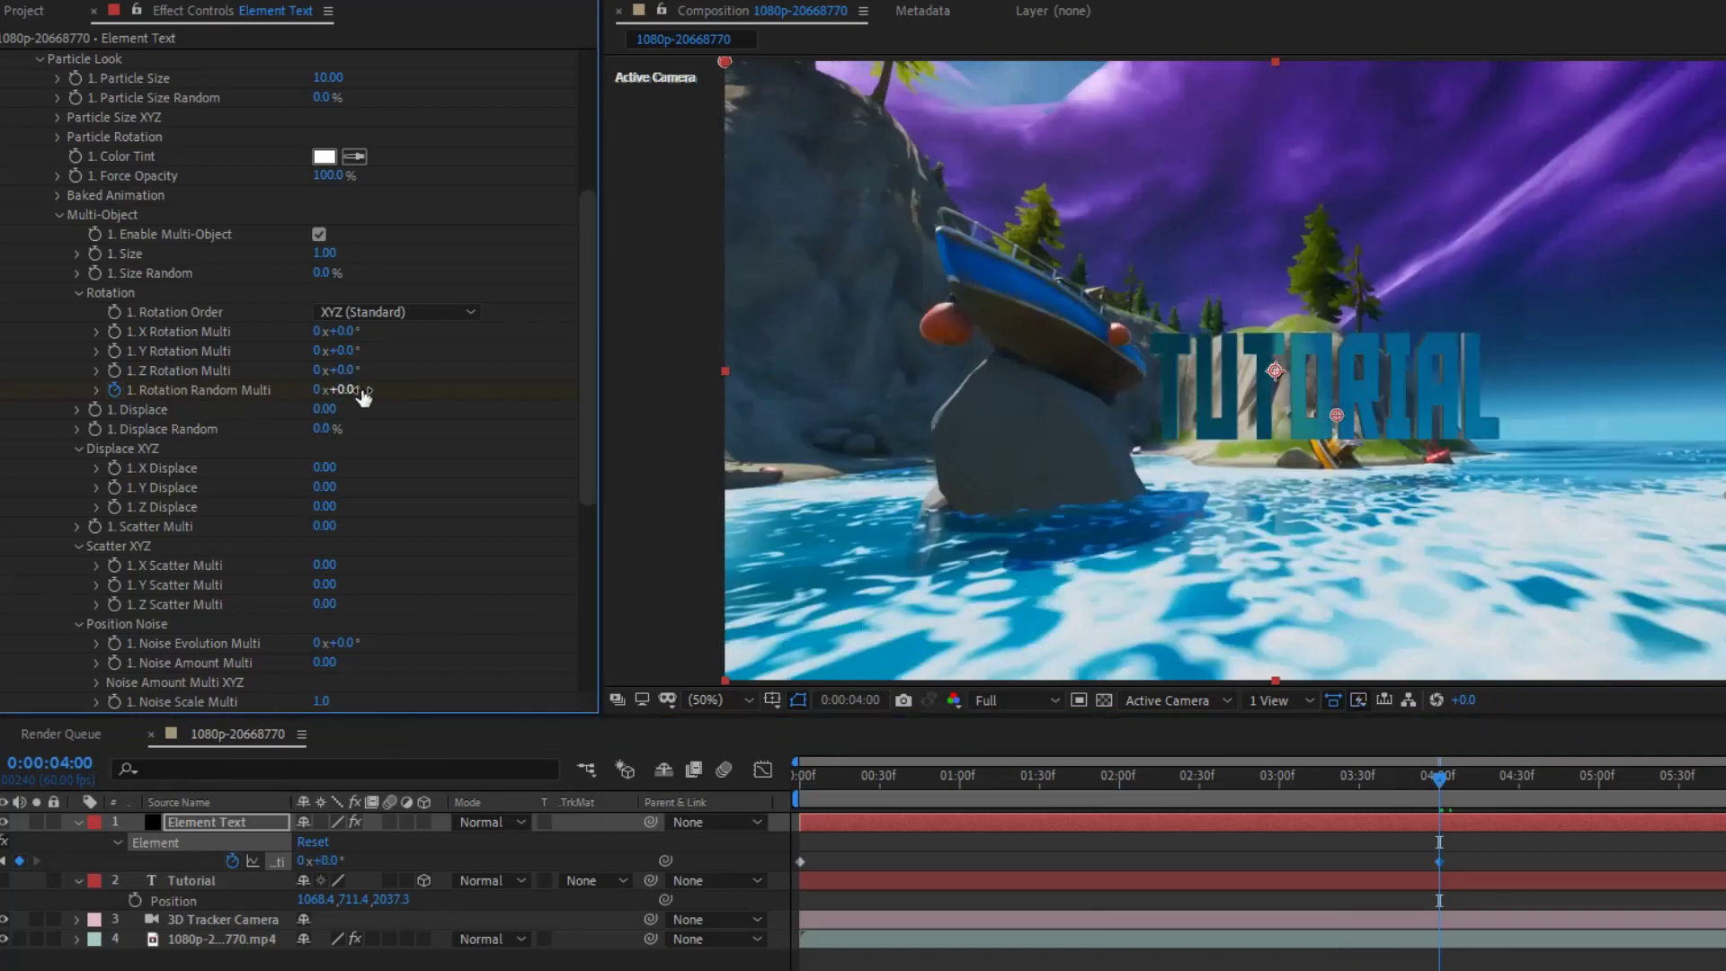
left_click(1431, 782)
Step: Marquee-select both rotation keyframes and bring up their context menu
left_click_drag(1330, 784, 1181, 784)
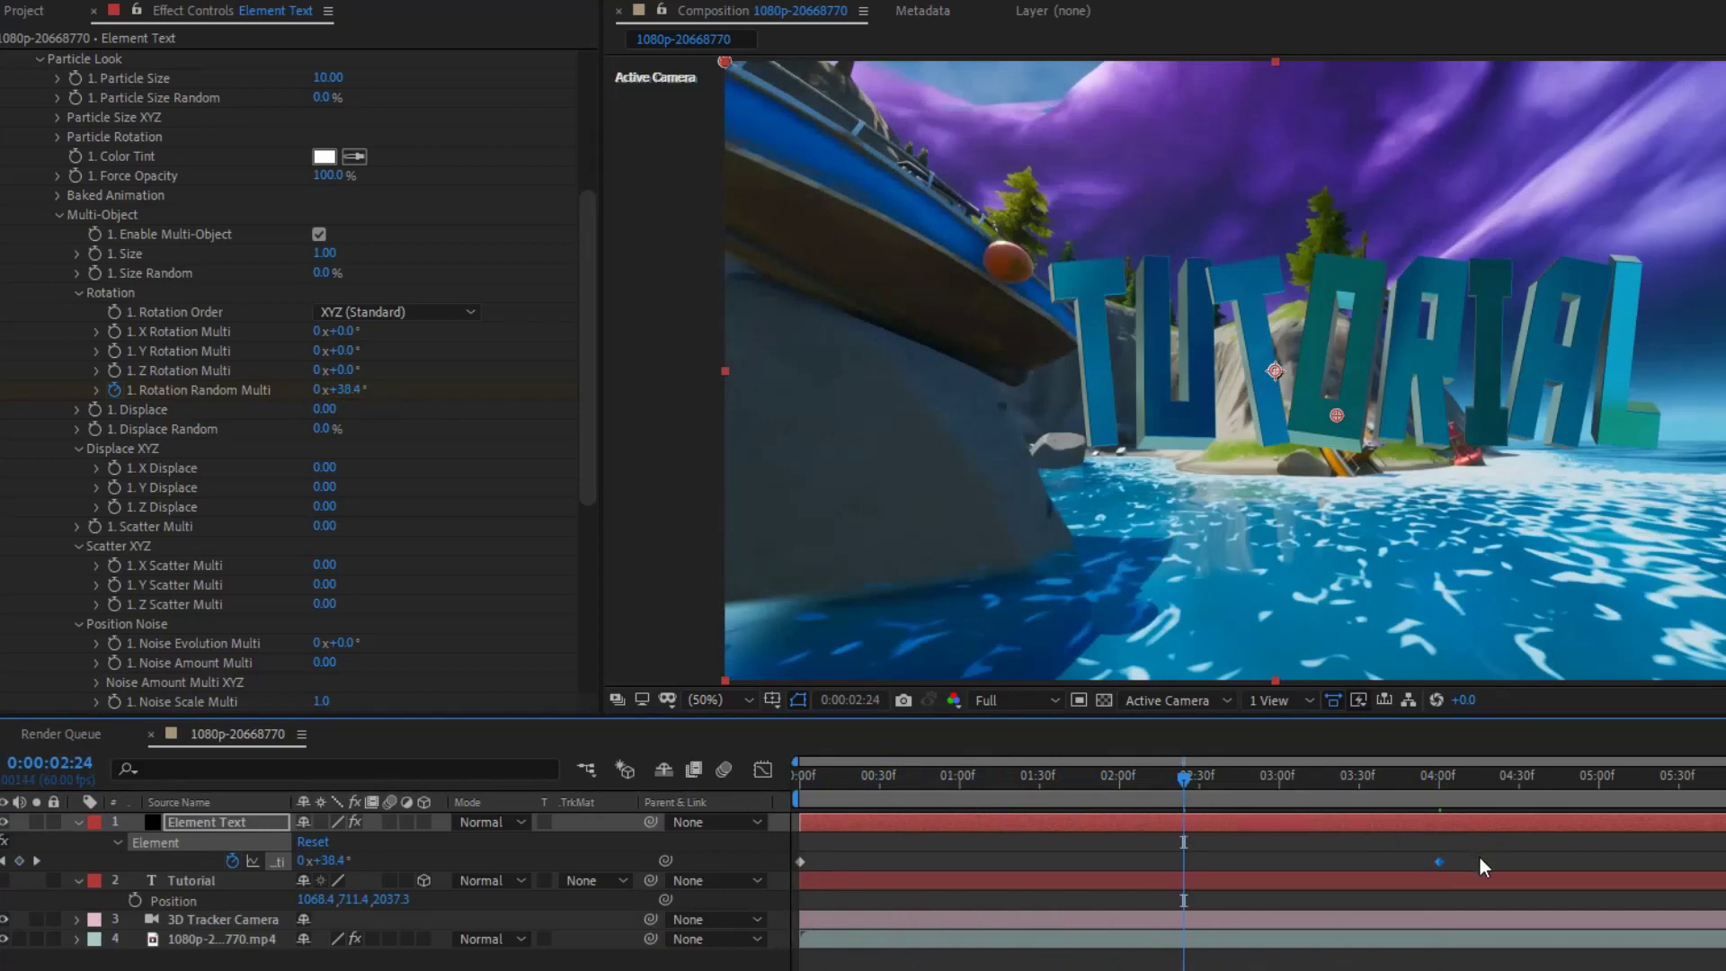
left_click_drag(1479, 855, 791, 865)
right_click(798, 860)
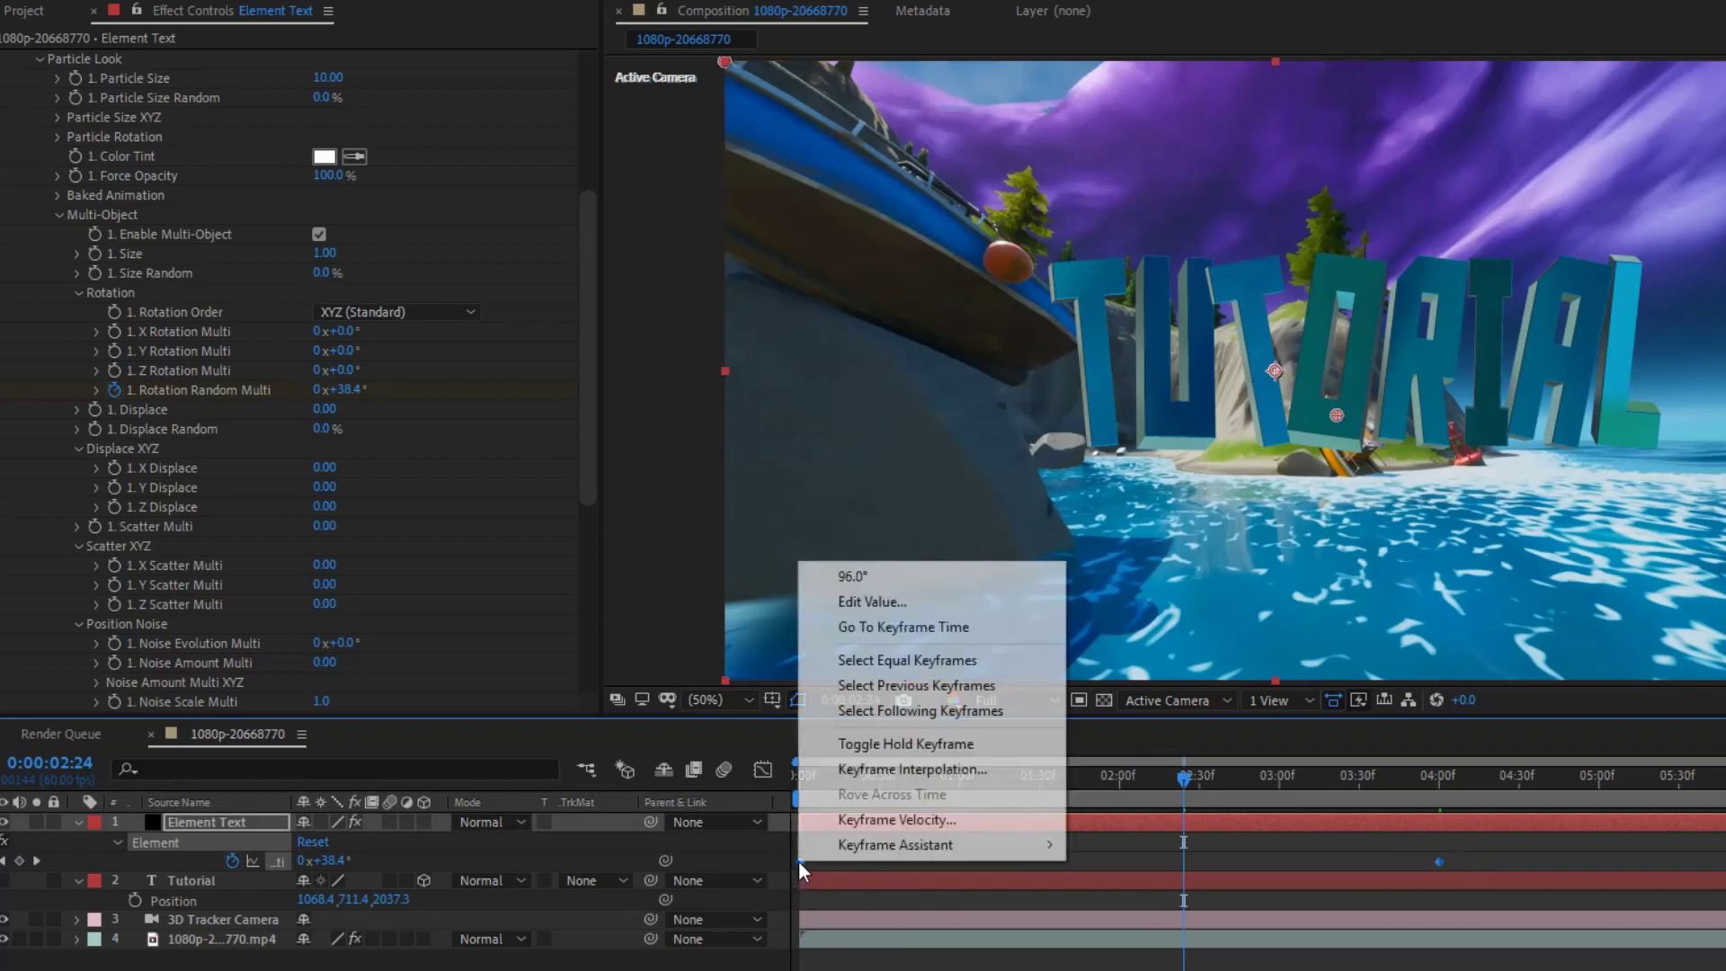
Step: Apply Easy Ease to the rotation keyframes and lengthen the first keyframe's influence in the Graph Editor
mouse_move(802, 855)
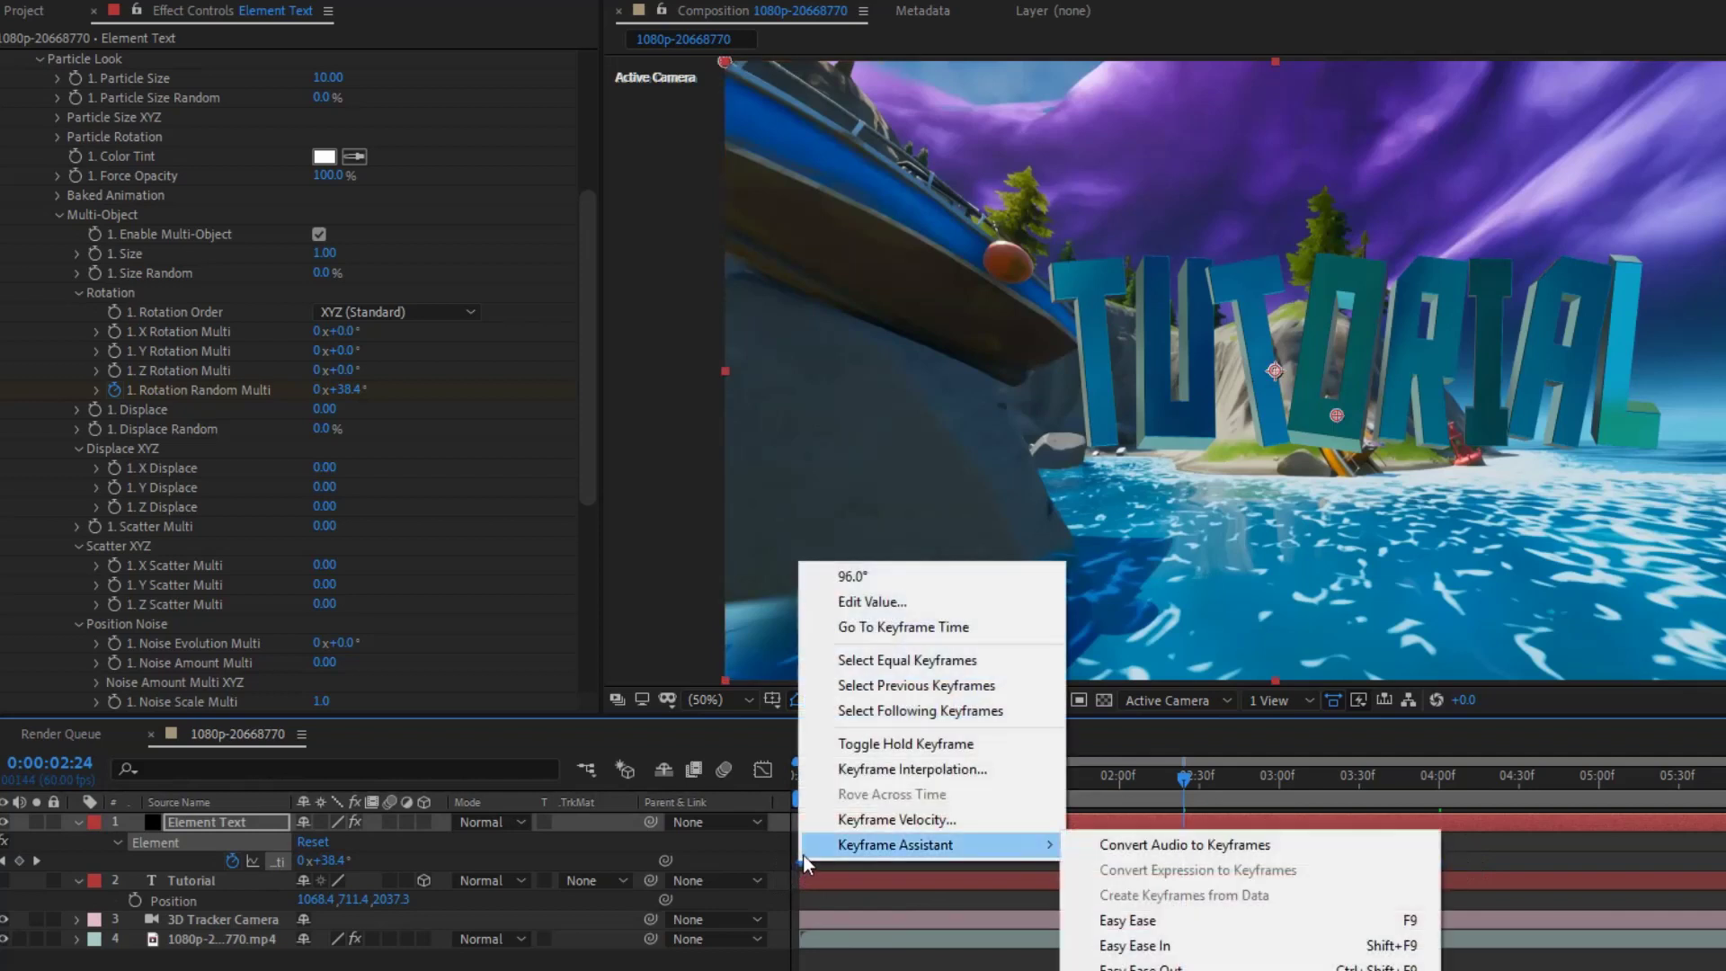
left_click(1250, 923)
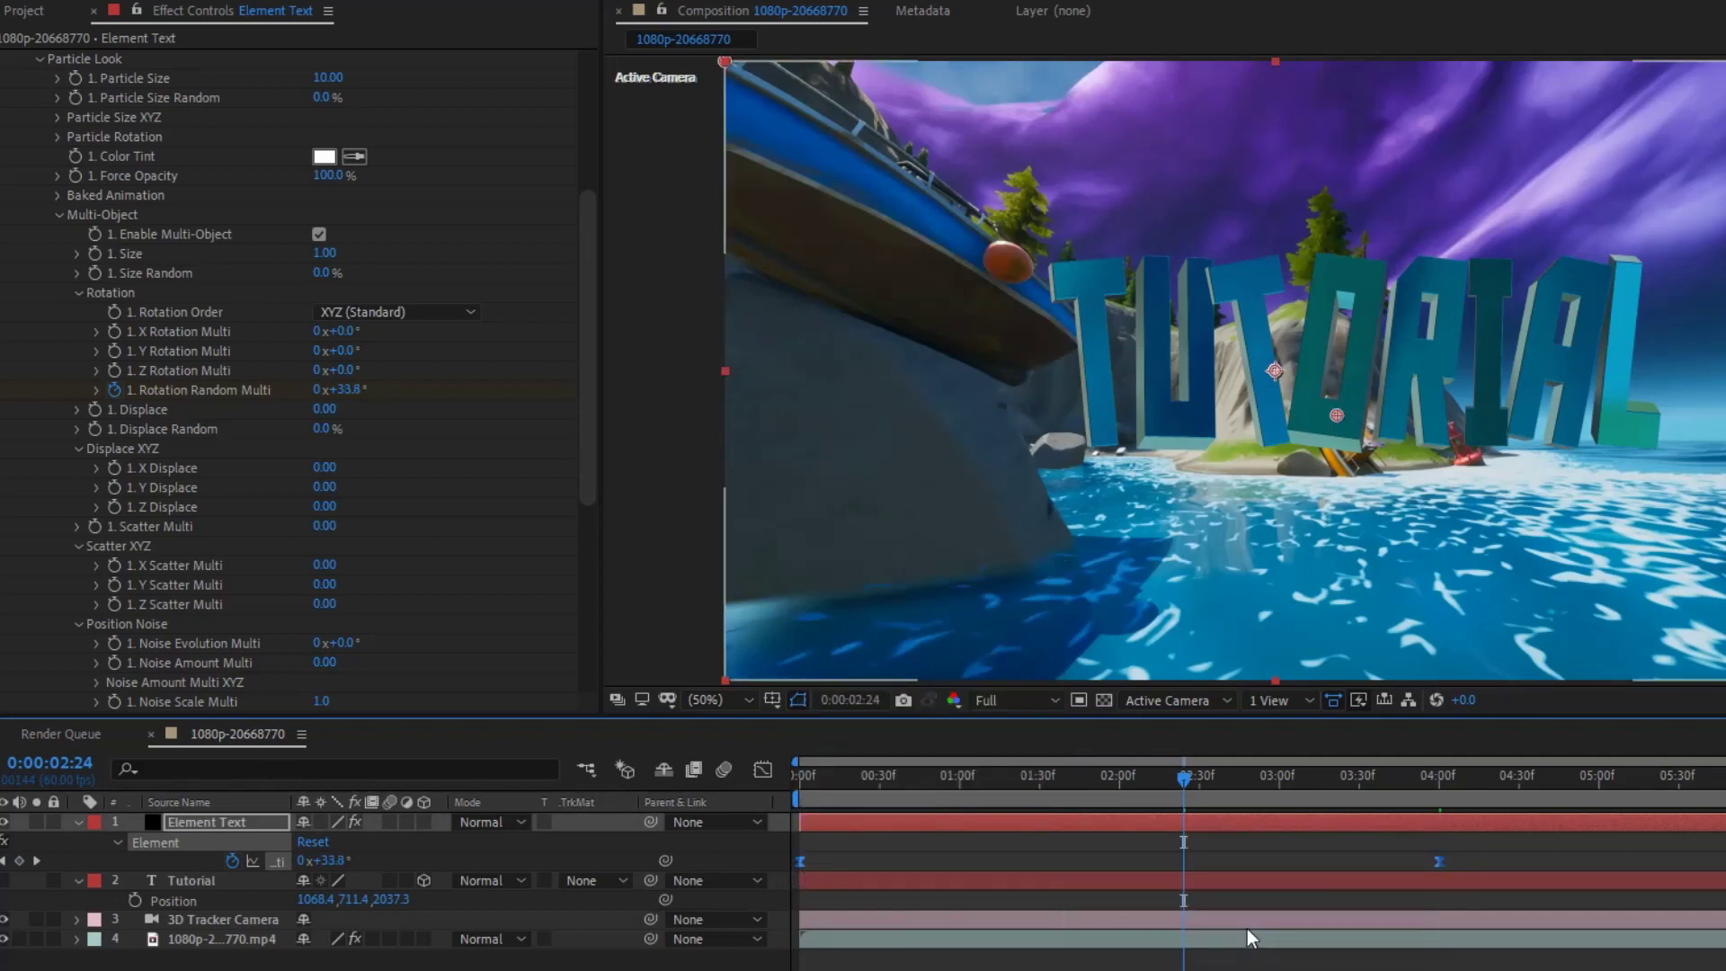
left_click(763, 771)
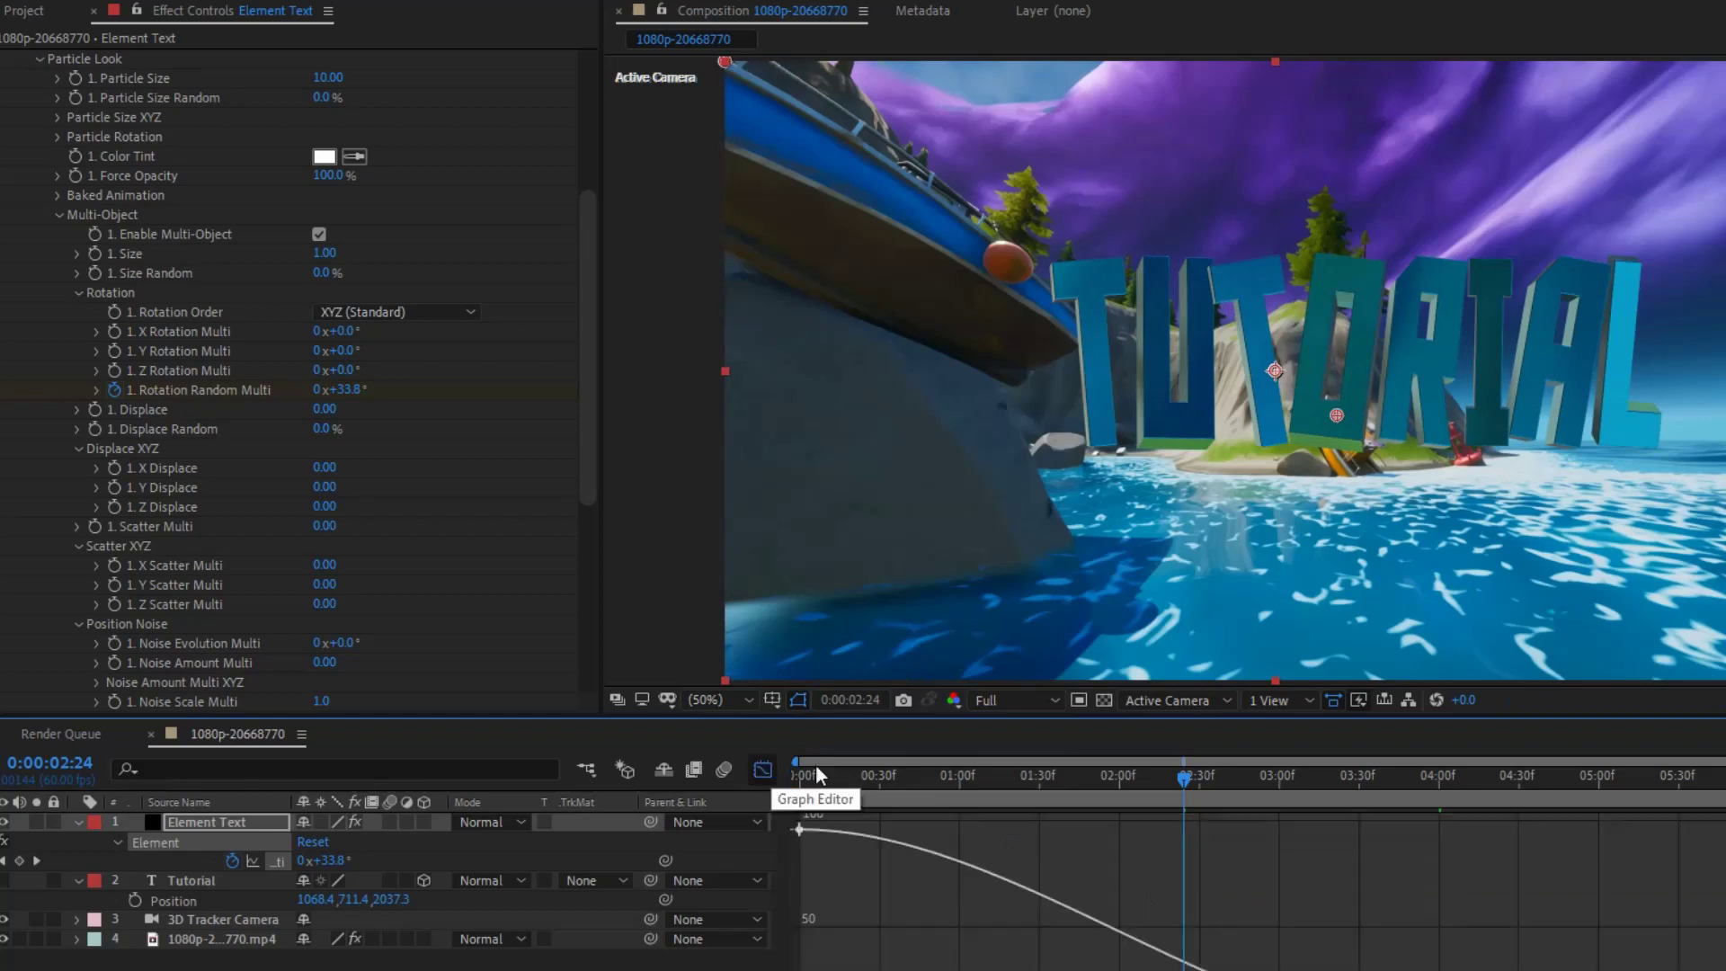
left_click(800, 829)
left_click_drag(804, 829, 1420, 836)
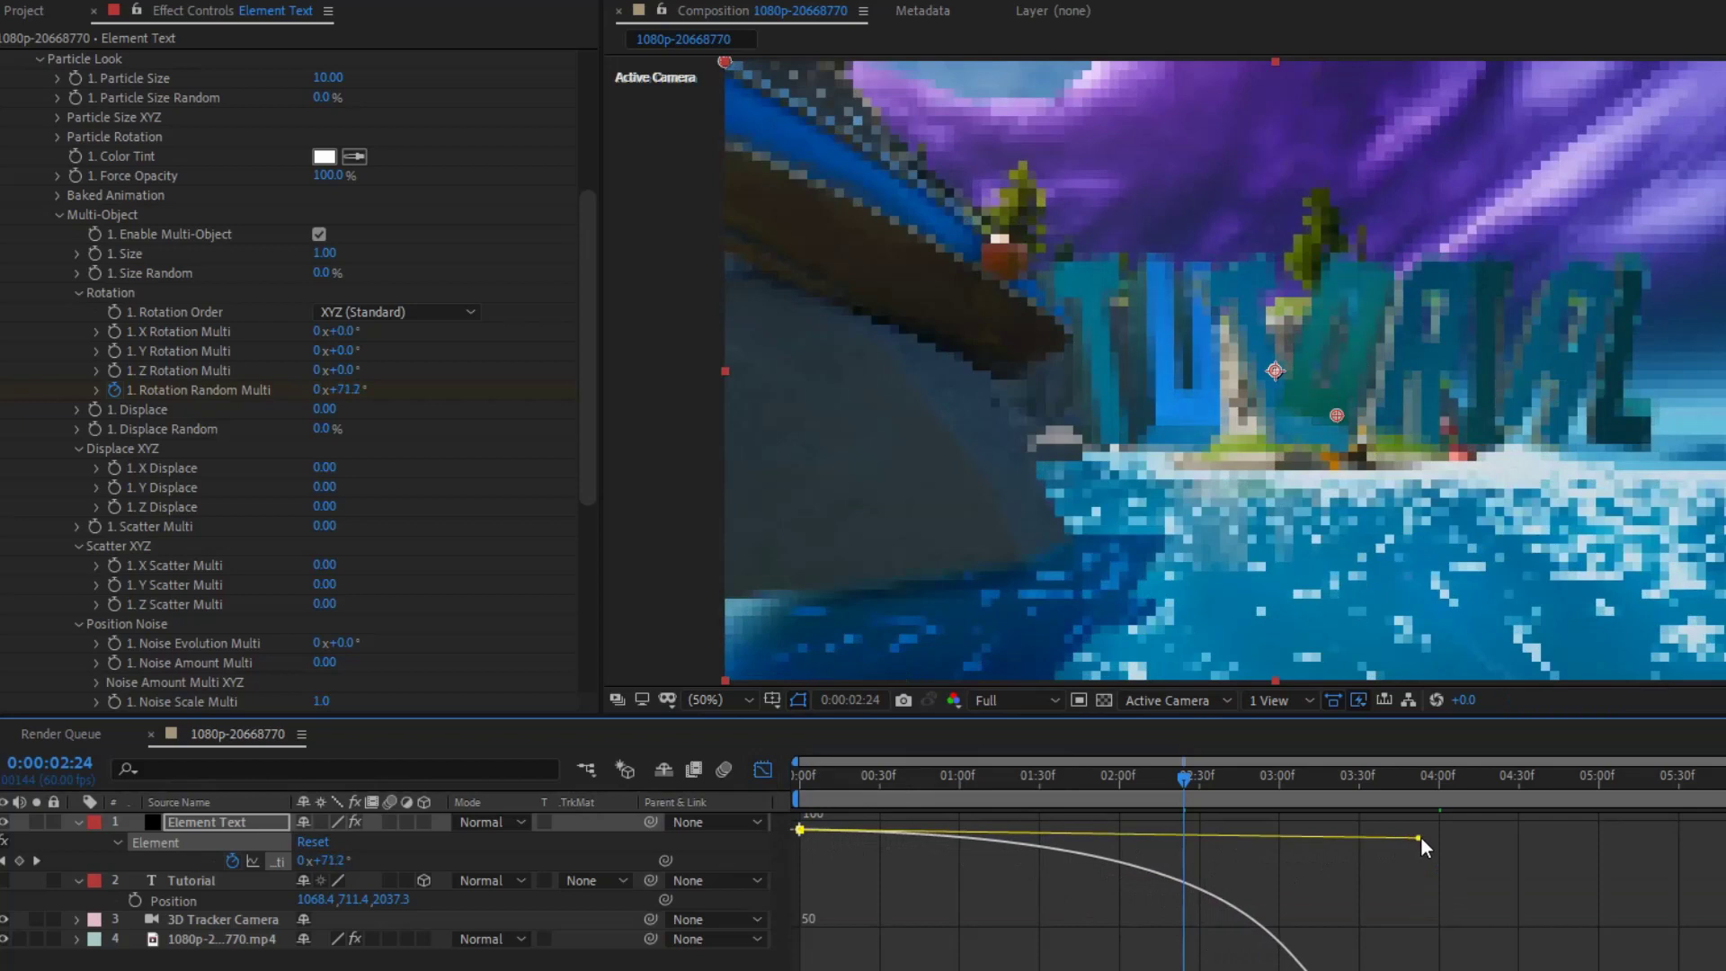
key("shift+F3")
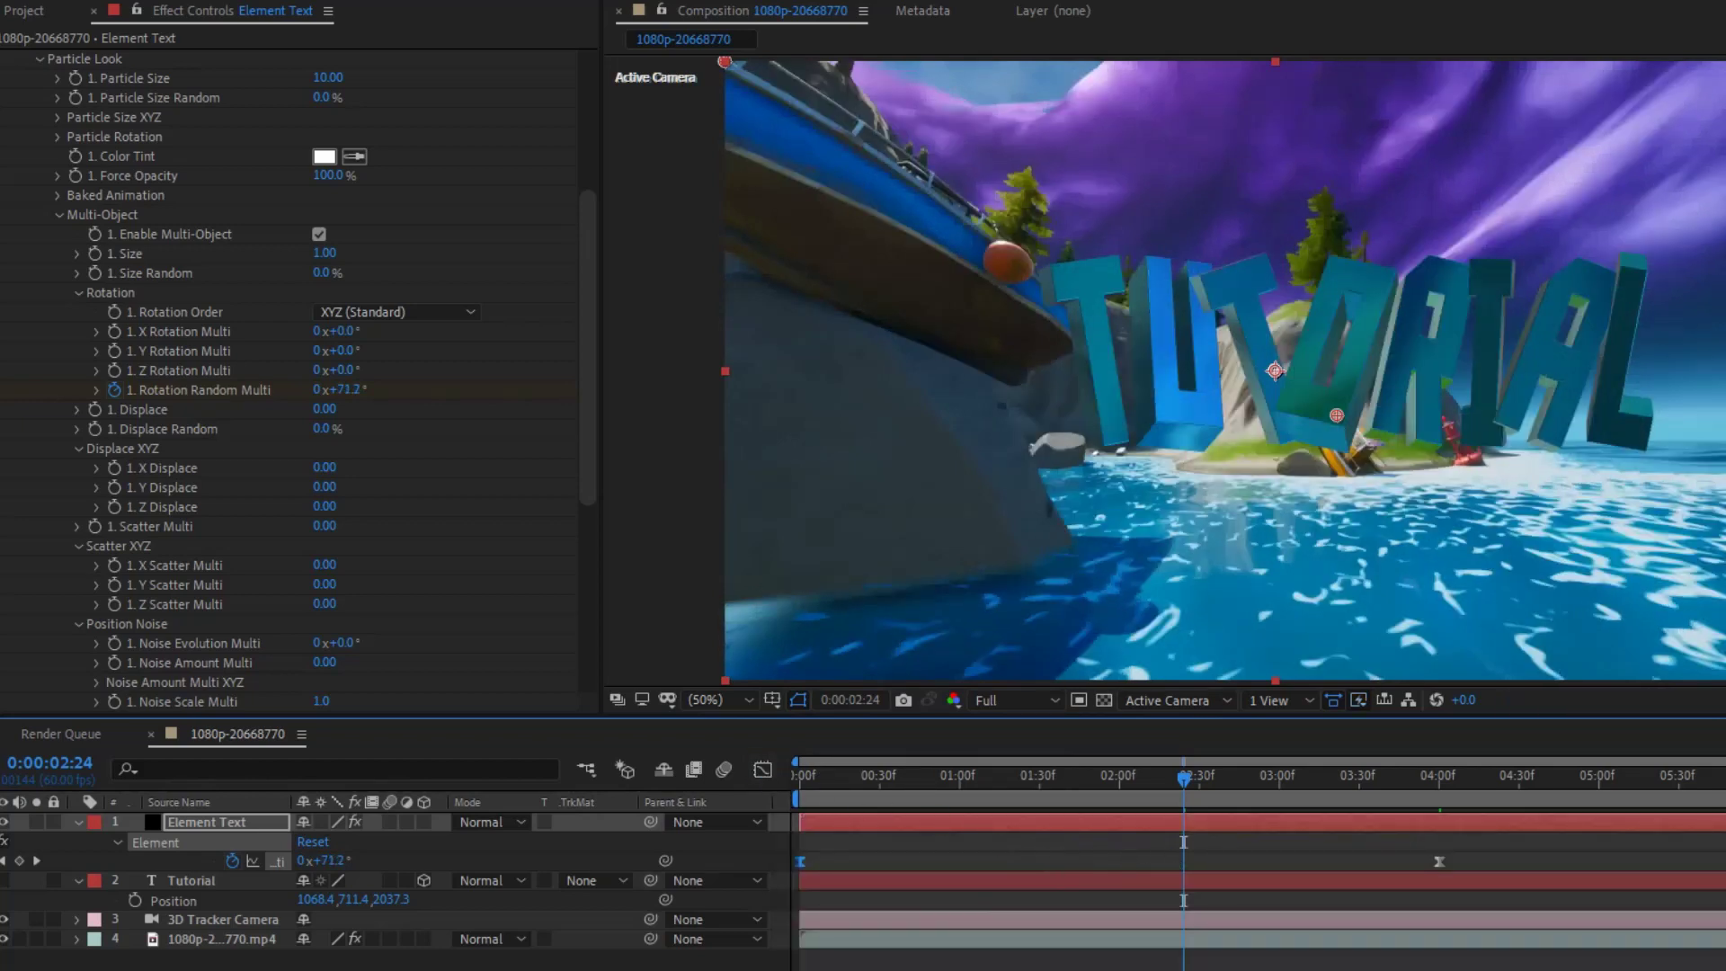
left_click_drag(1181, 784, 1156, 786)
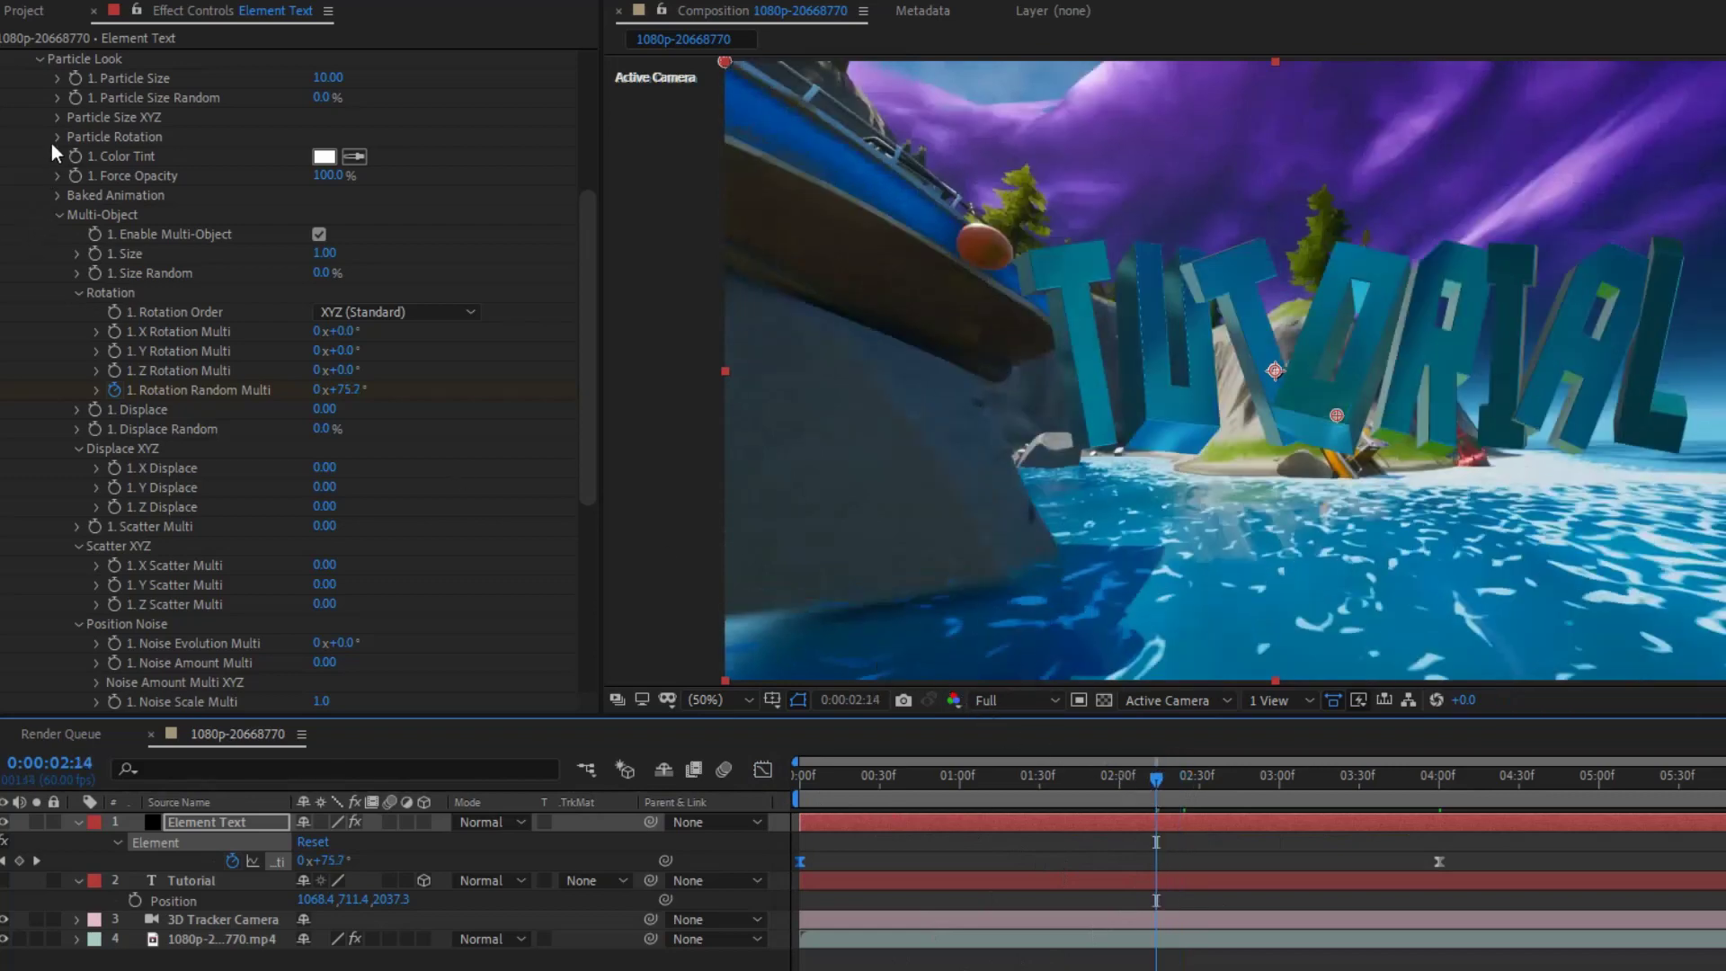
Step: Collapse Group 1 and expand Render Settings > Lighting in Effect Controls
scroll(57, 171, "up", 3)
left_click(41, 215)
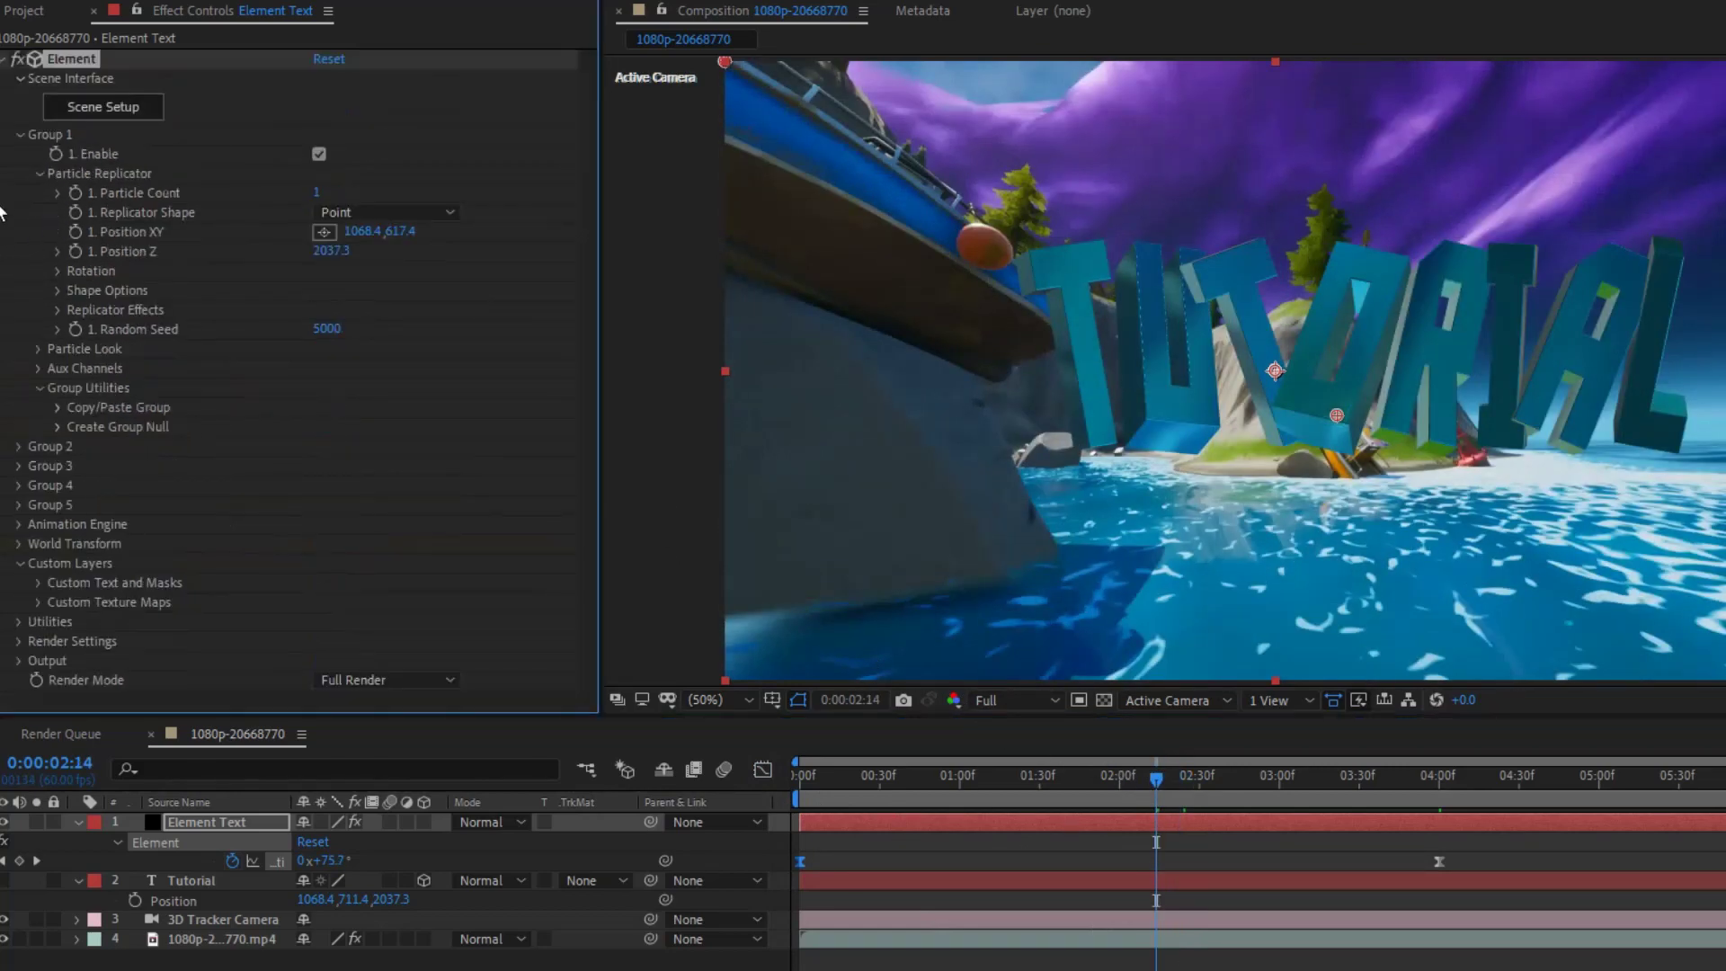
left_click(19, 135)
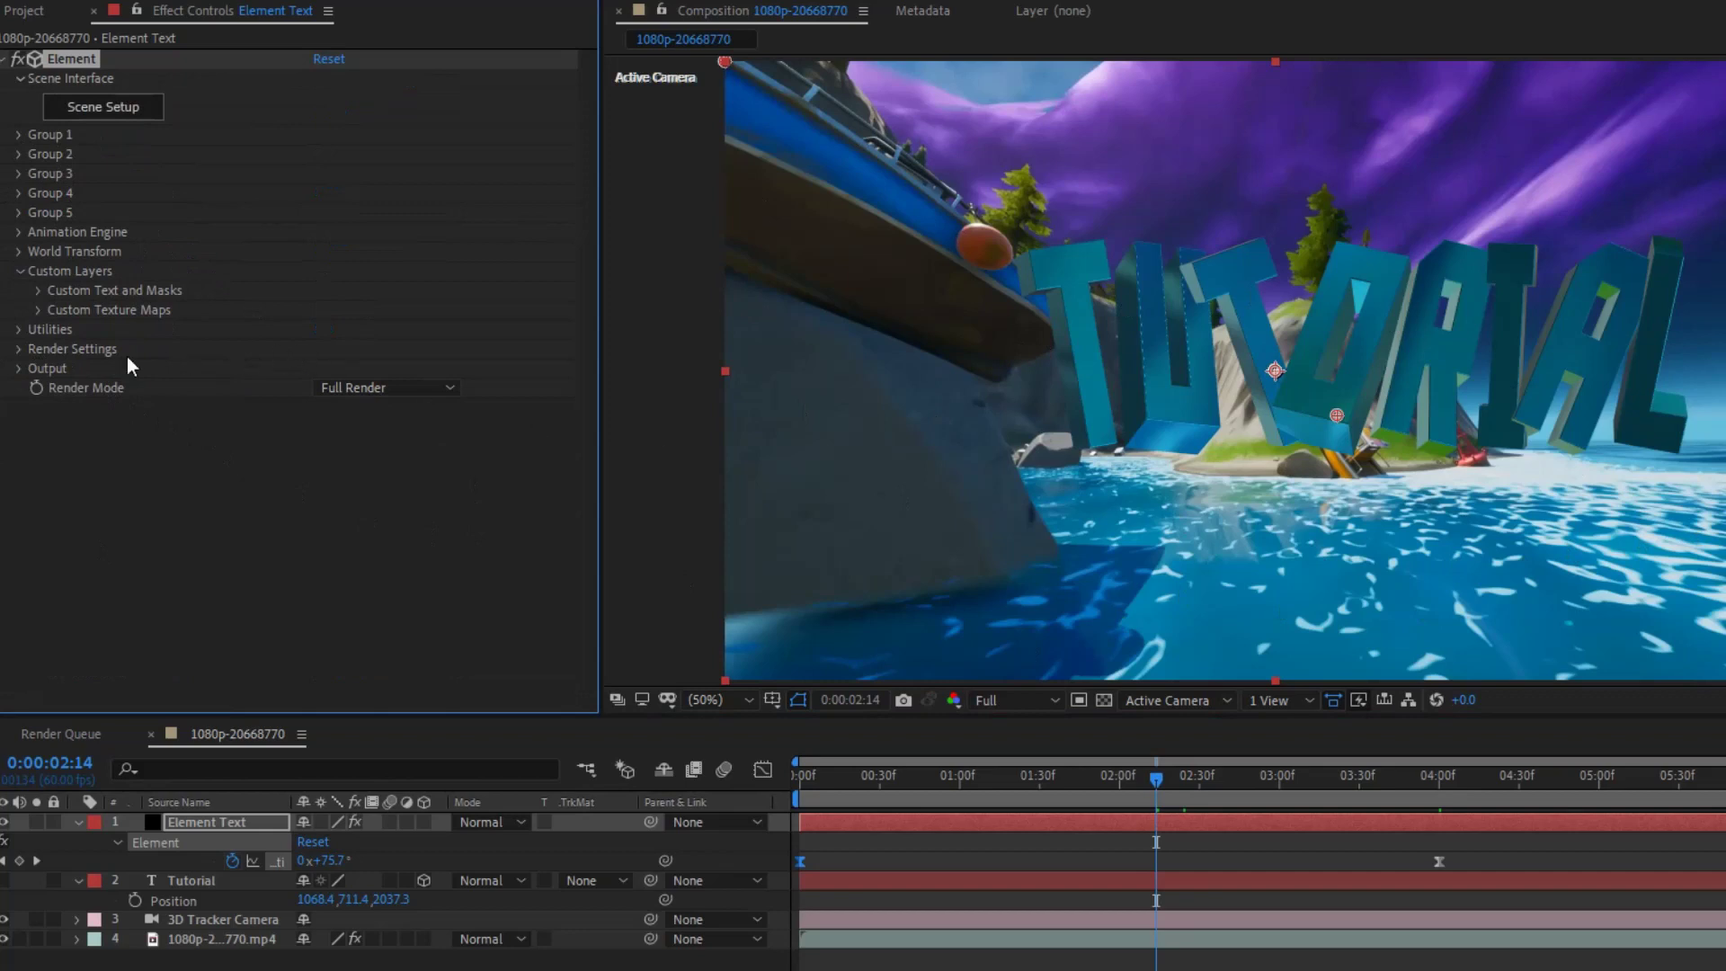
left_click(18, 347)
scroll(17, 357, "down", 1)
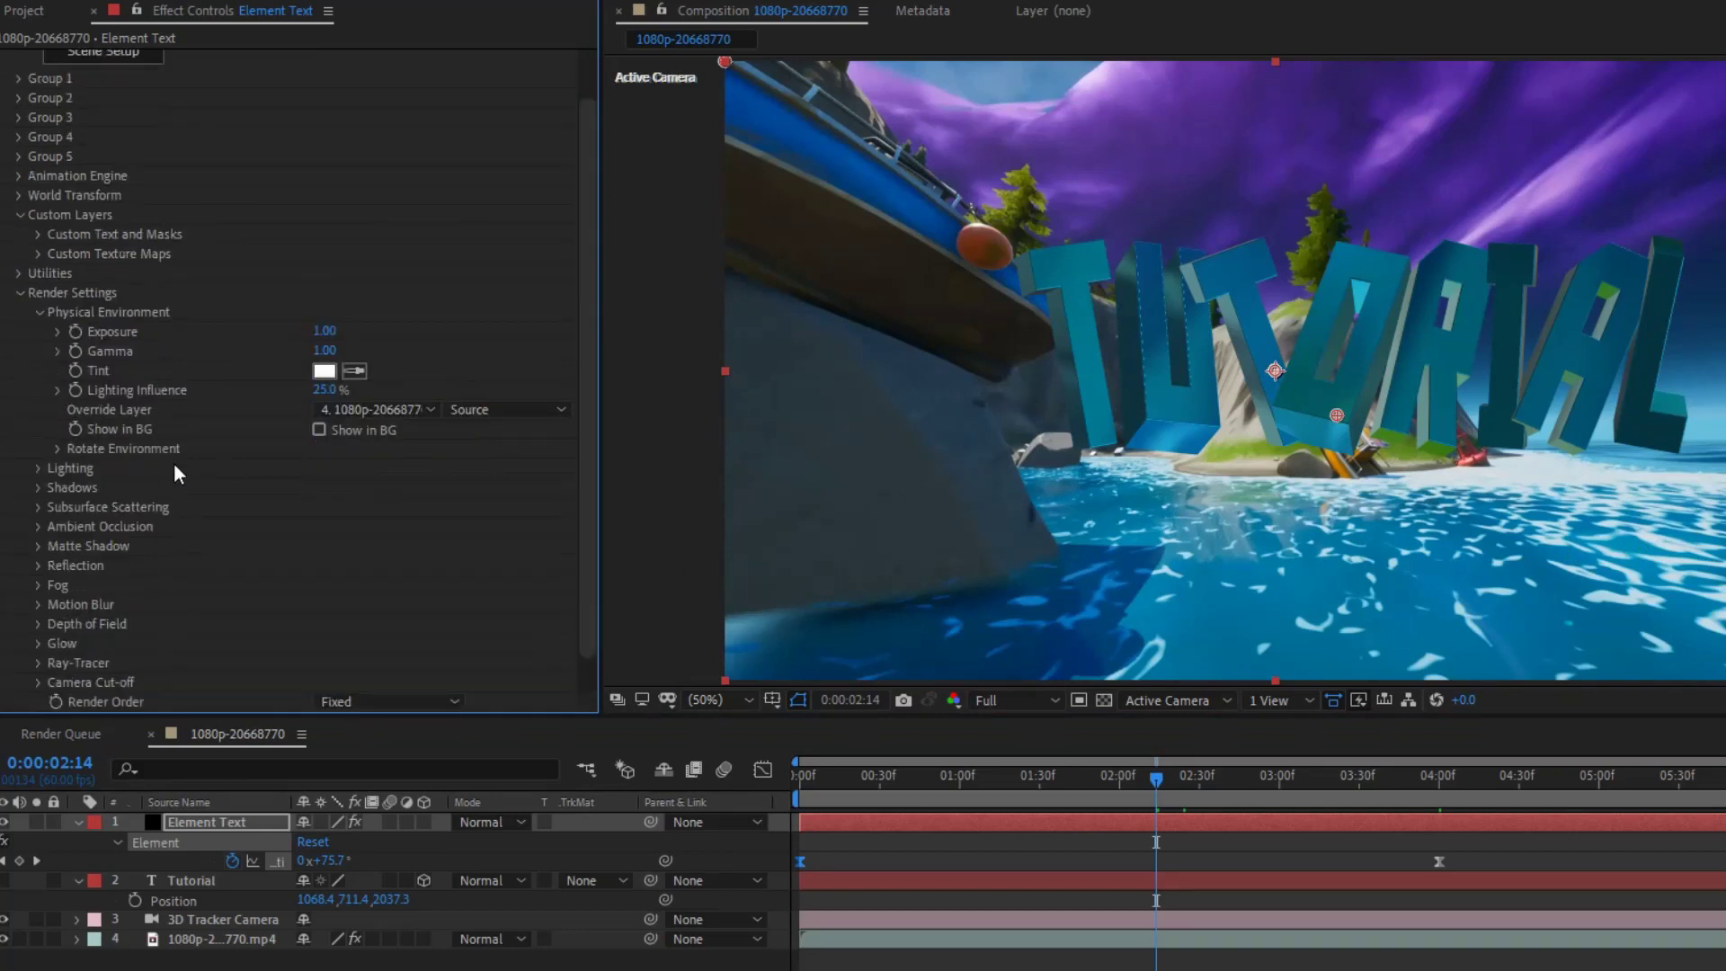
left_click(36, 468)
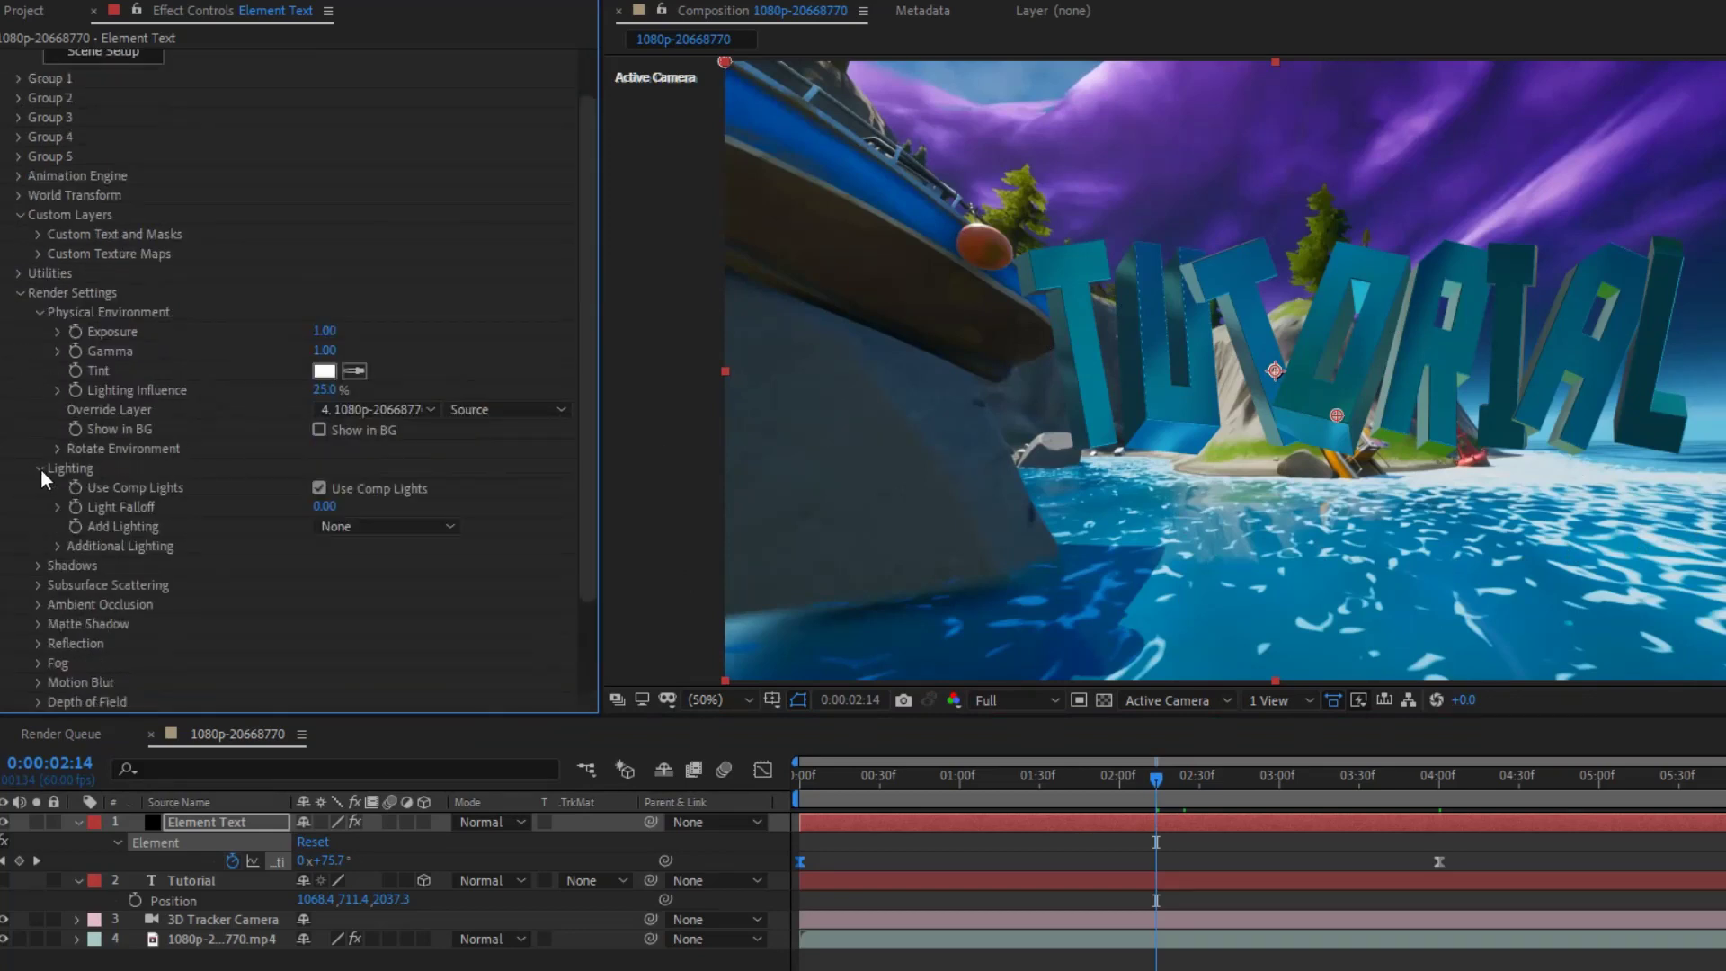
Step: Set Add Lighting to the Sun preset after trying Single Light and Warm
left_click(381, 527)
left_click(384, 575)
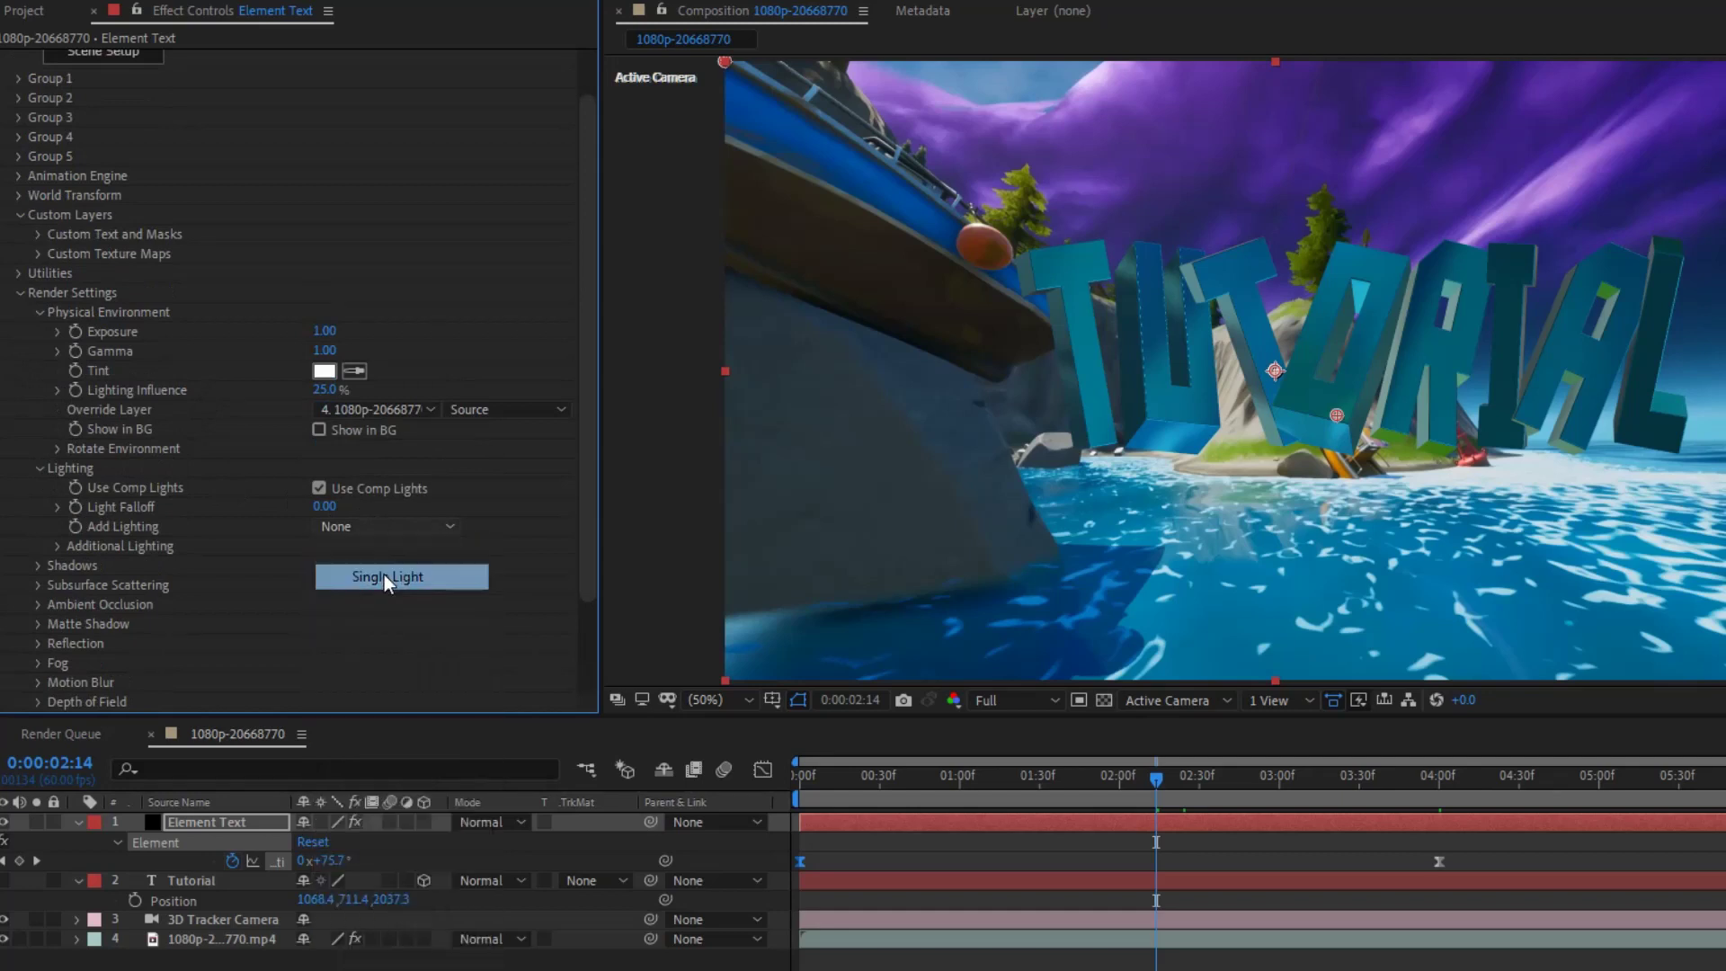
left_click(403, 526)
left_click(419, 629)
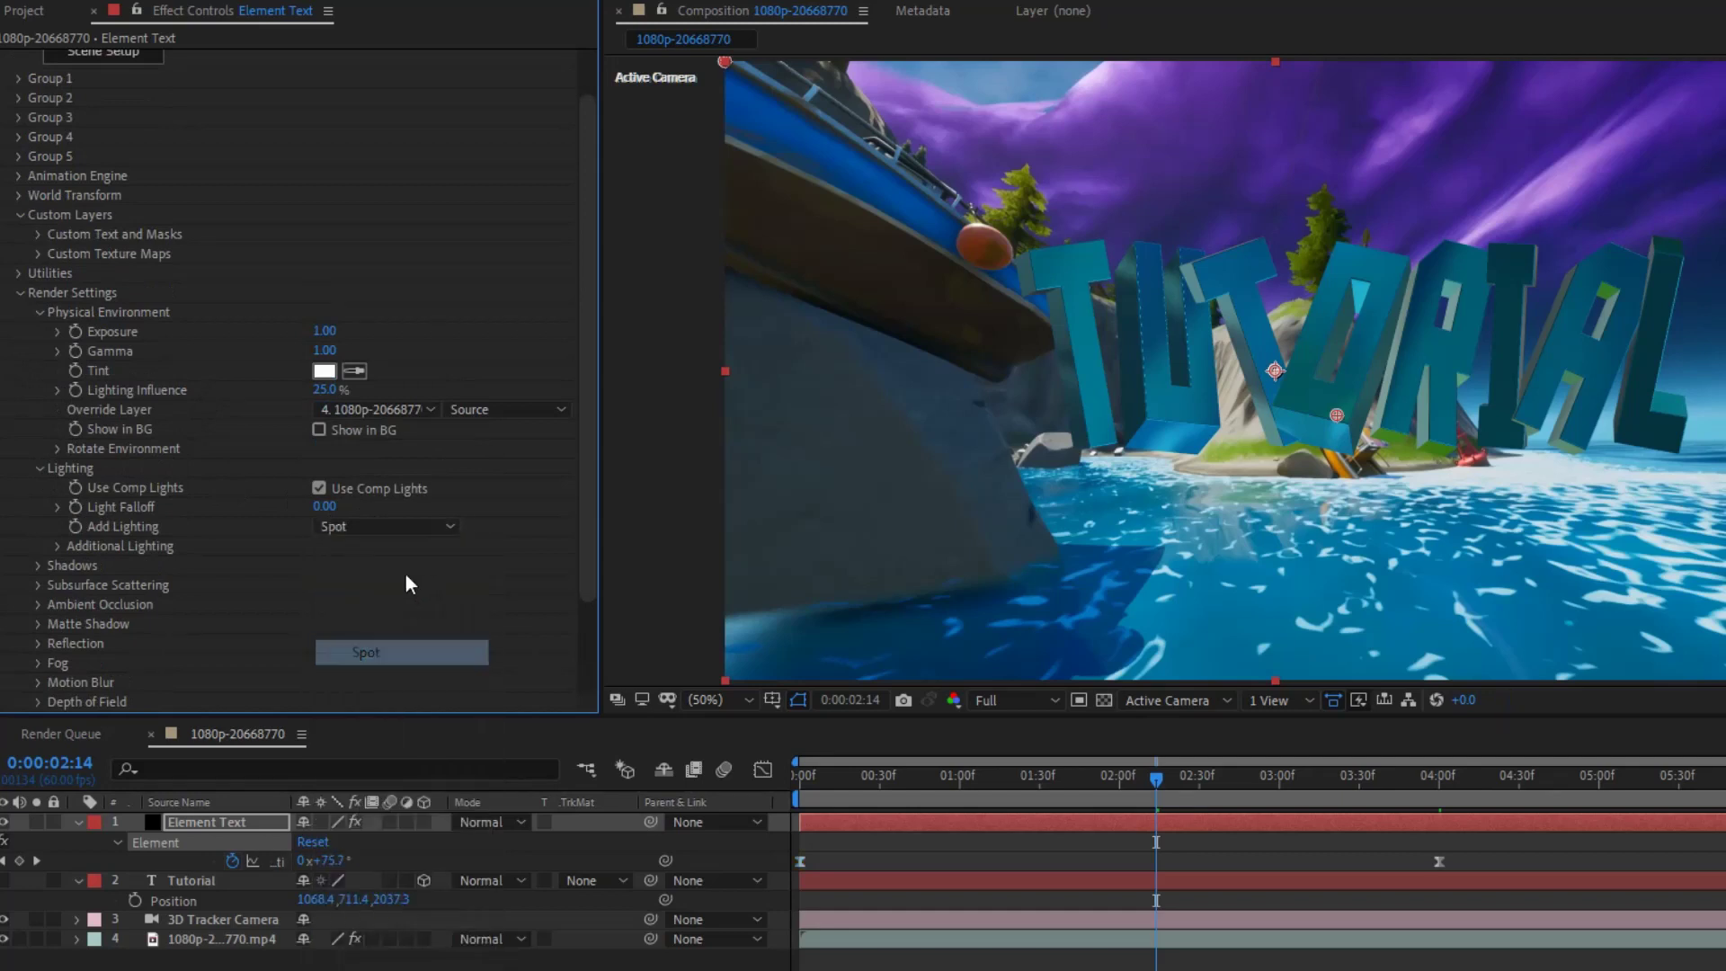
left_click(399, 527)
left_click(403, 624)
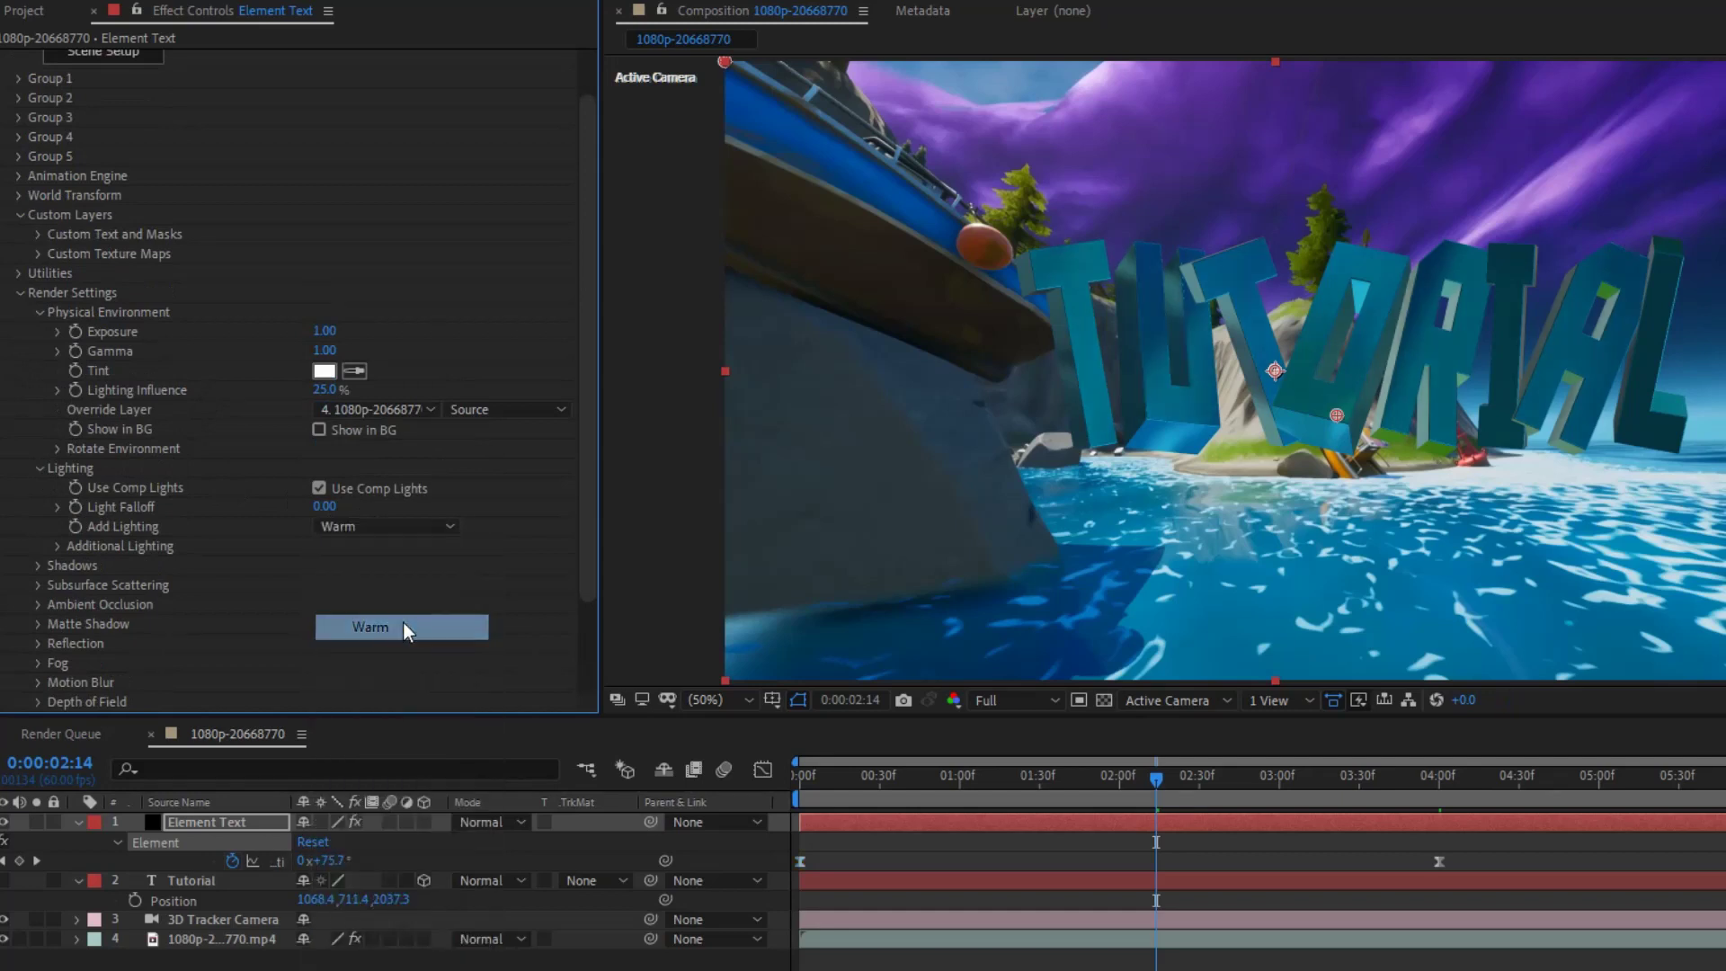
left_click(426, 529)
left_click(429, 705)
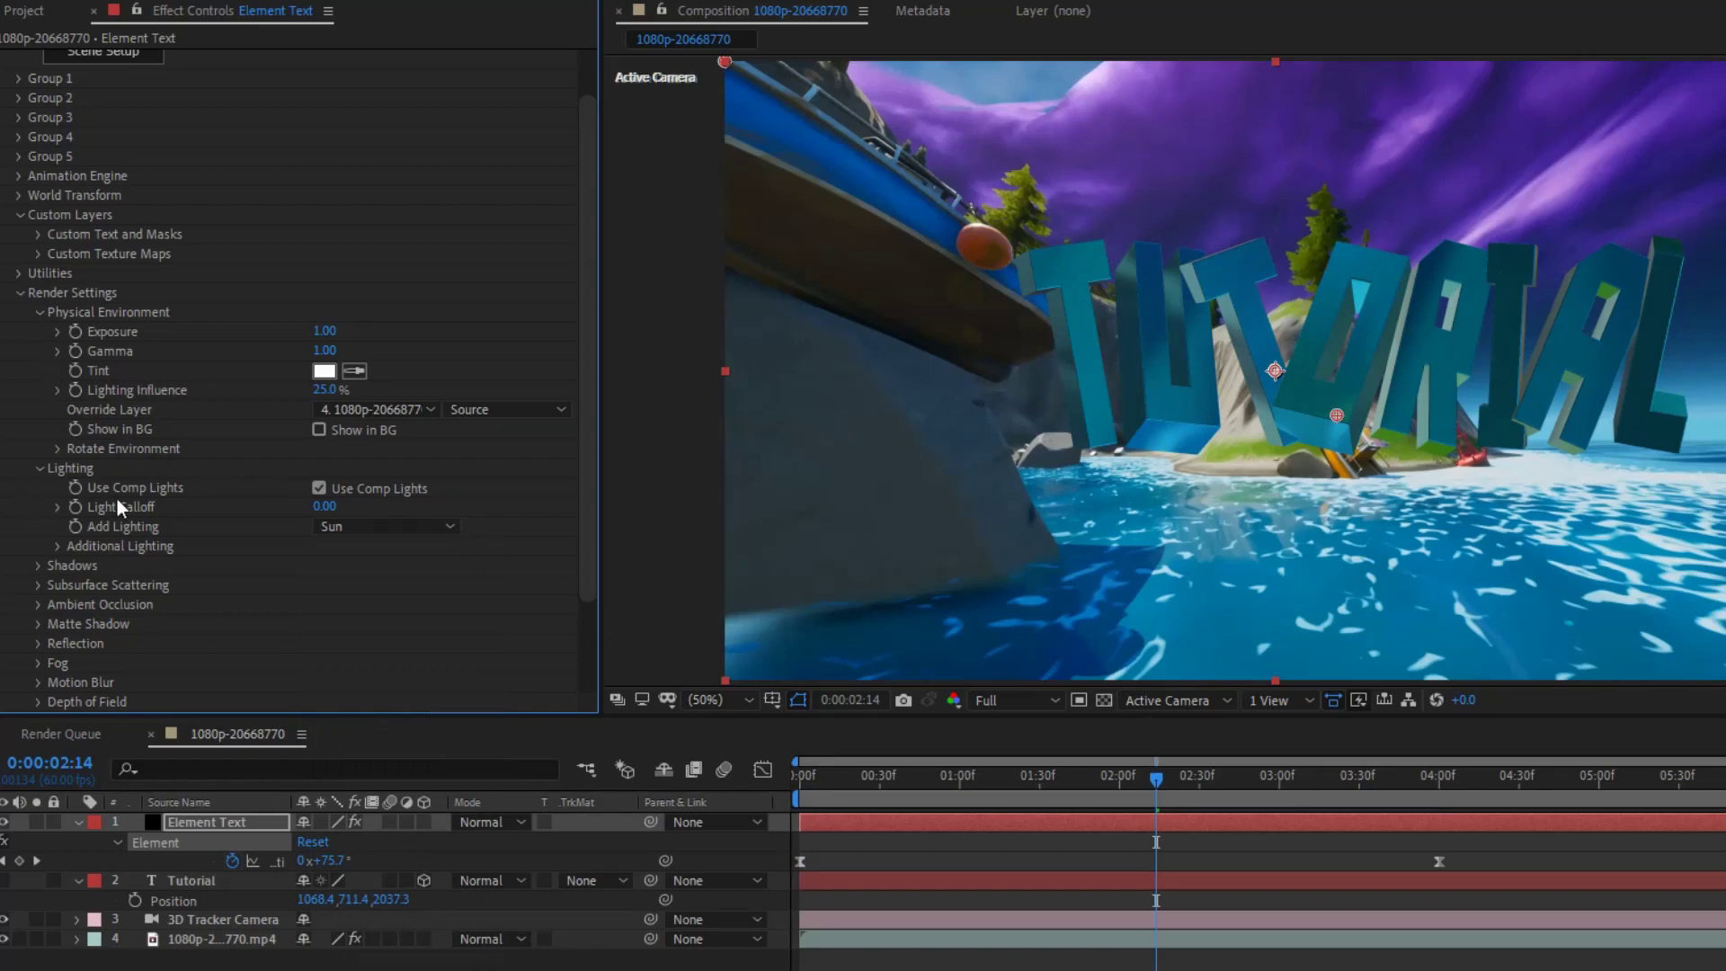
Step: Raise Additional Lighting's Brightness Multiplier to about 556%
left_click(59, 547)
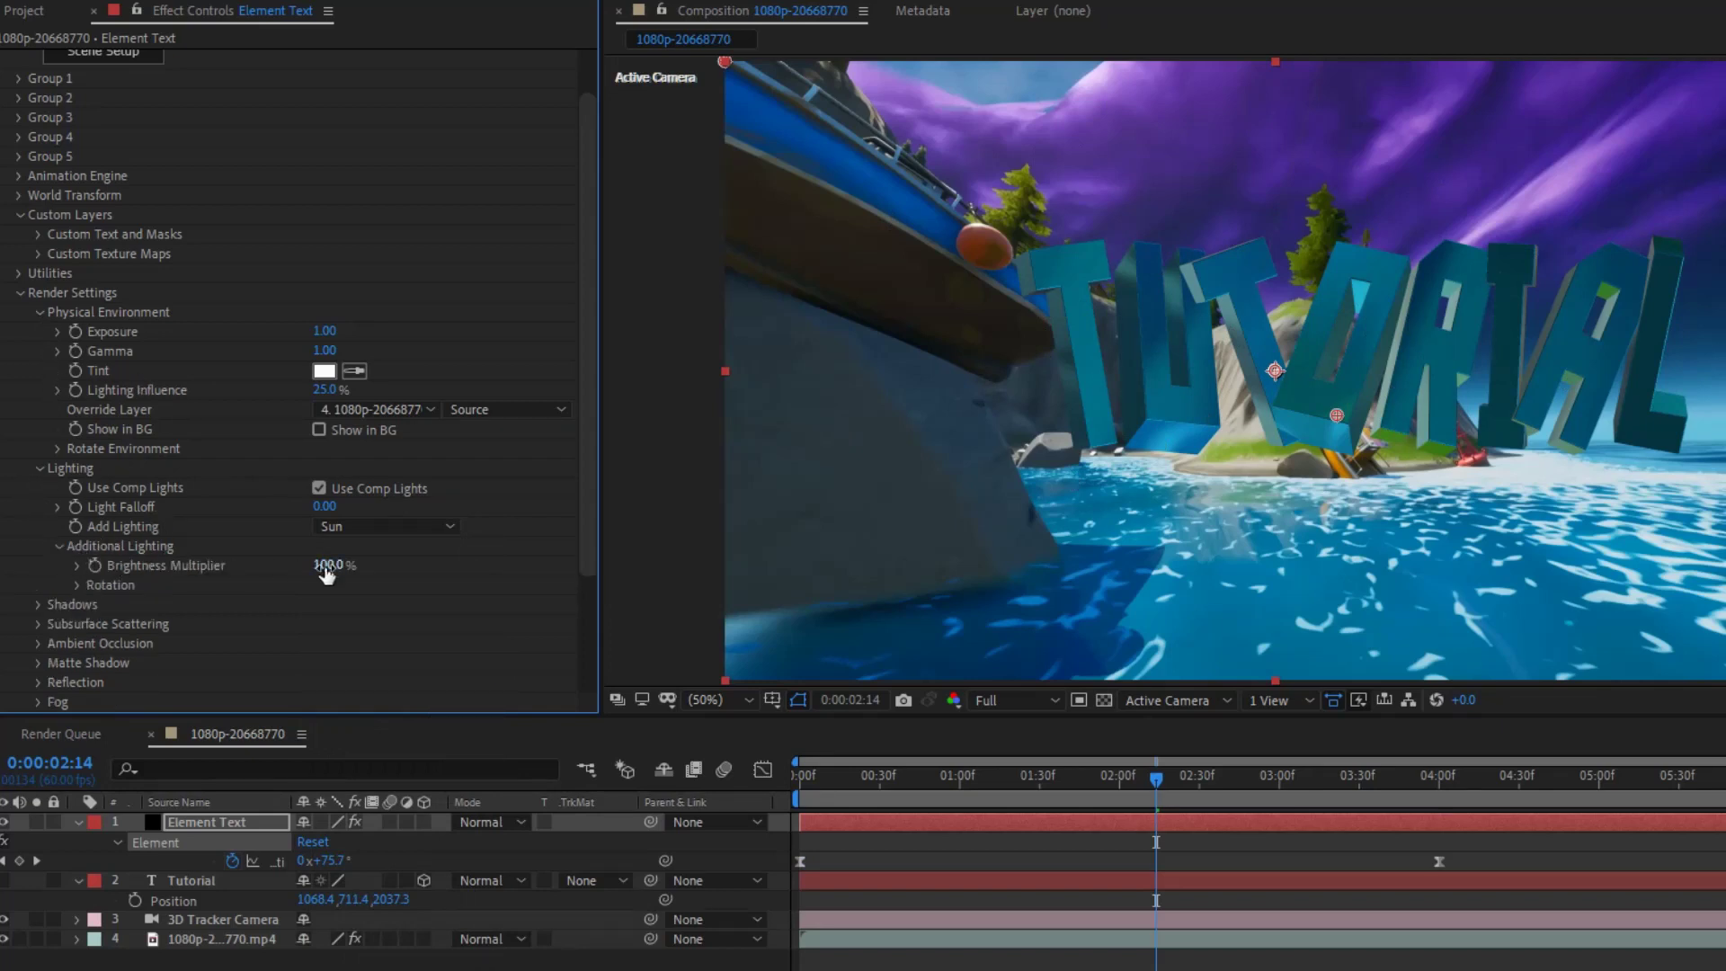
left_click_drag(324, 566, 845, 559)
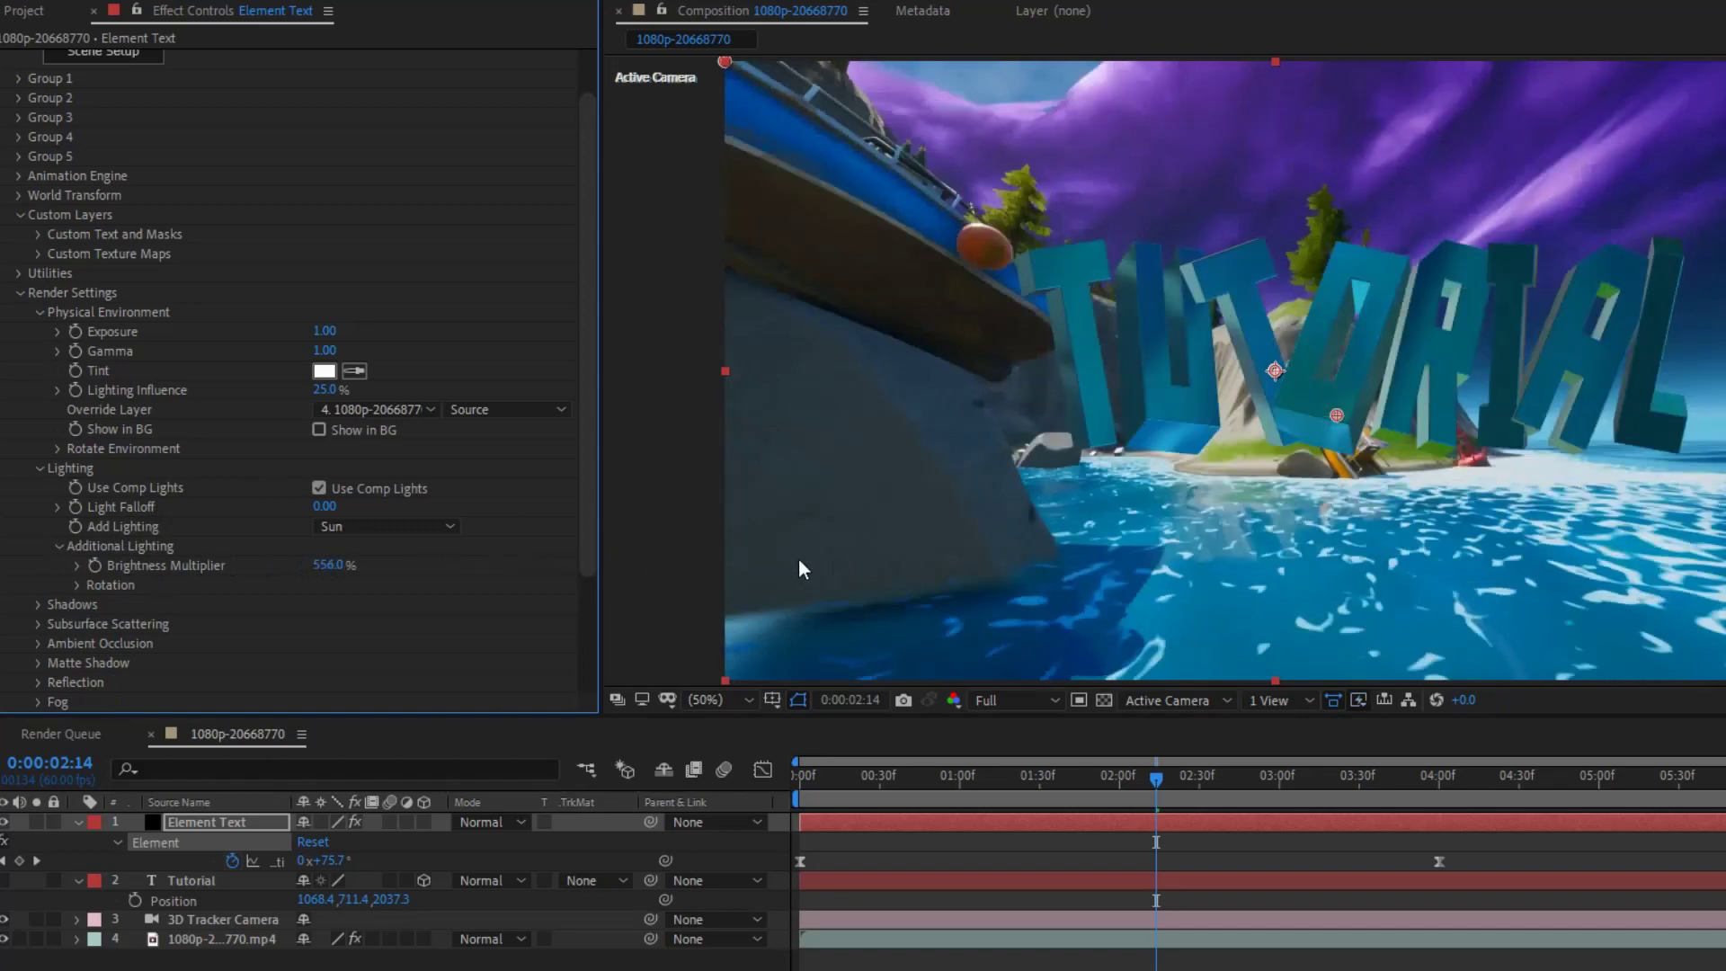
left_click(36, 465)
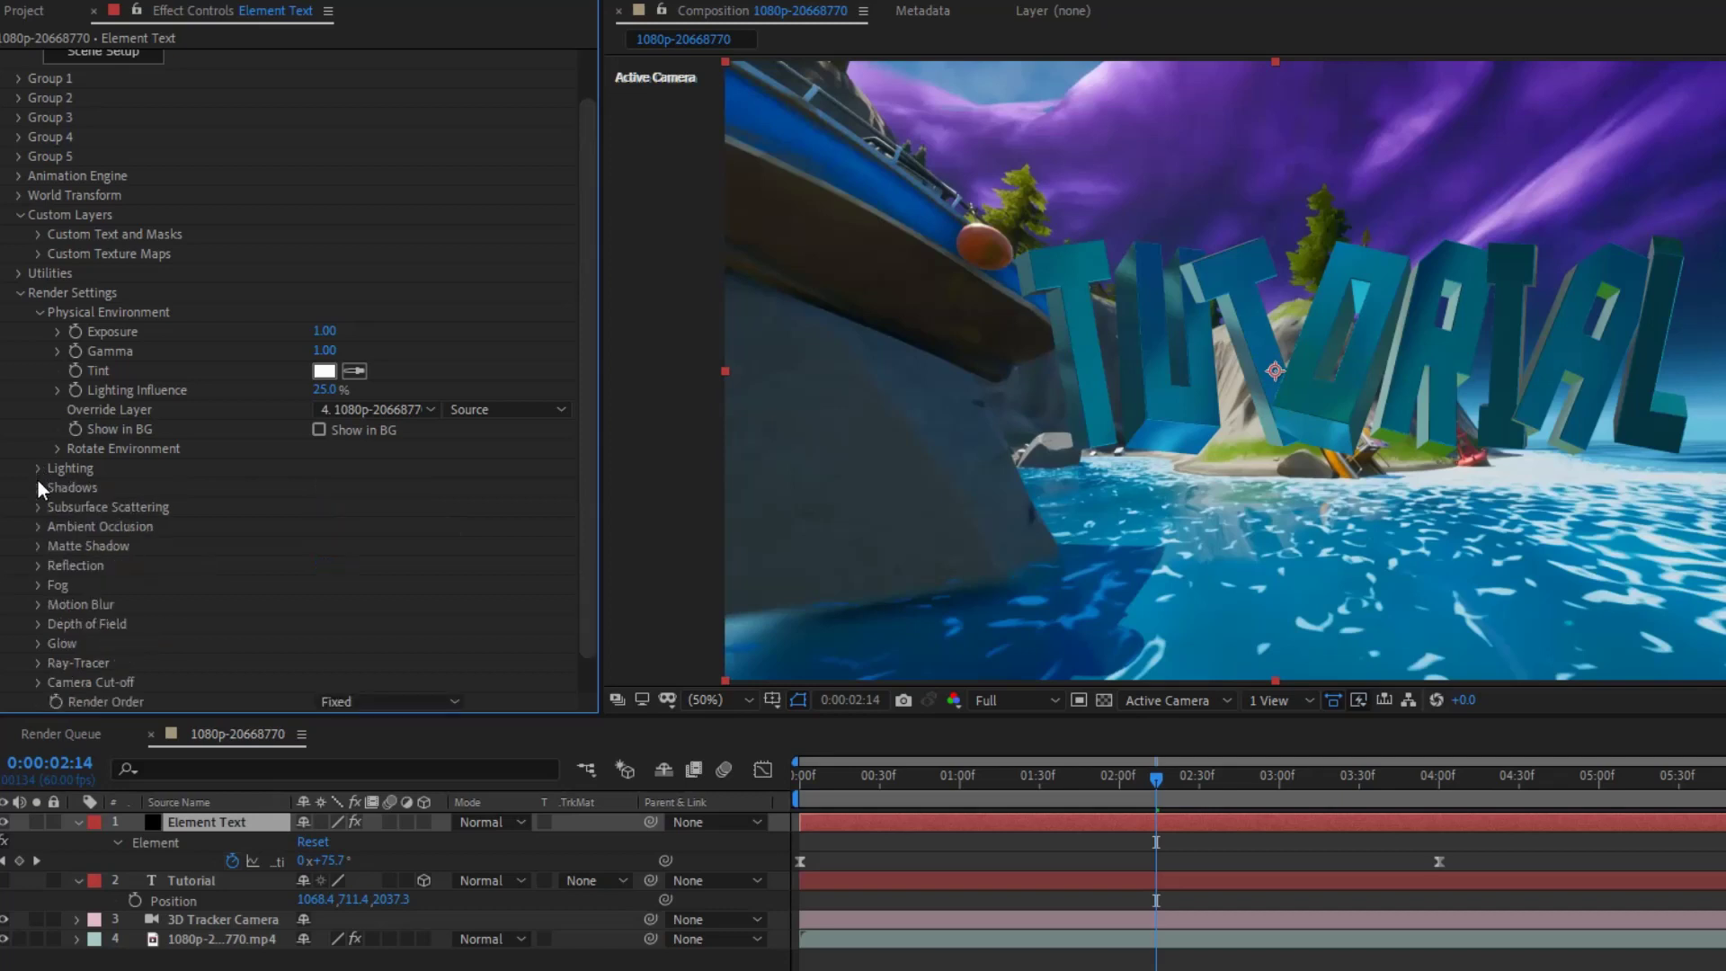
Step: Enable ambient occlusion on the Element text and raise SSAO Intensity from 2.0 to 12.5
left_click(37, 526)
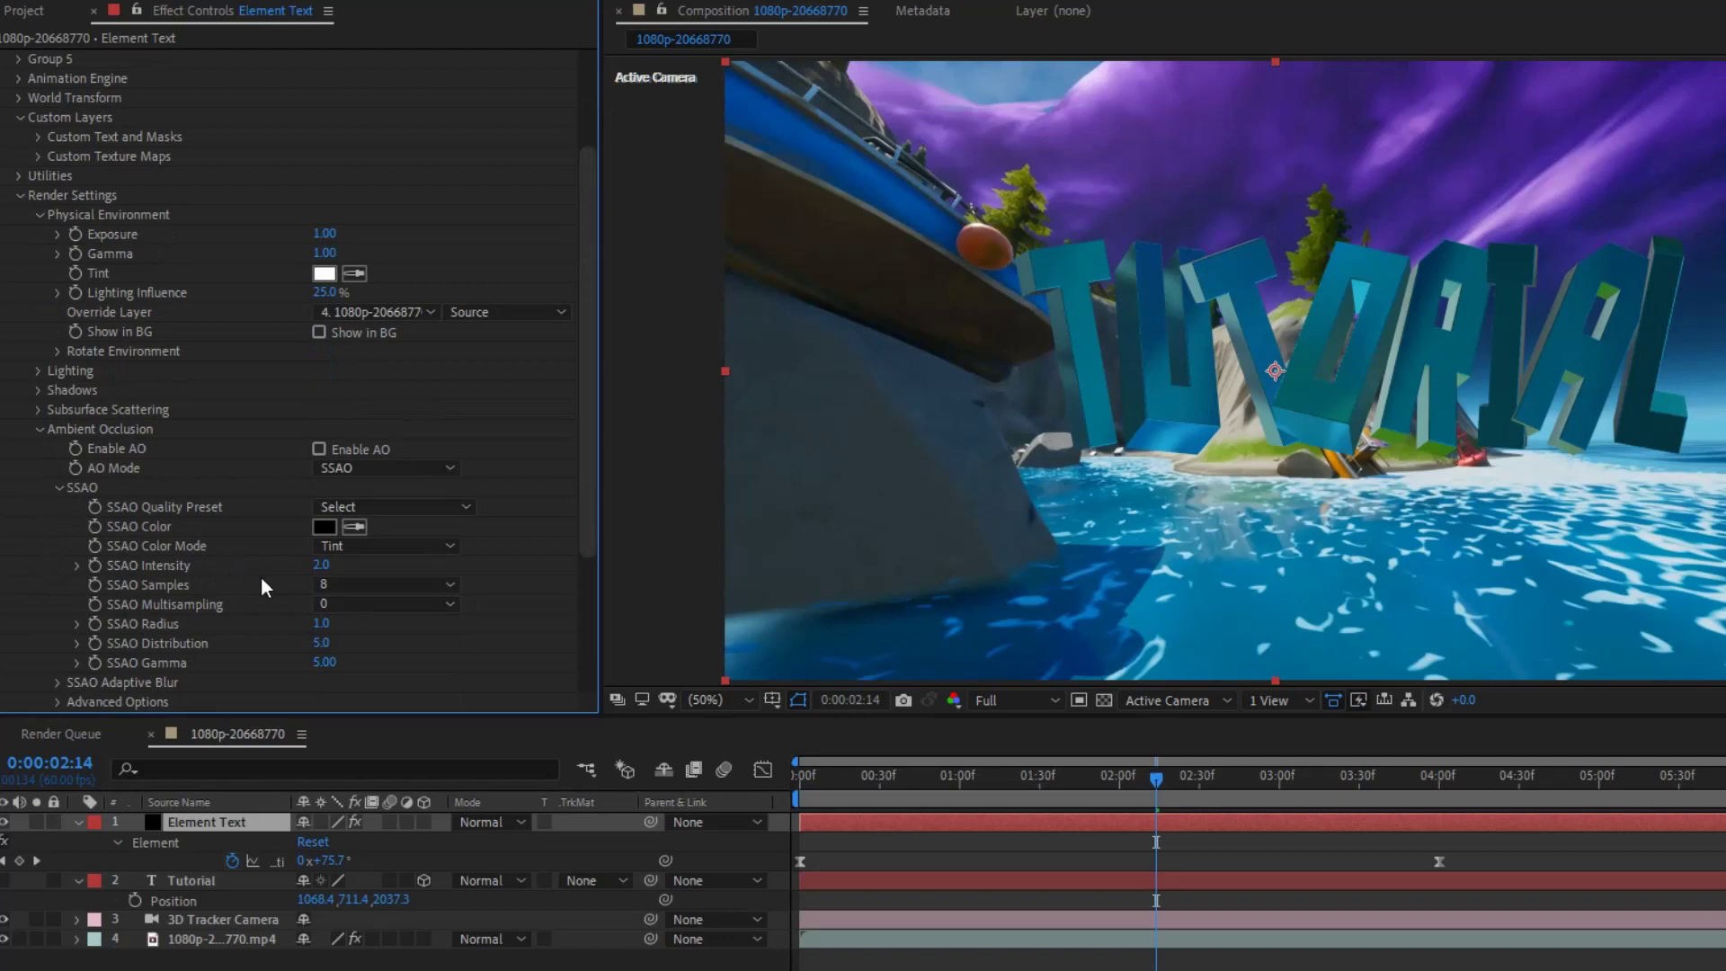
left_click(319, 450)
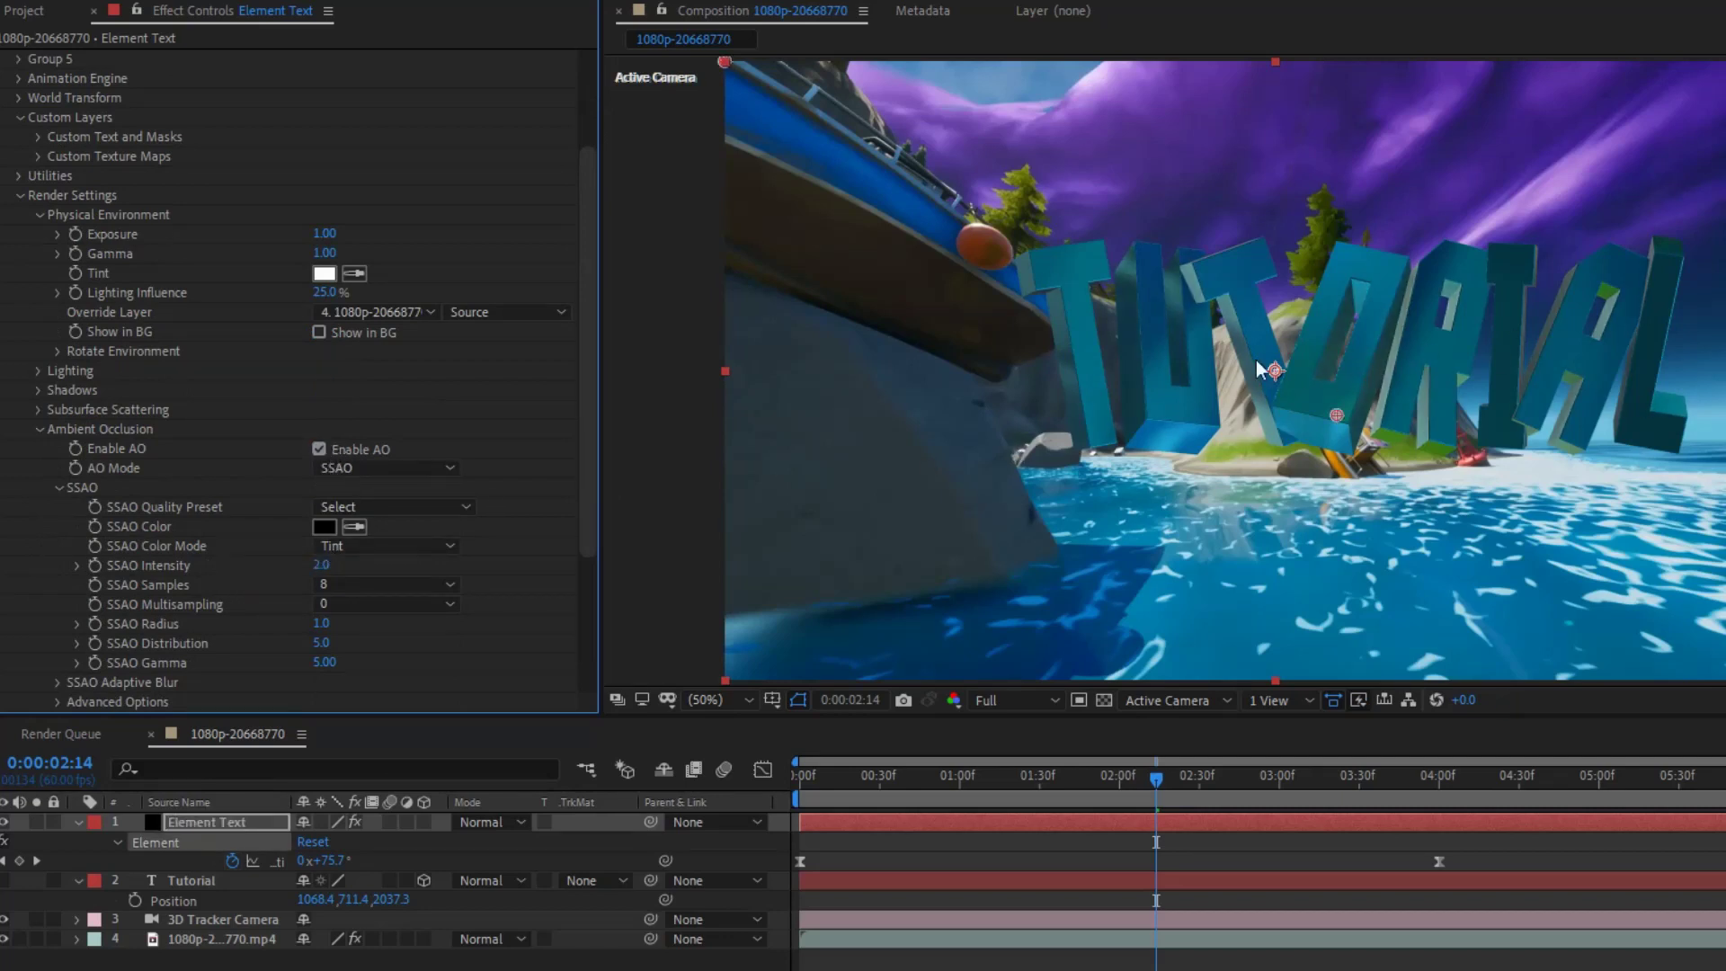
left_click_drag(322, 567, 423, 552)
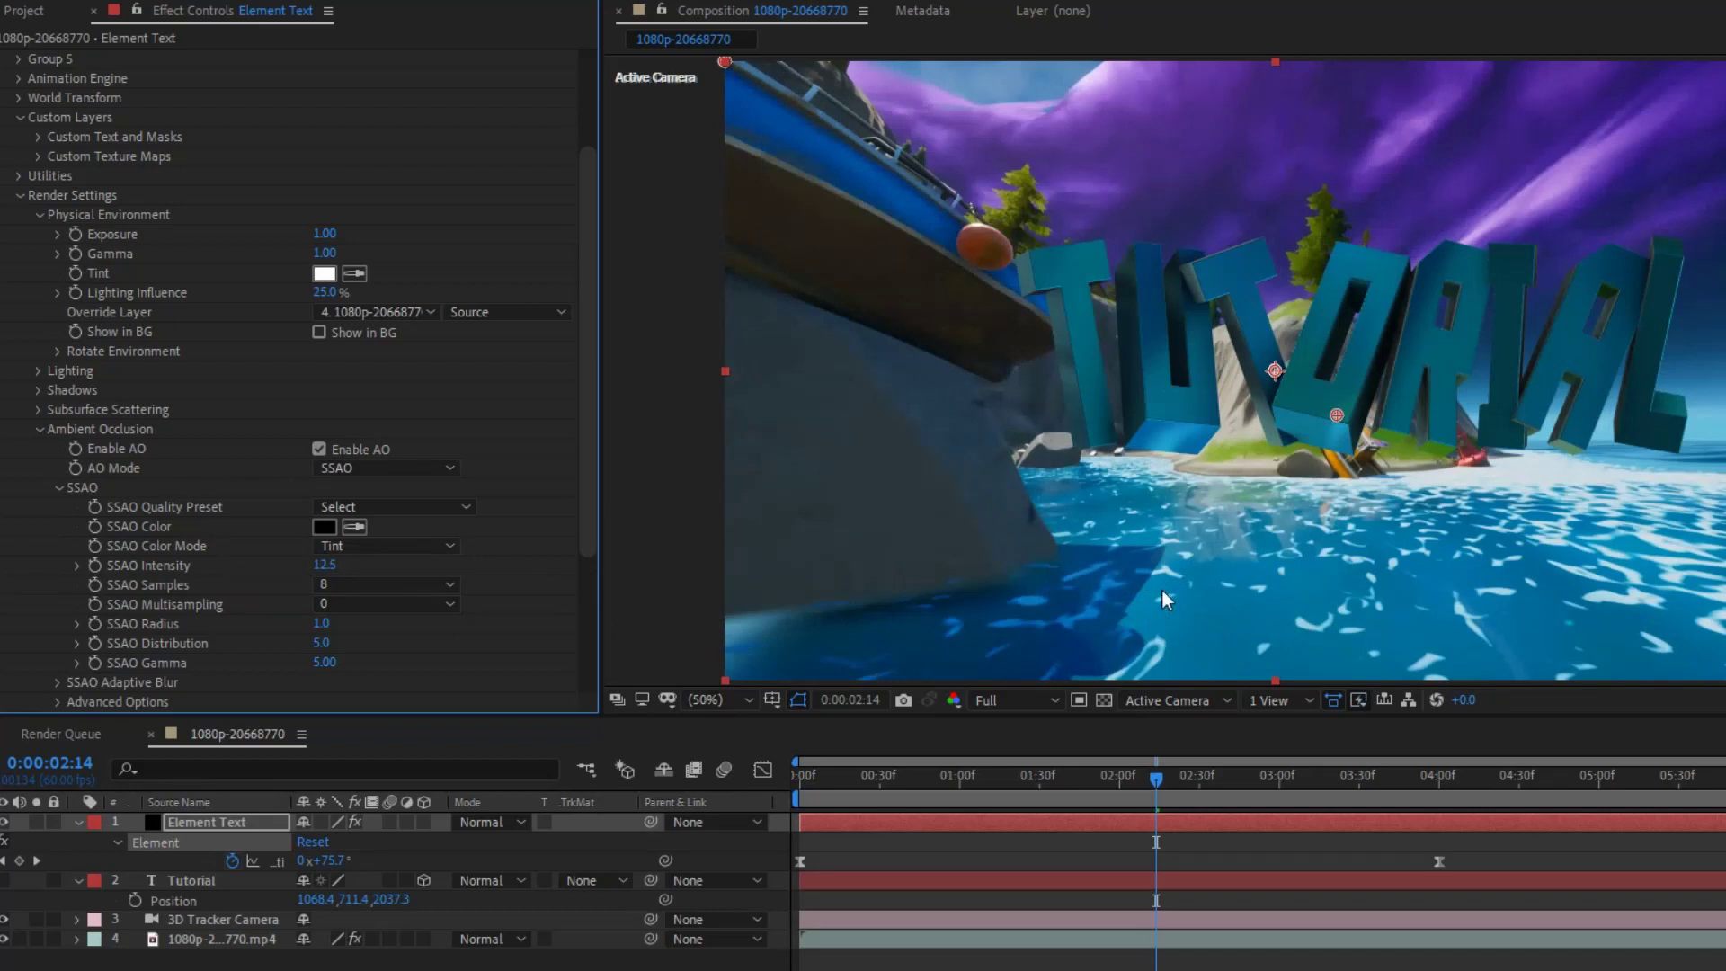
left_click(57, 487)
left_click(57, 487)
left_click(324, 527)
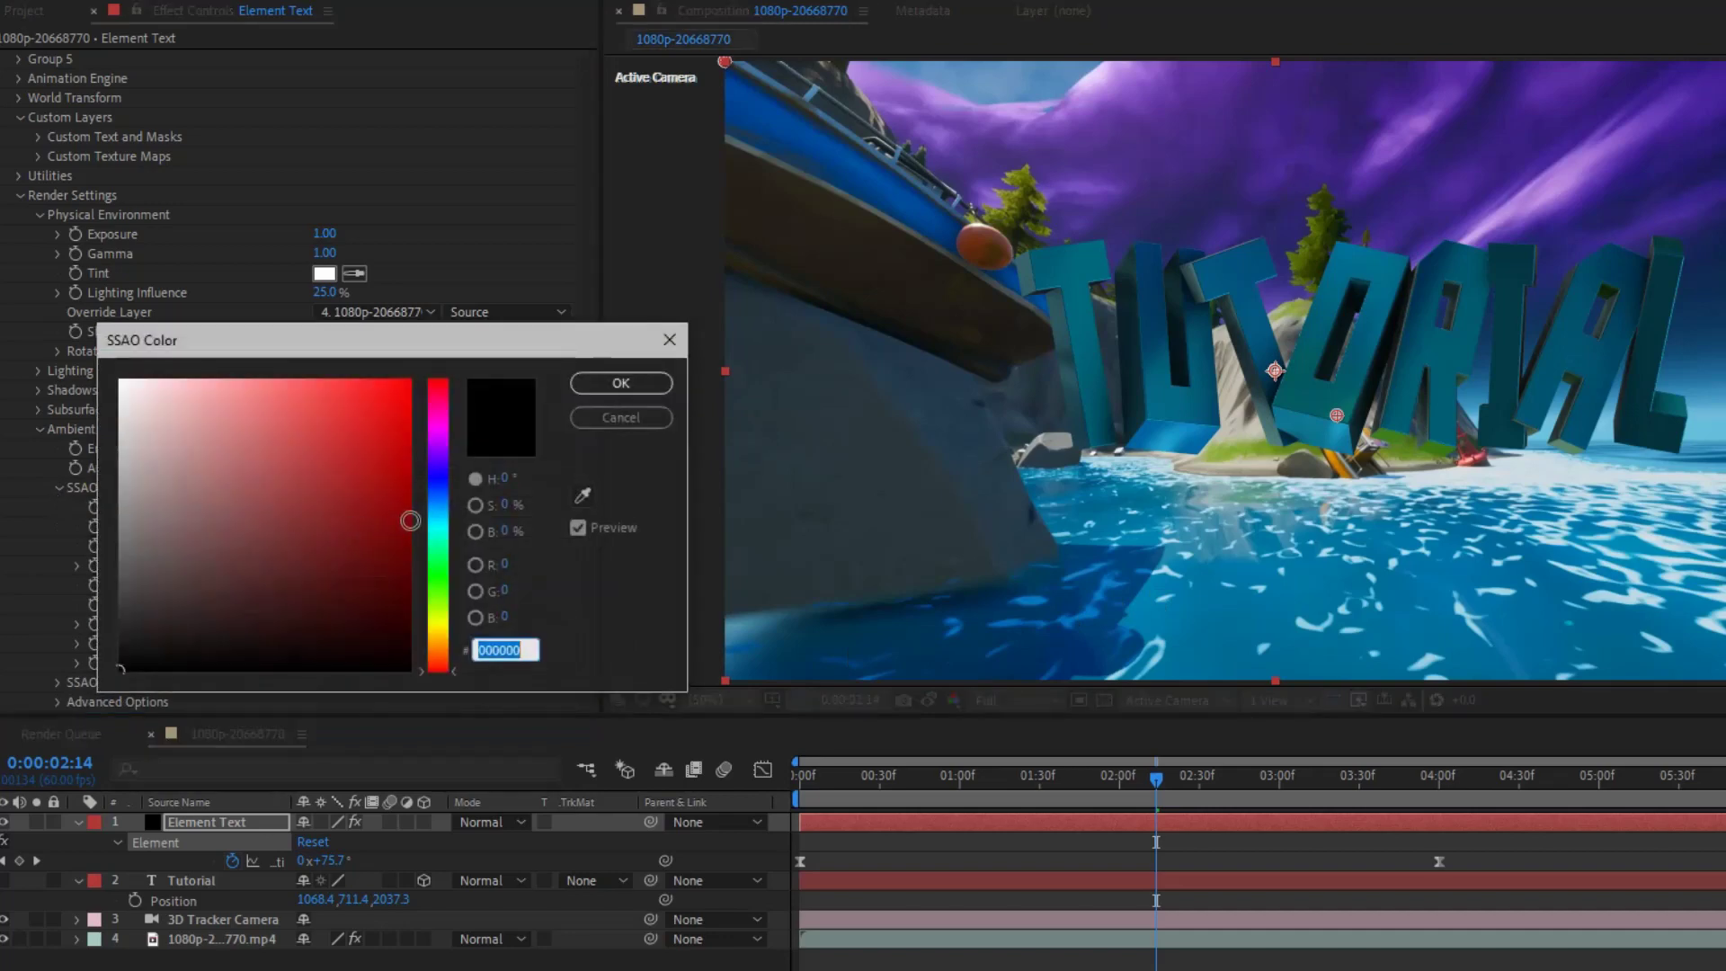
left_click_drag(433, 482, 433, 569)
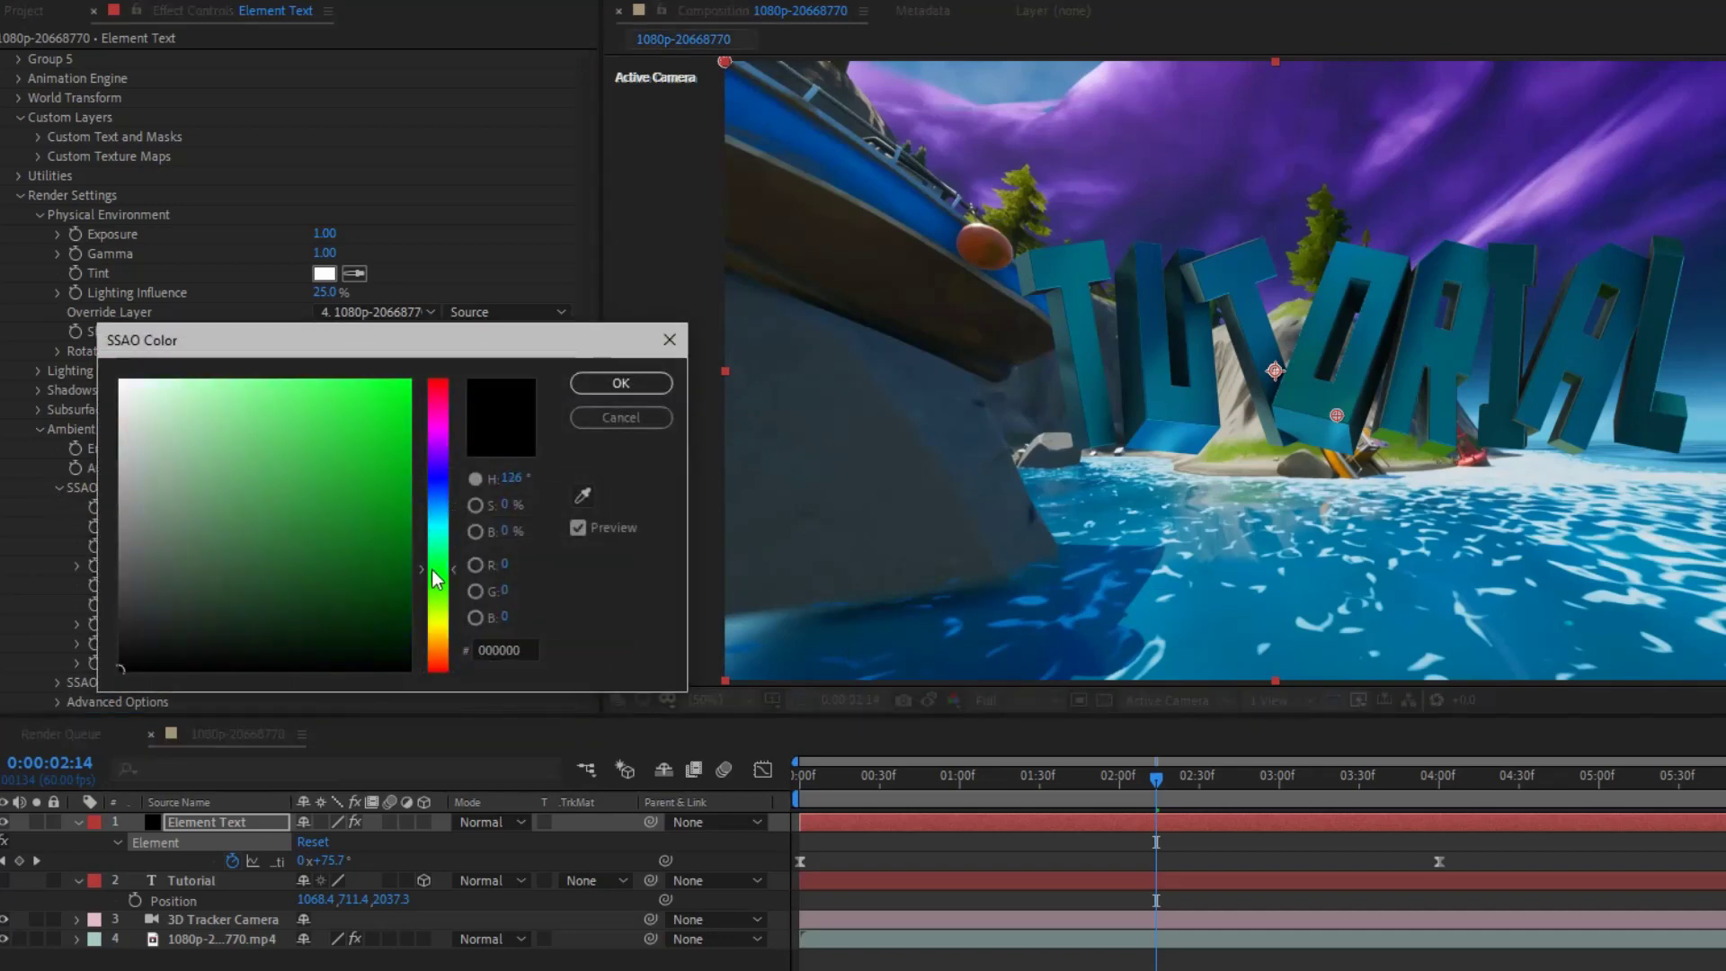
left_click(342, 461)
left_click(380, 446)
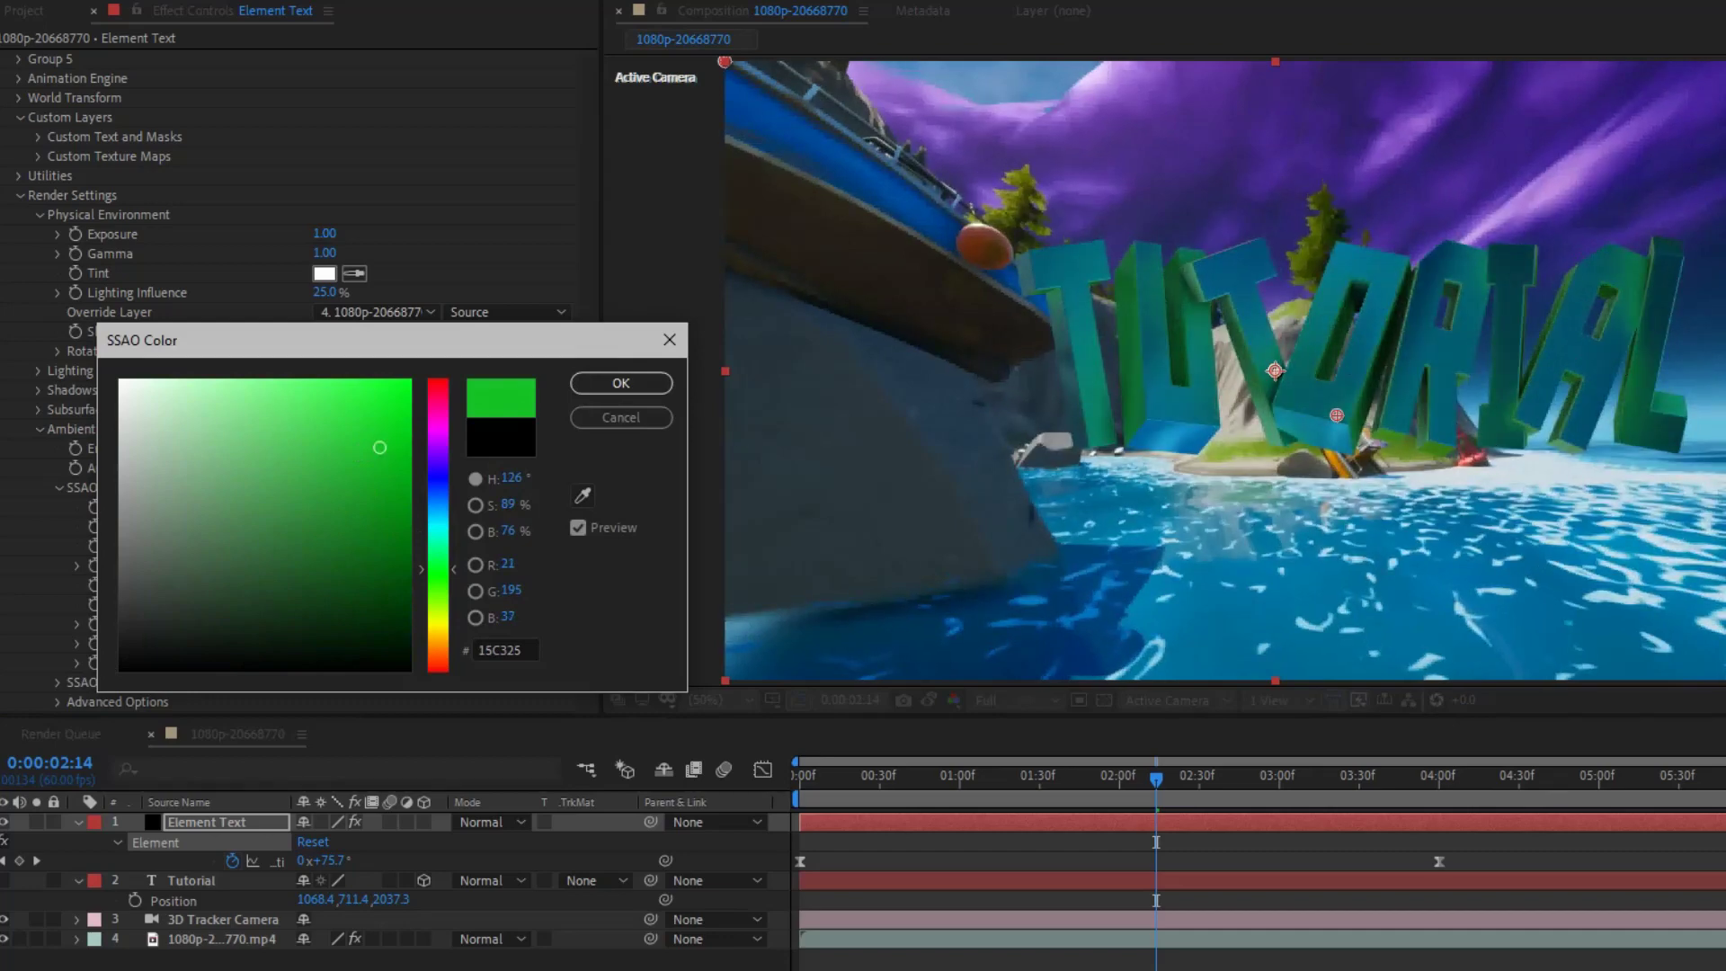
left_click_drag(438, 564, 438, 471)
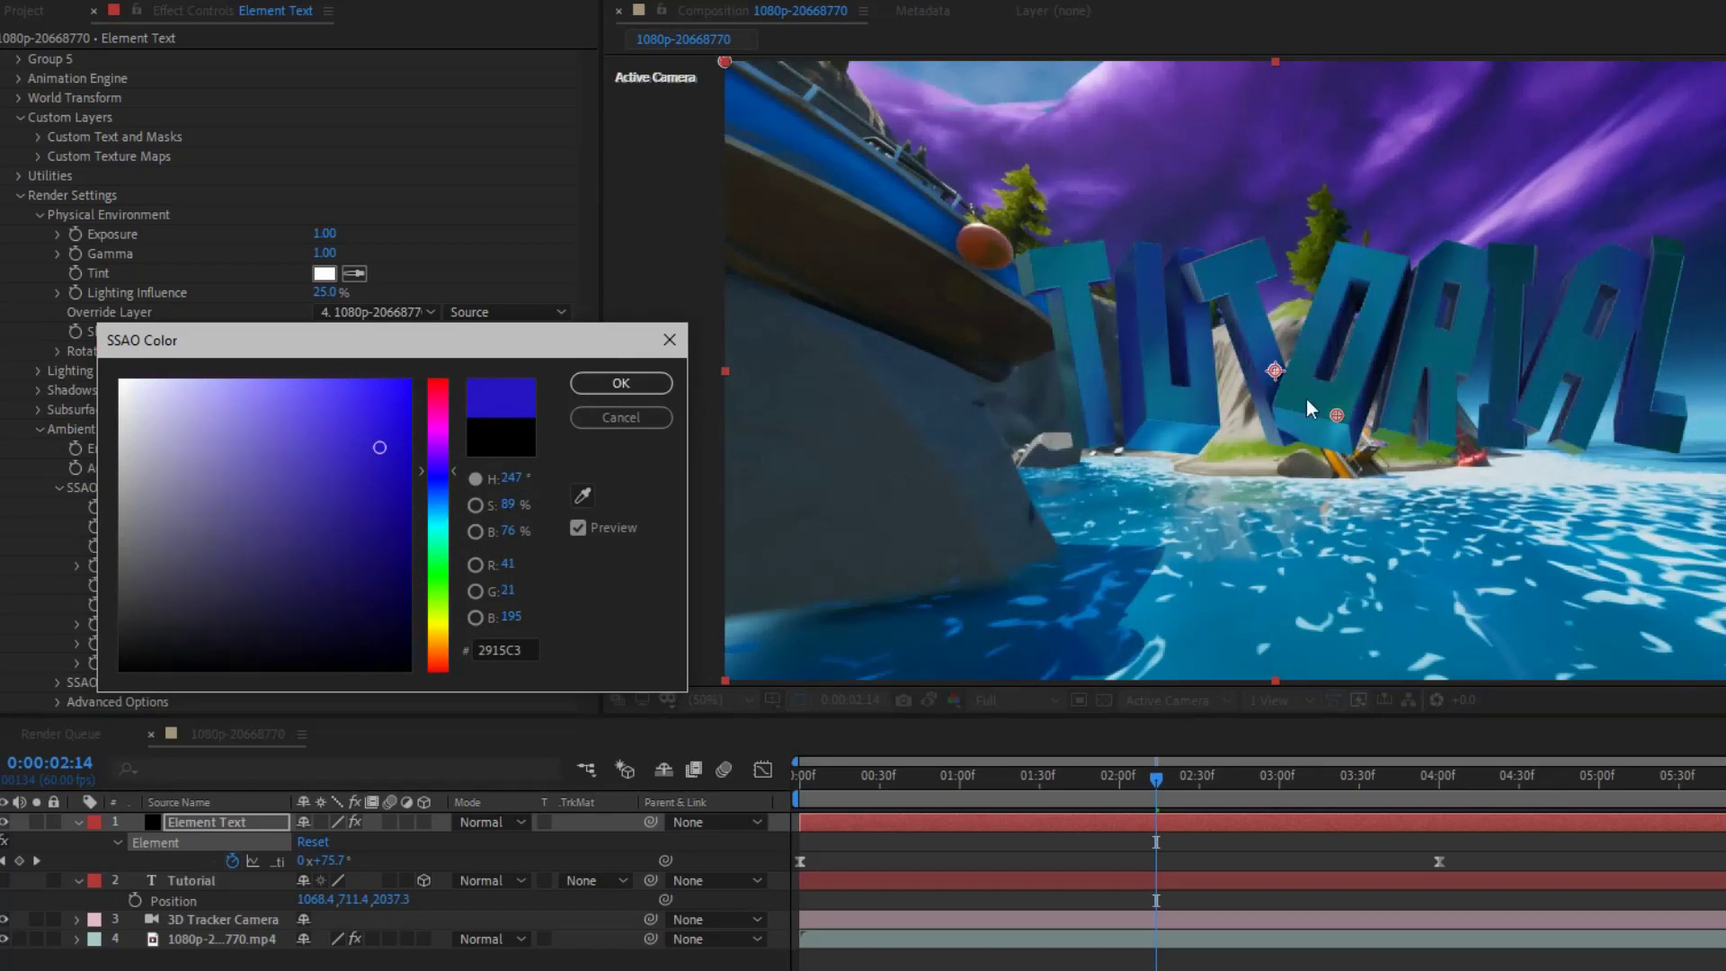
left_click_drag(353, 443, 452, 710)
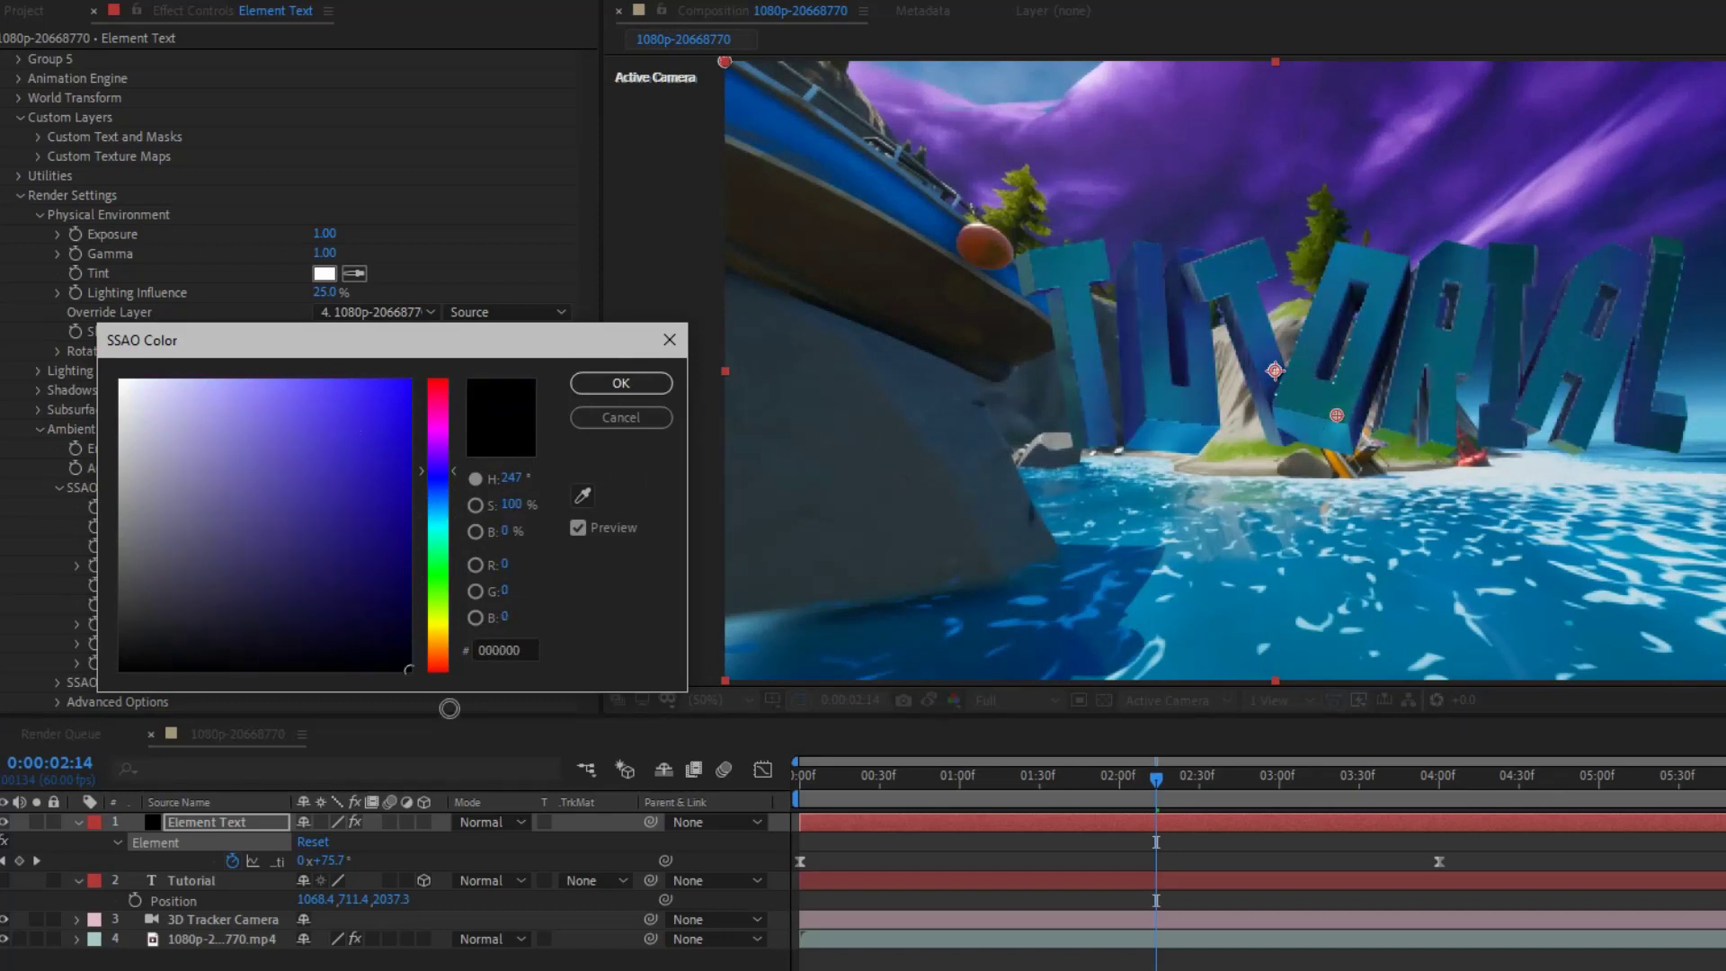
left_click(597, 384)
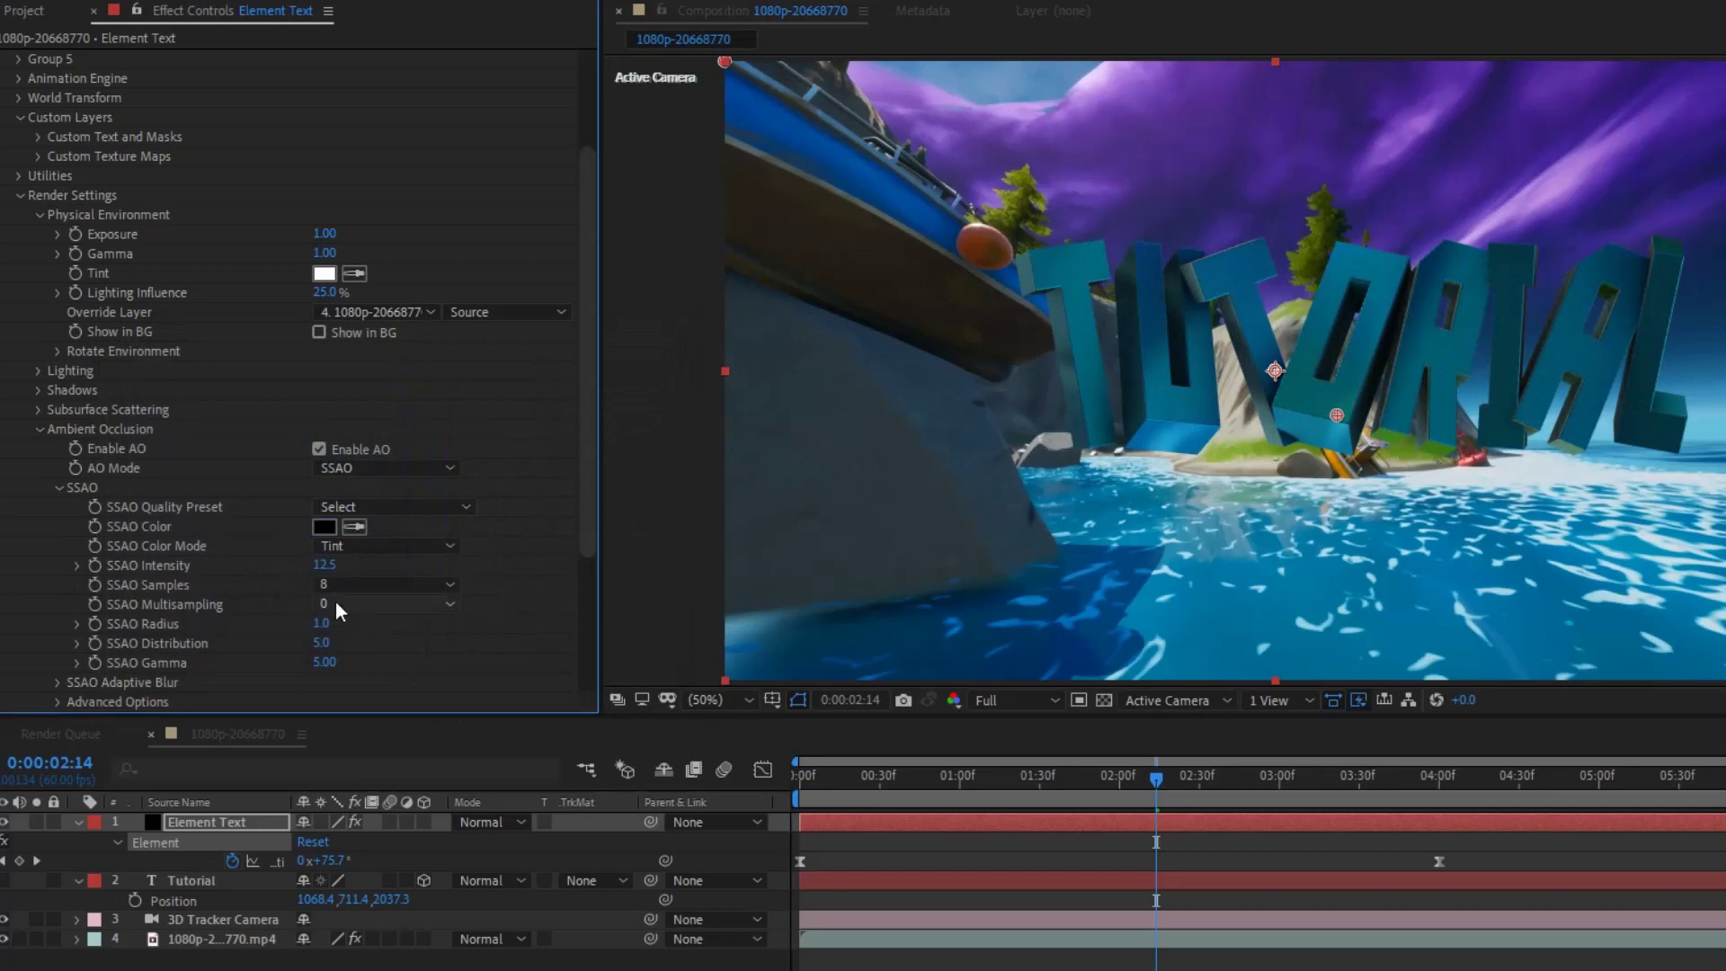
Step: Raise Element's FXAA Smoothing under Output > Sampling & Aliasing to 7, then collapse the settings groups
left_click(58, 488)
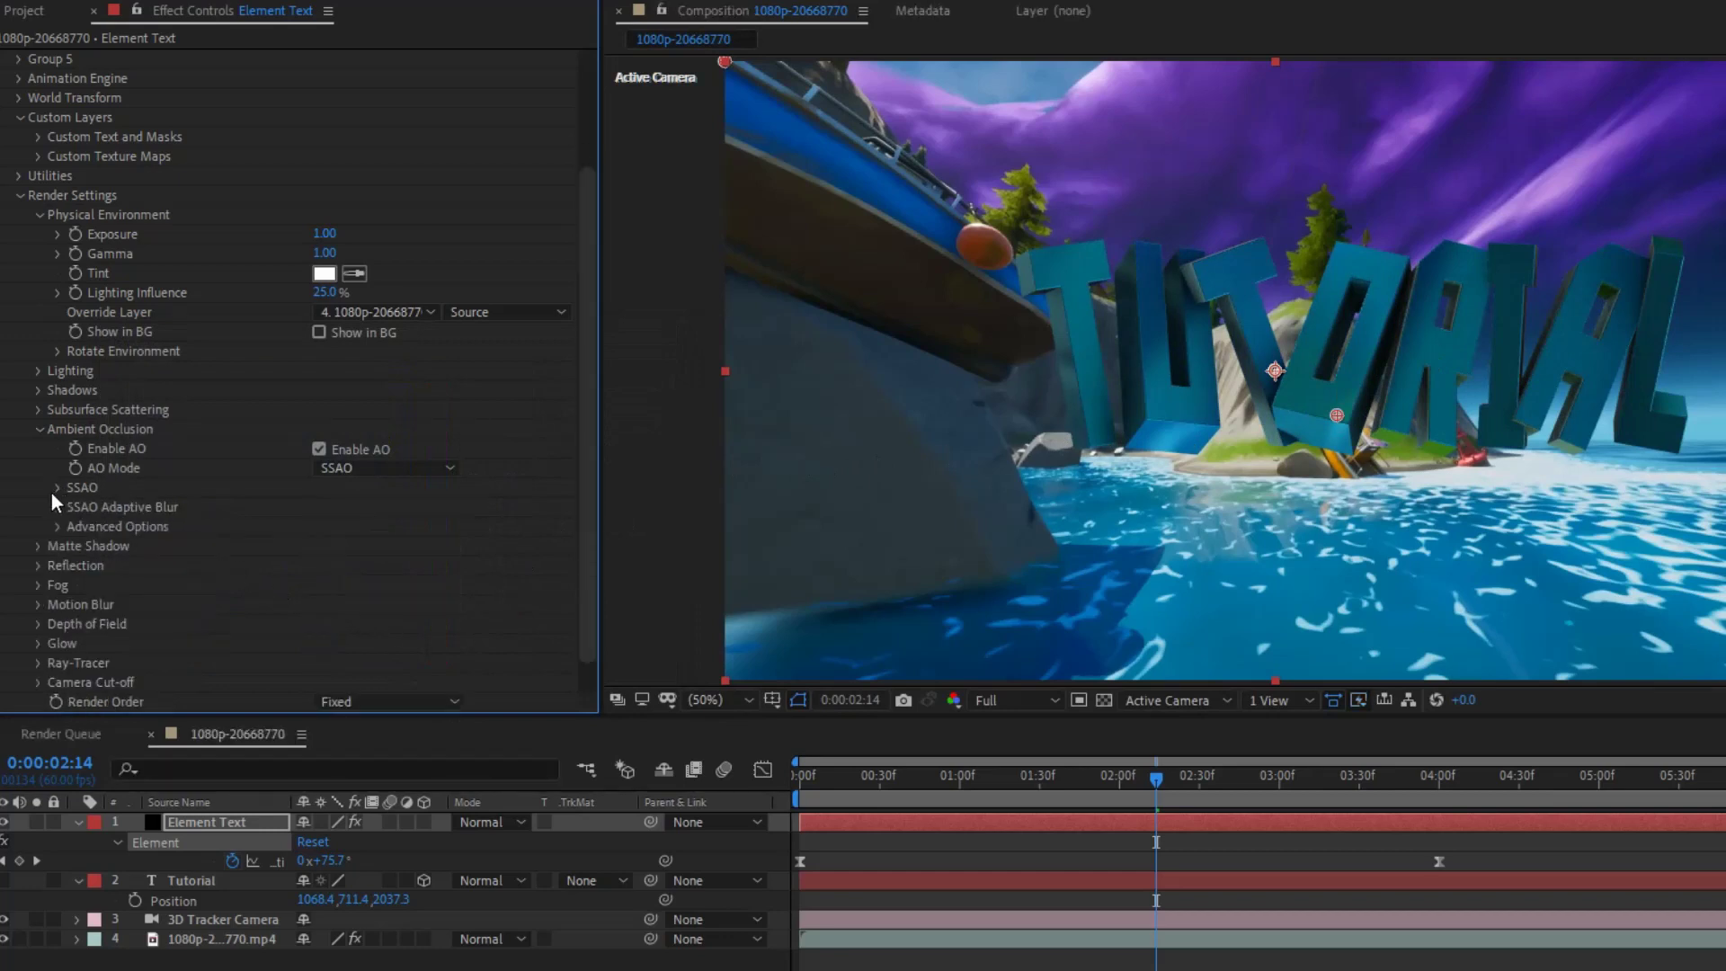
scroll(49, 595, "down", 1)
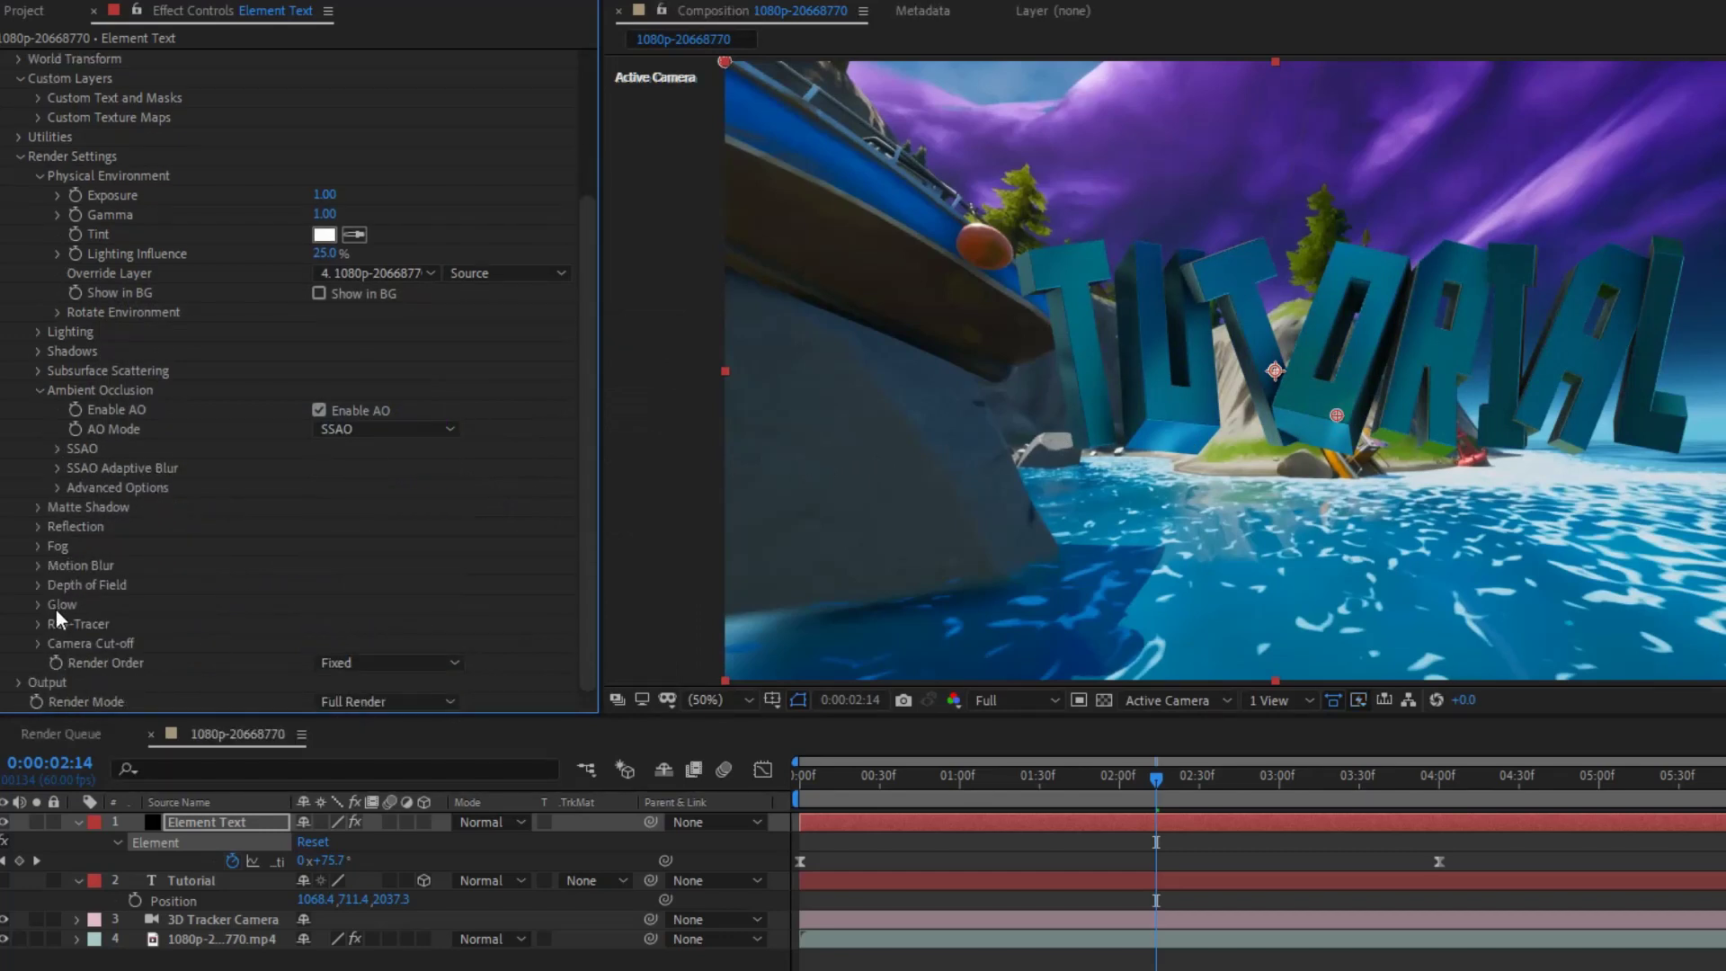
left_click(20, 682)
scroll(18, 688, "down", 5)
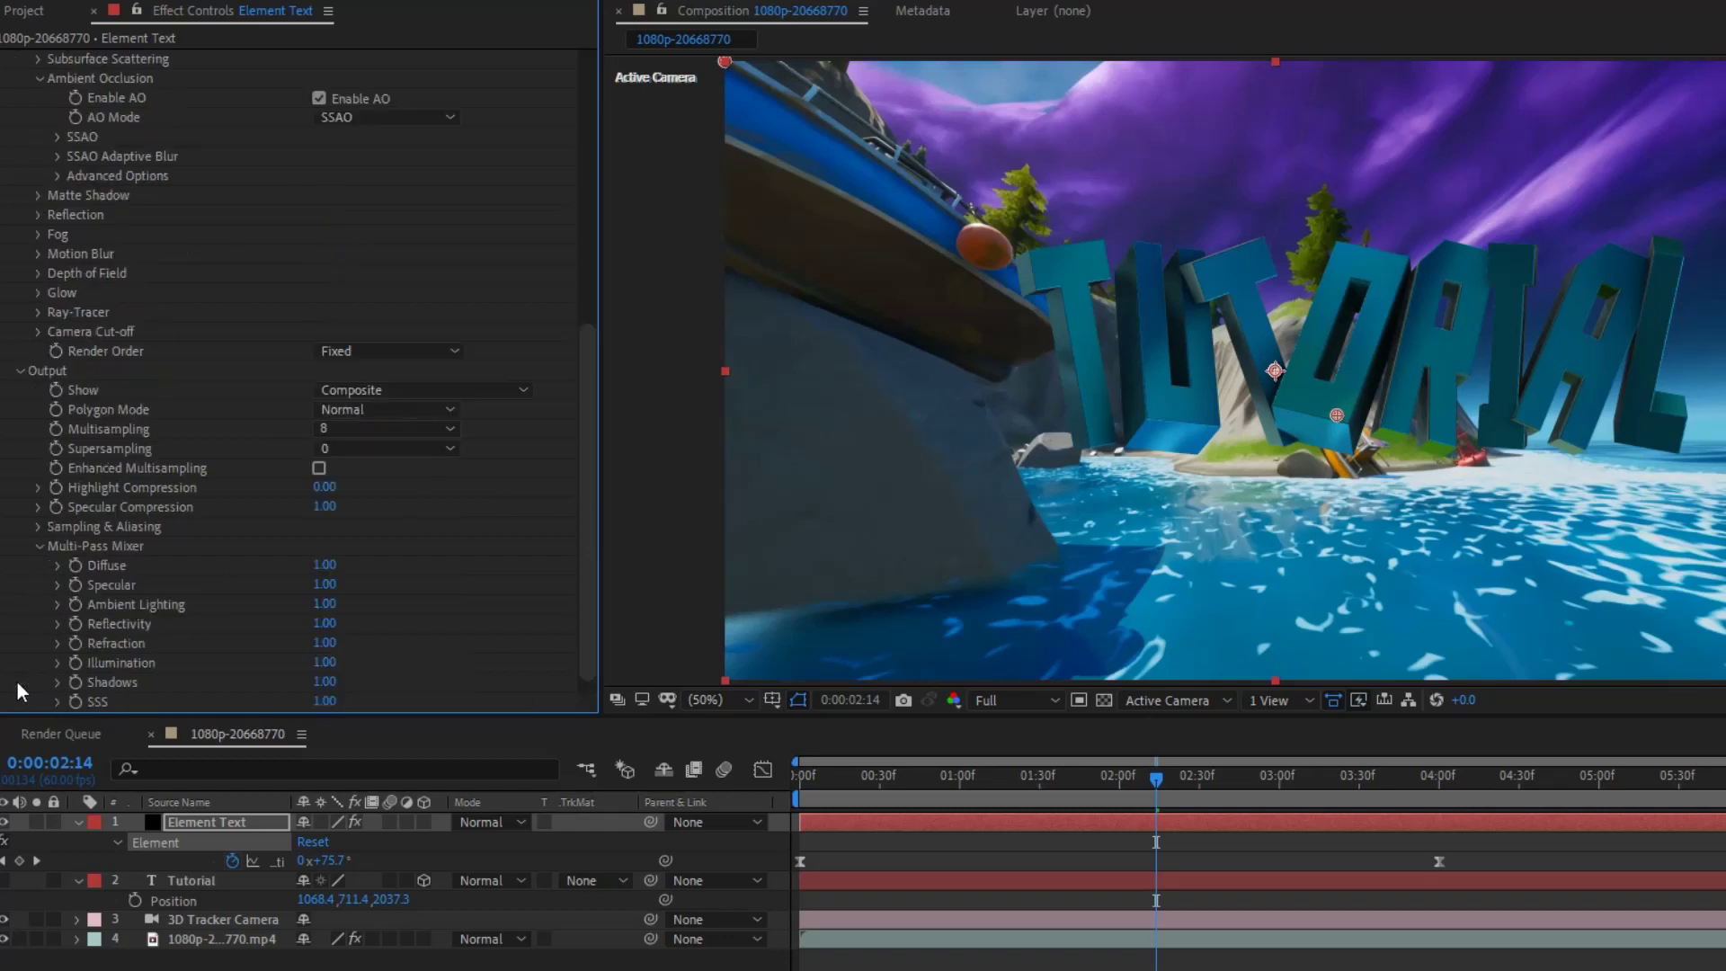
left_click(37, 526)
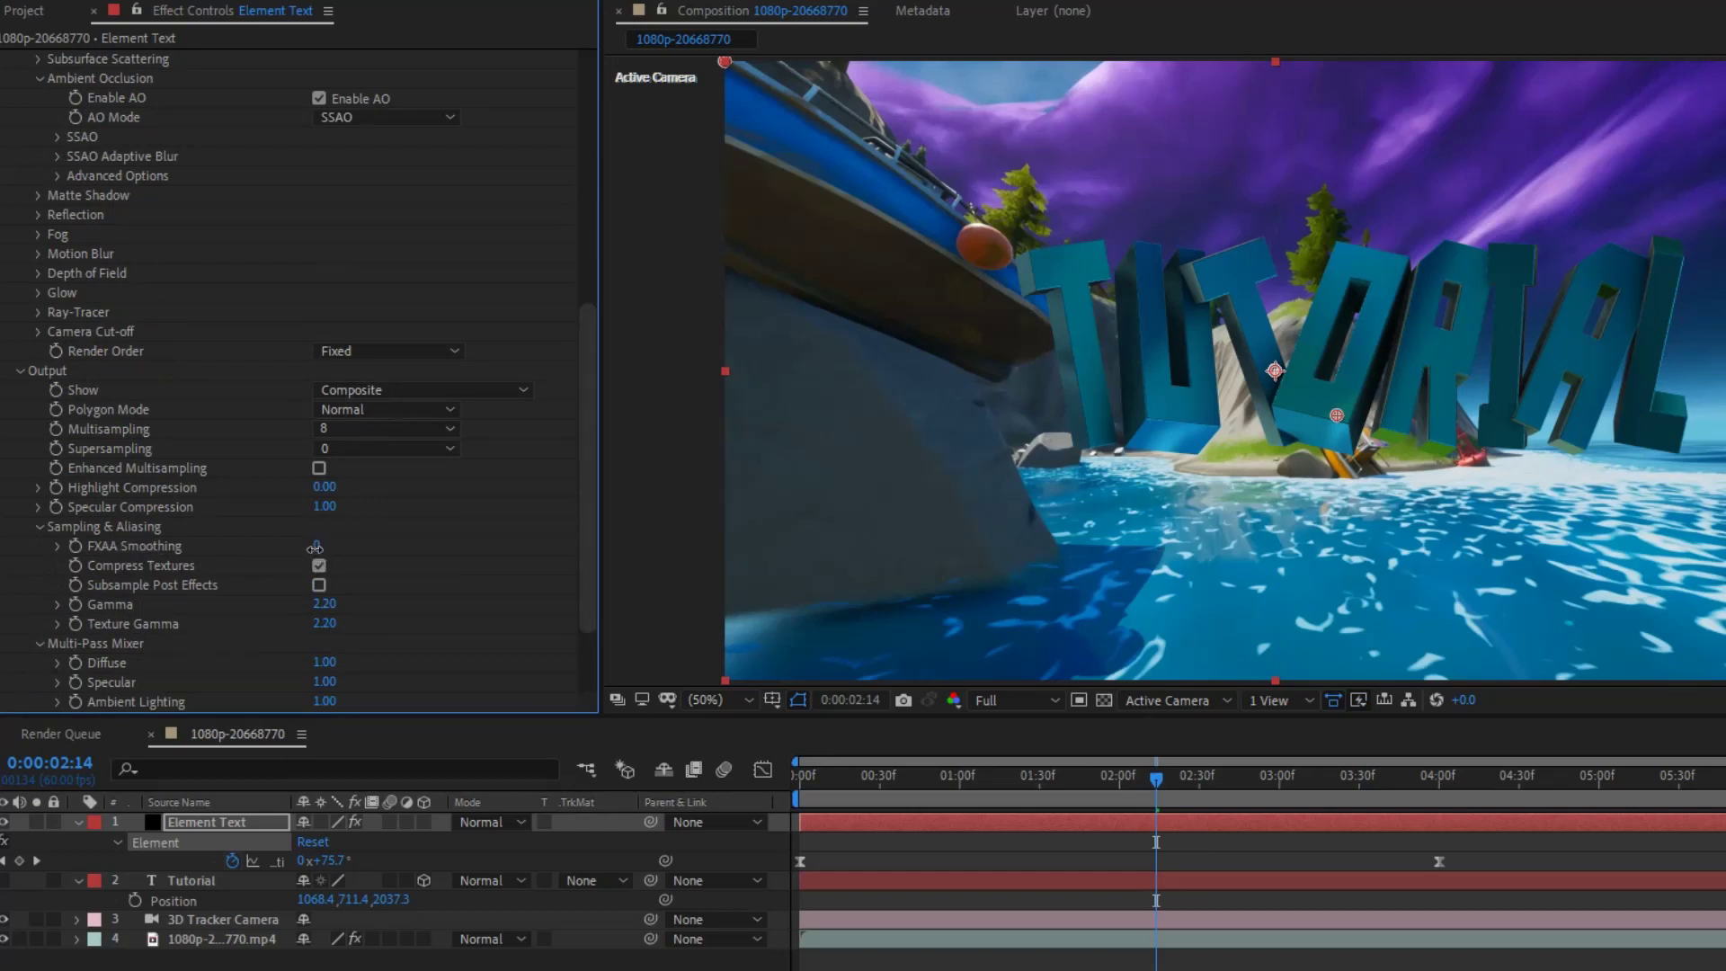
left_click_drag(316, 548, 354, 548)
left_click_drag(318, 548, 357, 544)
left_click(22, 374)
left_click(37, 391)
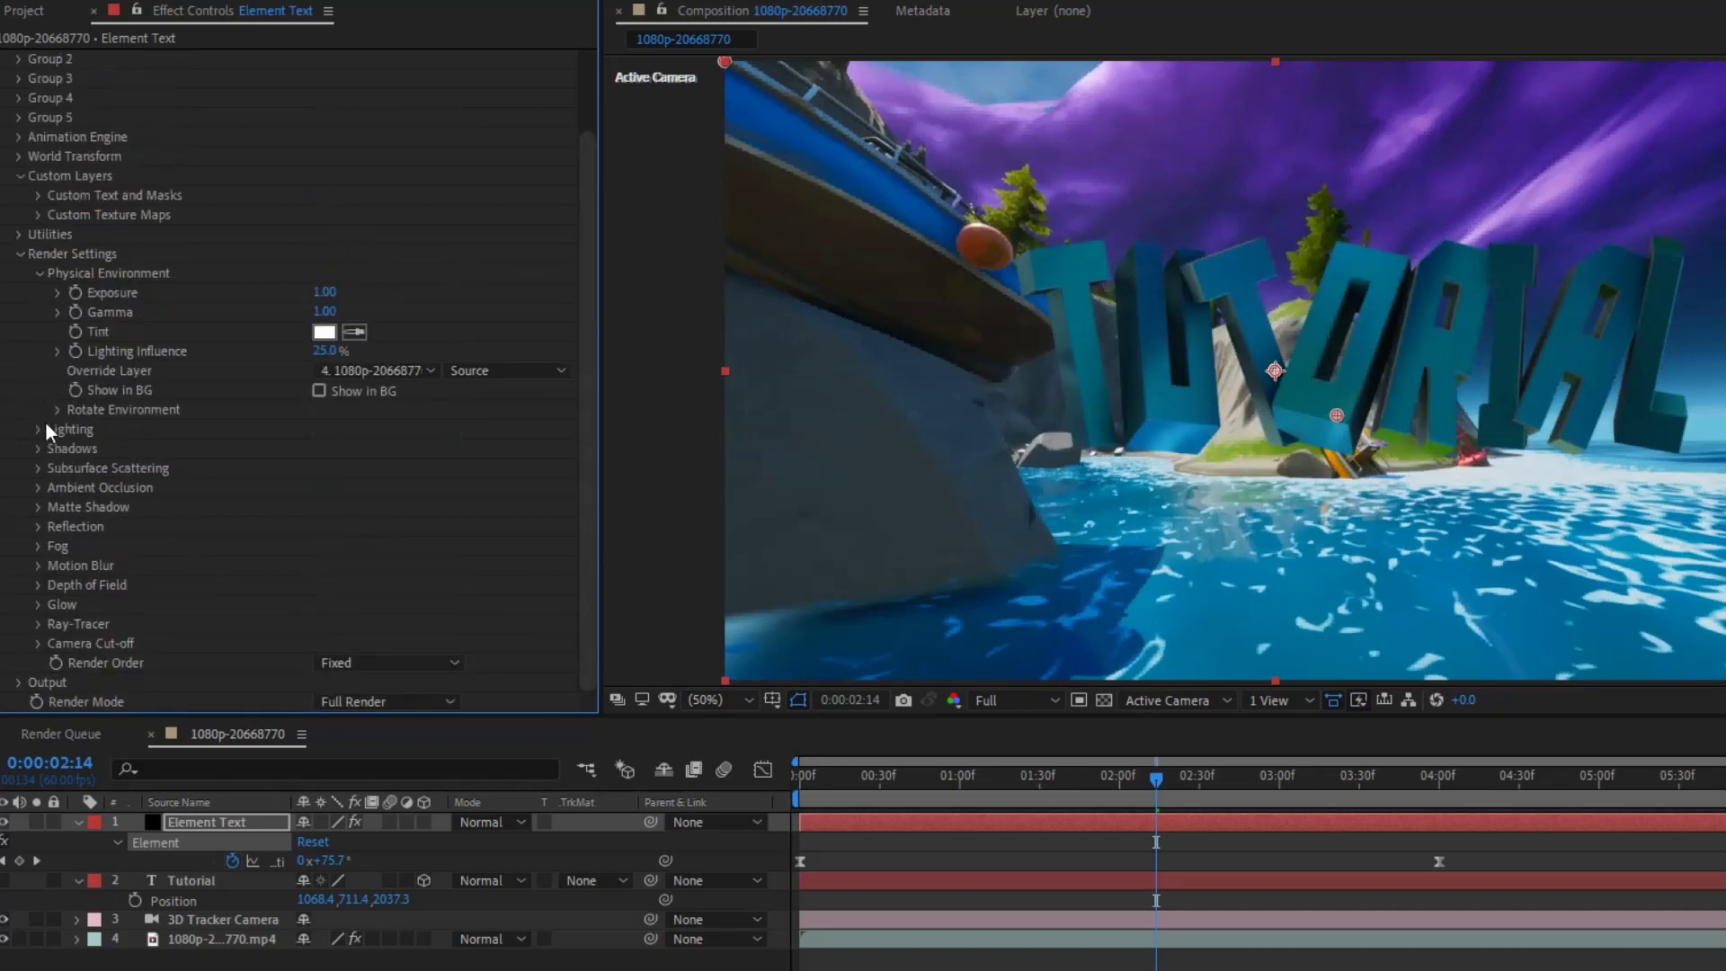
Step: Collapse Physical Environment, set the preview resolution to Quarter, and return to the composition start
left_click(39, 274)
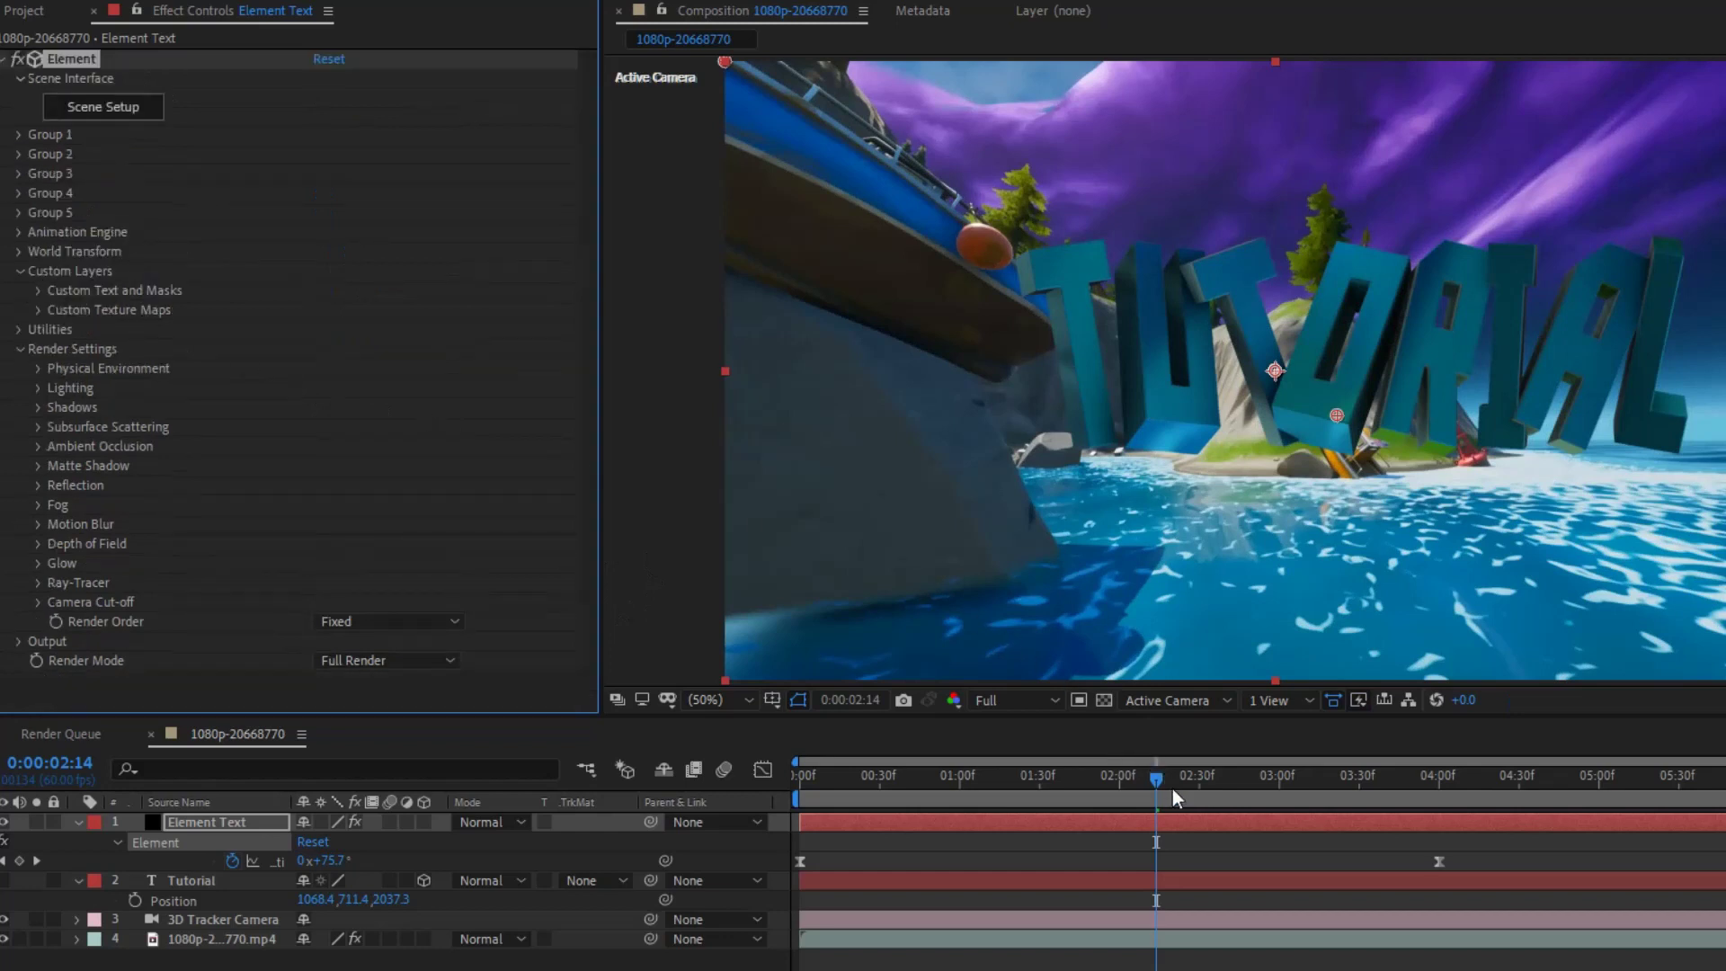
left_click(998, 699)
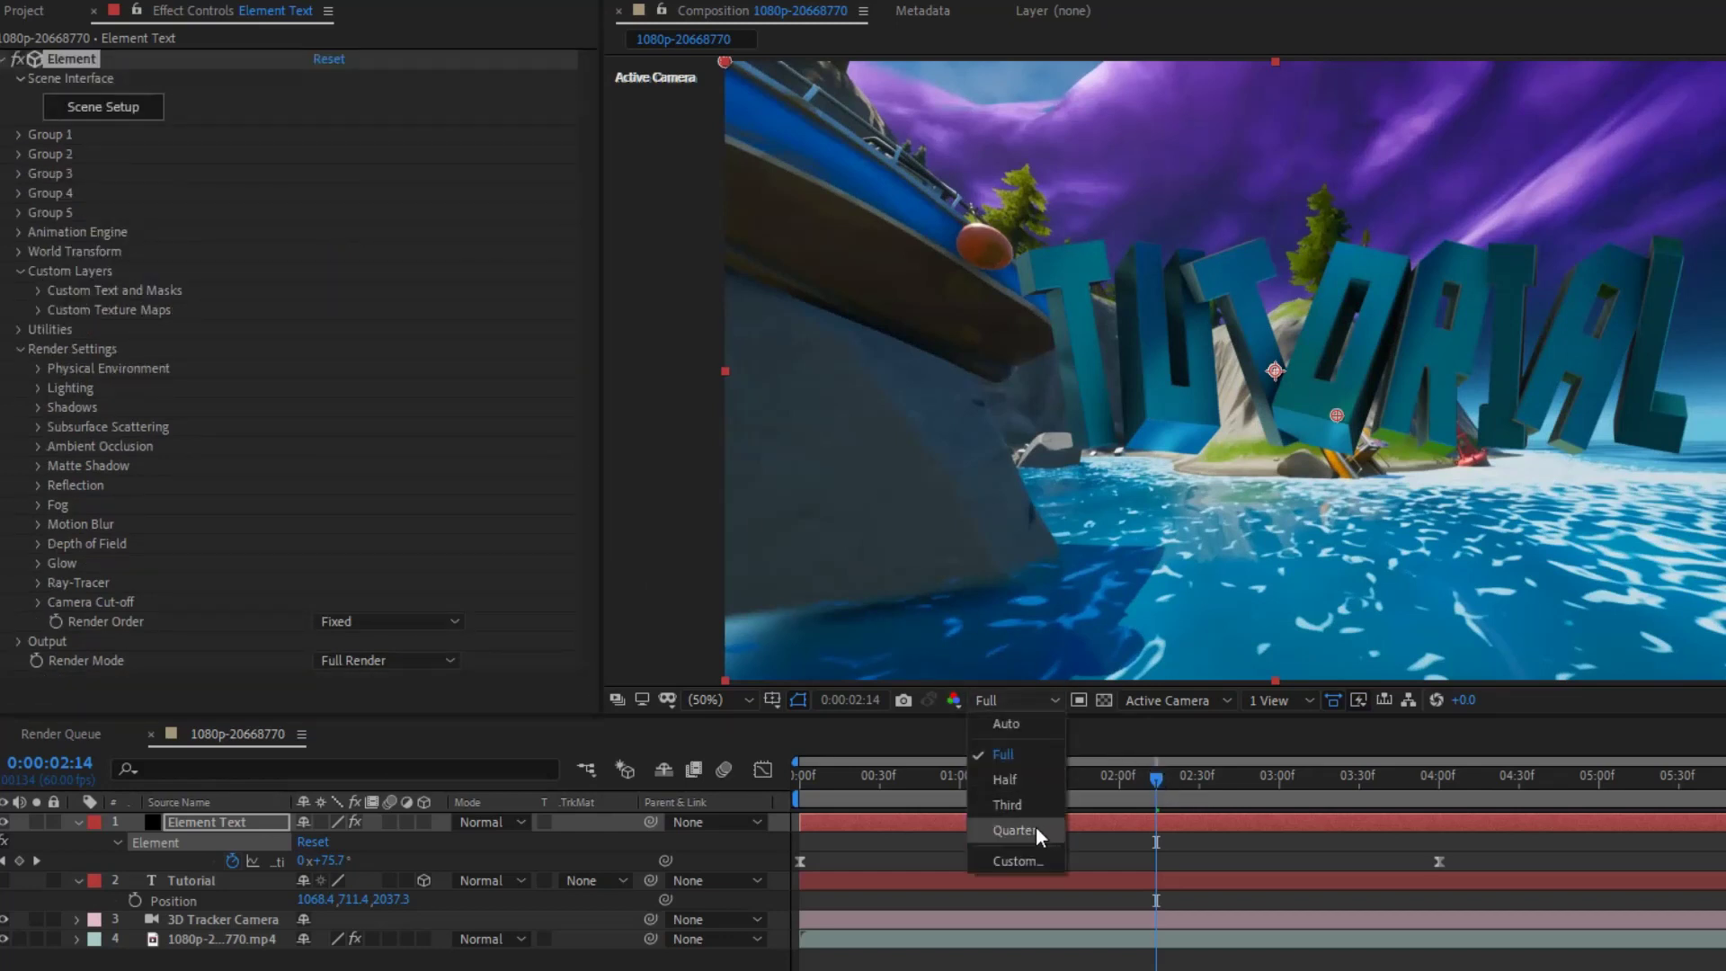
left_click(1036, 827)
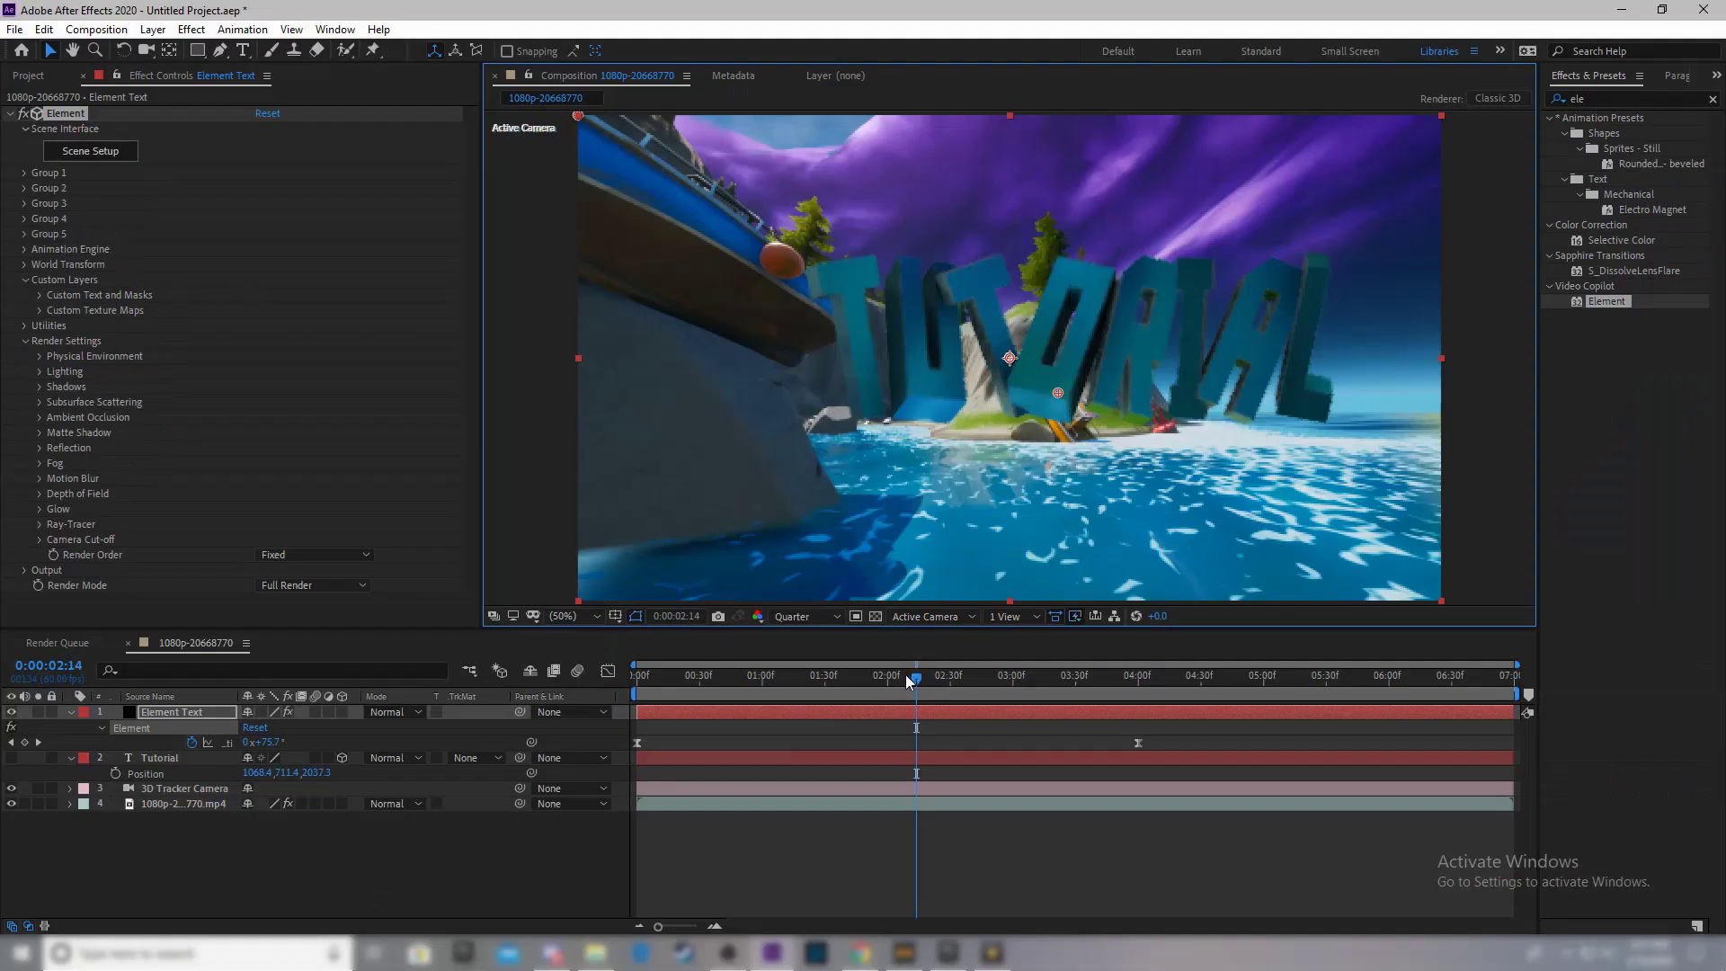
left_click_drag(904, 674, 570, 677)
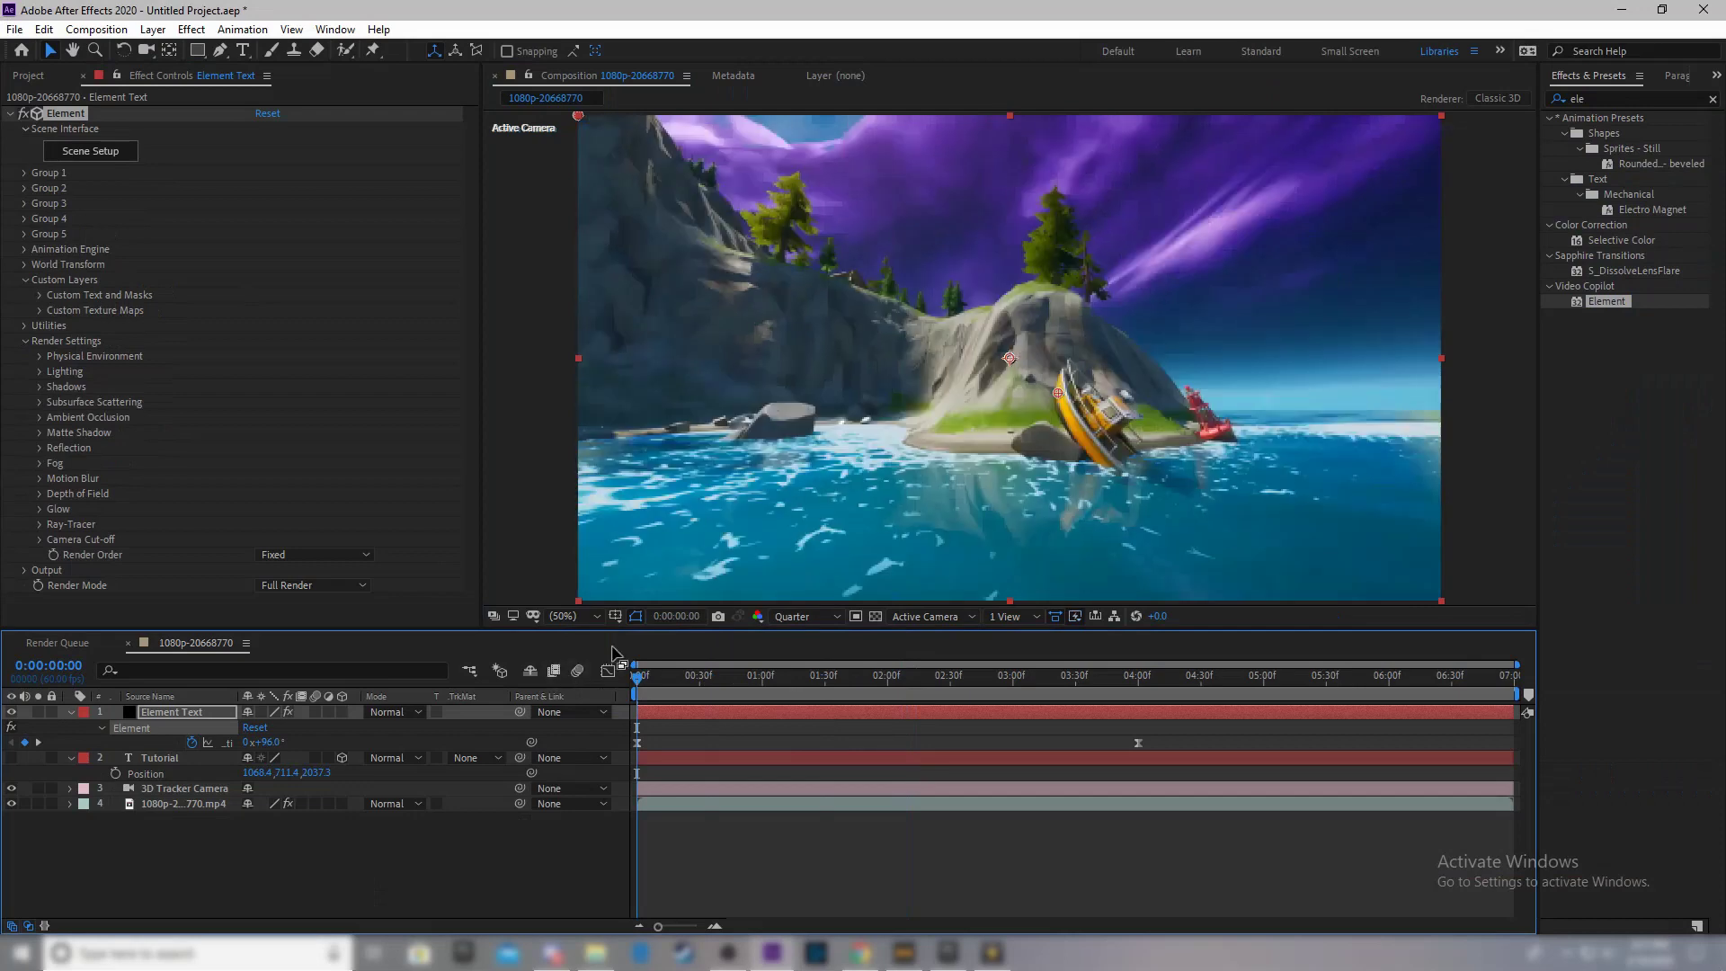
Step: Preview the TUTORIAL animation from the beginning, then check frames 0:00:02:22 and 0:00:02:54
key("space")
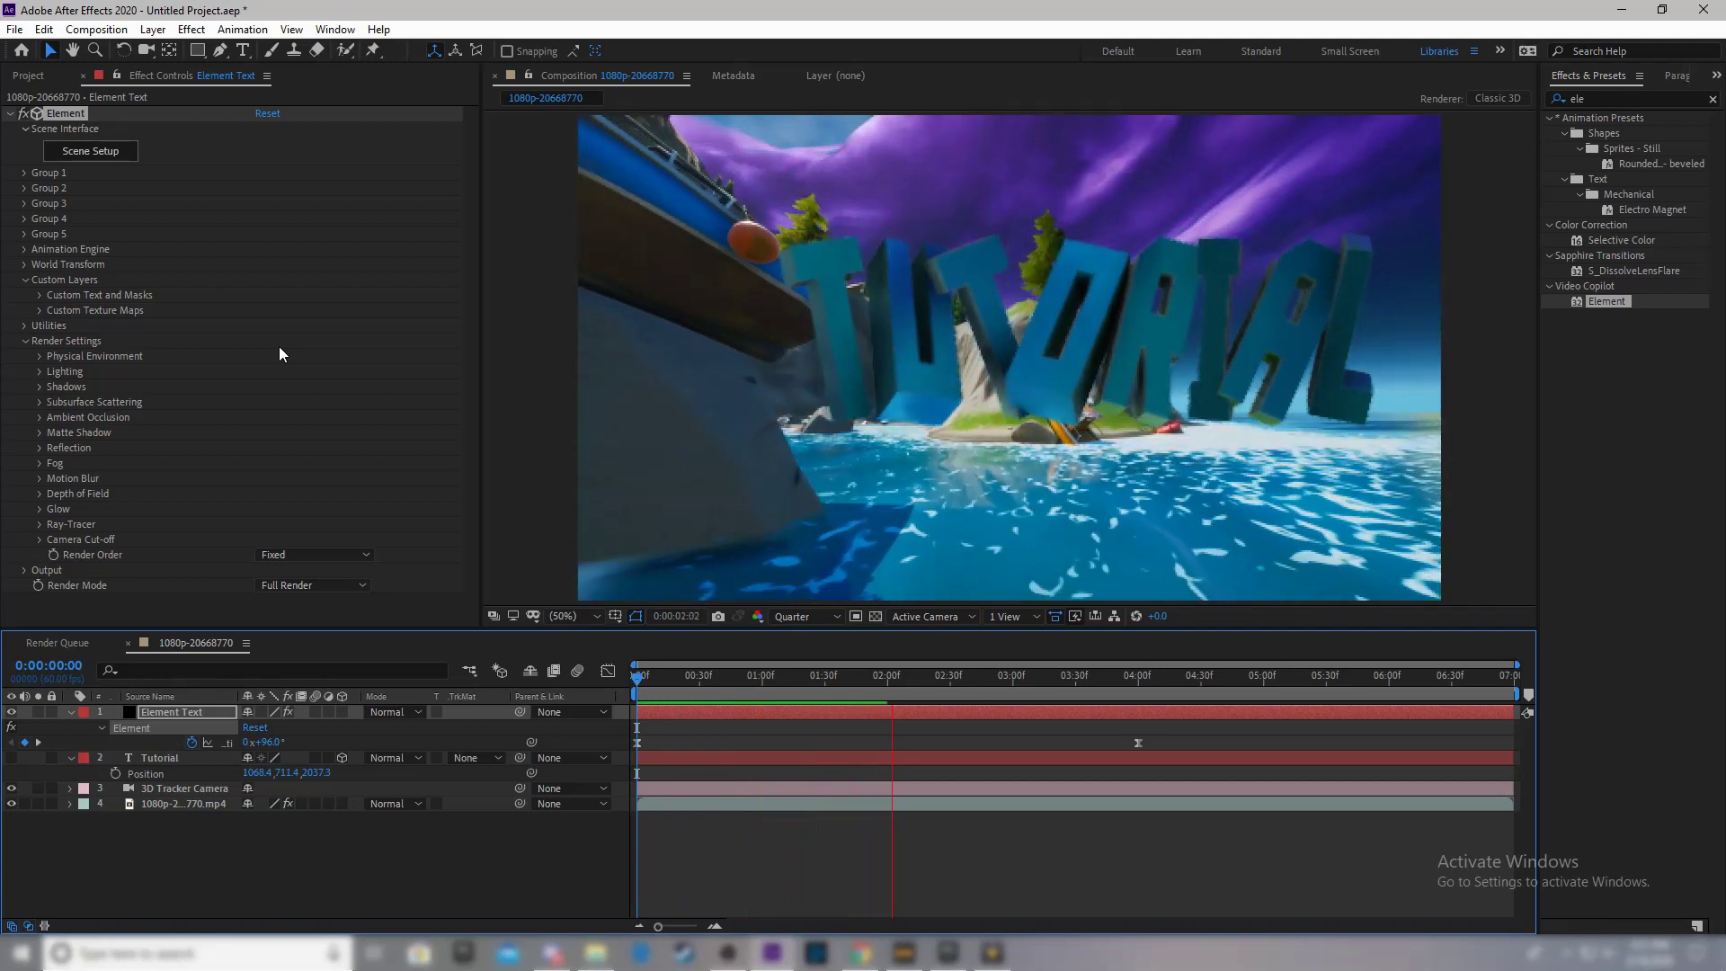
key("space")
key("Home")
key("space")
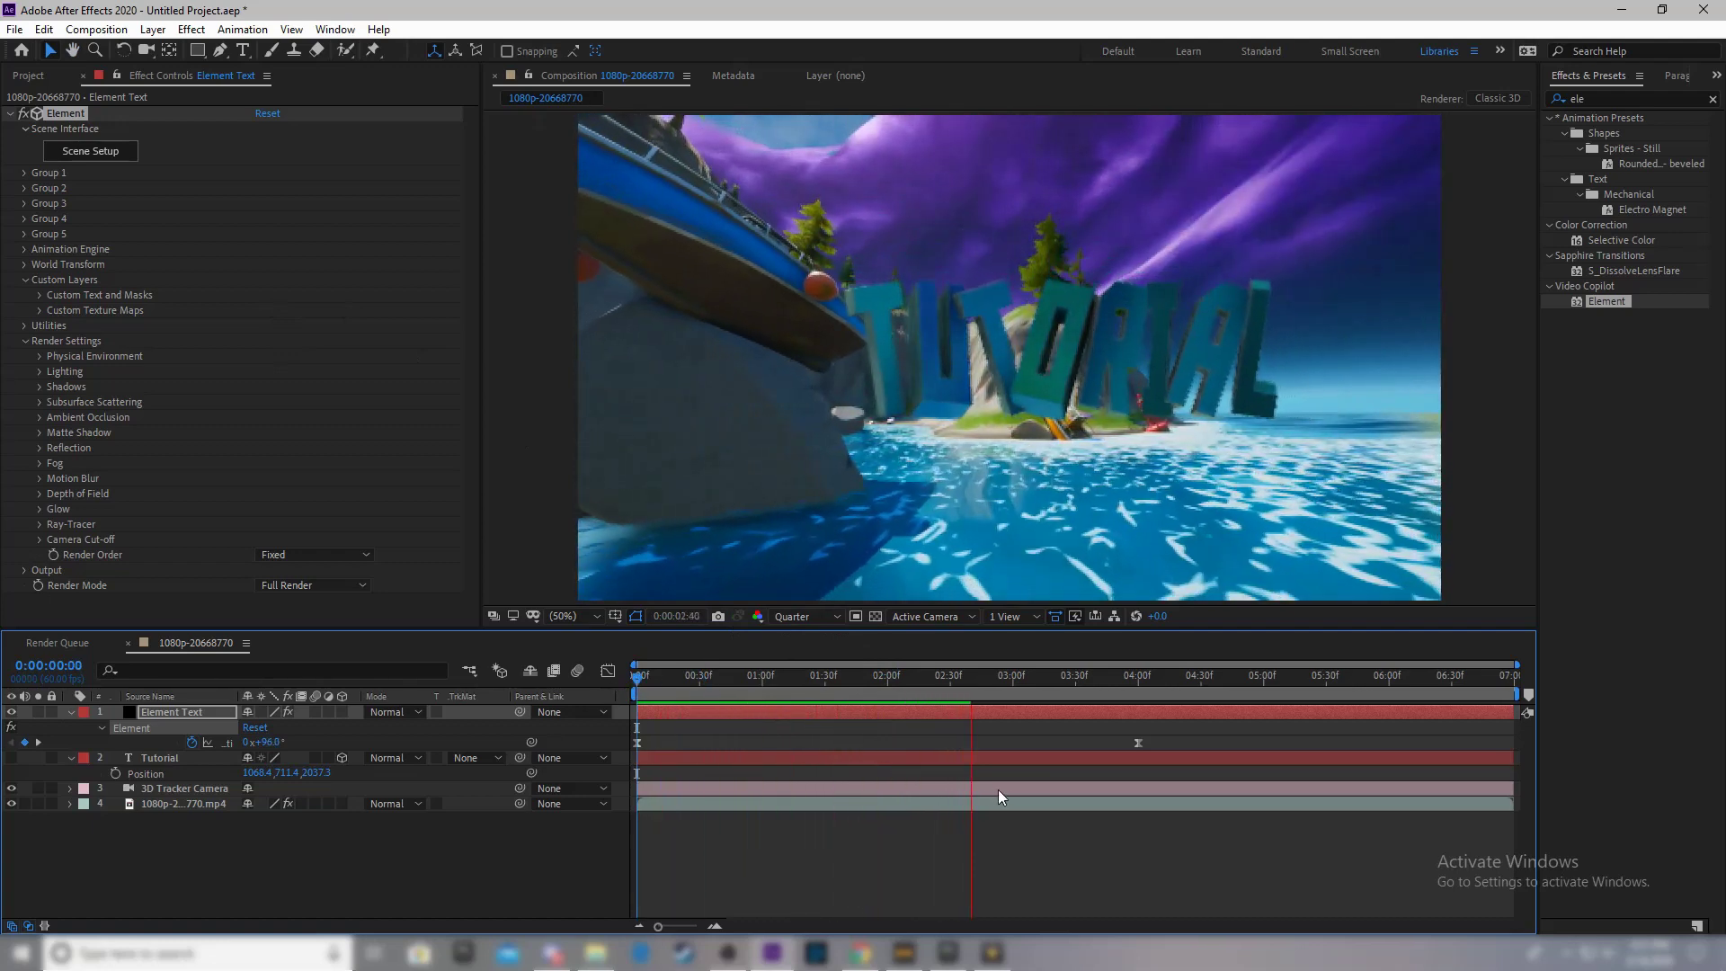
key("space")
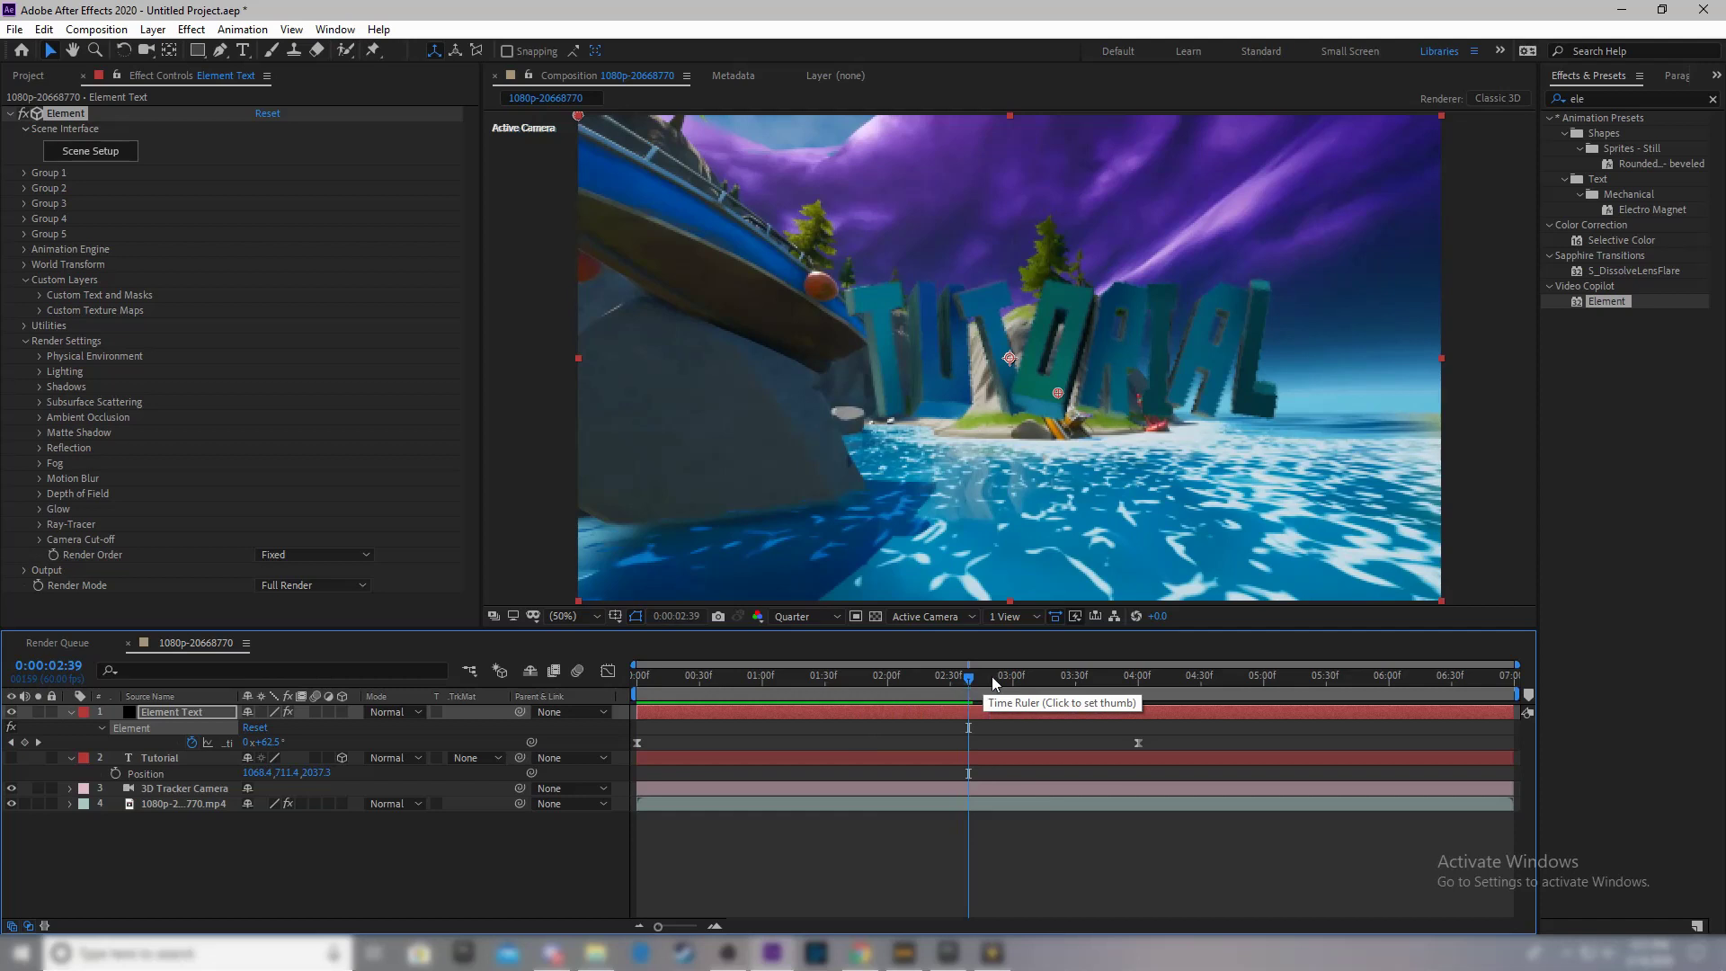
left_click(934, 676)
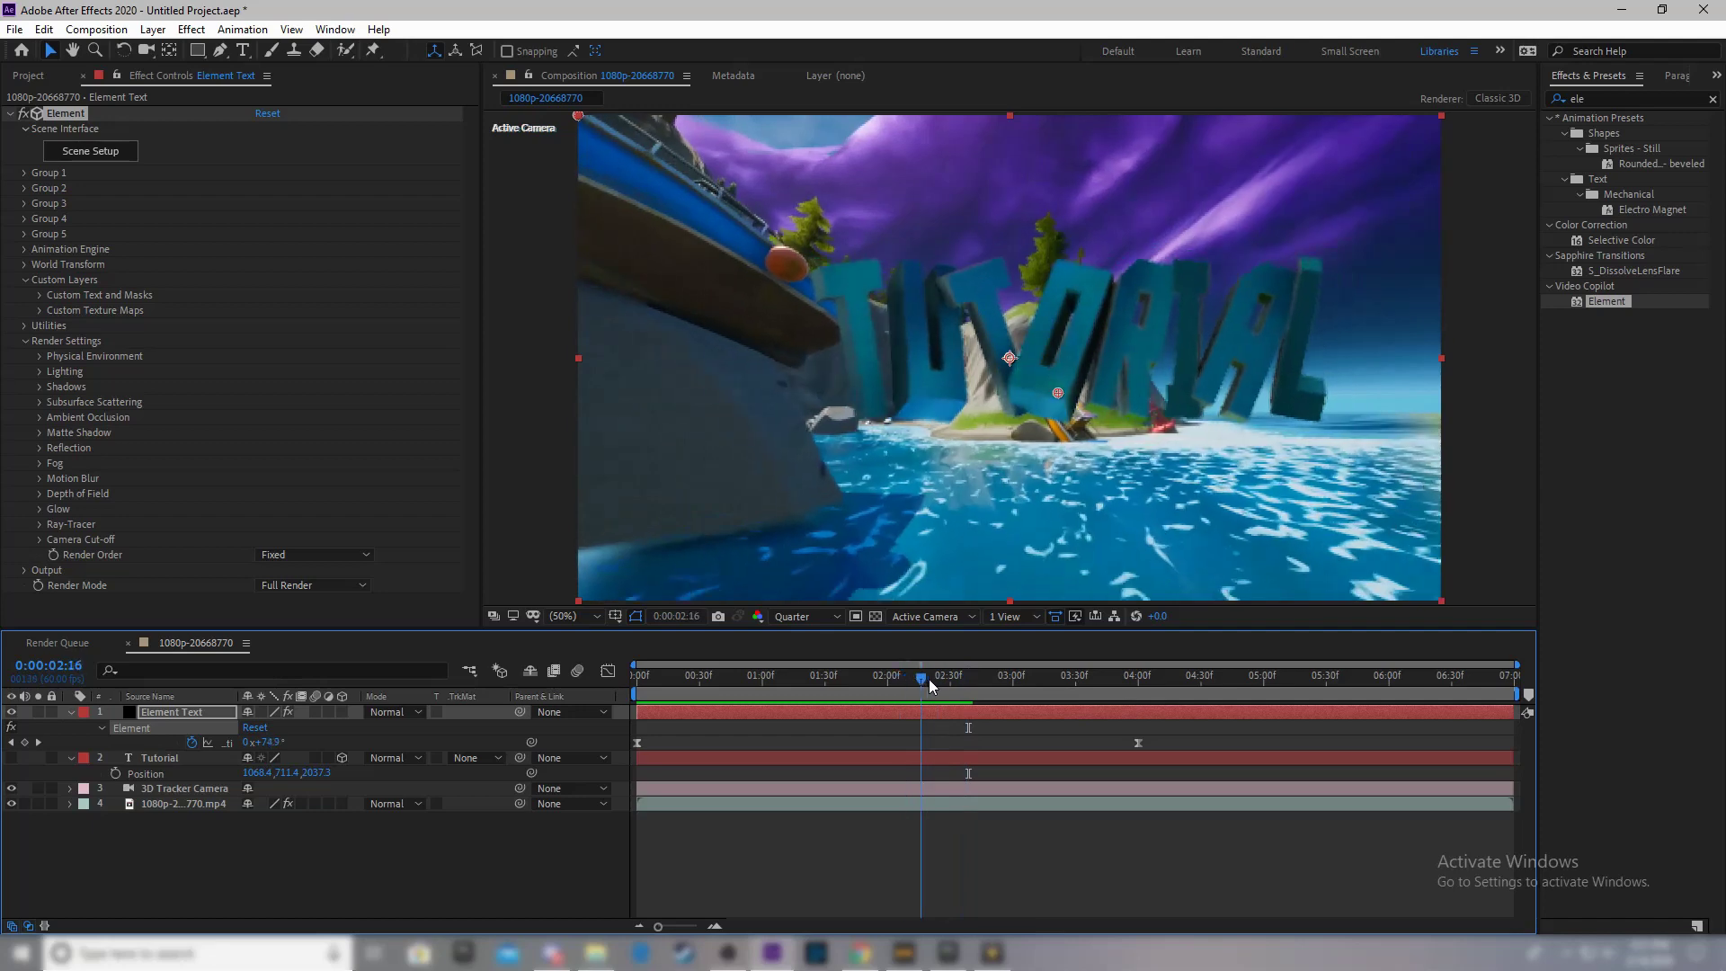
left_click(993, 688)
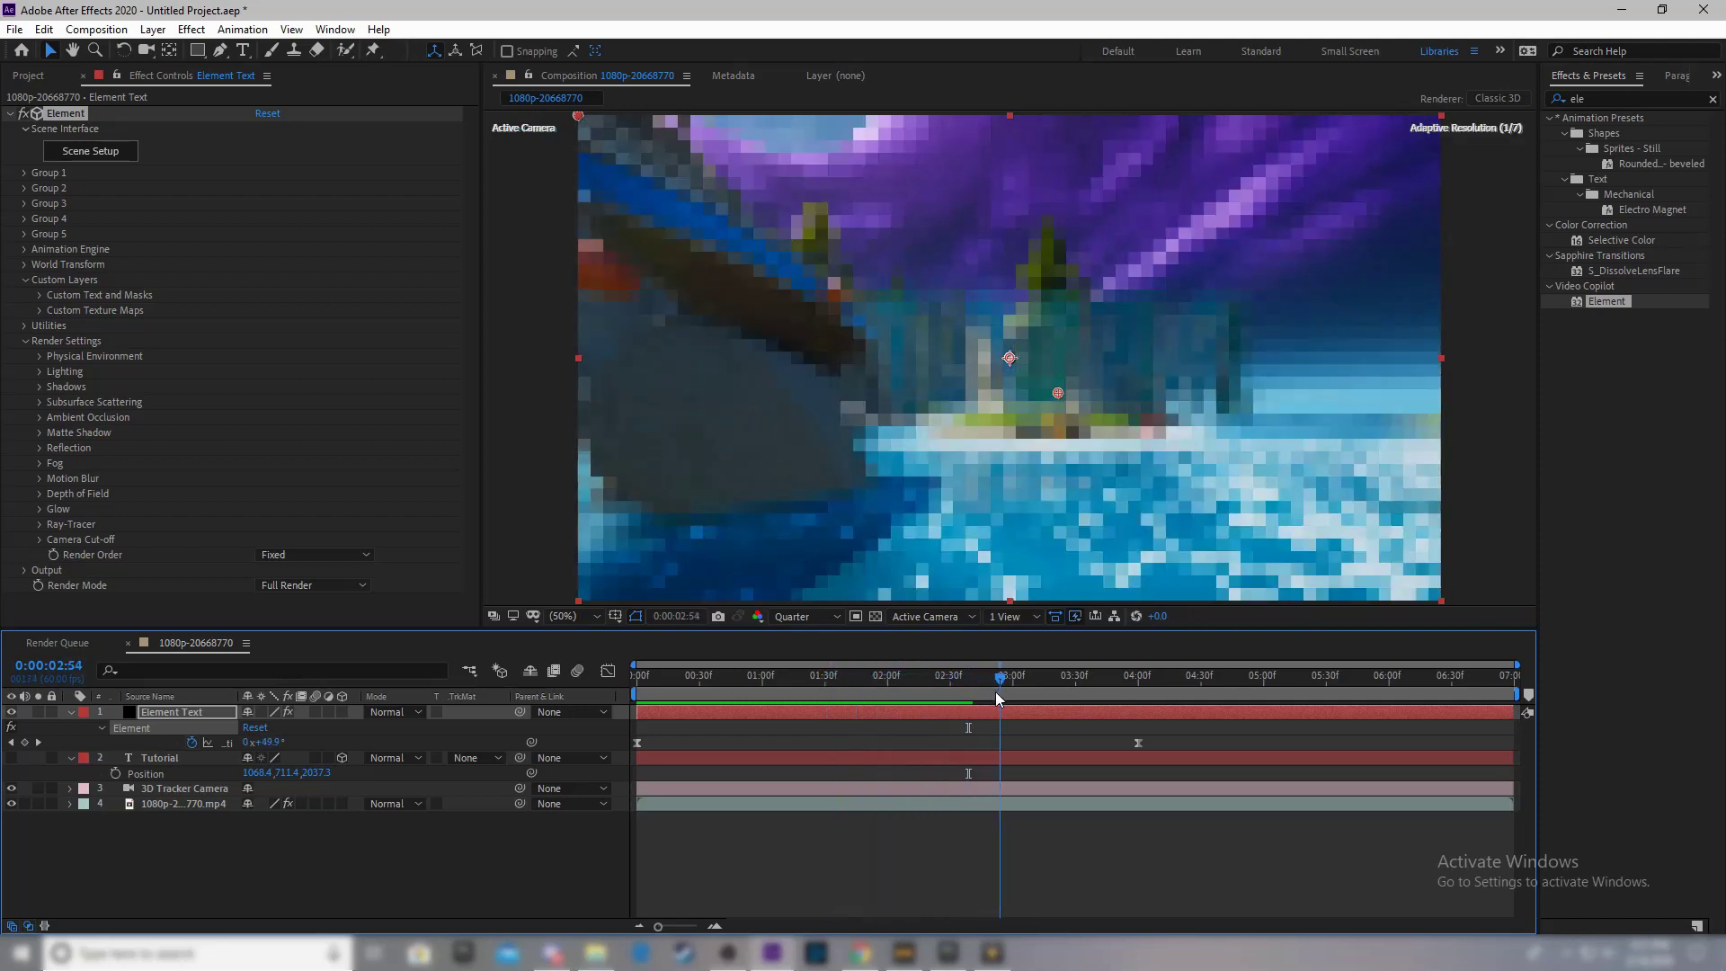